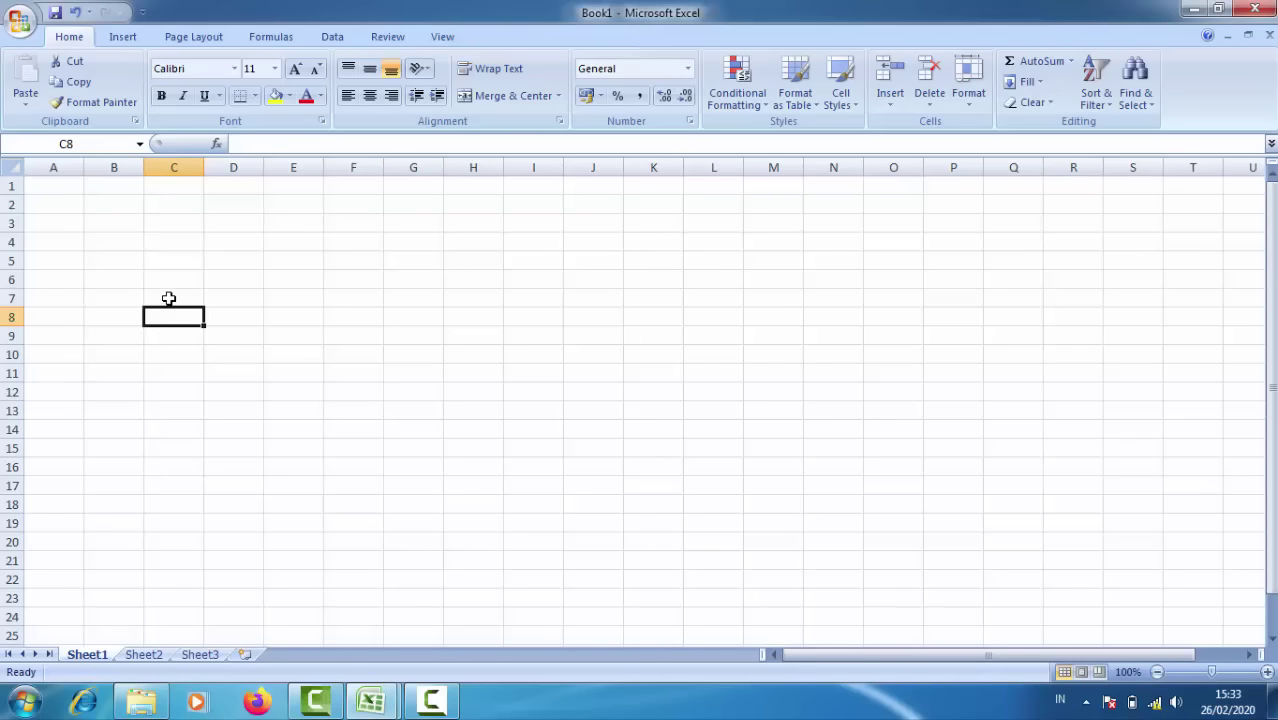
left_click(113, 261)
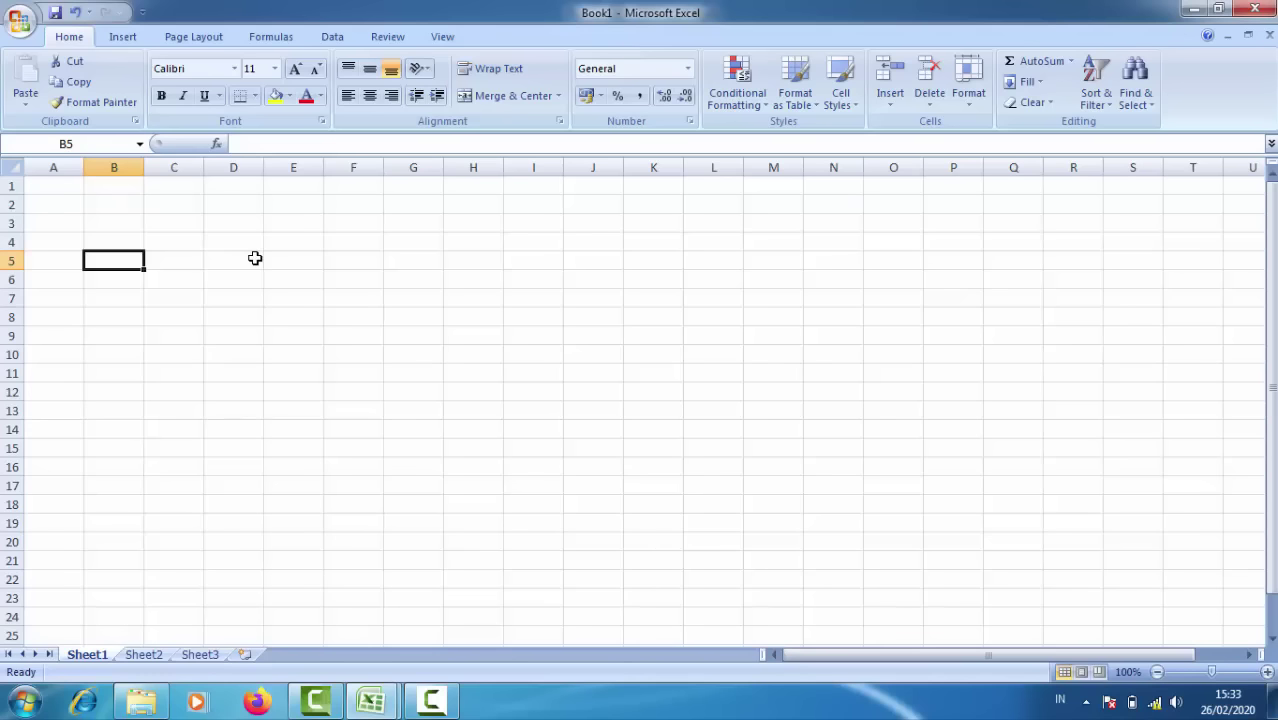
left_click(115, 208)
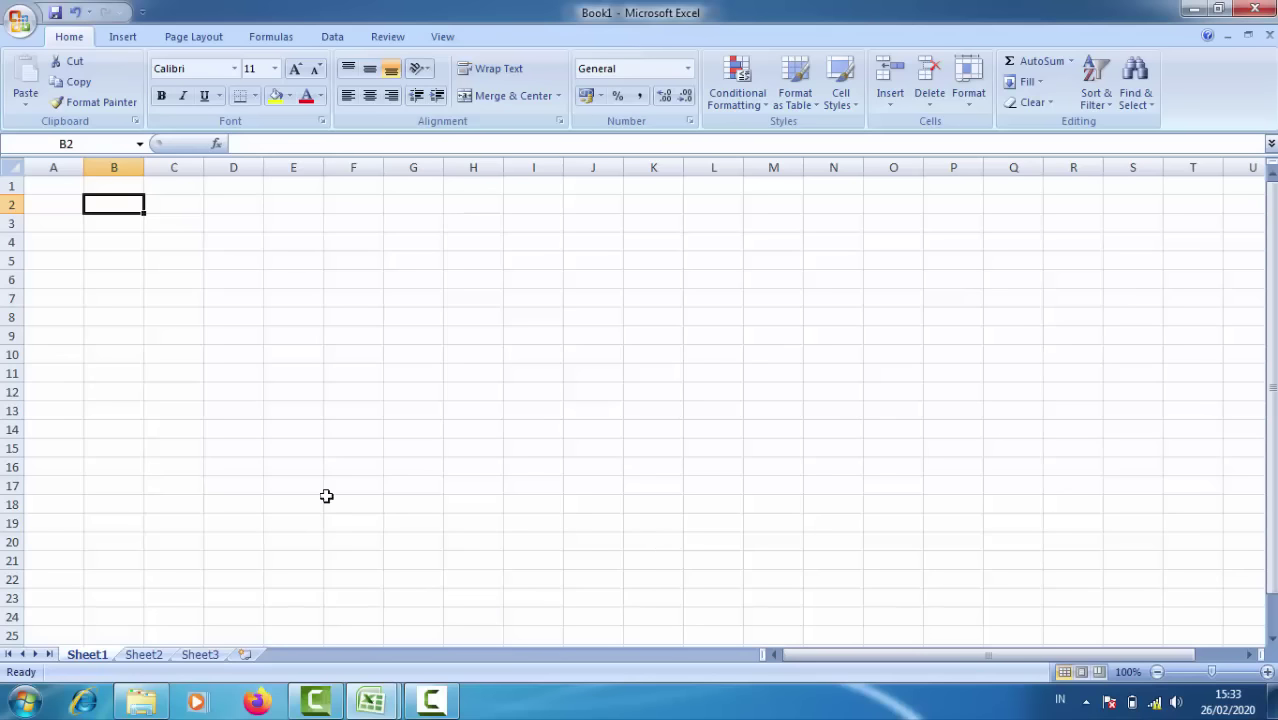
Locate Microsoft Office Excel 2007 in the Microsoft Office folder of the installed programs without launching it.
left_click(24, 703)
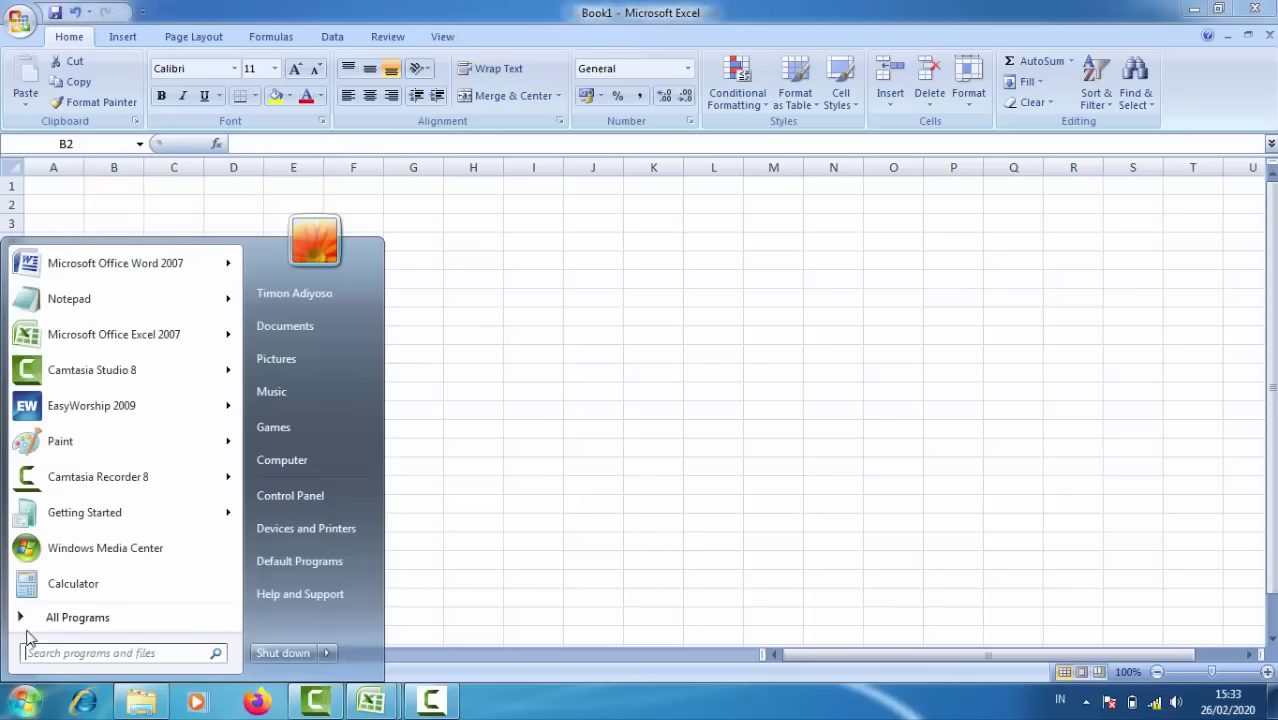
left_click(62, 620)
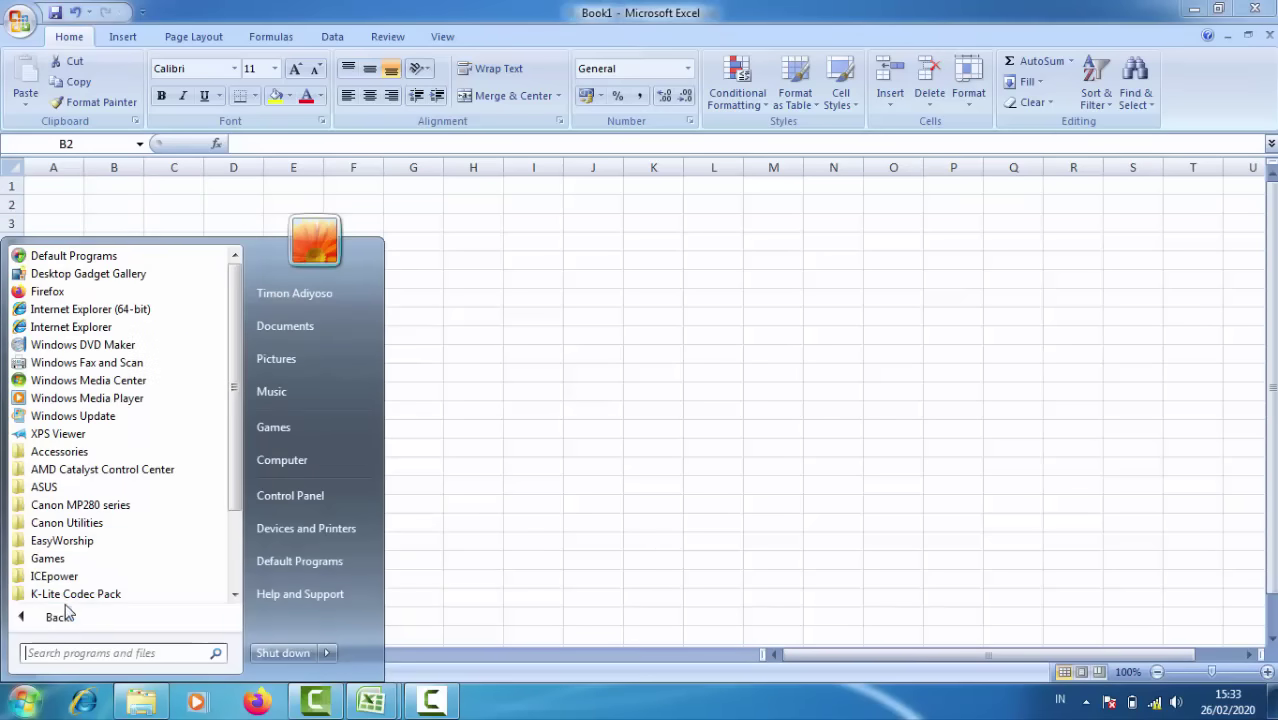
scroll(80, 588, "down", 1)
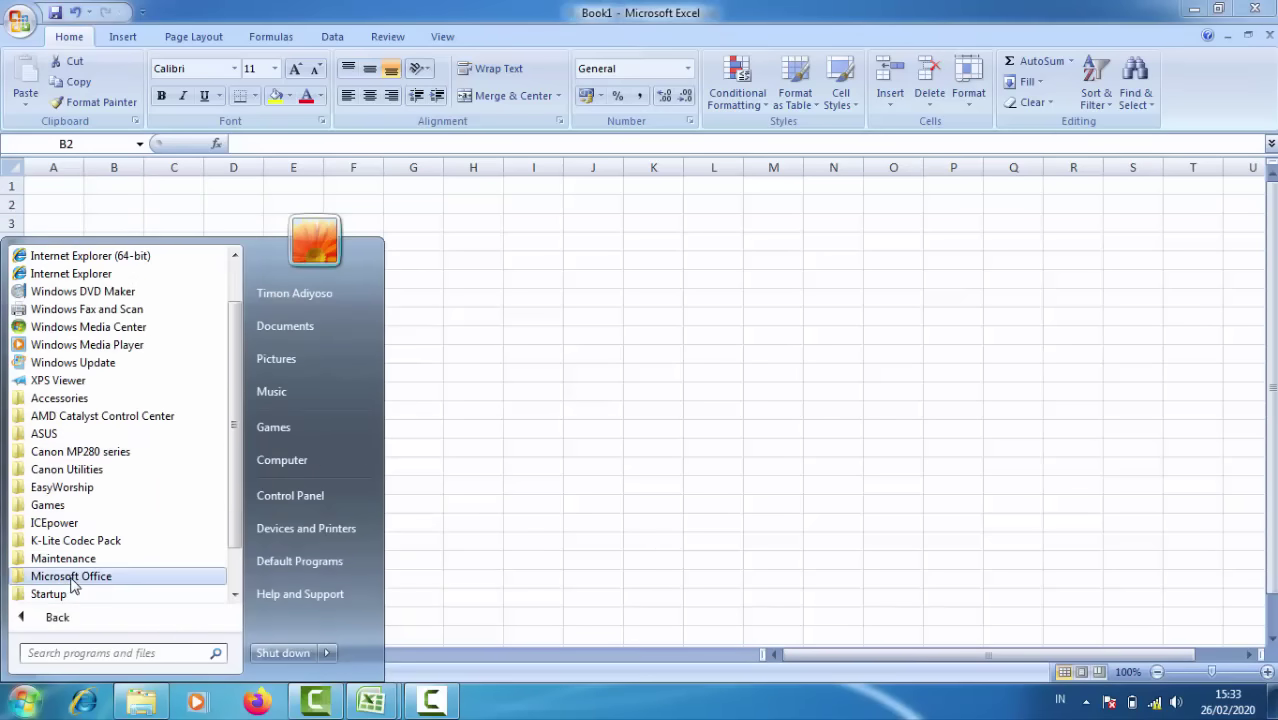
left_click(71, 580)
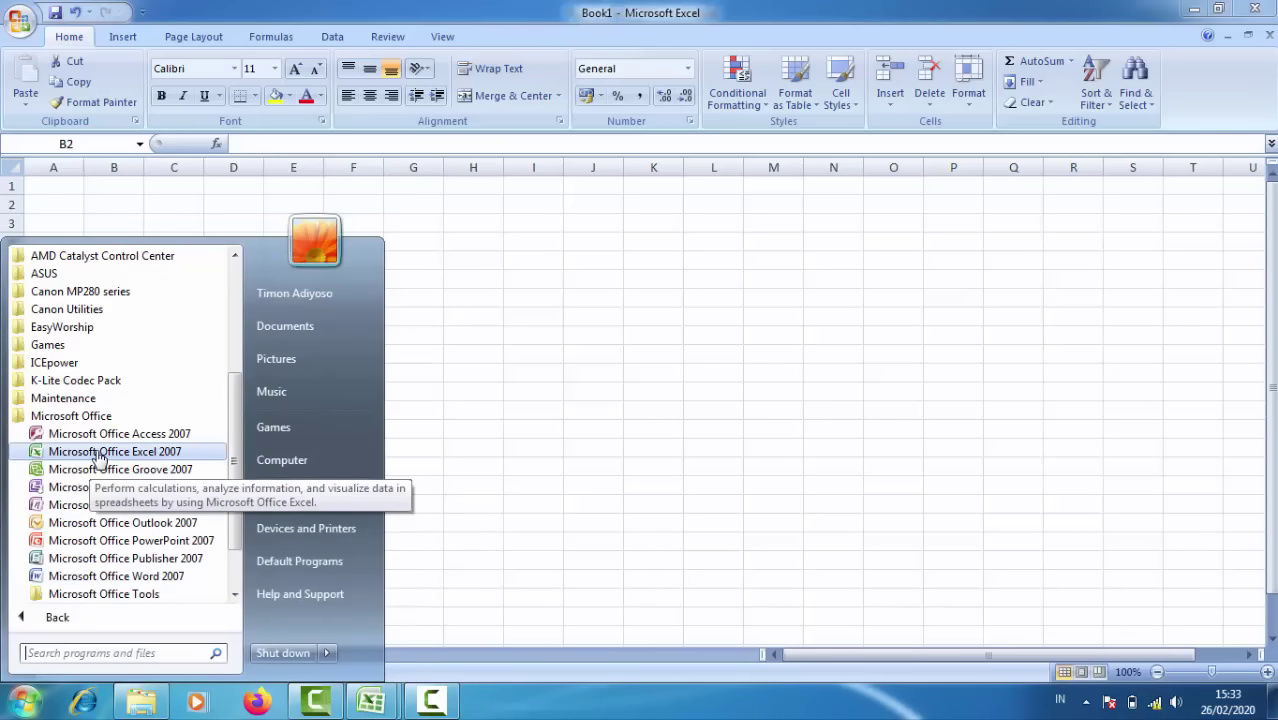
left_click(452, 416)
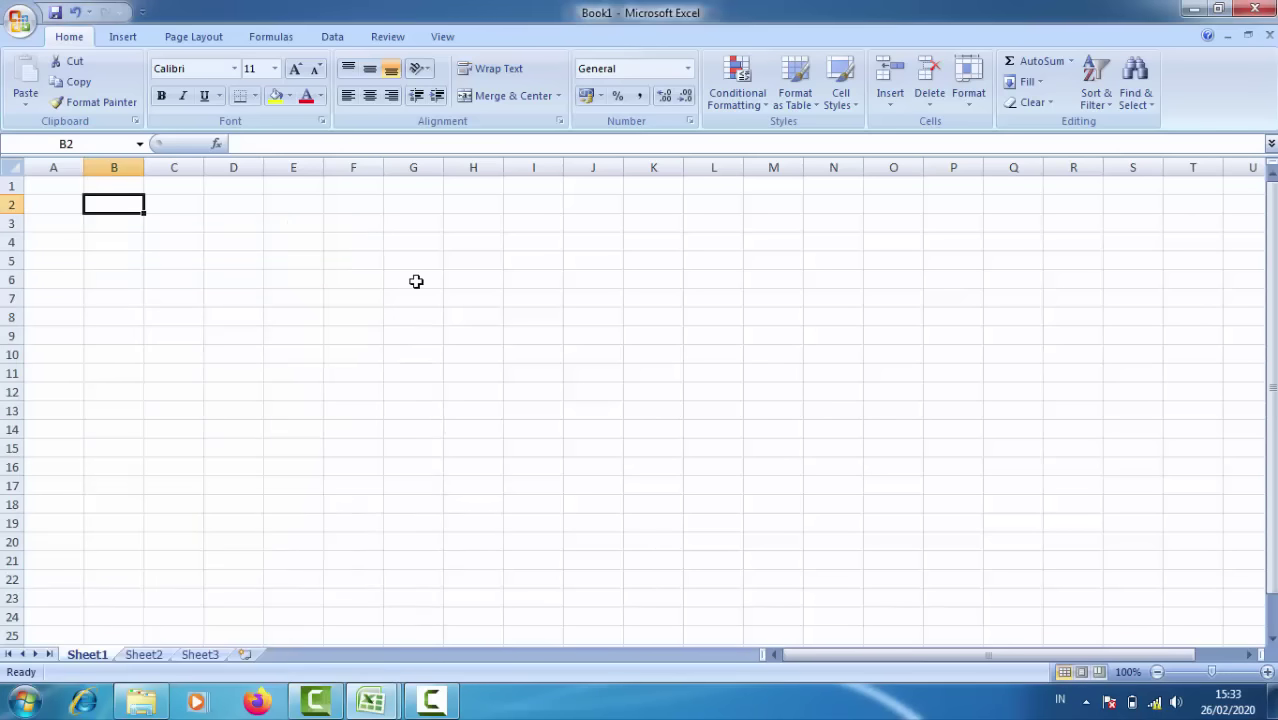
left_click(268, 266)
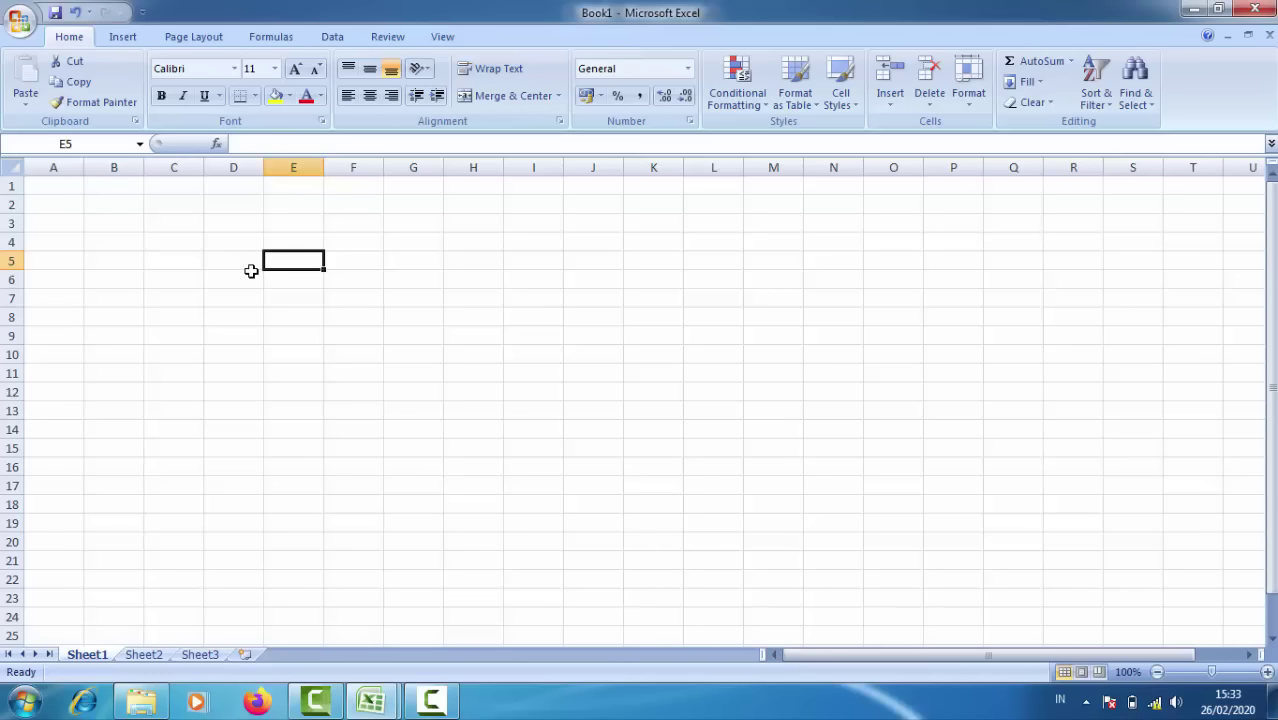
left_click(460, 313)
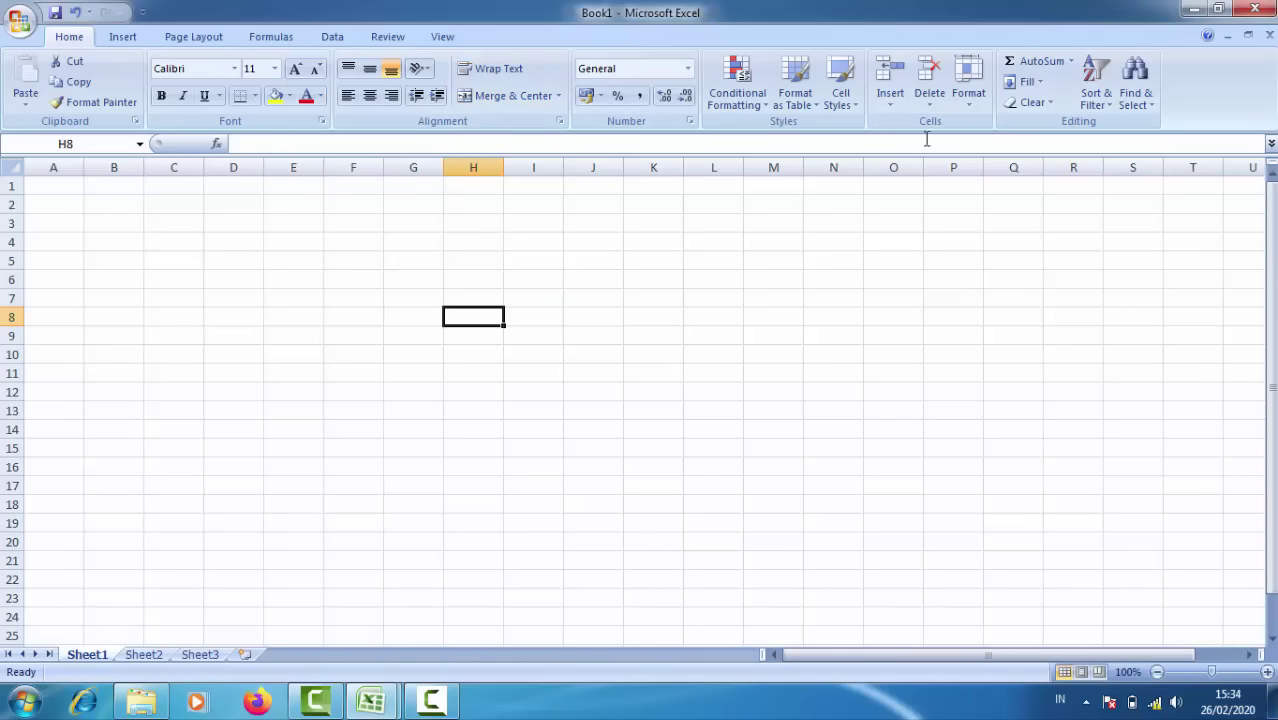
left_click(153, 247)
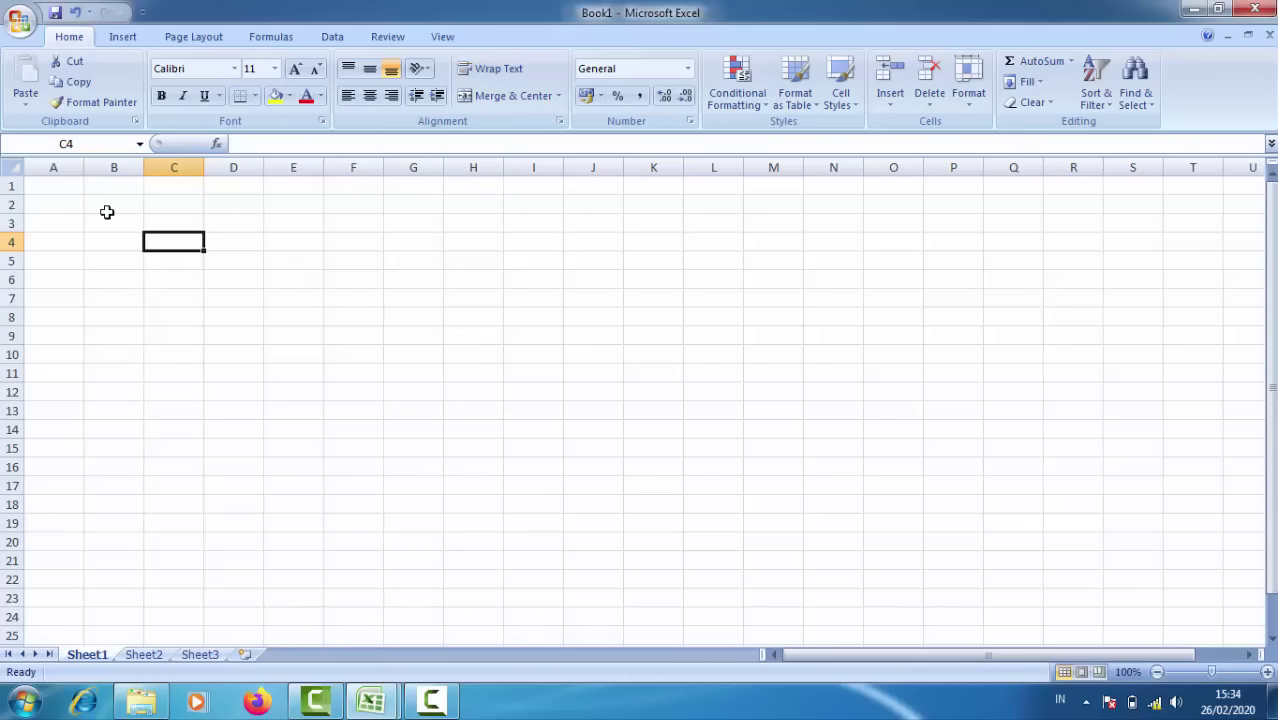
left_click(359, 297)
left_click(183, 289)
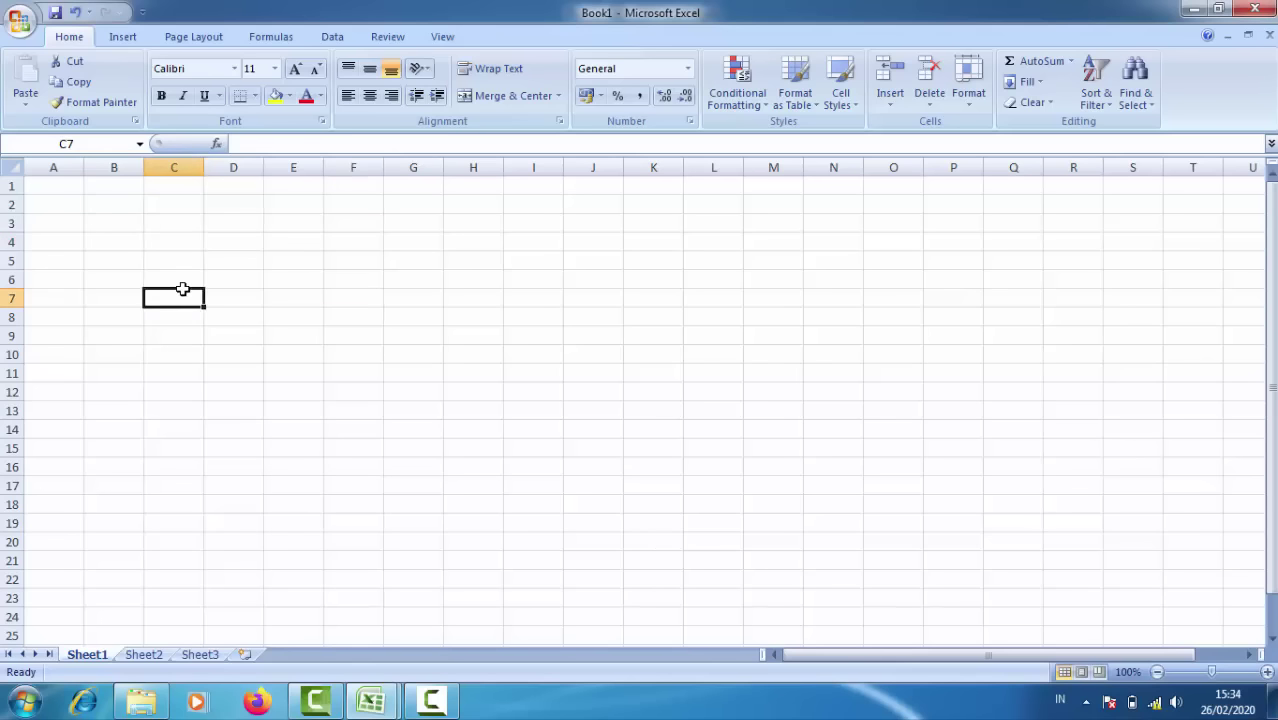
left_click(115, 261)
left_click(115, 210)
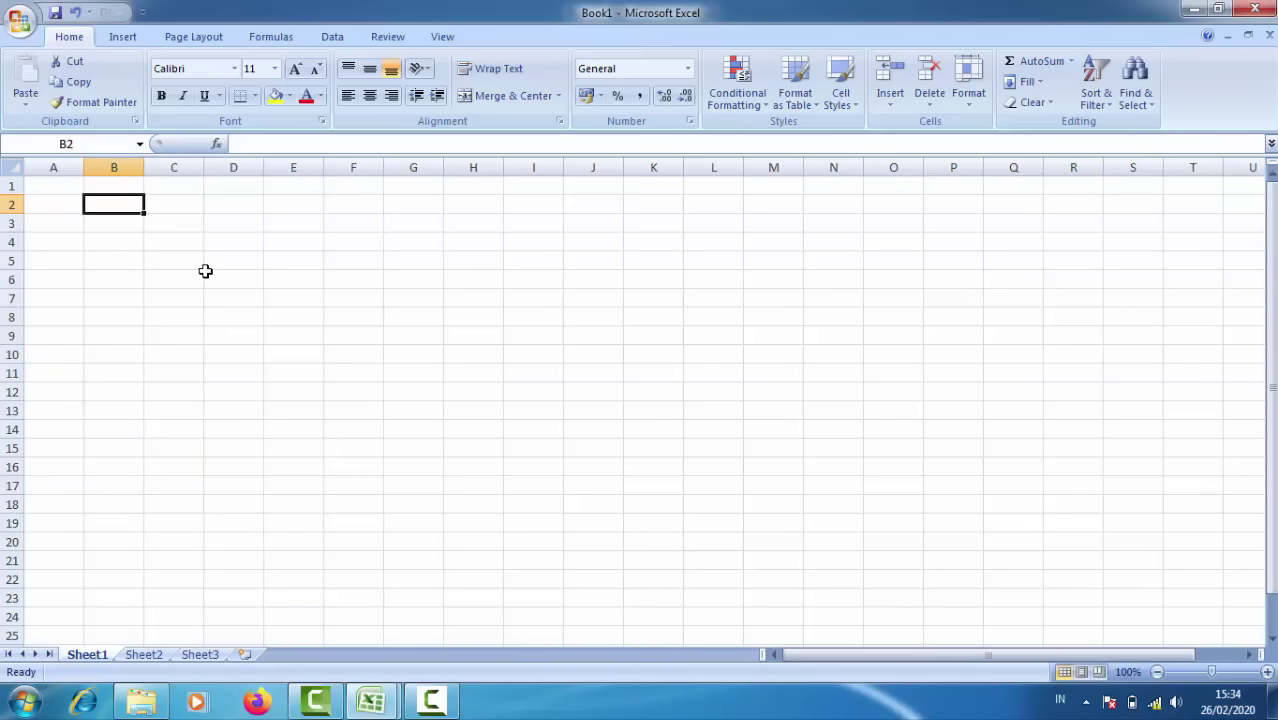
left_click(117, 236)
left_click(117, 210)
left_click(114, 236)
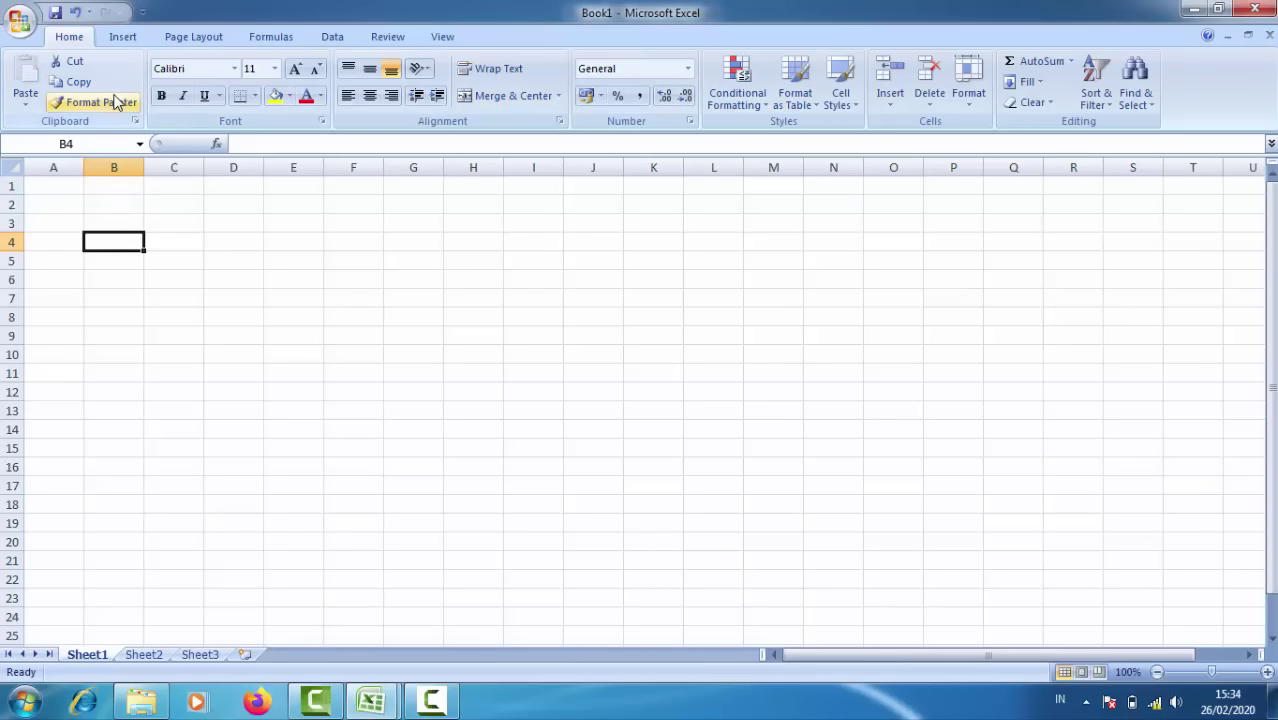
left_click(47, 81)
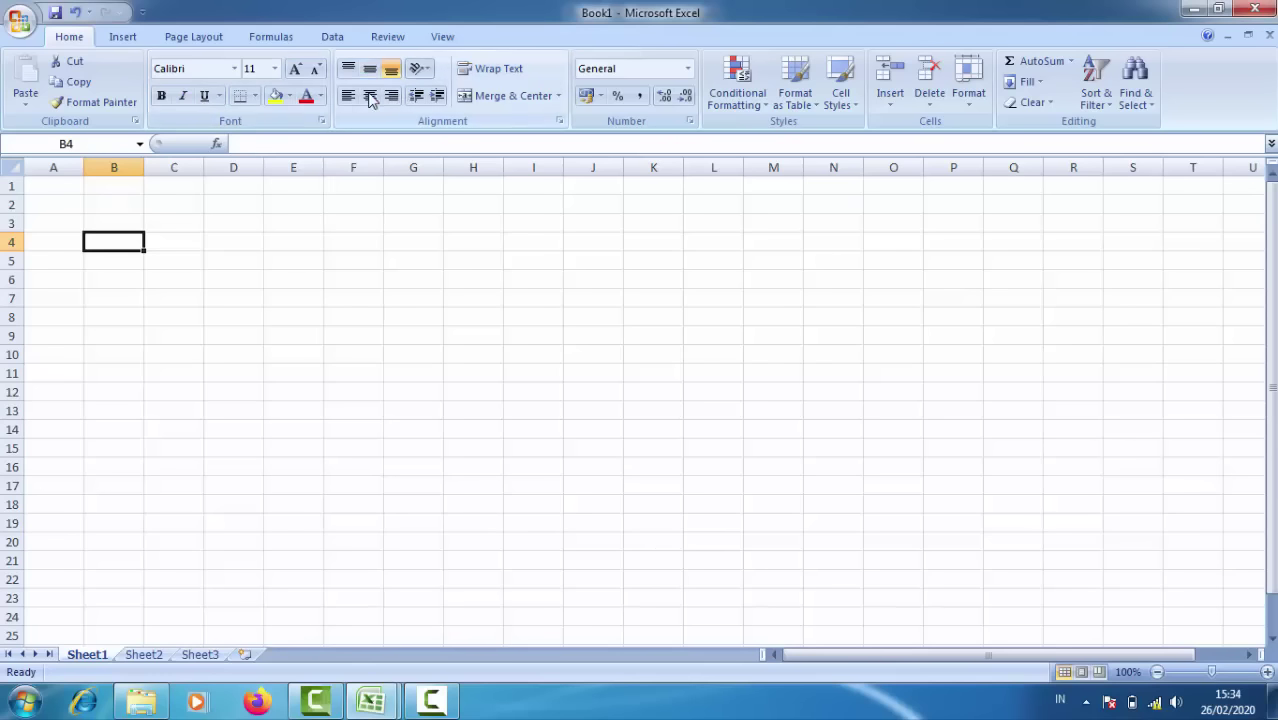
left_click(125, 263)
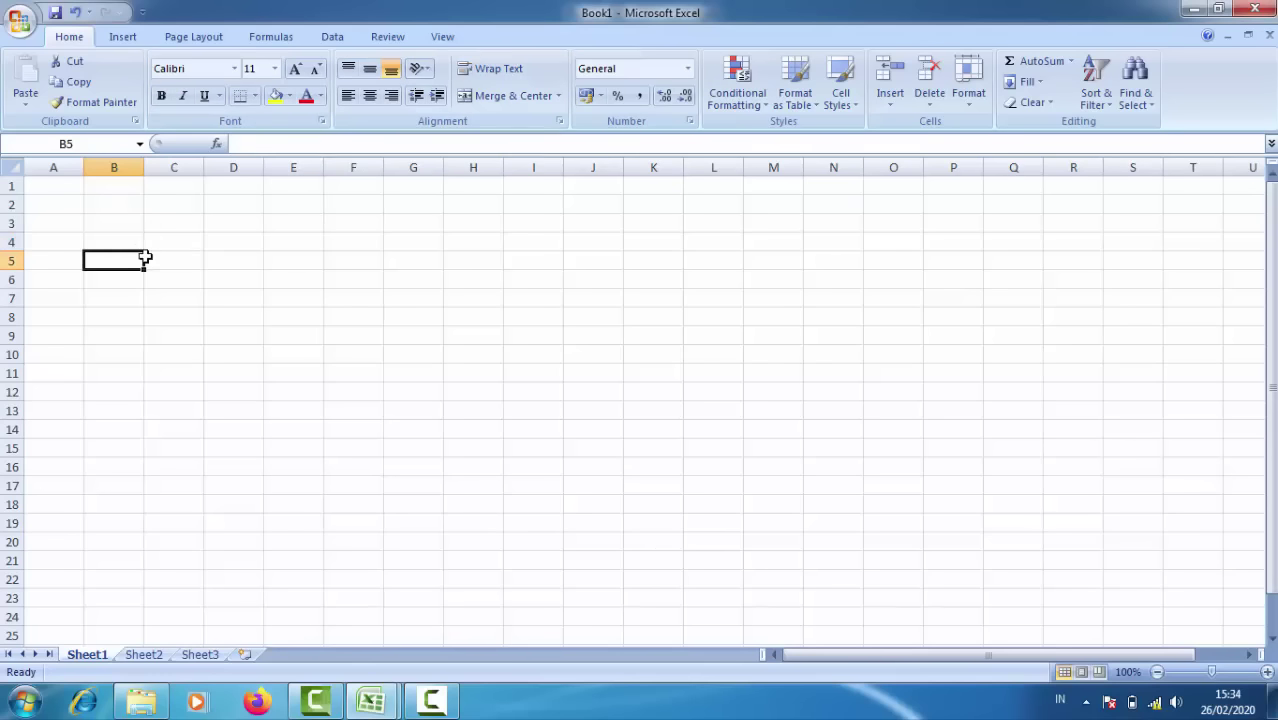
left_click(452, 277)
left_click(270, 317)
left_click(375, 258)
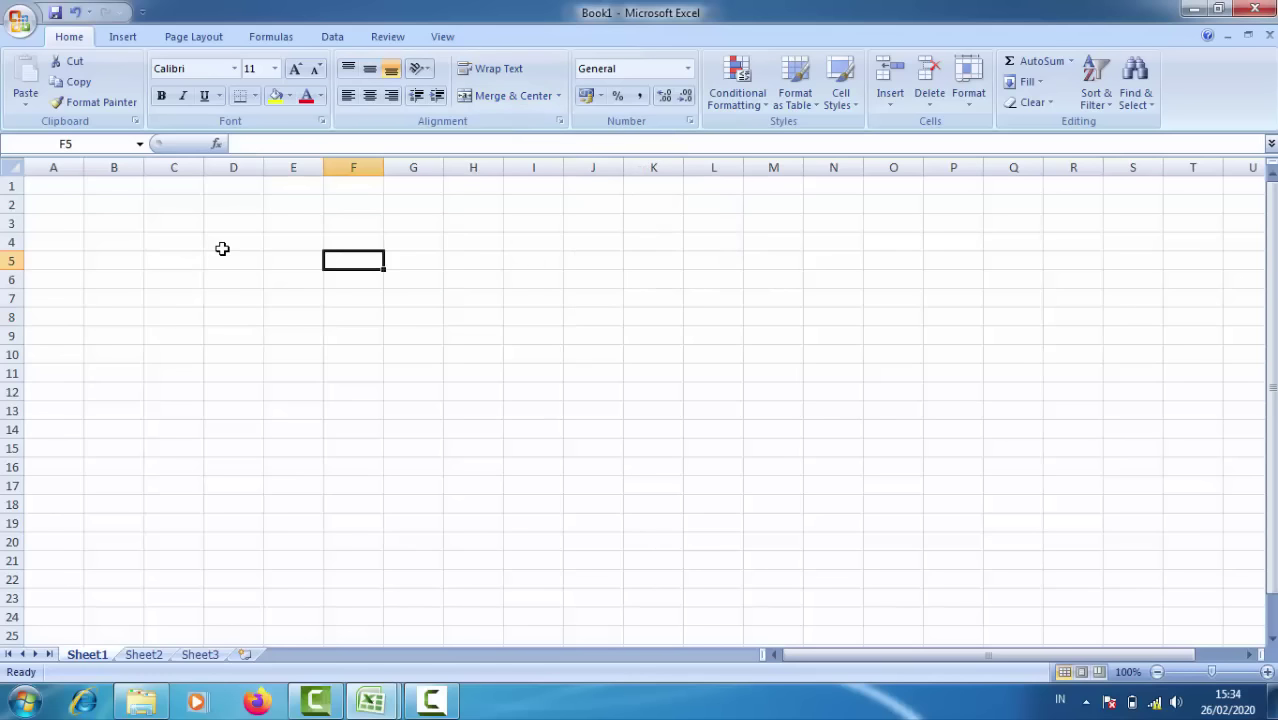
Merge and center the cell range D4:E6.
left_click_drag(227, 245, 281, 278)
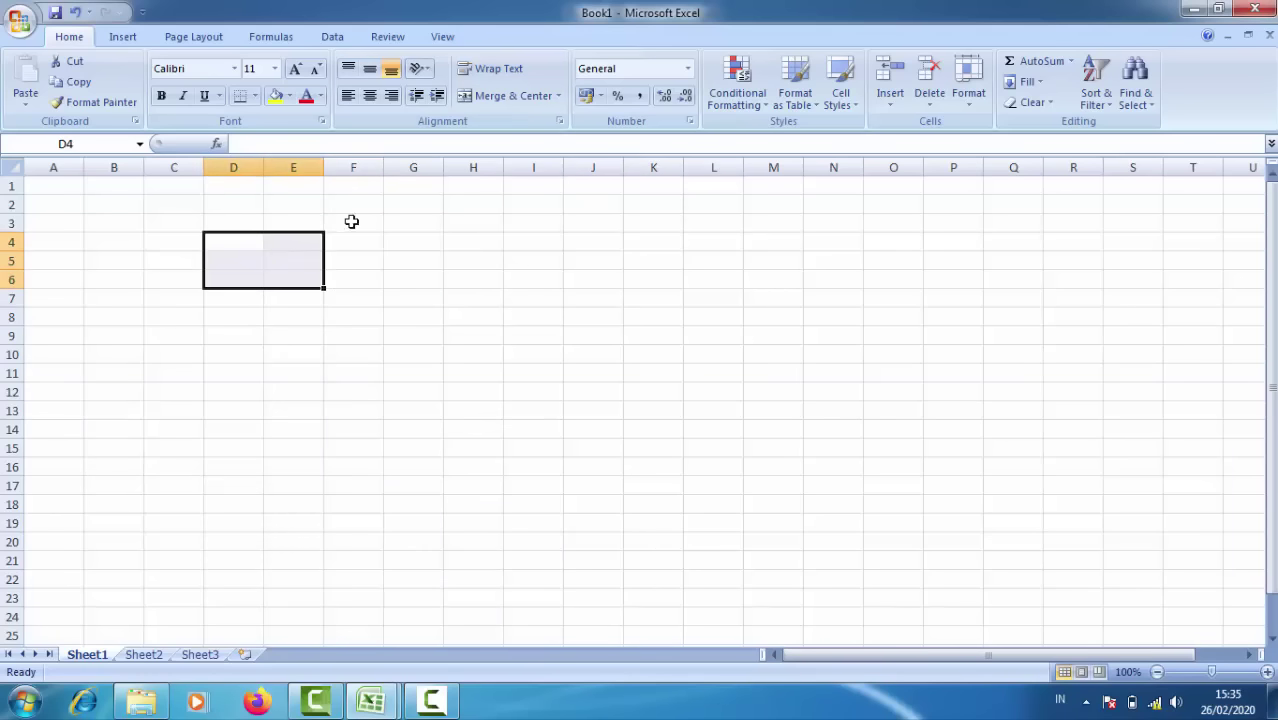
left_click(487, 97)
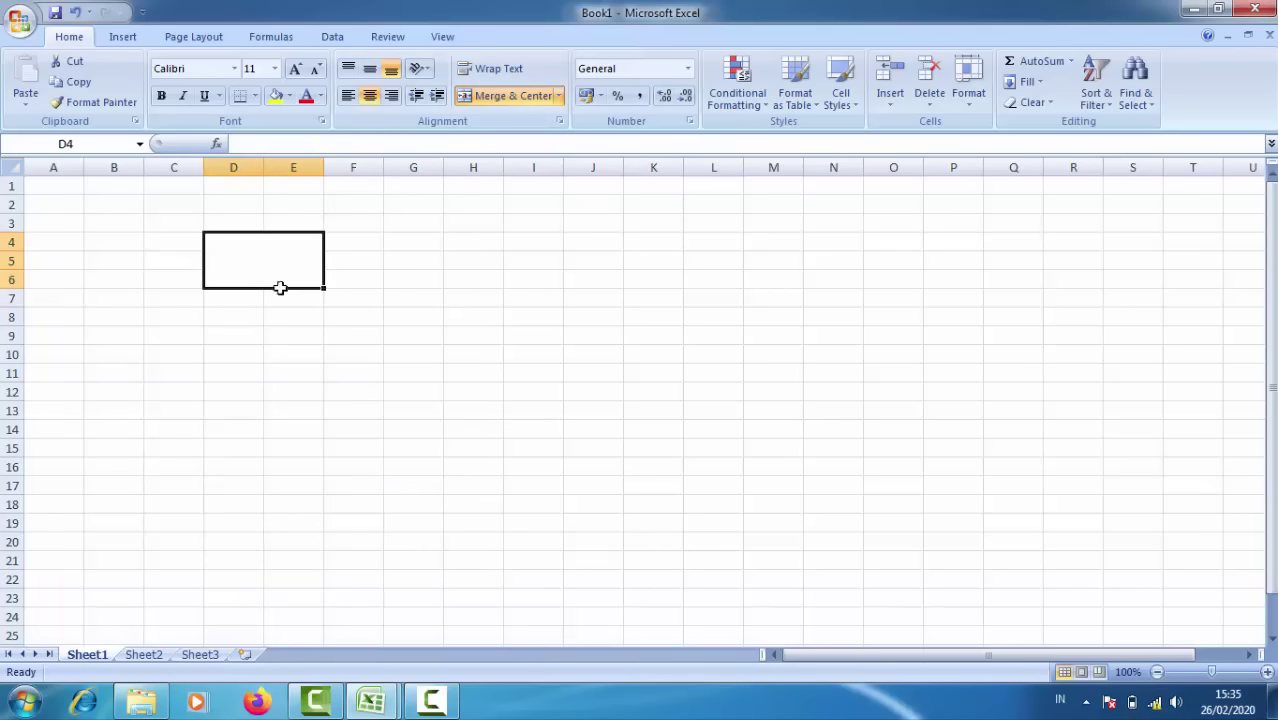
key("Down")
key("Down")
key("Down")
key("Down")
Enter the text sfsfs in the merged cell D4:E6 and align it vertically to the middle.
left_click(270, 258)
type("sfsfs")
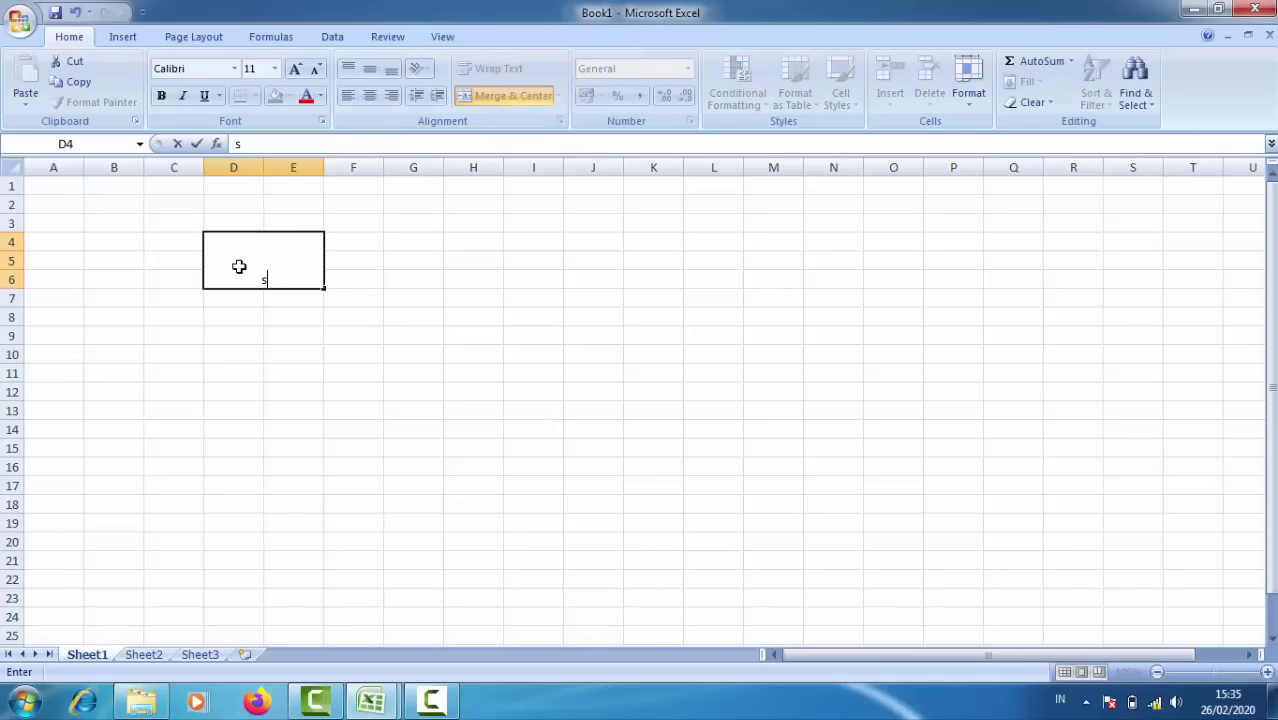
left_click(300, 341)
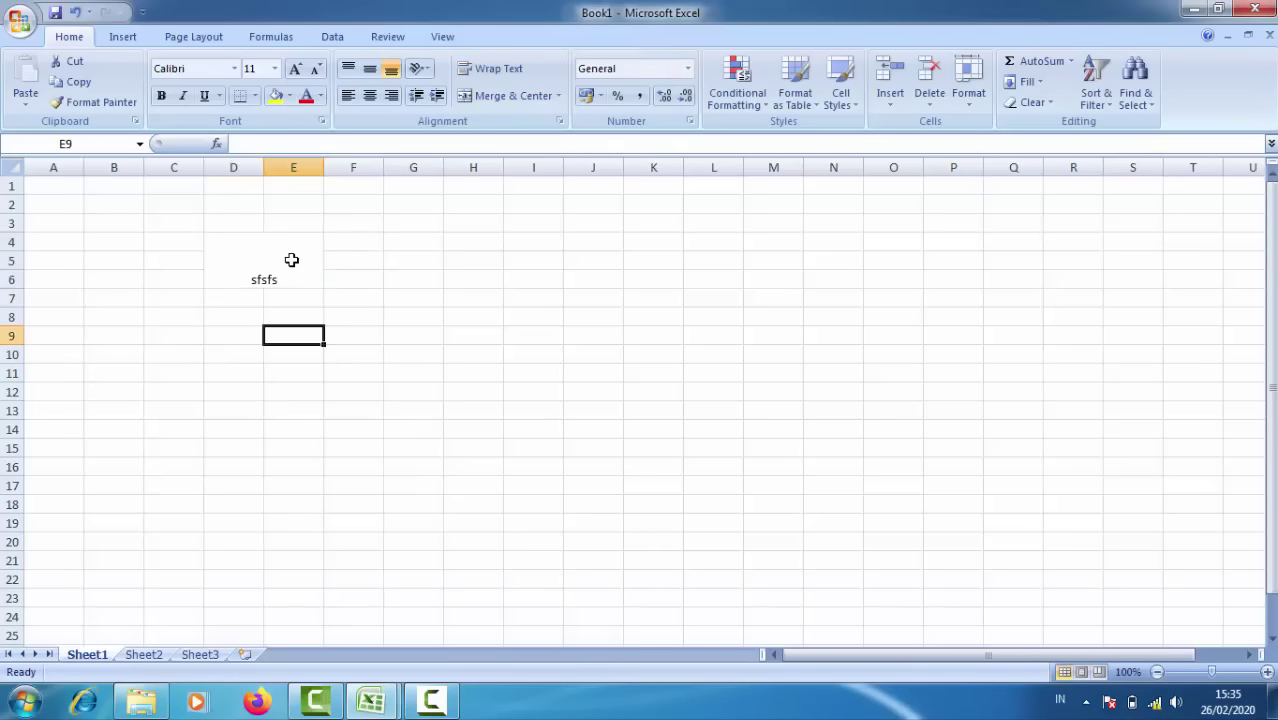
left_click(291, 260)
left_click(372, 70)
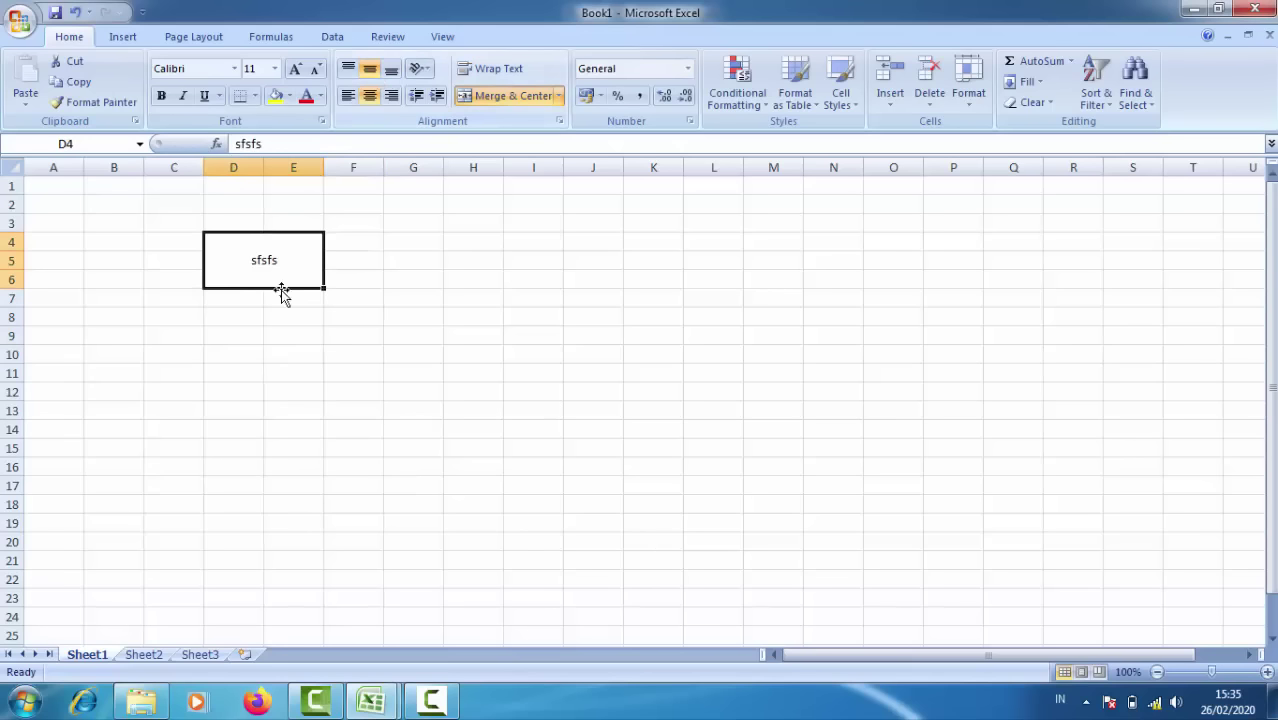
left_click(275, 334)
left_click(271, 262)
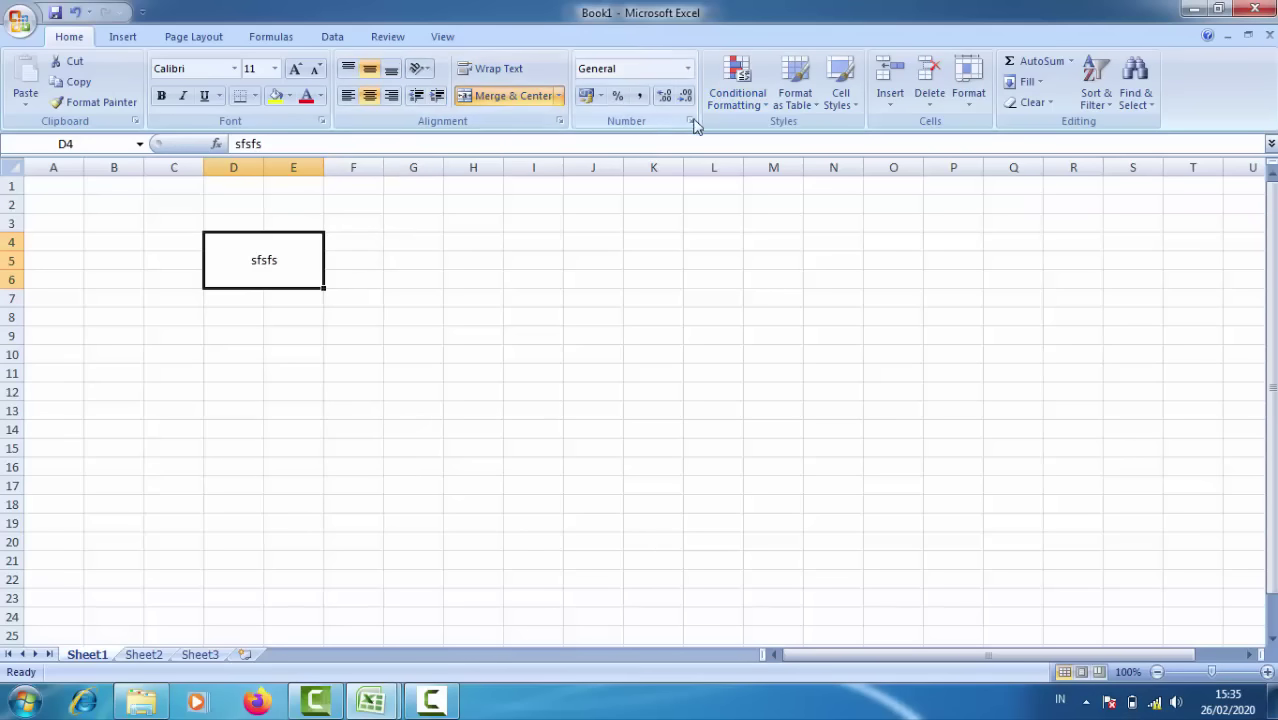
Browse the Conditional Formatting options, including Color Scales, without applying a rule.
left_click(767, 109)
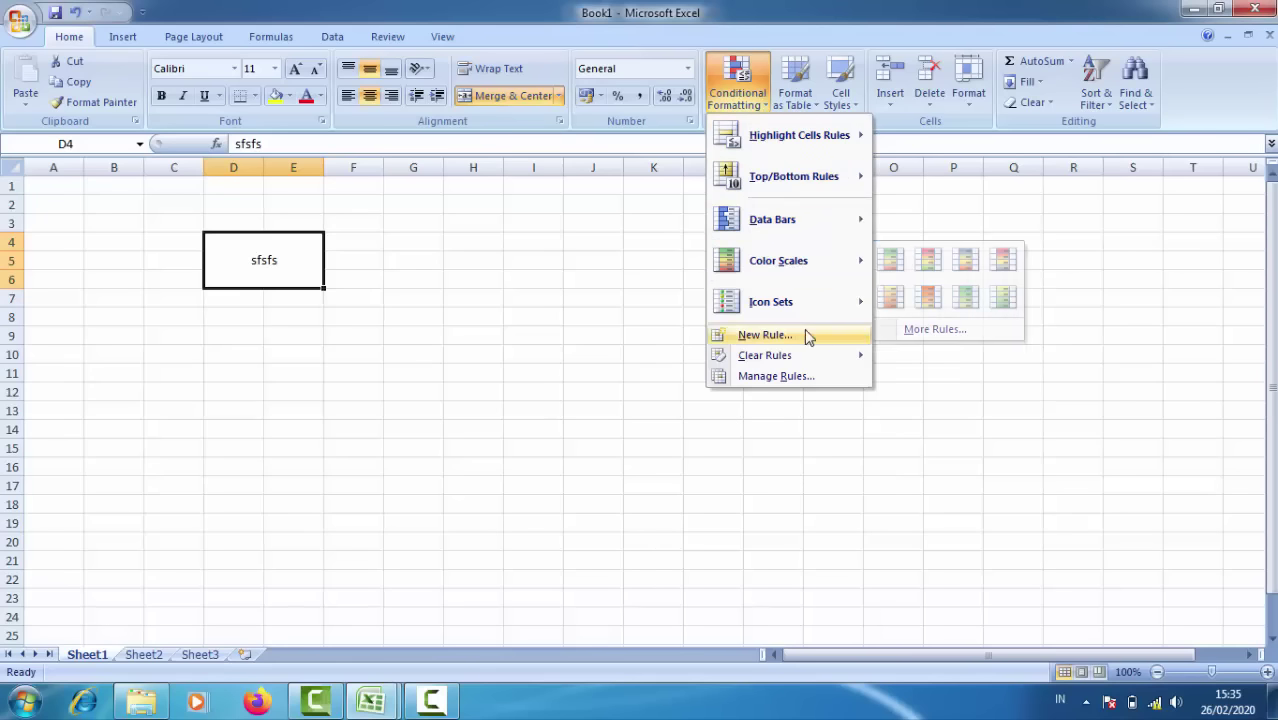
left_click(257, 310)
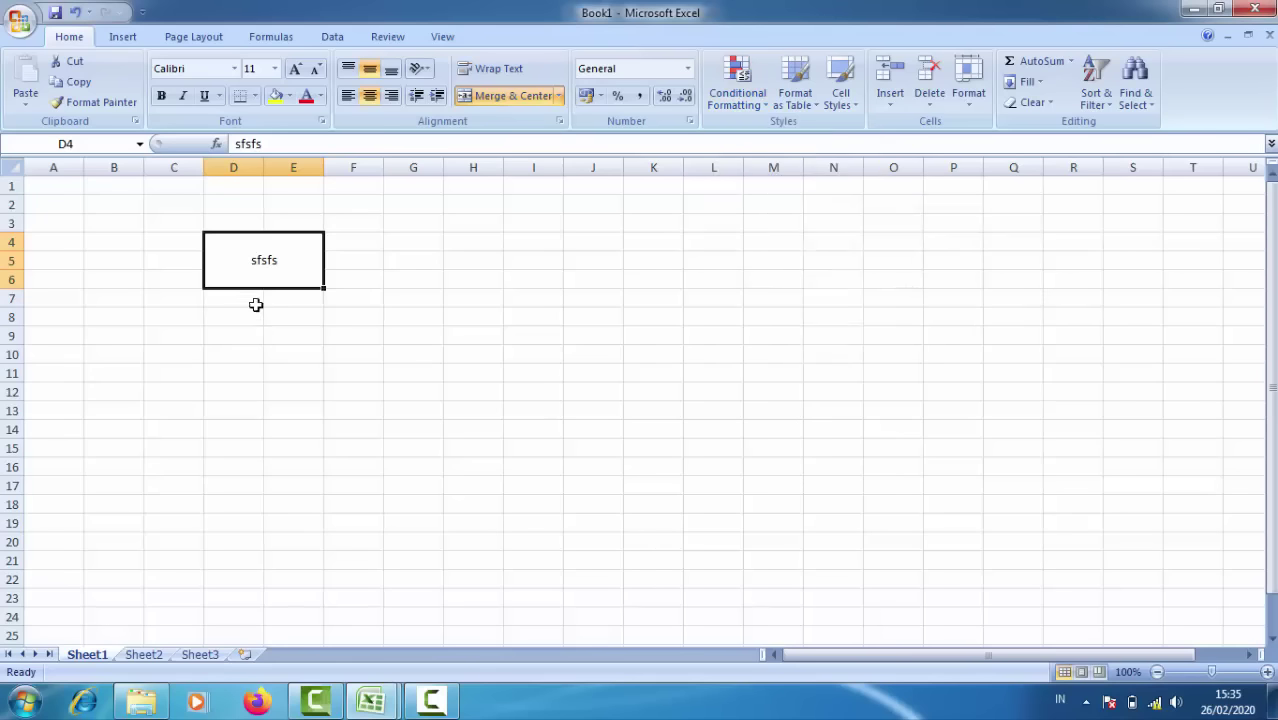
left_click(255, 332)
left_click(267, 268)
left_click(229, 310)
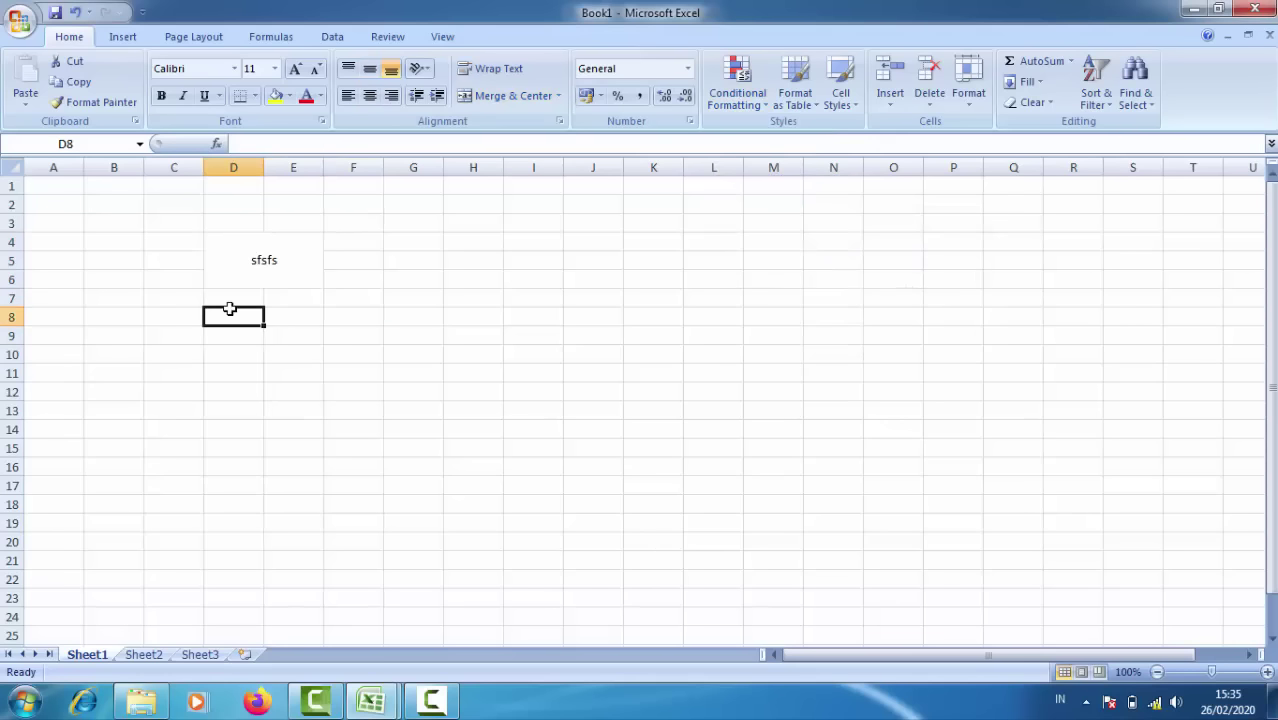
left_click(760, 100)
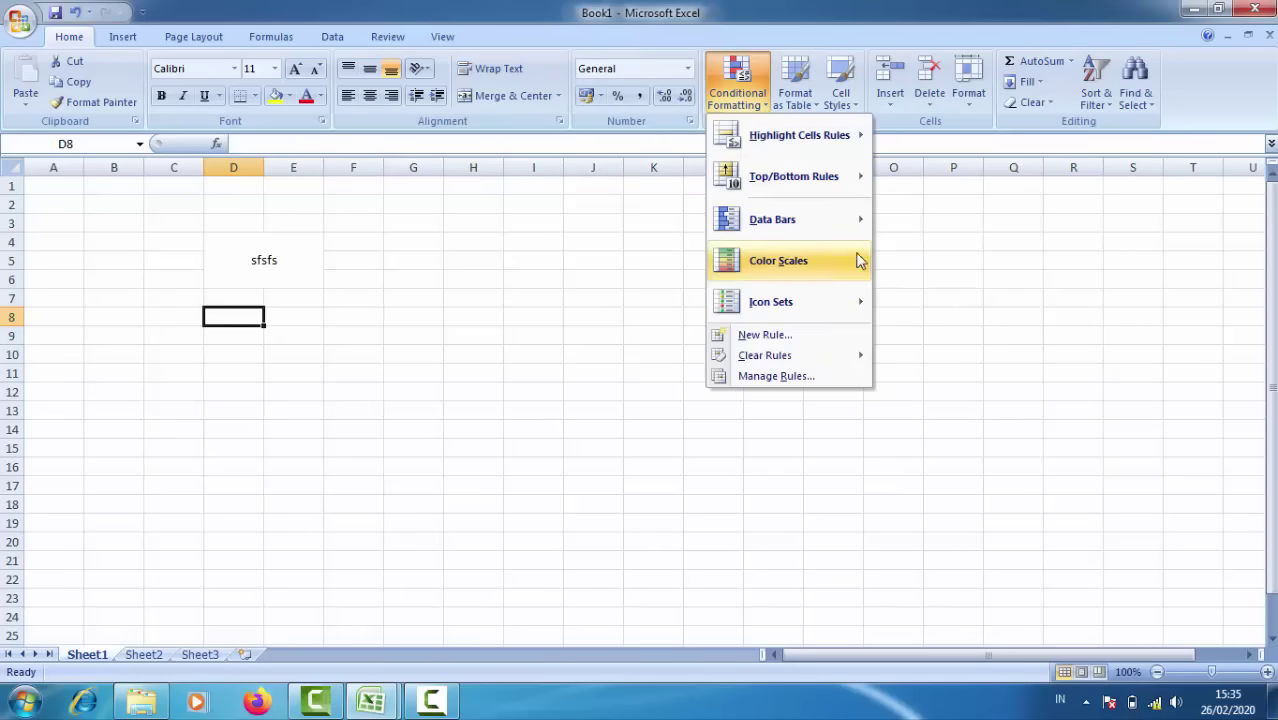
mouse_move(786, 287)
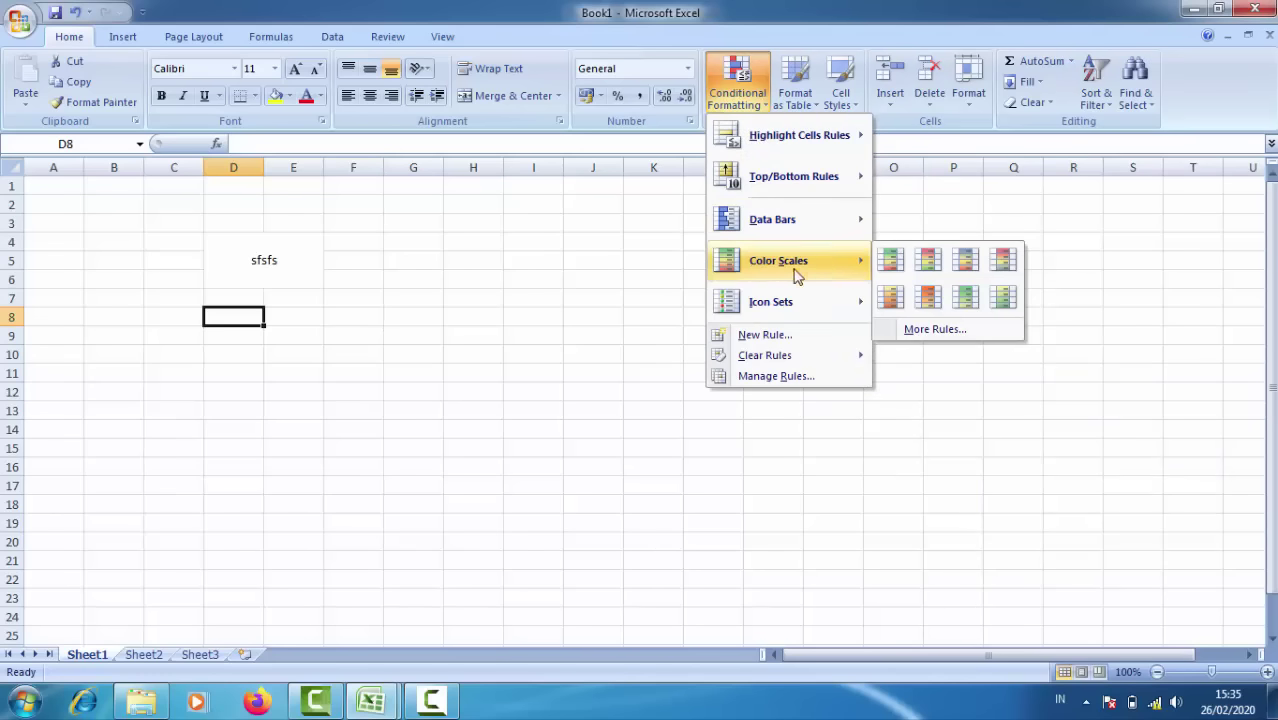
left_click(662, 281)
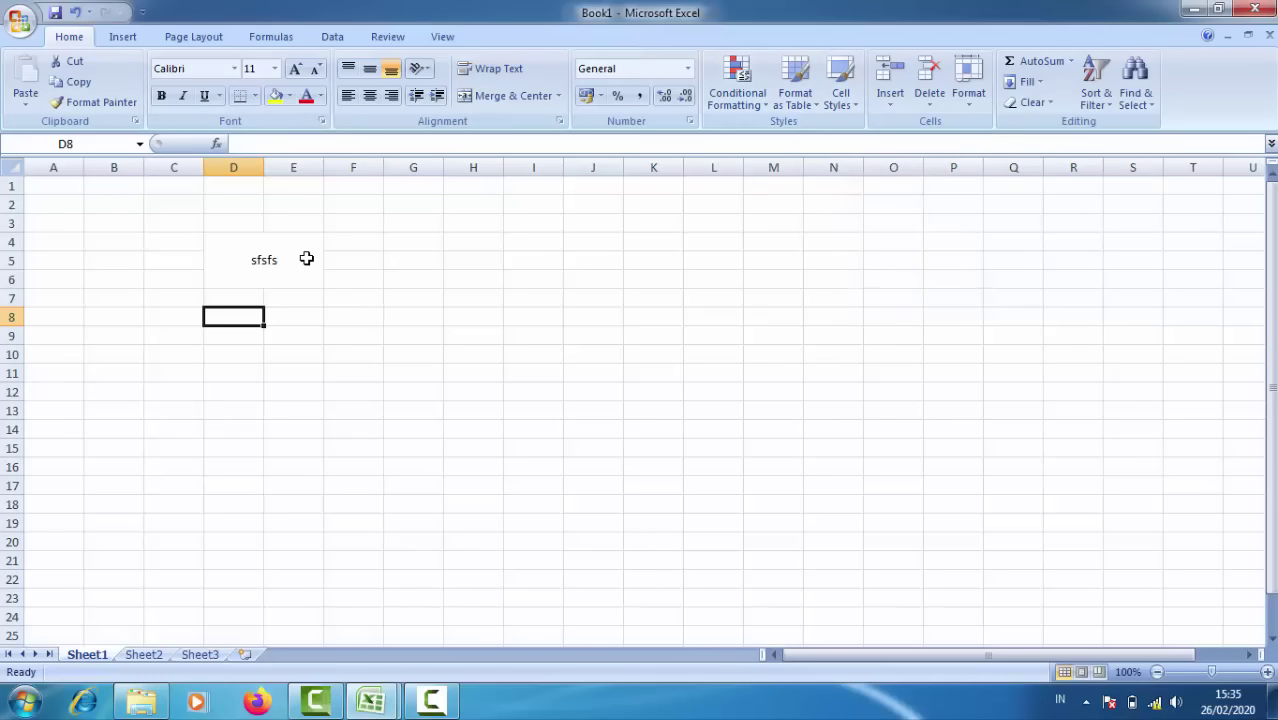
Examine the Highlight Cells Rules available for the merged cell D4:E6, without applying any.
left_click_drag(233, 242, 293, 280)
left_click(512, 95)
left_click(759, 108)
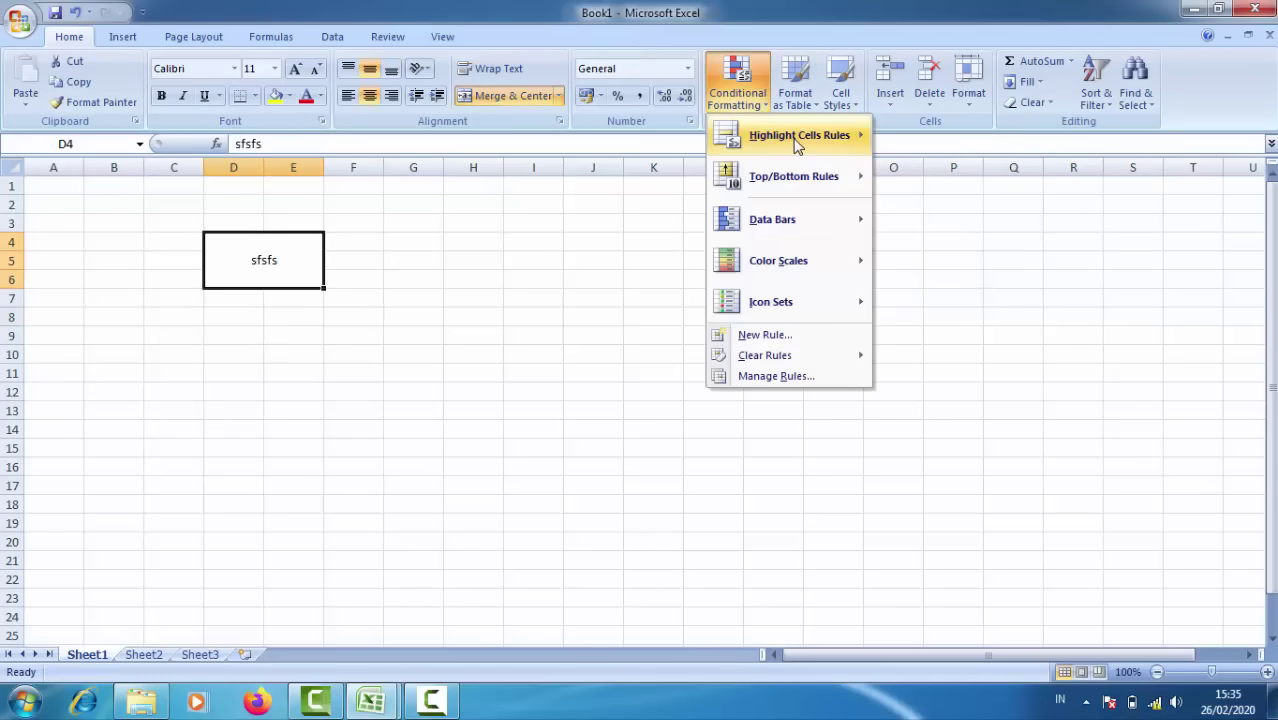
mouse_move(800, 140)
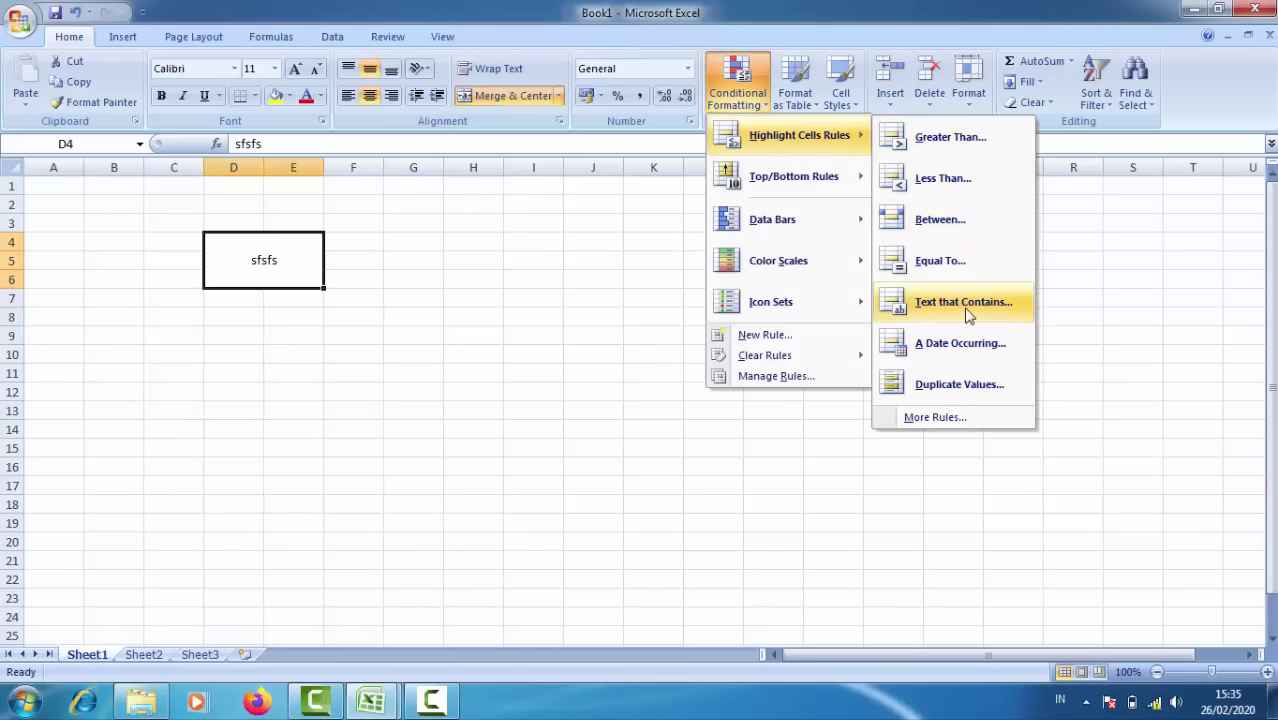
mouse_move(845, 135)
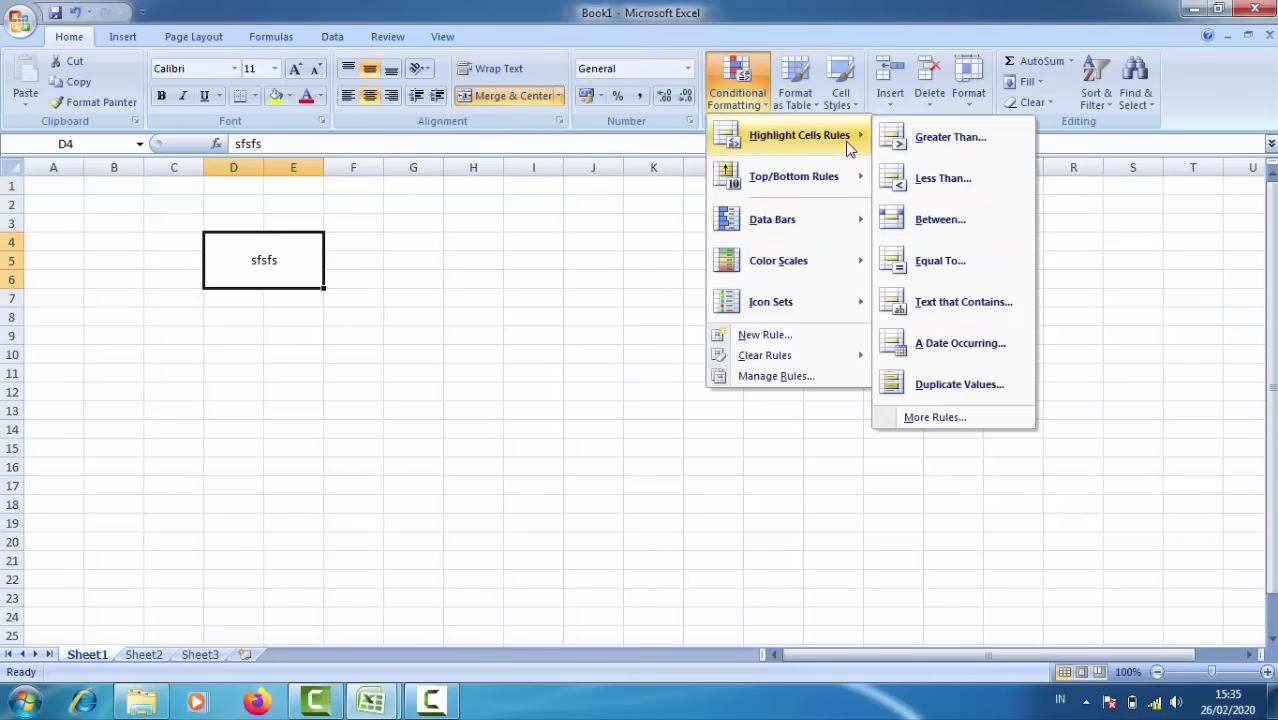
left_click(246, 335)
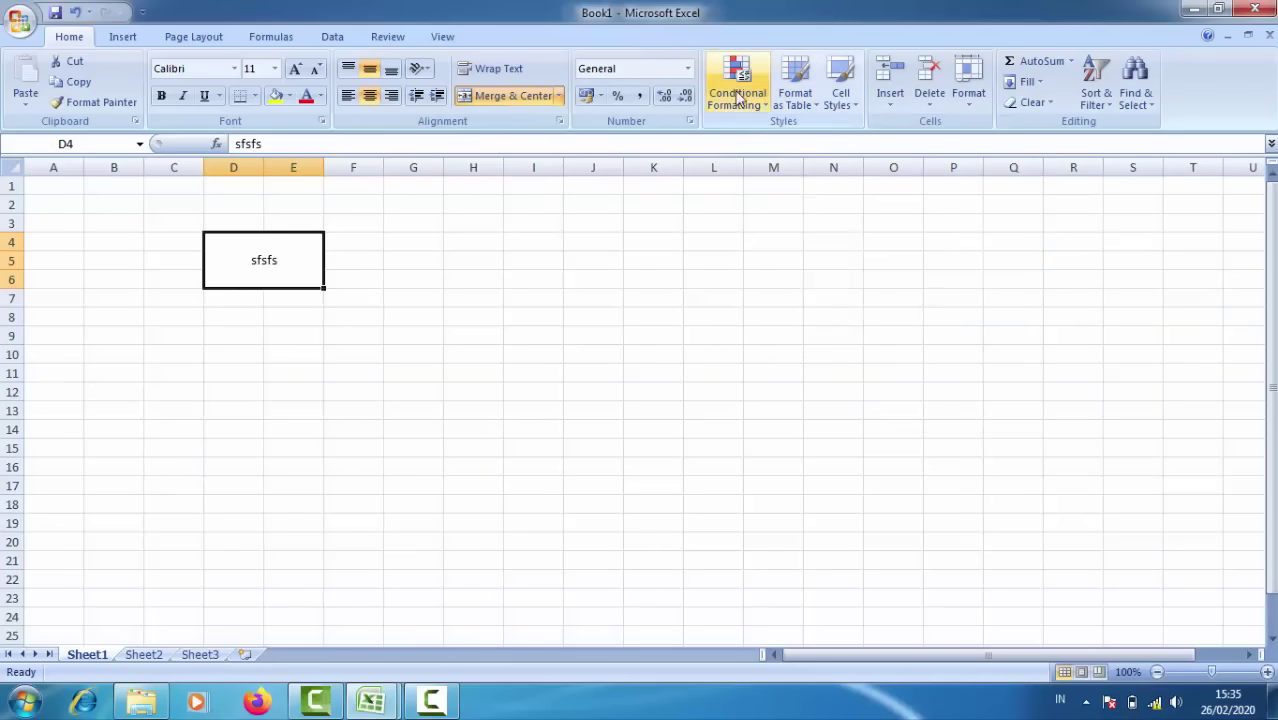
Review the commands for inserting tables, illustrations, charts, links and text objects.
left_click(123, 37)
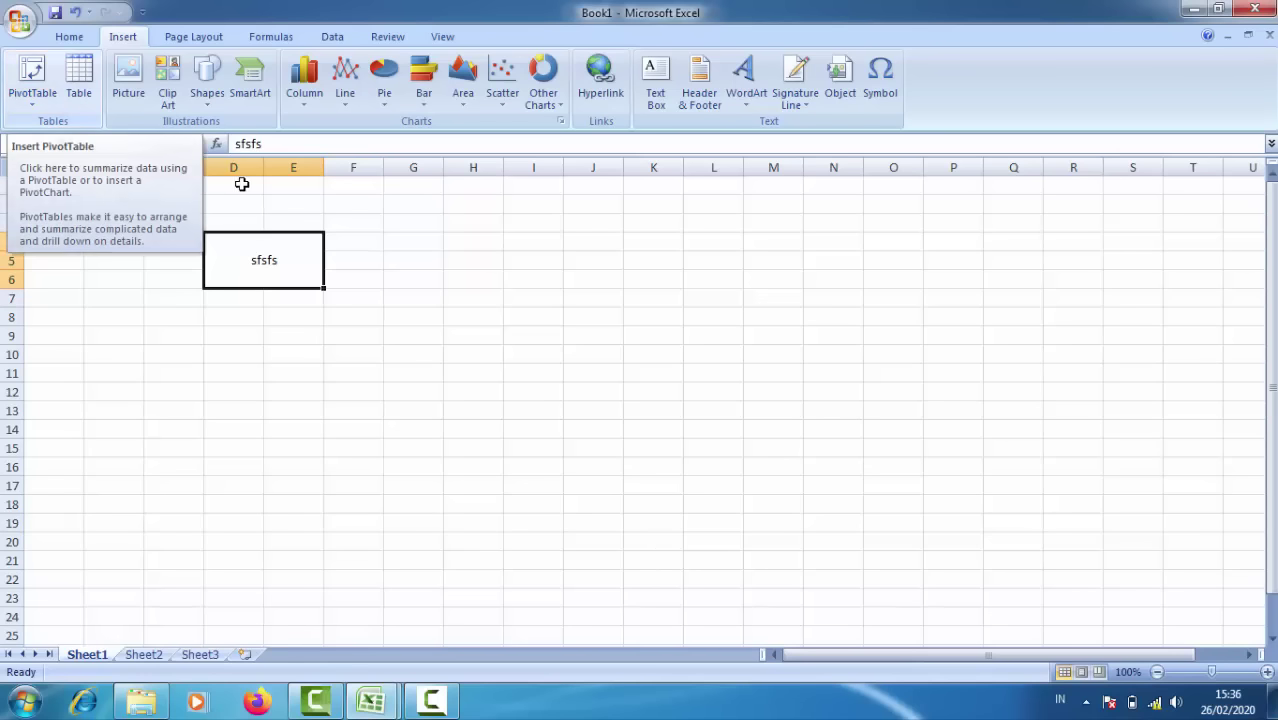
left_click(290, 372)
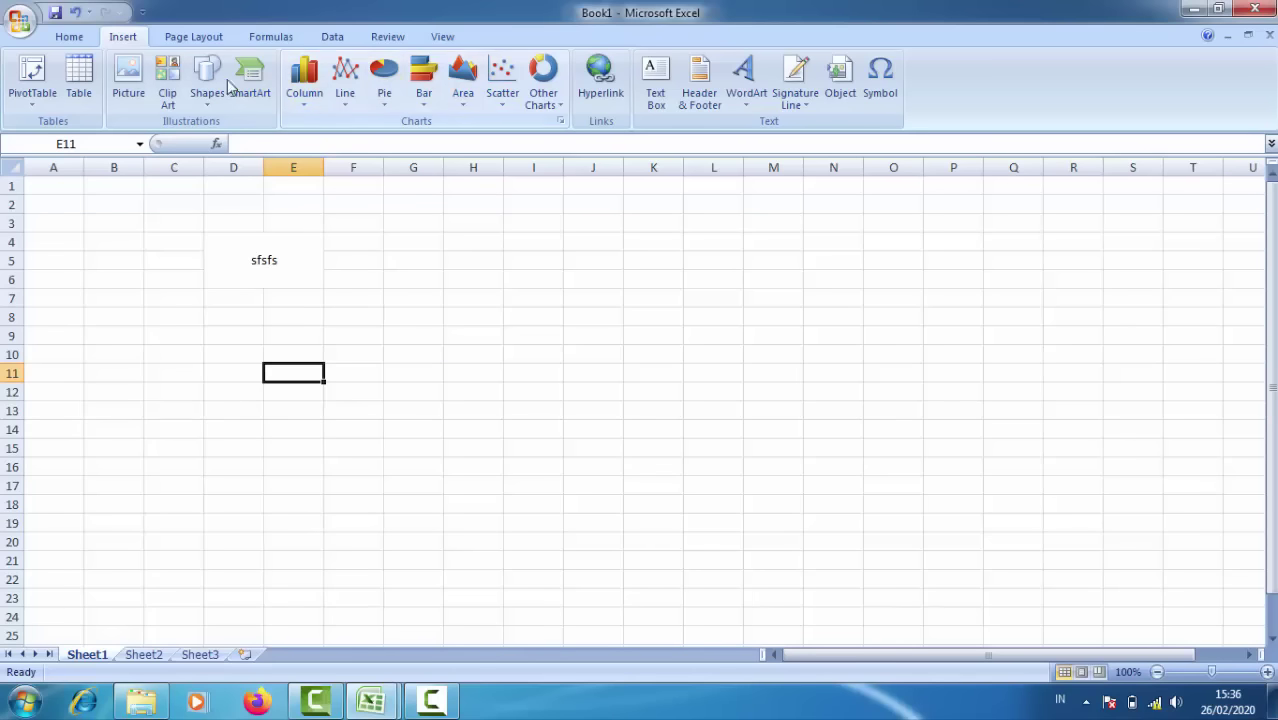
left_click(379, 408)
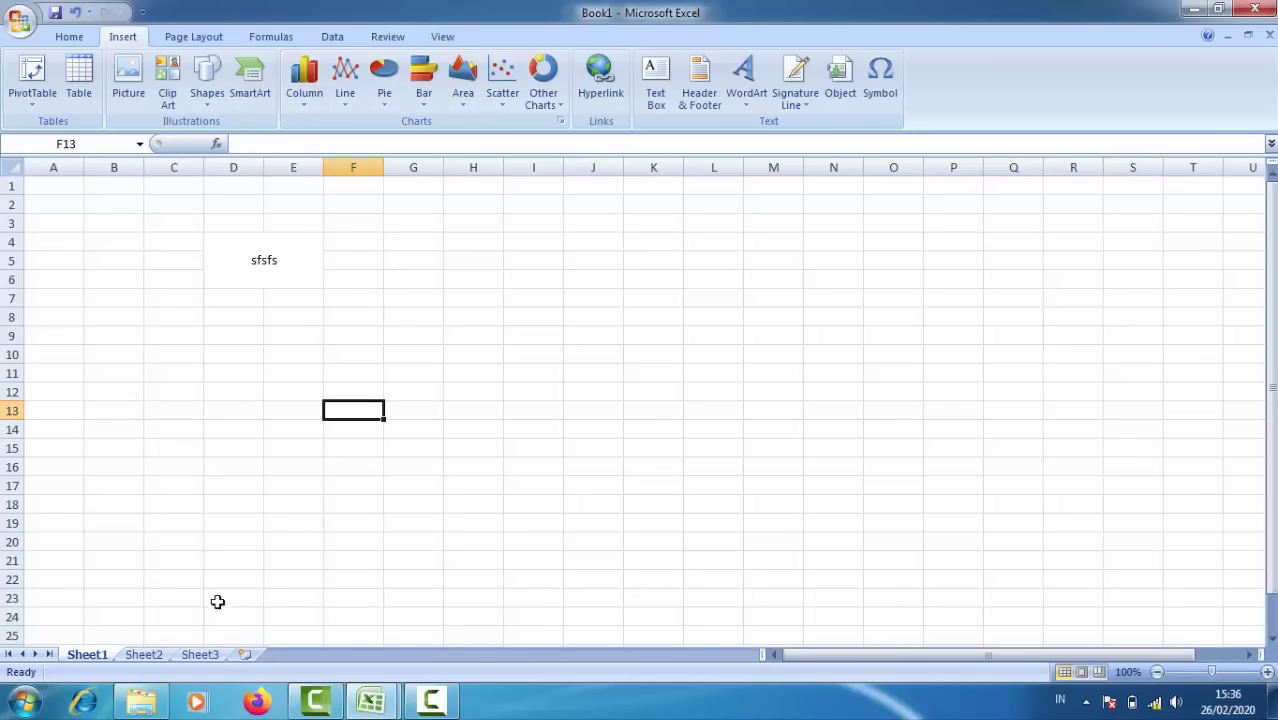
Switch to the open Rumus Excel workbook and select cell D8 on the VLOOKUP sheet.
mouse_move(388, 708)
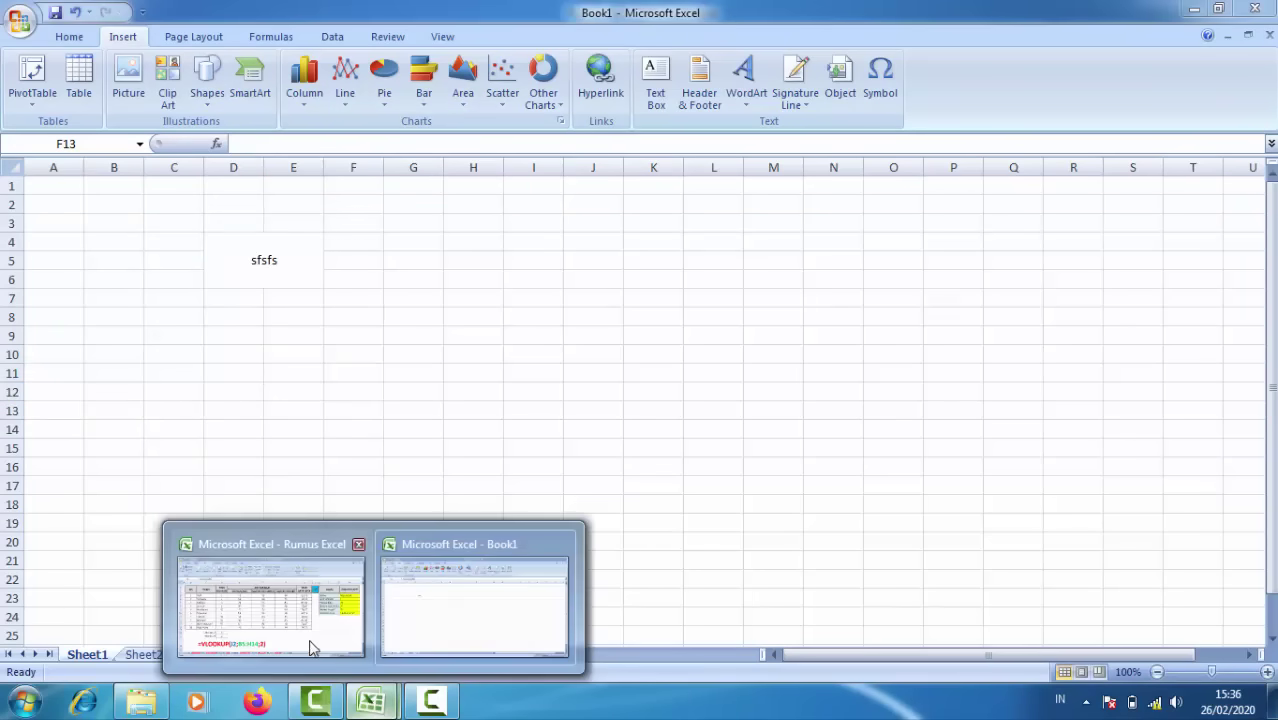
left_click(312, 595)
left_click(314, 330)
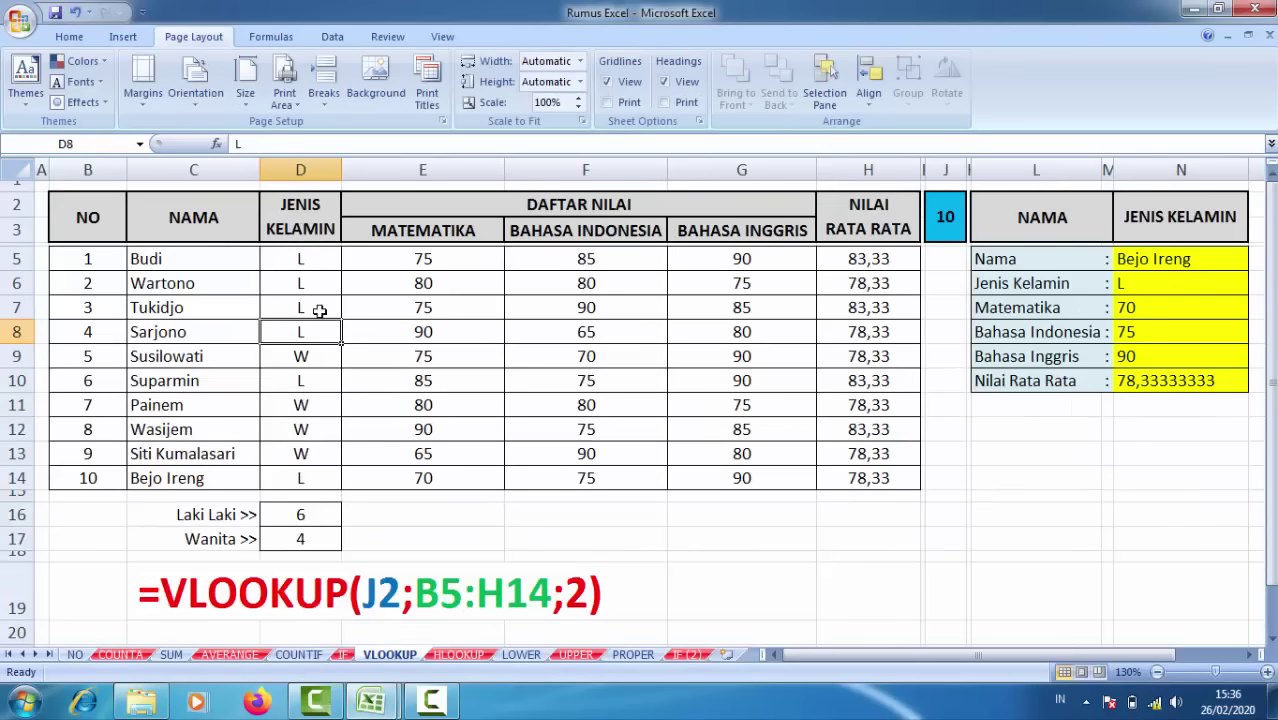
Insert a pie chart from the range C5:E14 and delete the chart again.
left_click_drag(163, 258, 414, 470)
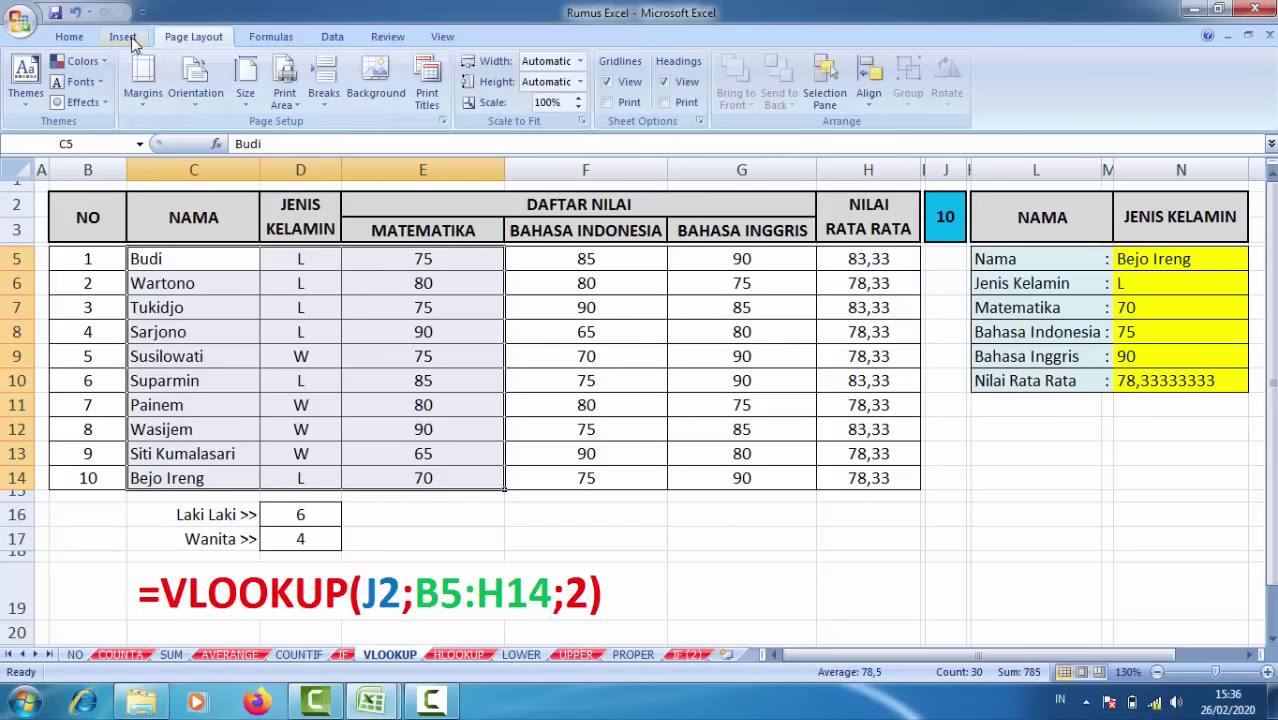
left_click(131, 40)
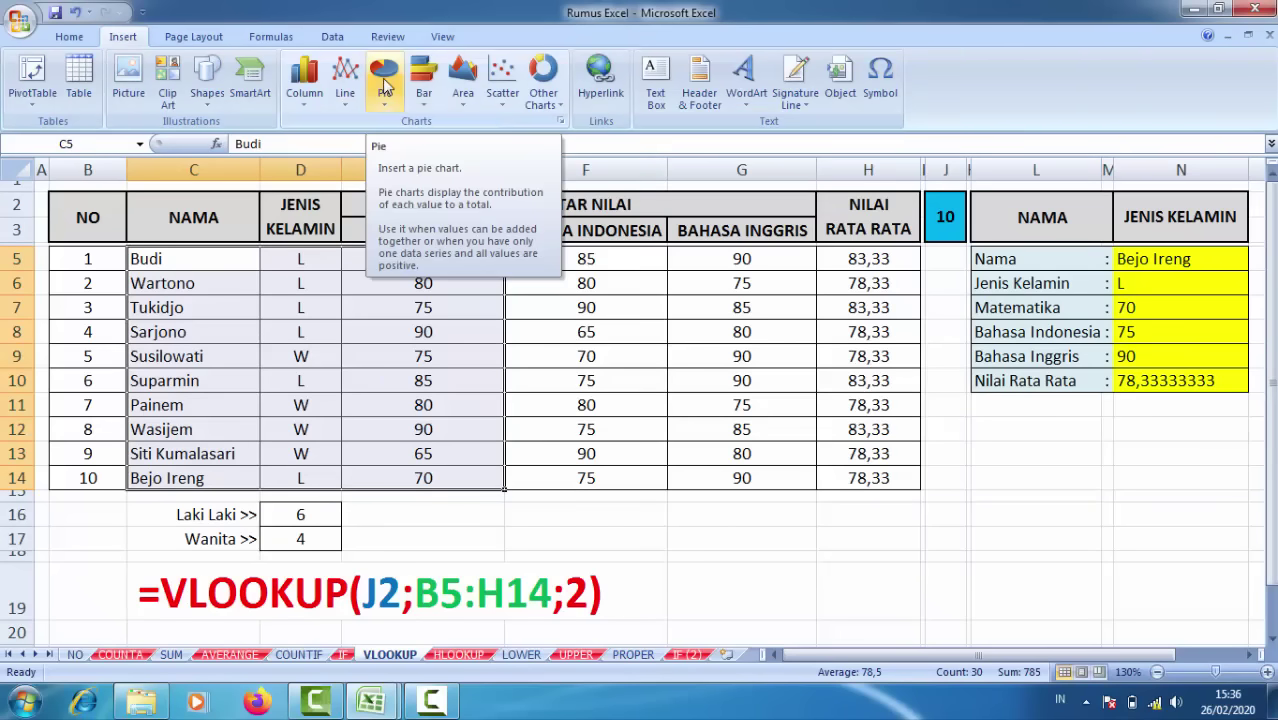
left_click(385, 85)
left_click(390, 158)
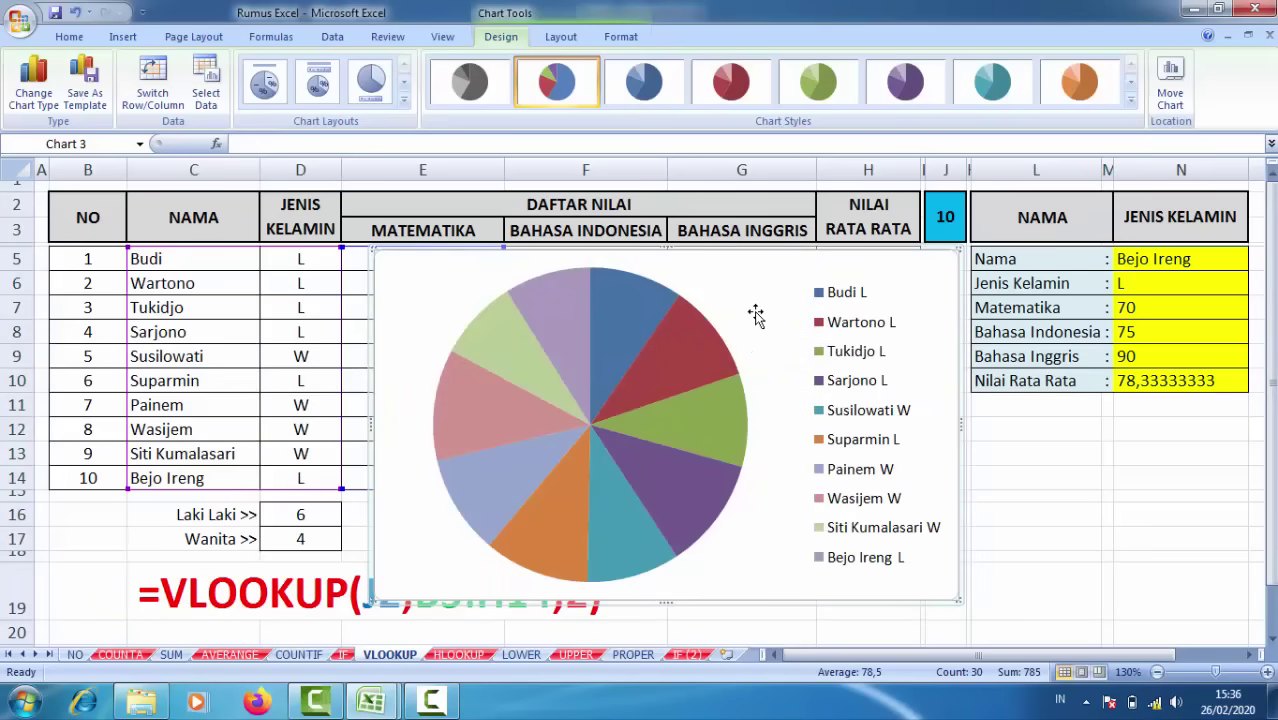
key("Delete")
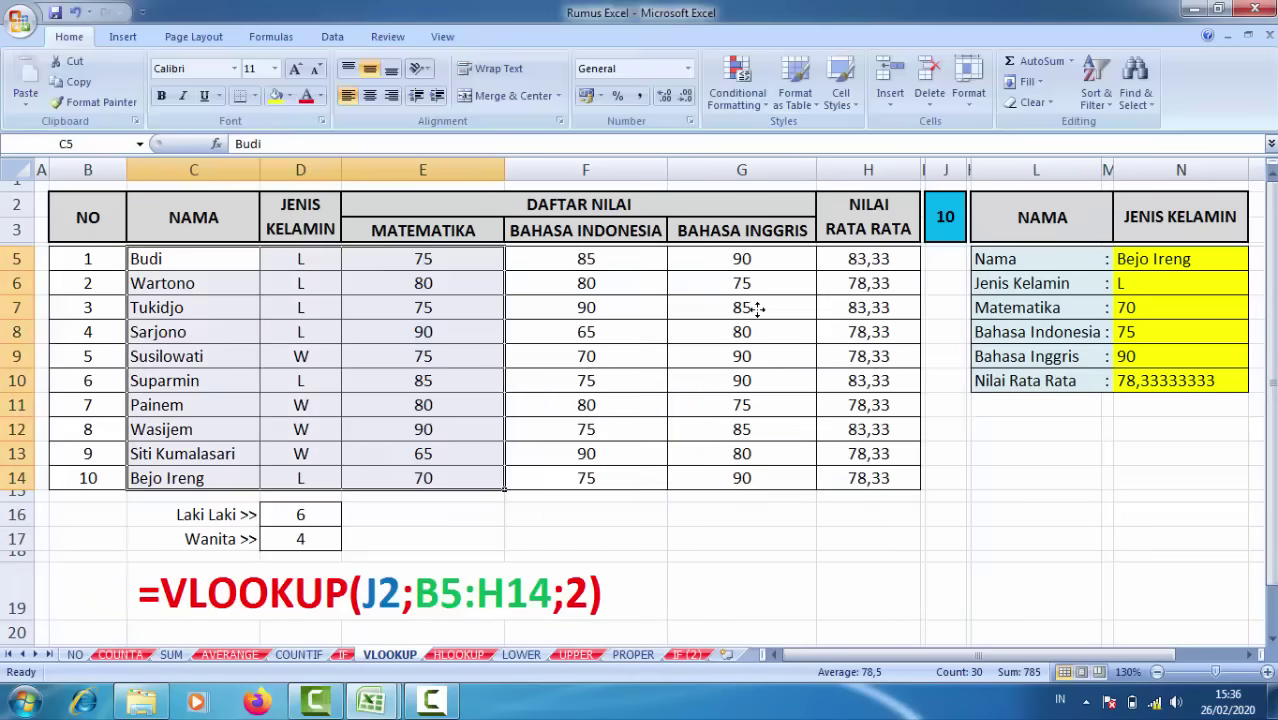
left_click(282, 382)
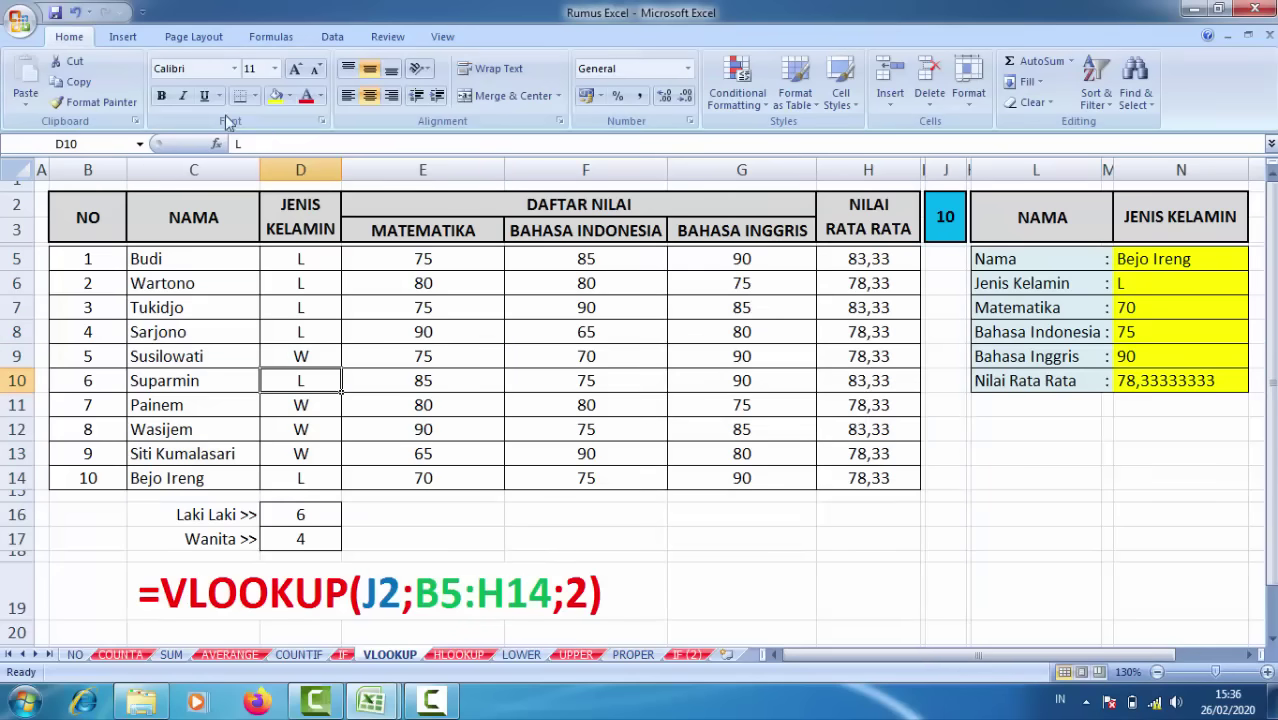
Insert a light purple WordArt text object, move it below the score table and delete it.
left_click(197, 38)
left_click(133, 37)
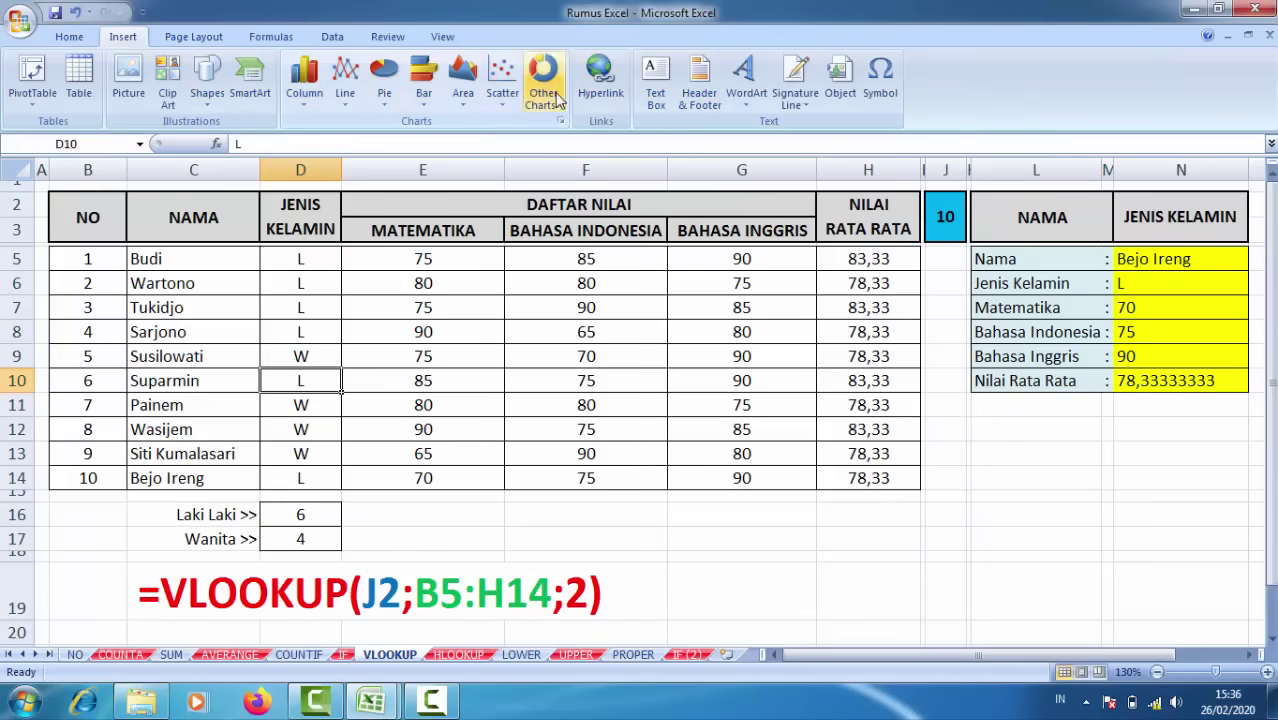
left_click(745, 102)
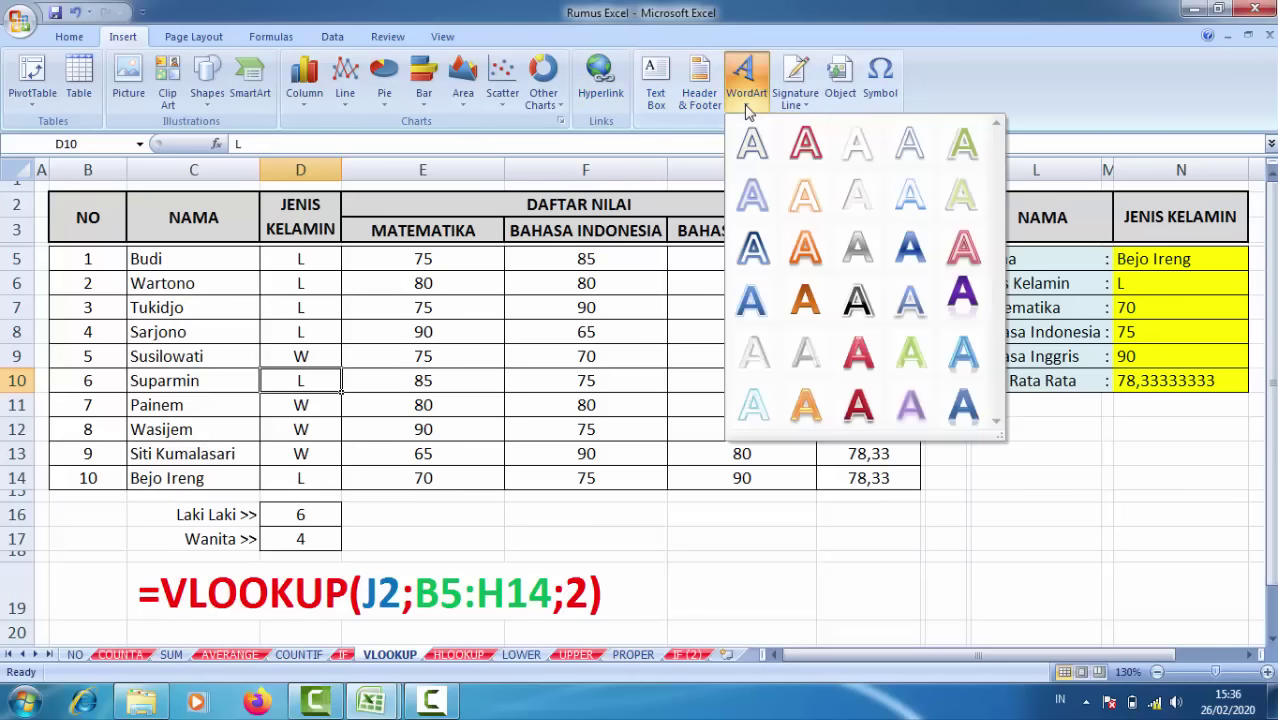
left_click(752, 194)
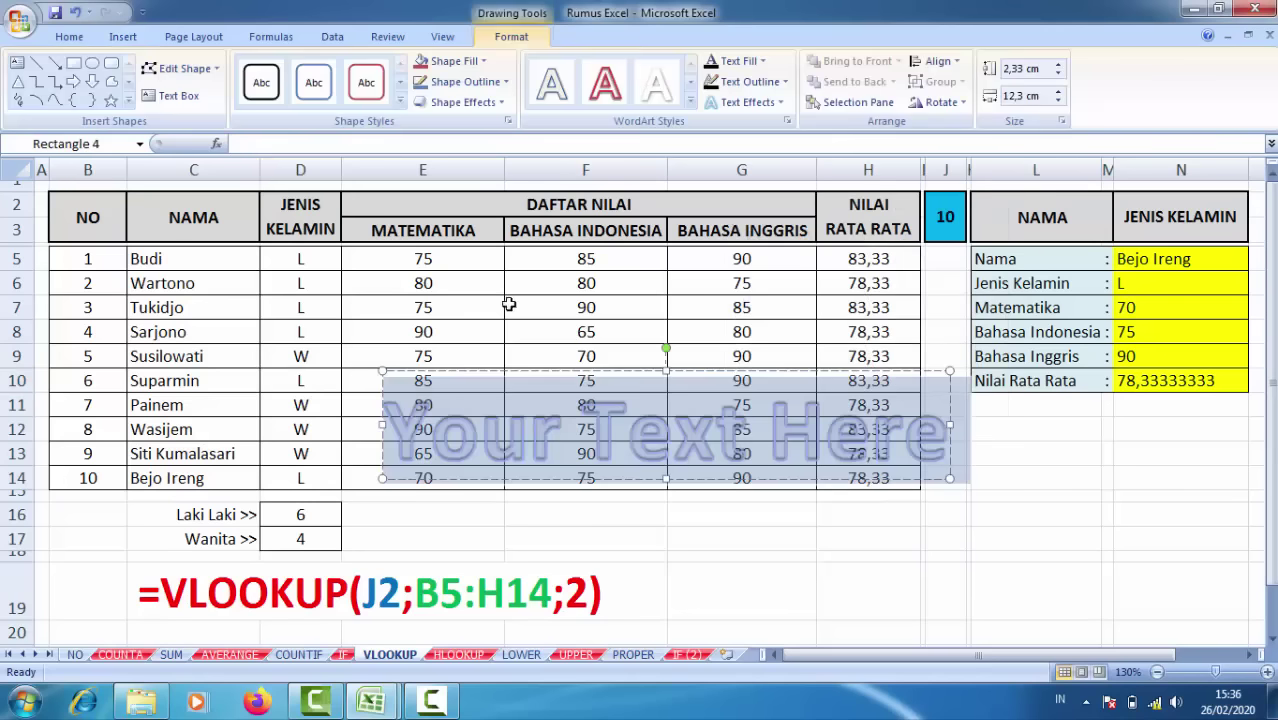
left_click(558, 467)
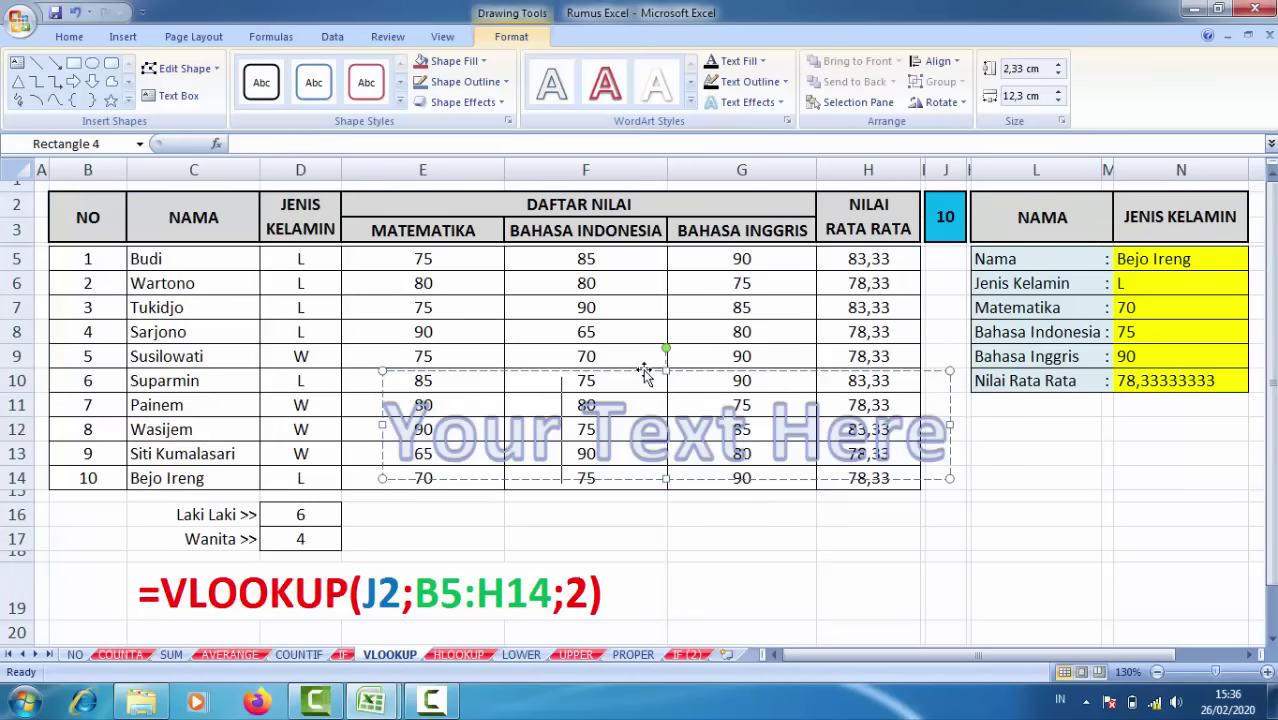
left_click_drag(647, 370, 855, 504)
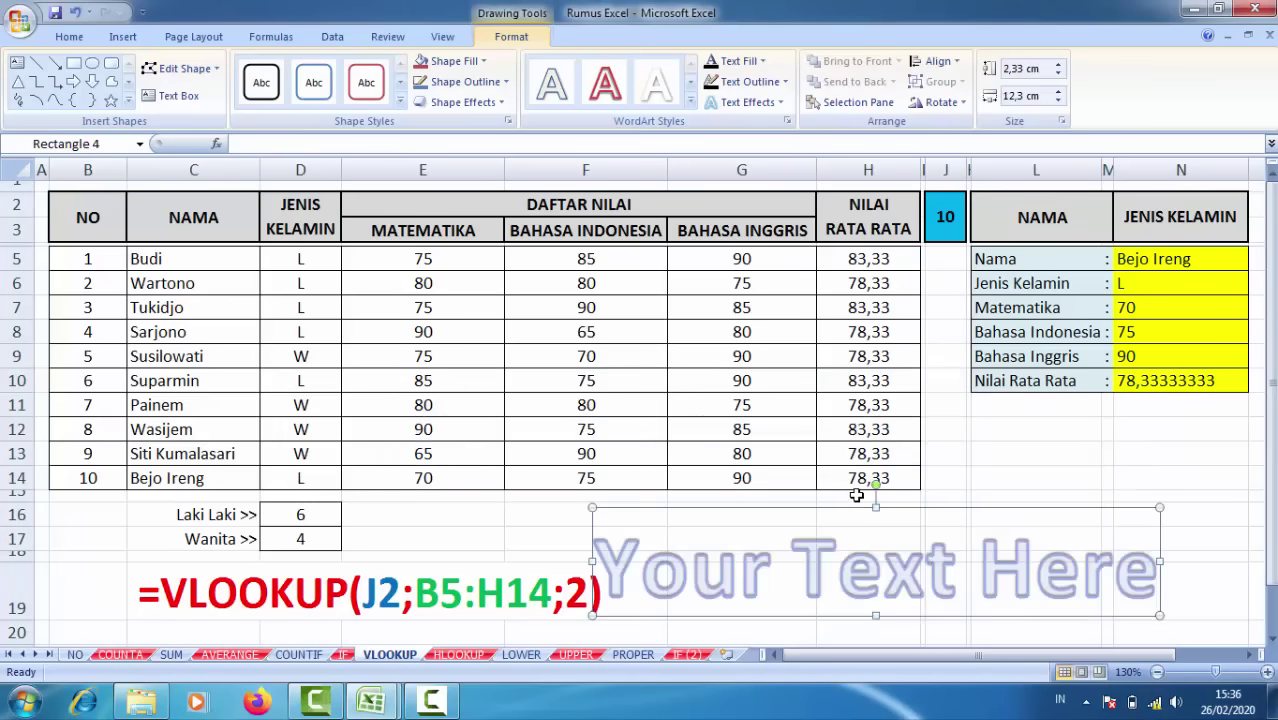
key("Delete")
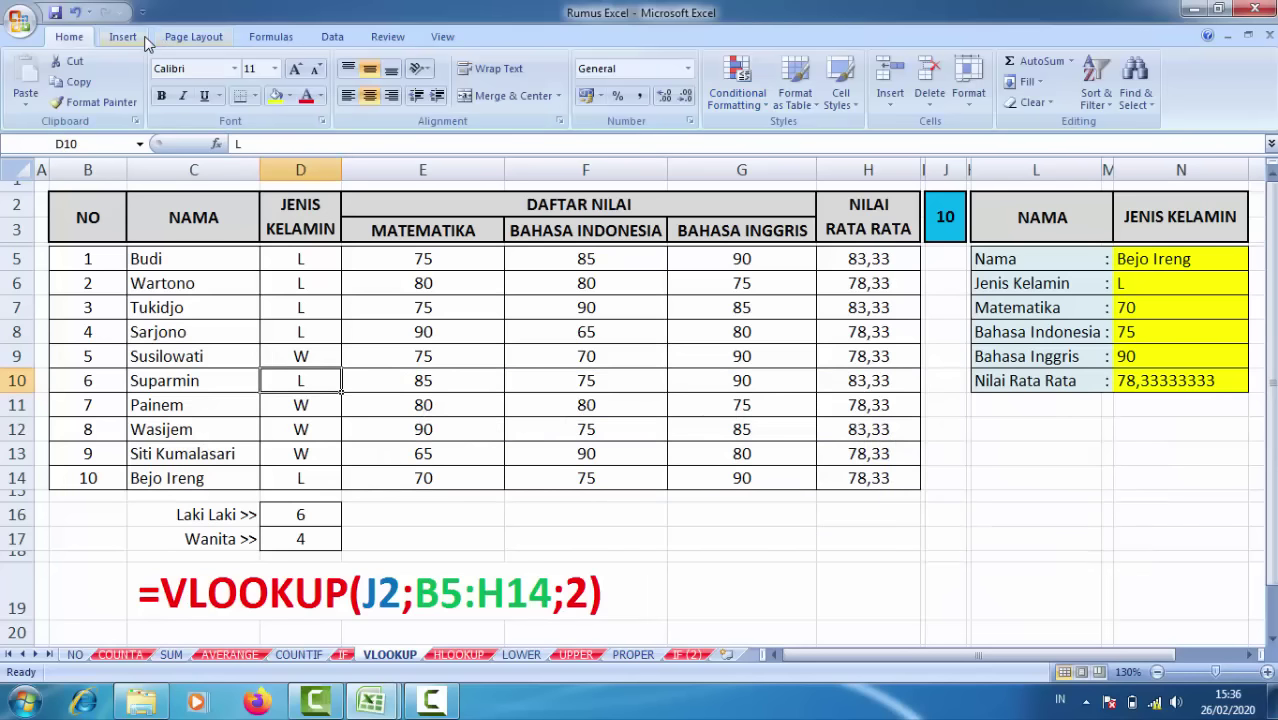
Insert the one-sixth fraction symbol (⅙) into cell L13, commit the entry and clear the cell.
left_click(138, 38)
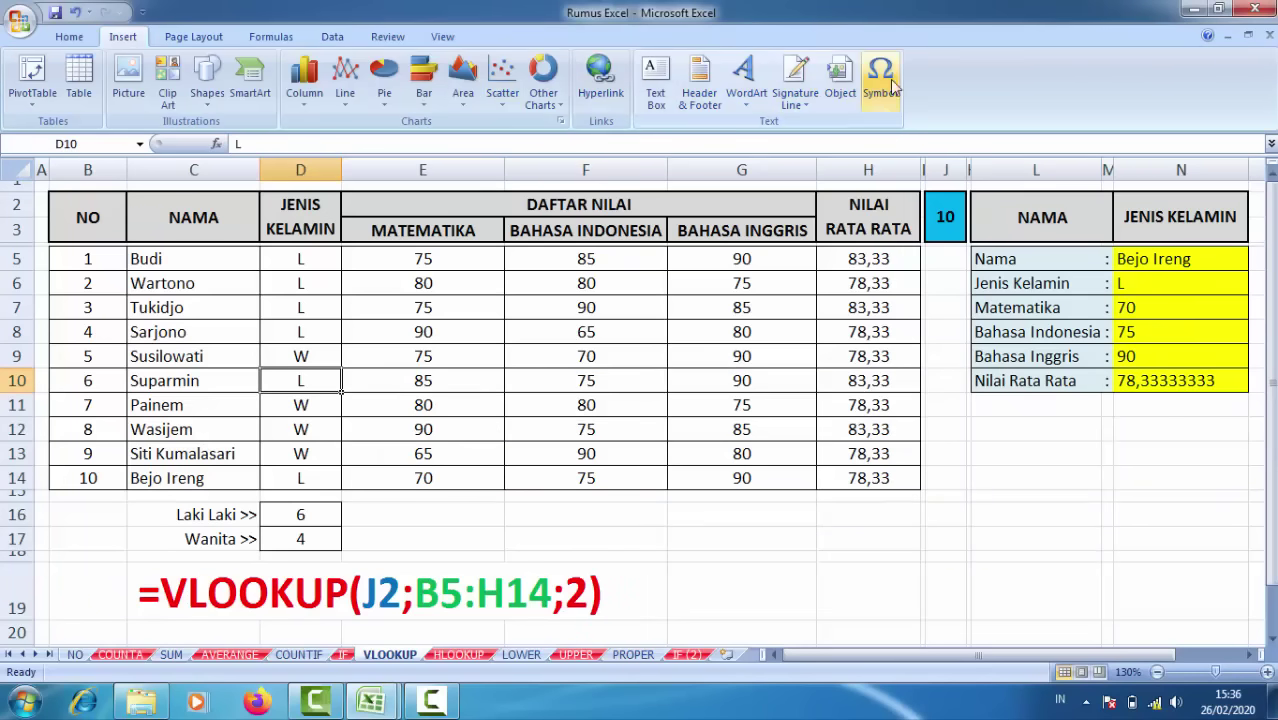
left_click(1003, 449)
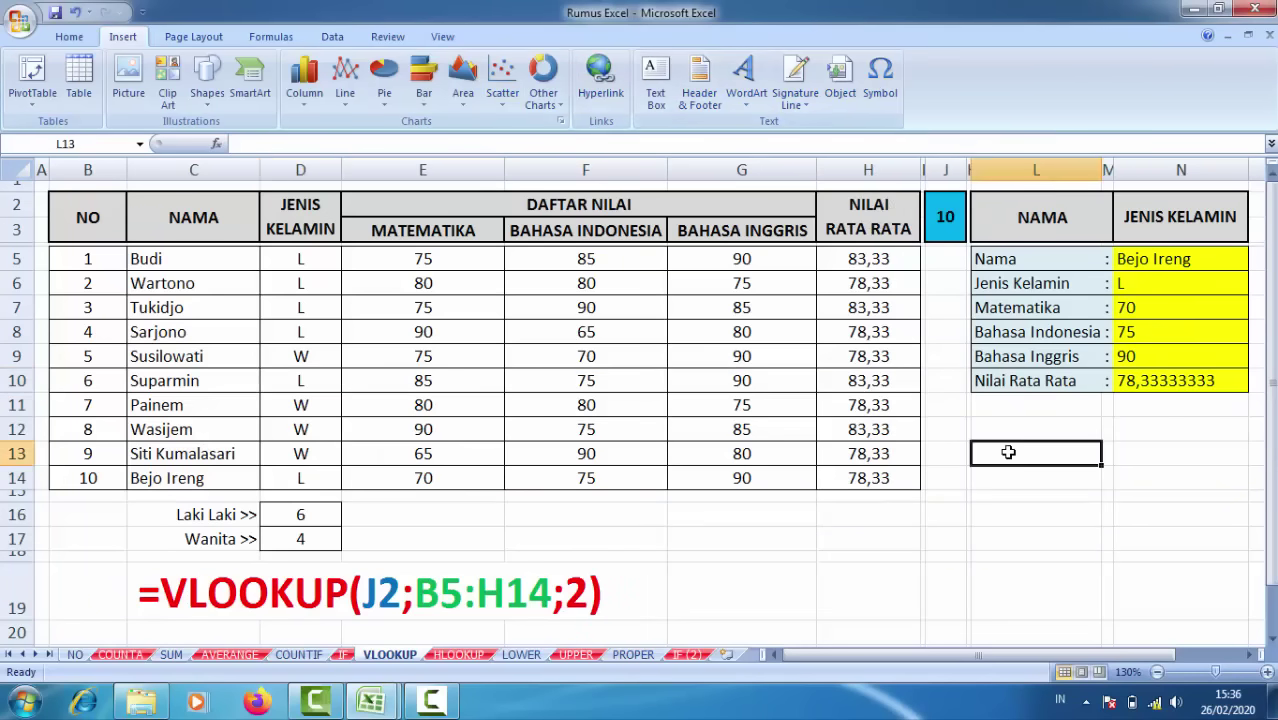
left_click(880, 75)
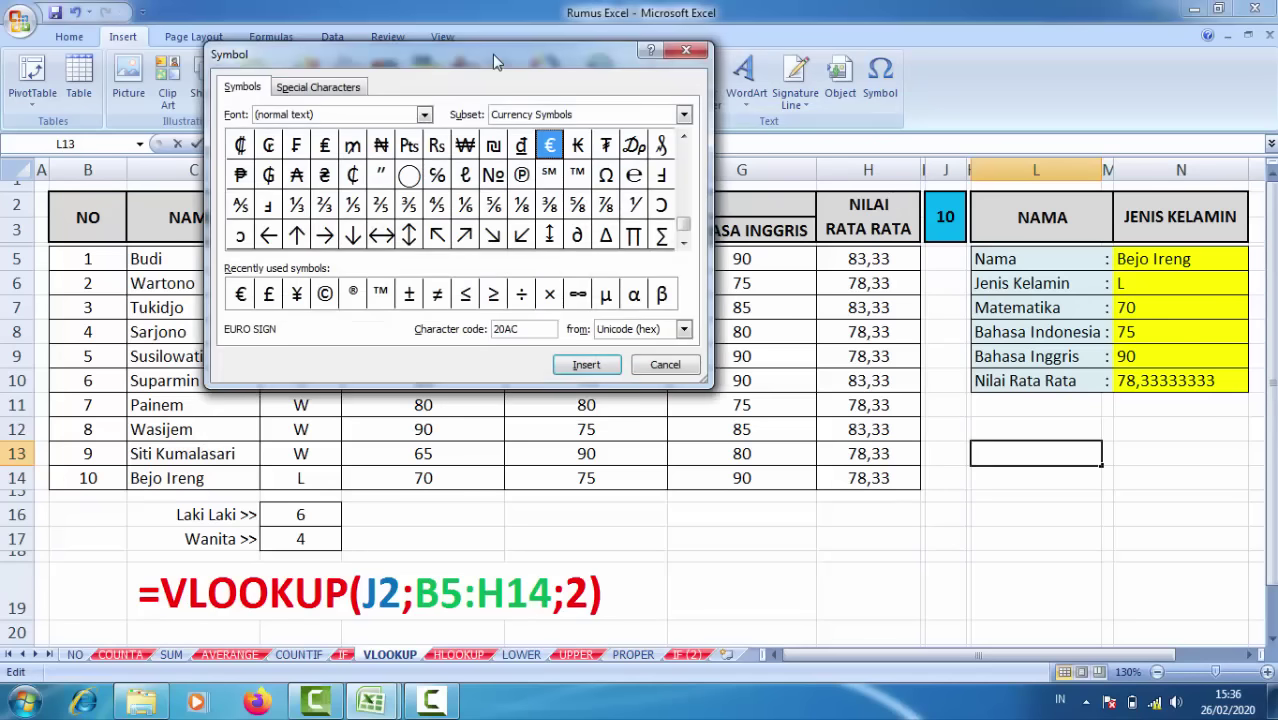
left_click_drag(492, 55, 411, 90)
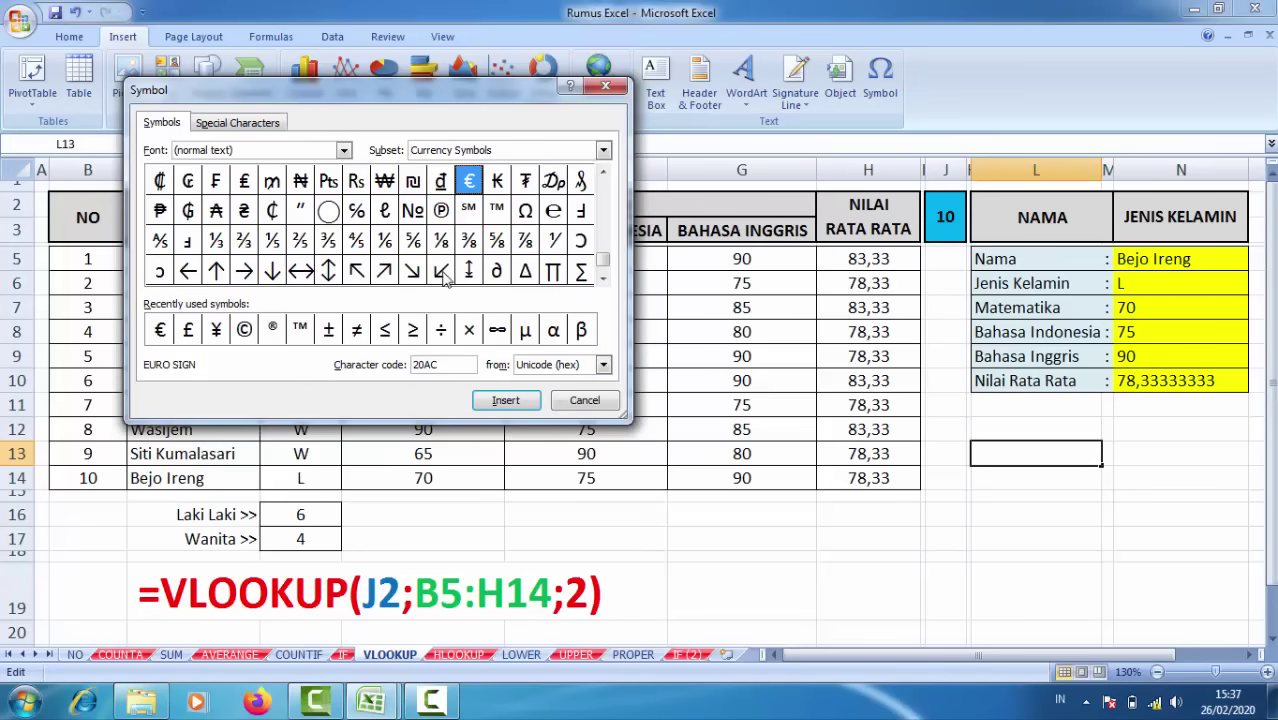
left_click(385, 241)
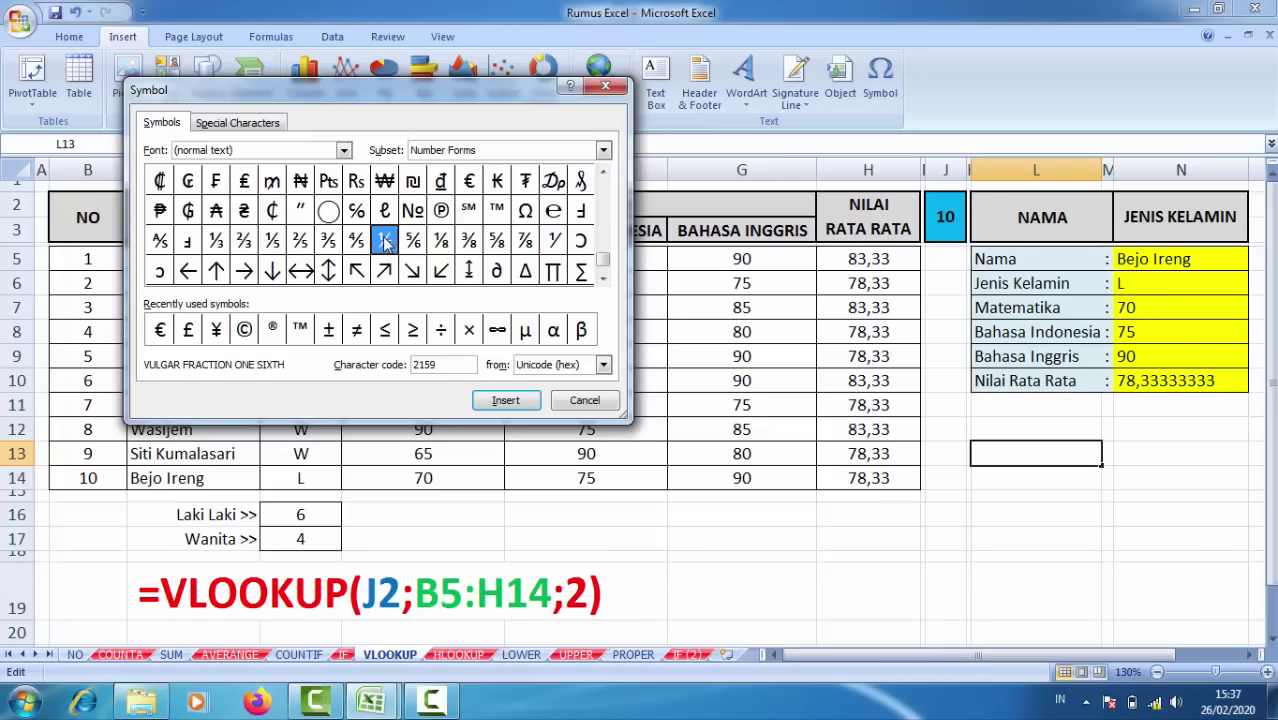
left_click(495, 402)
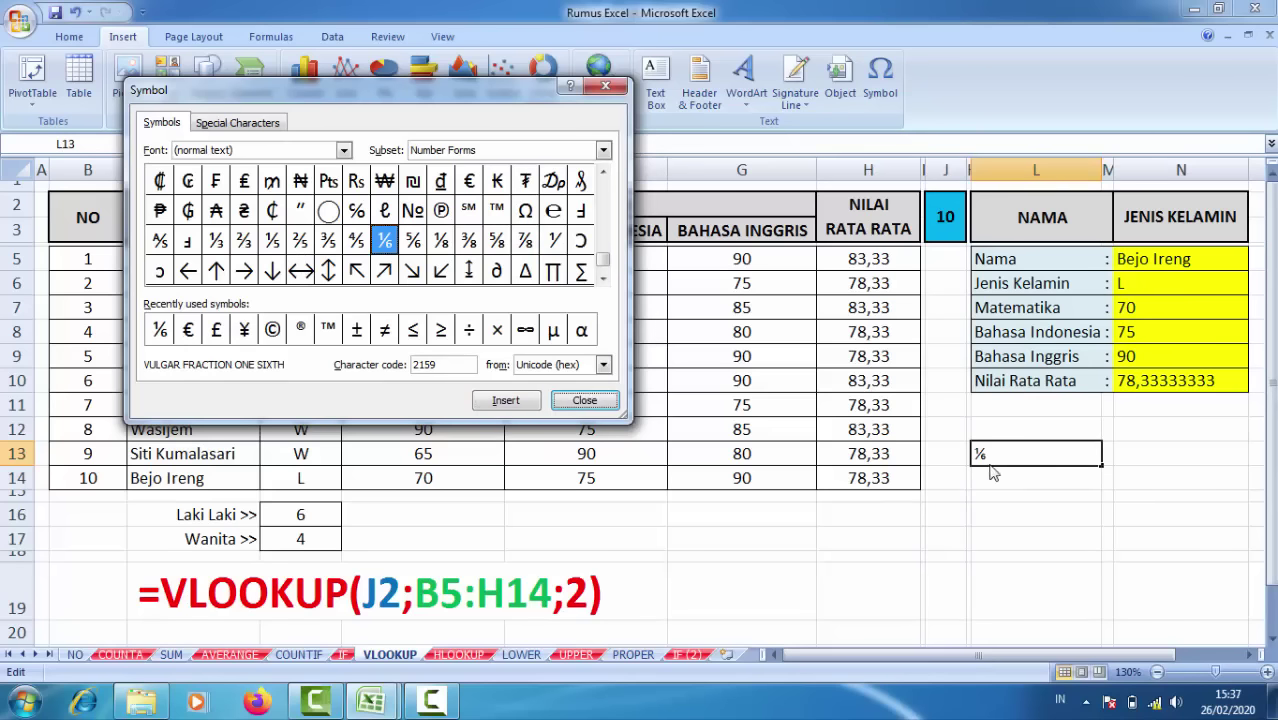
left_click(584, 400)
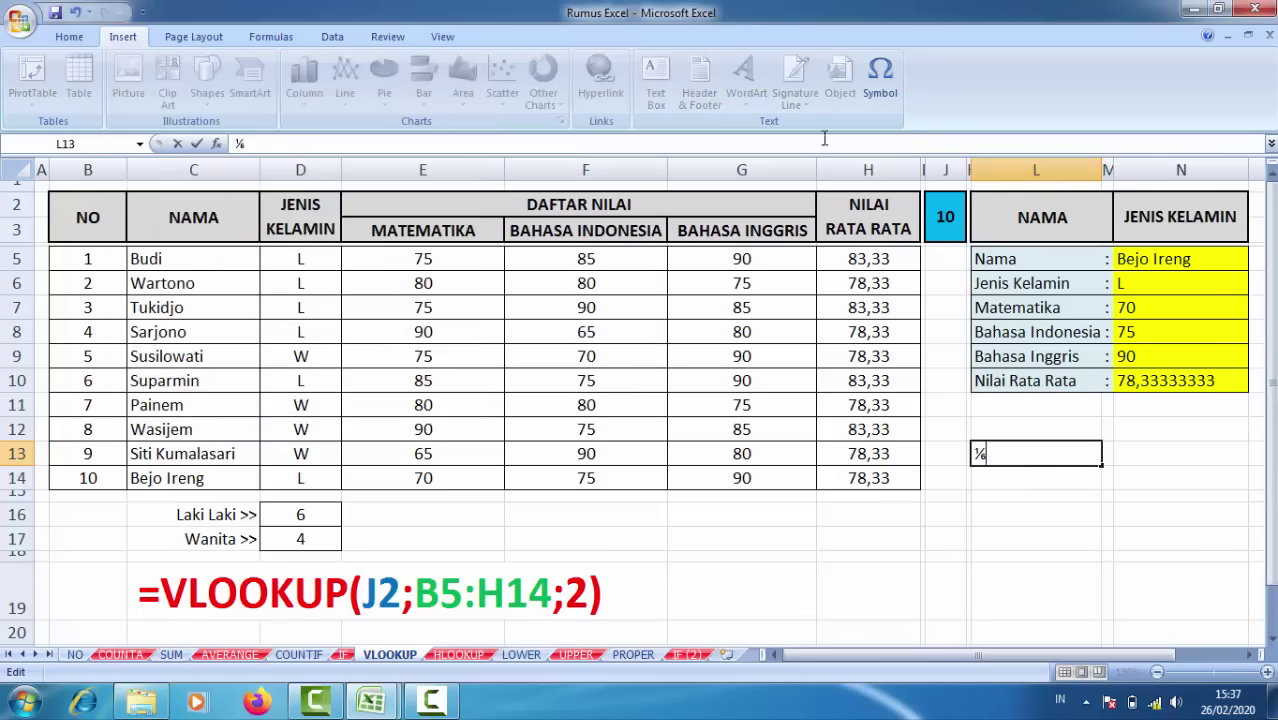
key("Return")
left_click(1021, 455)
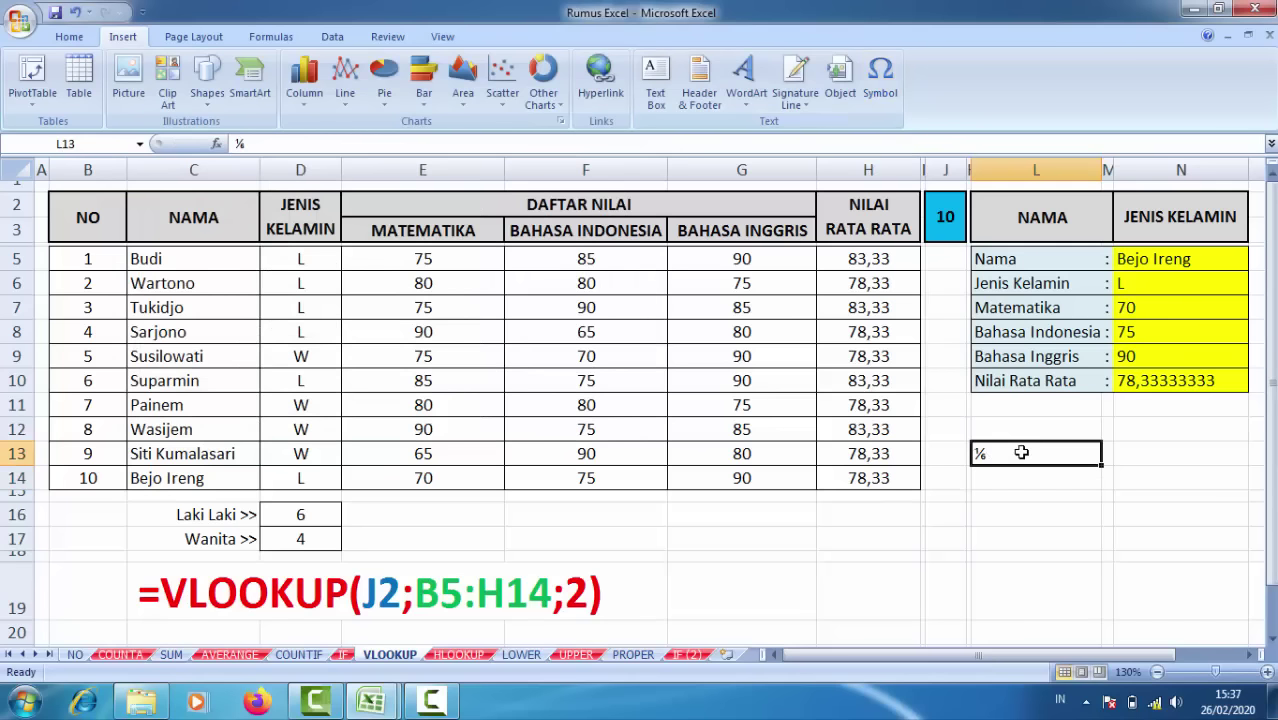
Set the score table B2:H14 as the sheet's print area.
left_click(200, 38)
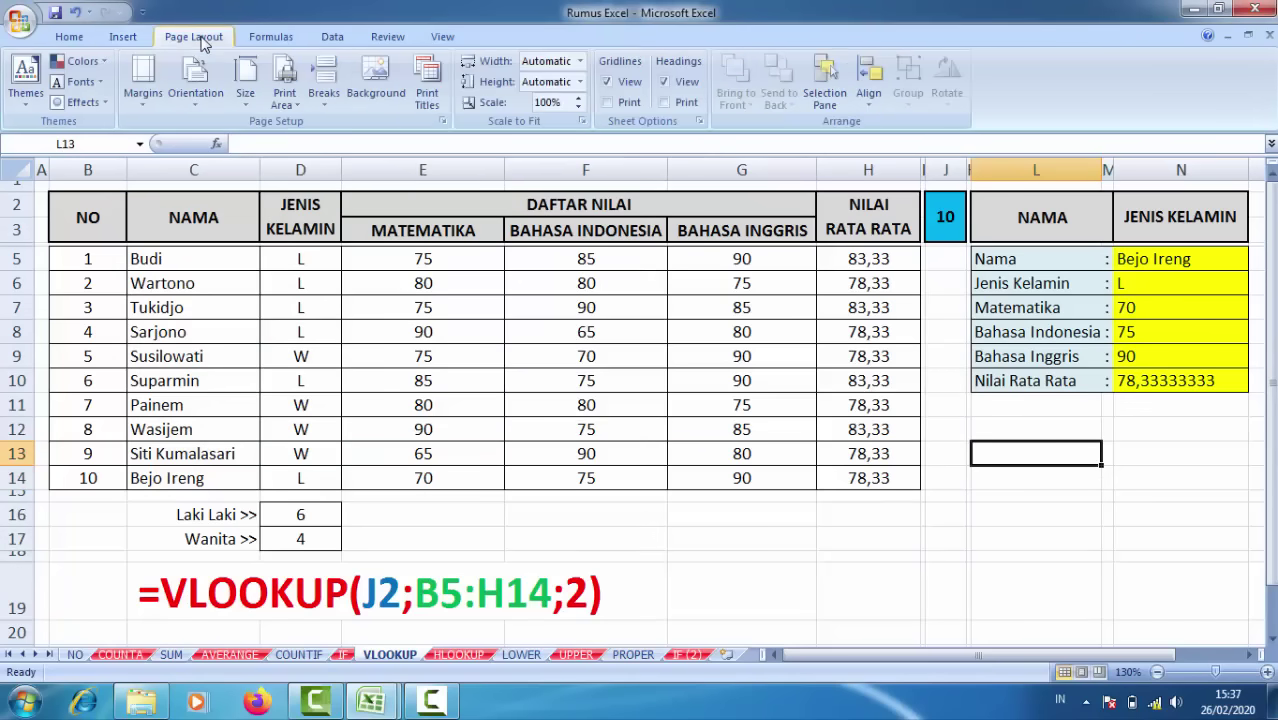
left_click_drag(88, 210, 846, 478)
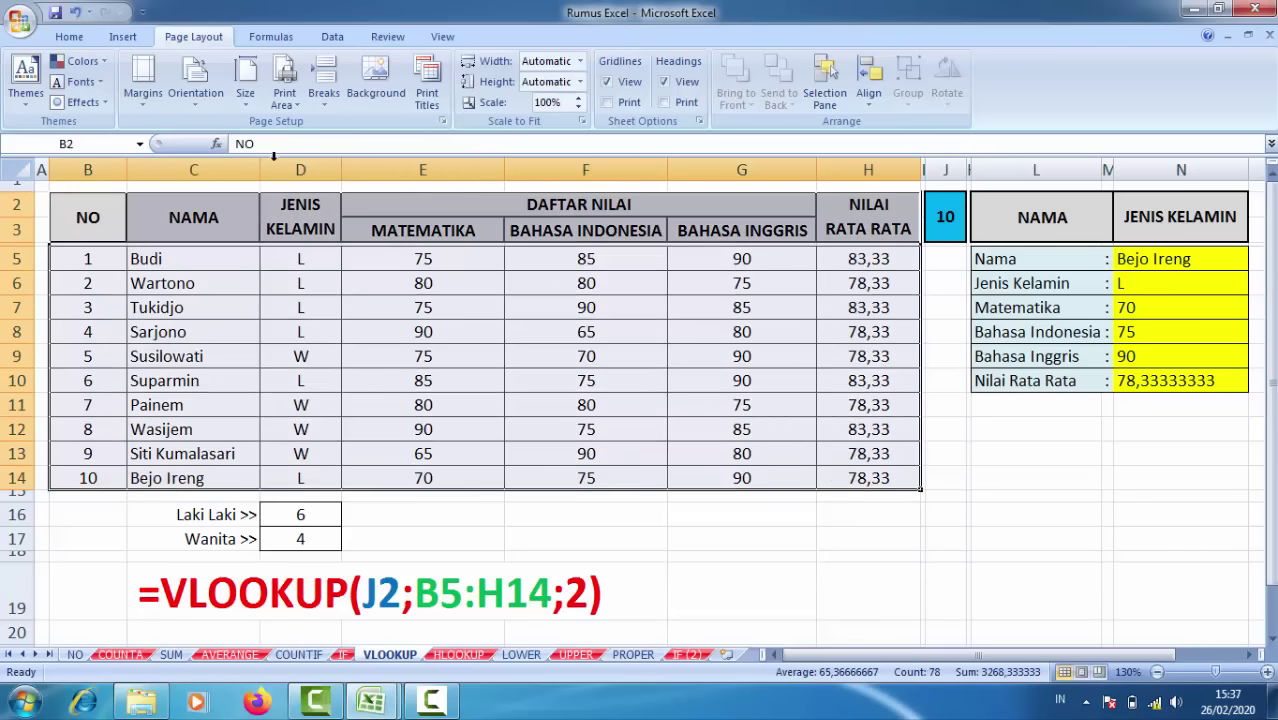
left_click(94, 285)
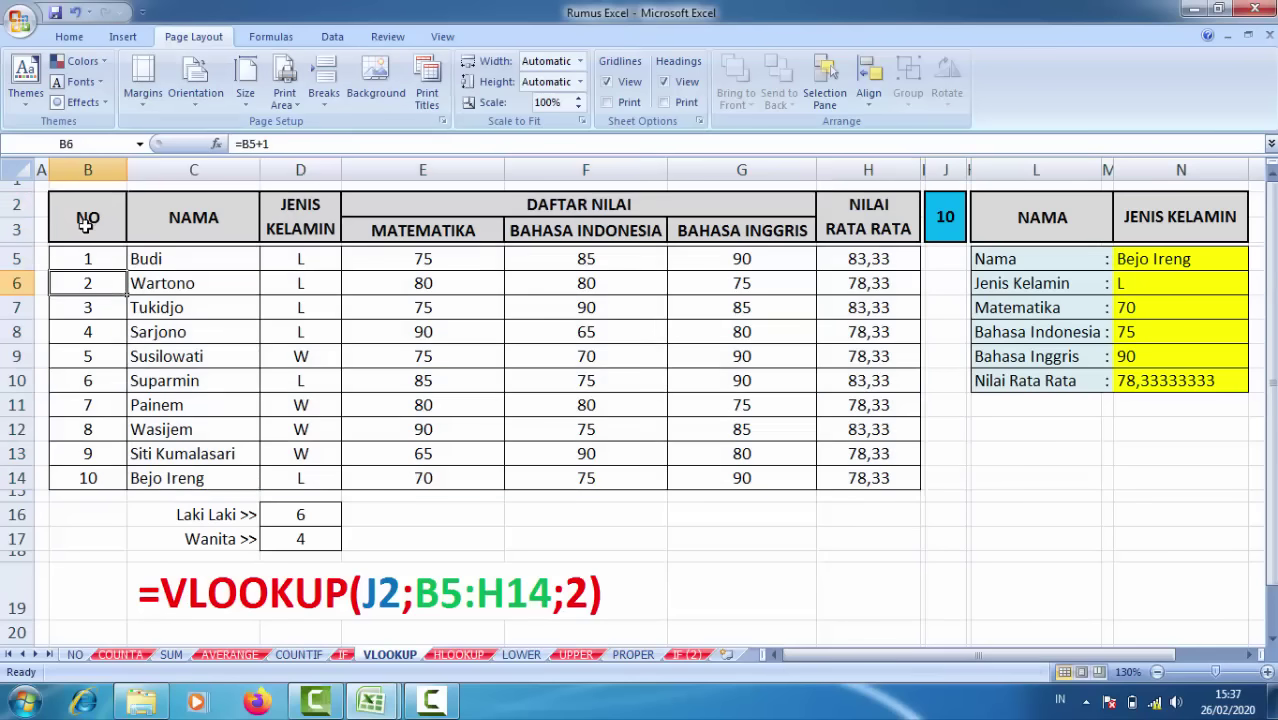
left_click_drag(100, 214, 889, 480)
left_click(284, 95)
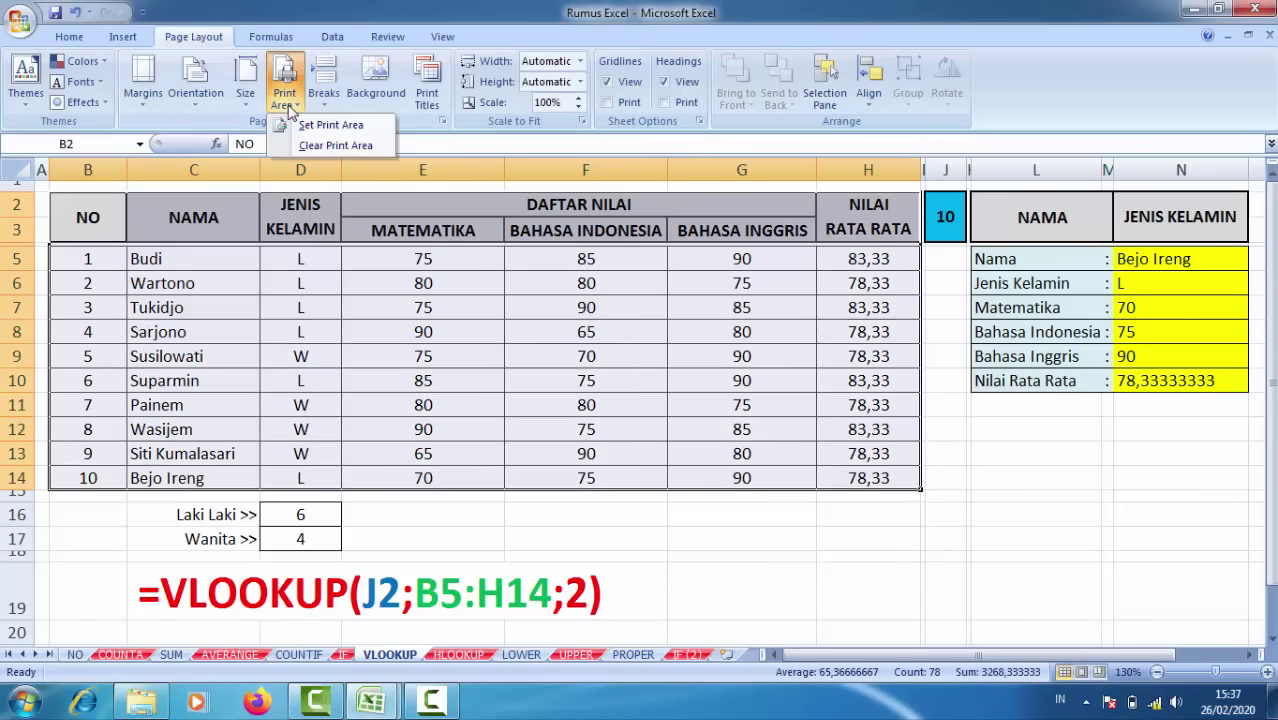
left_click(306, 126)
left_click(586, 352)
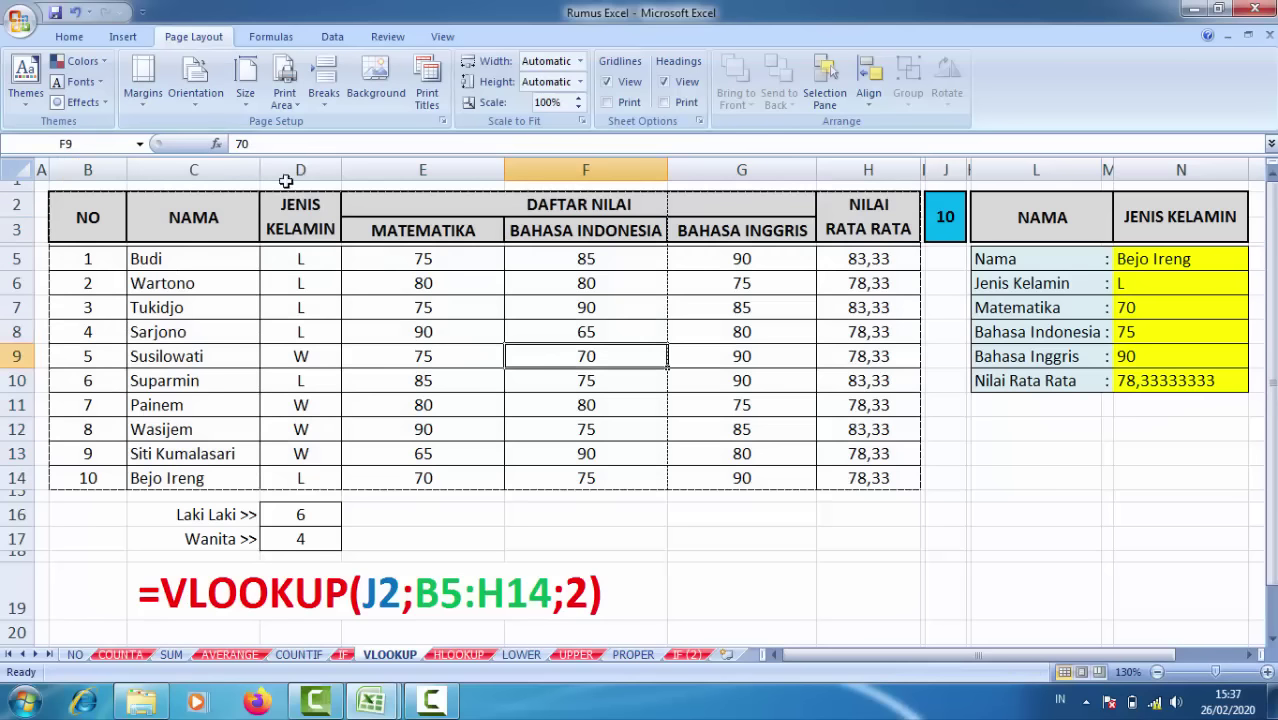
Check the score table in Print Preview and look at the Page Setup options without changing them.
left_click(20, 22)
mouse_move(52, 228)
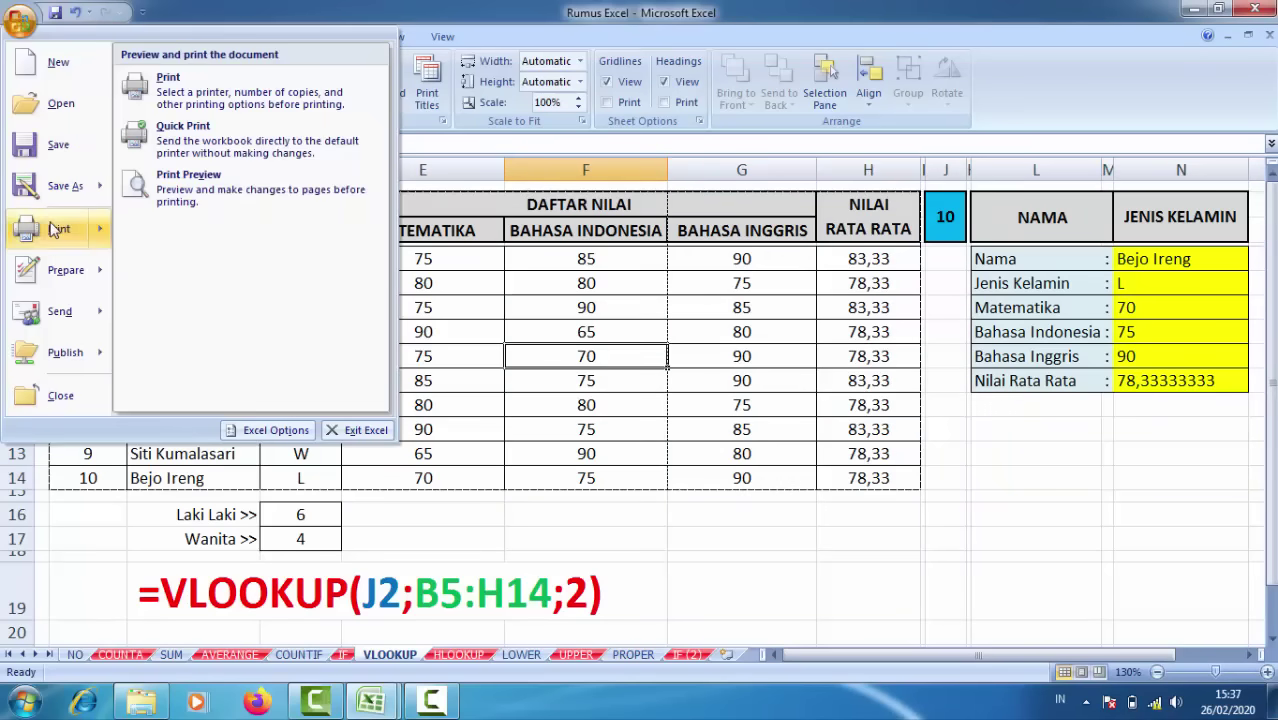
left_click(174, 192)
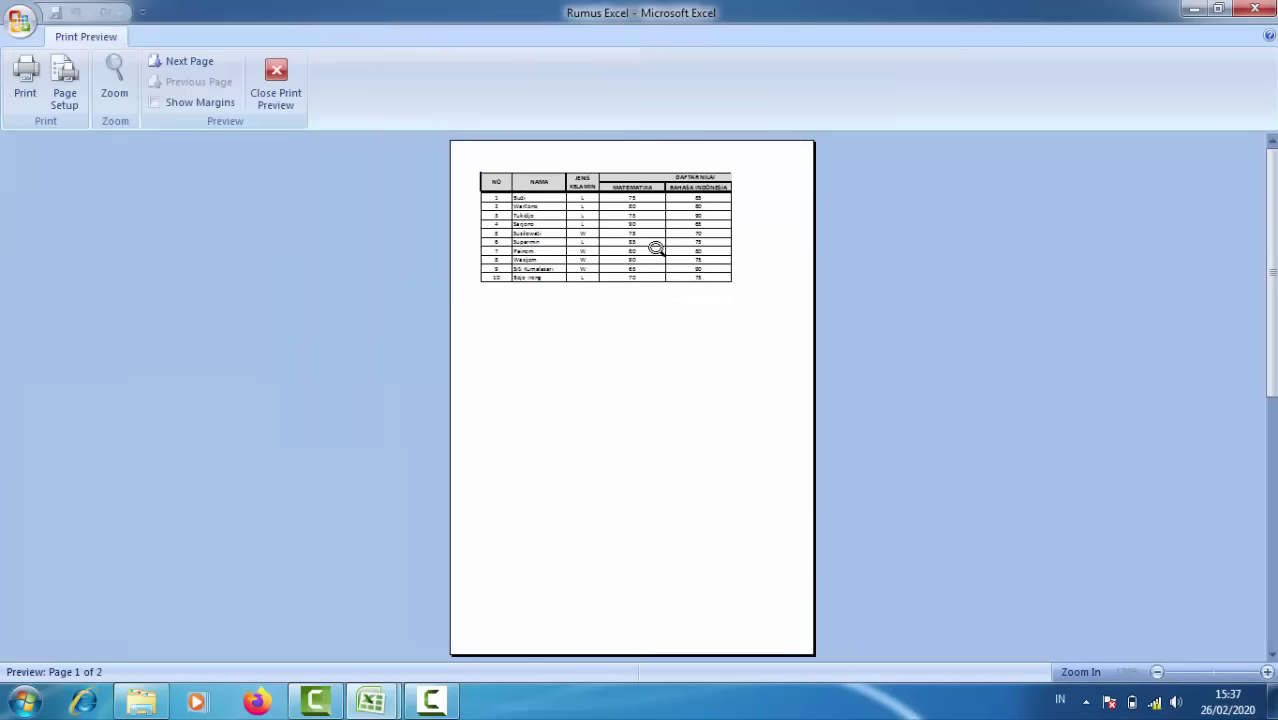
left_click(684, 203)
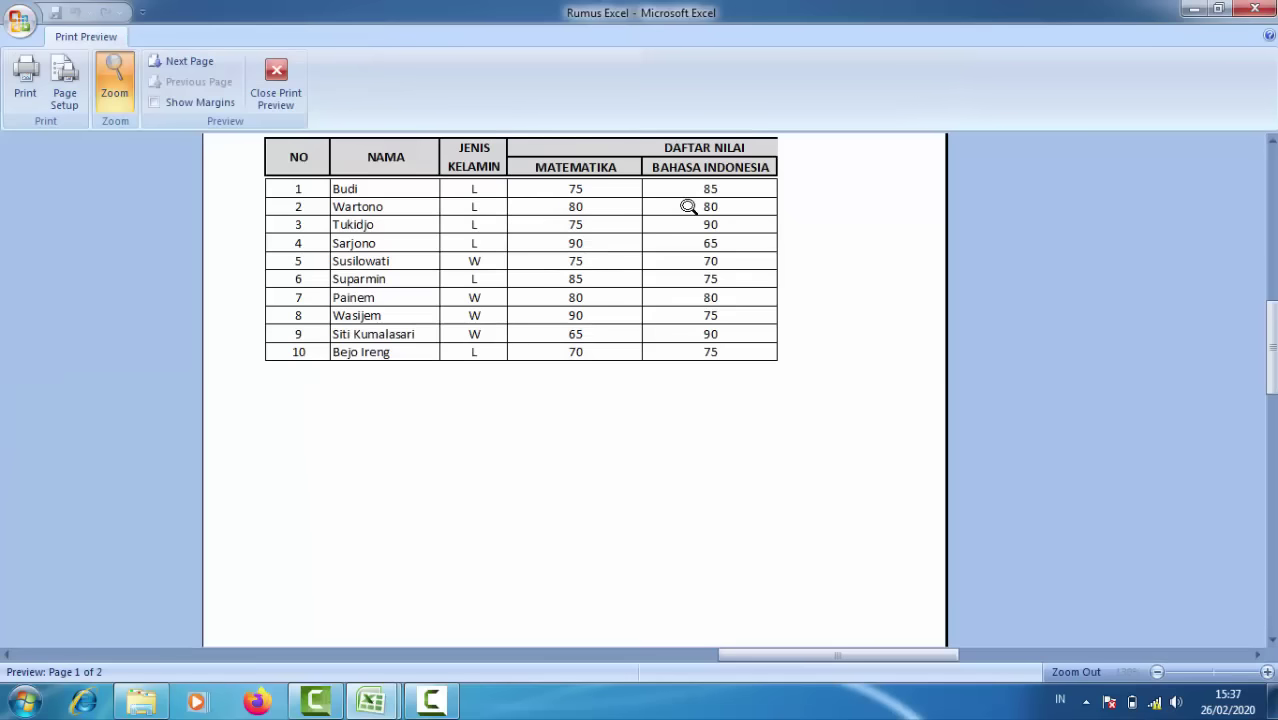
left_click(276, 80)
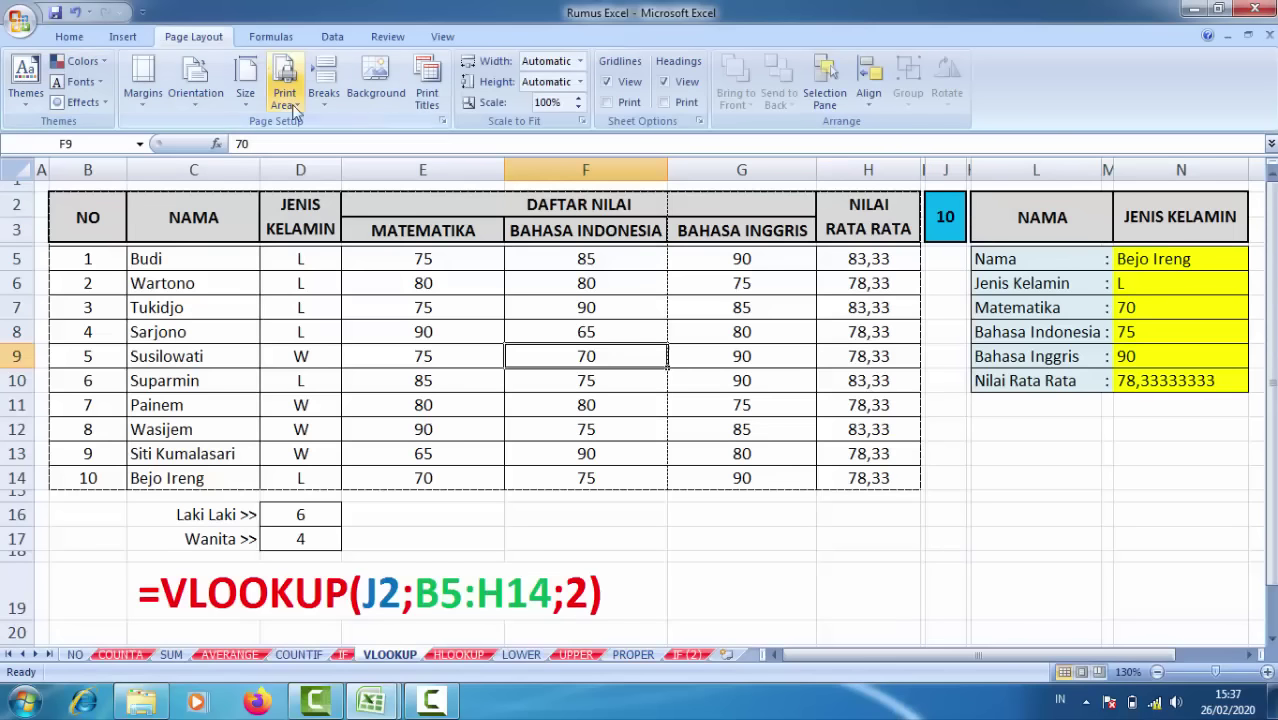
left_click(442, 122)
left_click(515, 444)
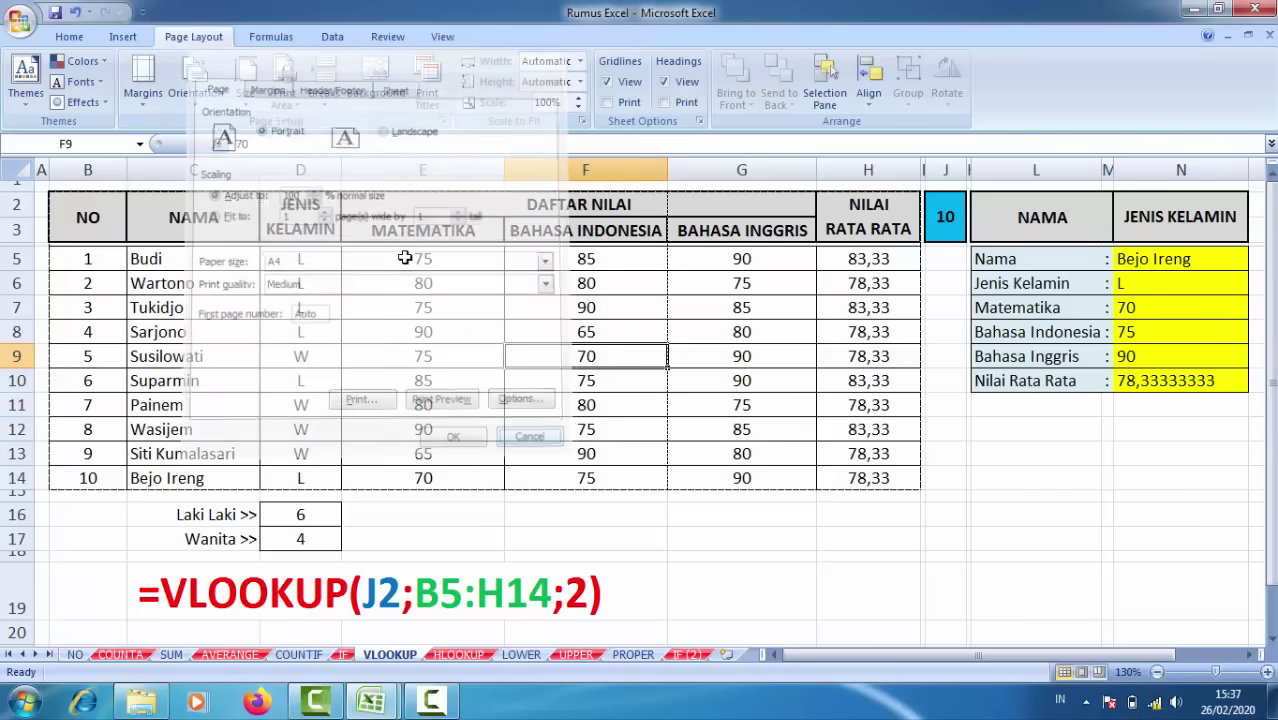
Review the function library, including the AutoSum functions, and the commands for getting external data.
left_click(268, 40)
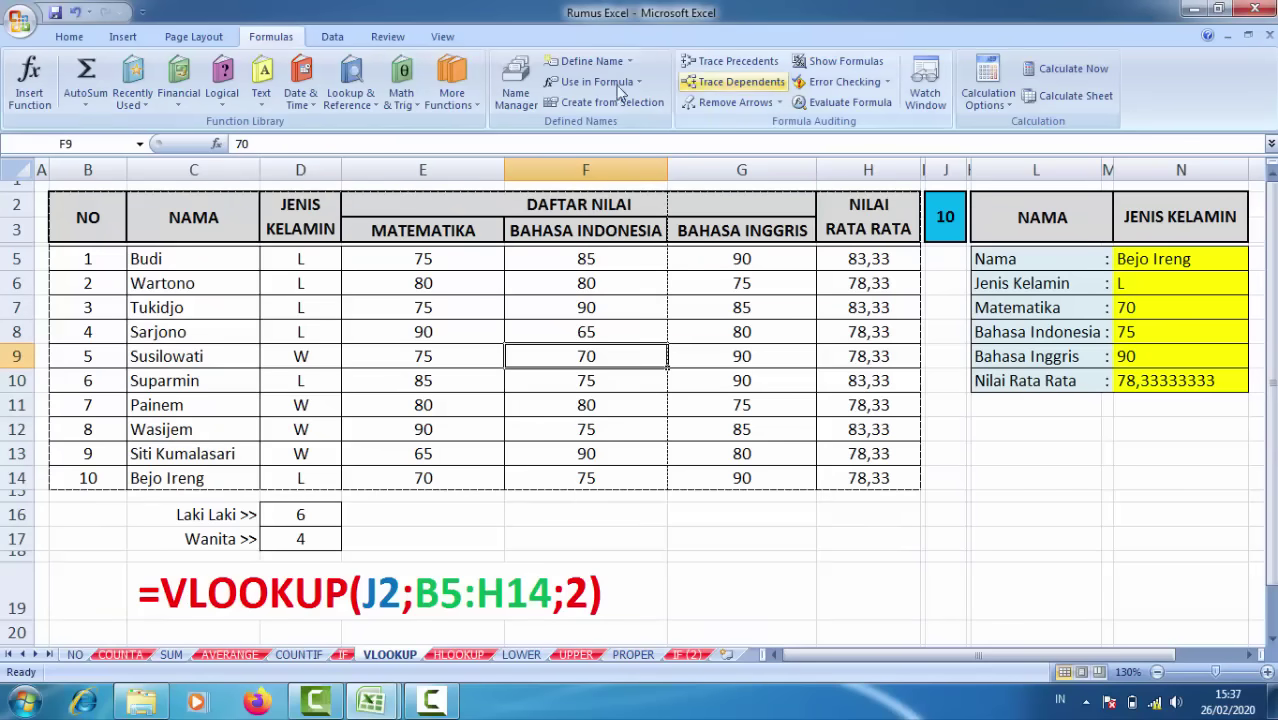
left_click(86, 104)
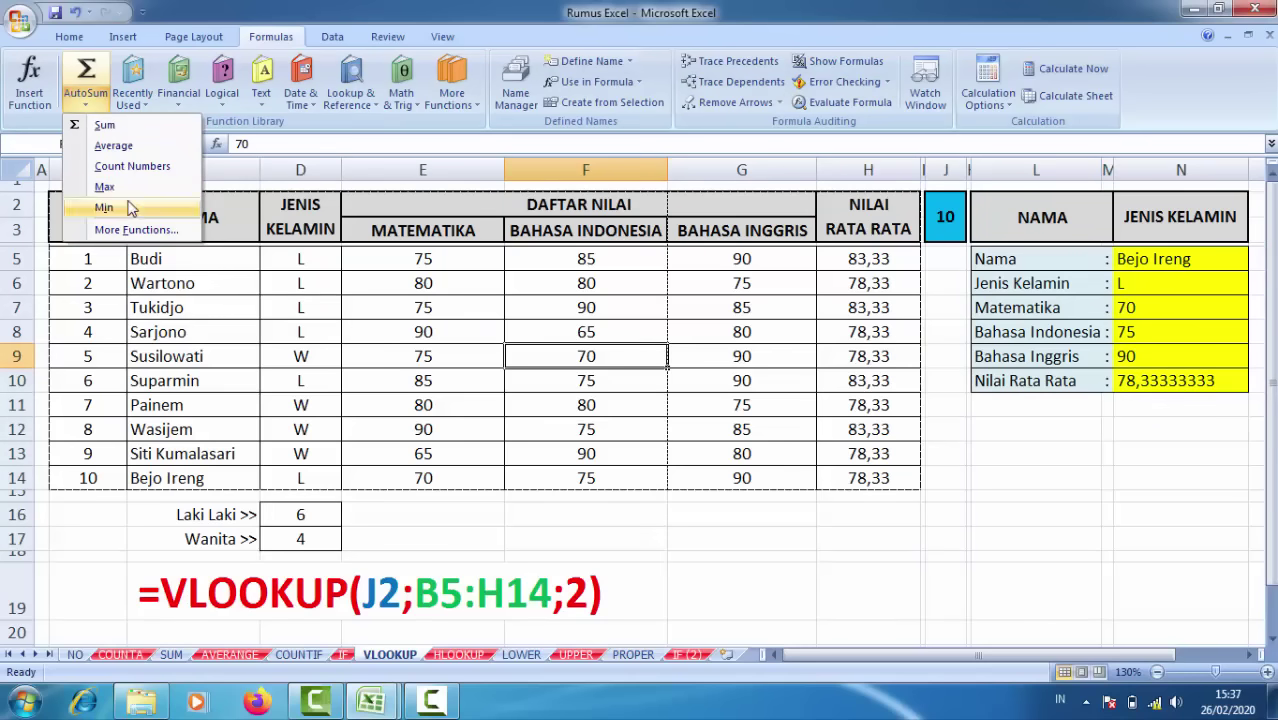
left_click(390, 362)
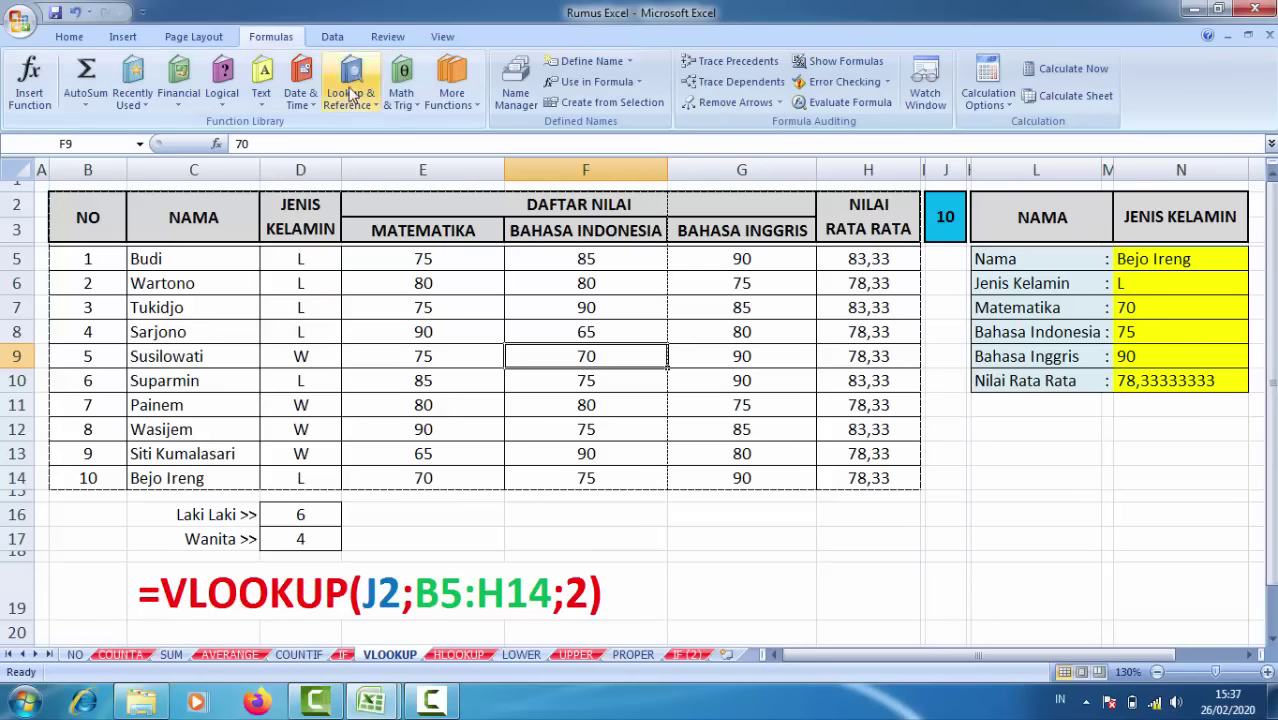
left_click(334, 37)
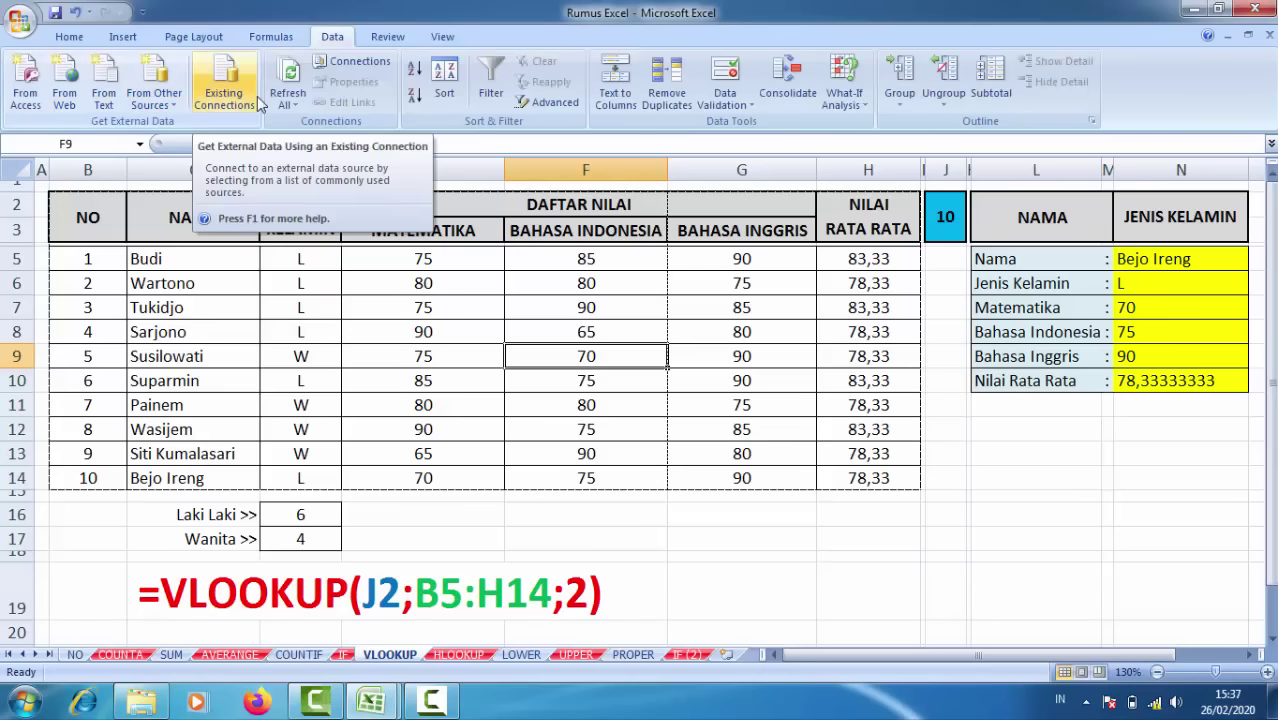
left_click(446, 90)
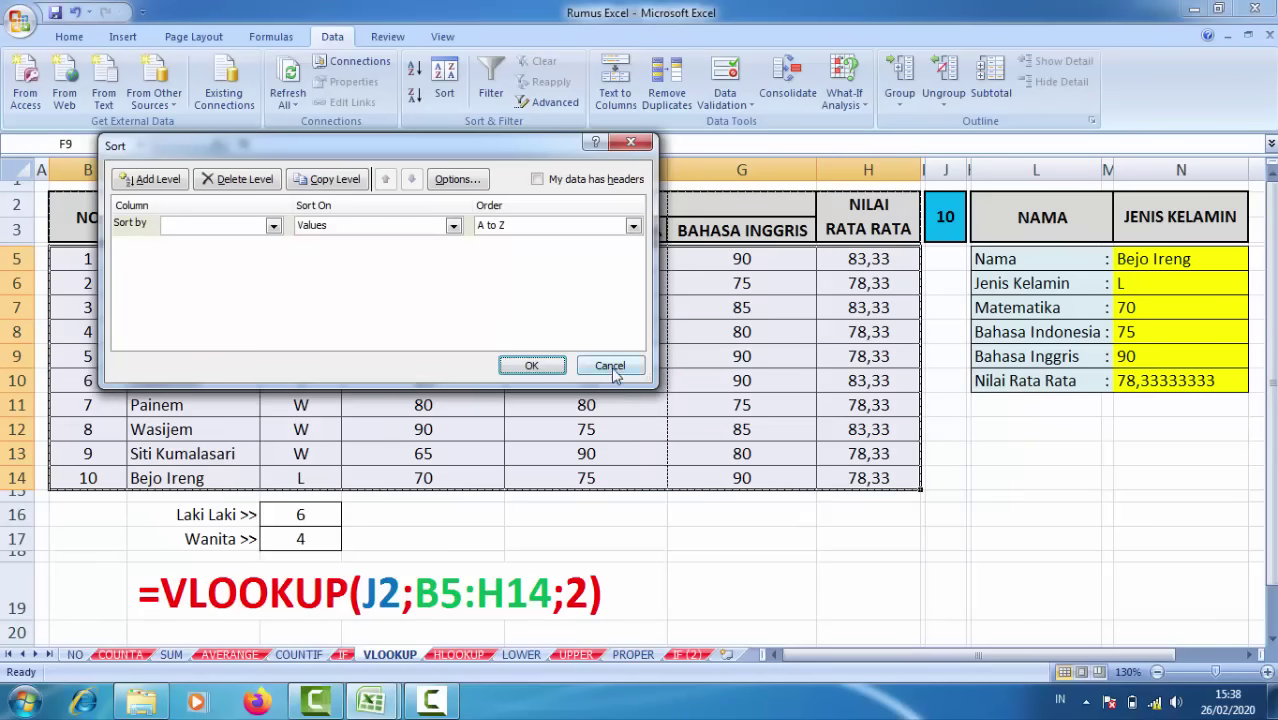
left_click(610, 366)
left_click(160, 328)
Sort the score rows B5:H14 by the values in Column C, ordered A to Z, and check the reordered names.
left_click_drag(90, 262, 857, 478)
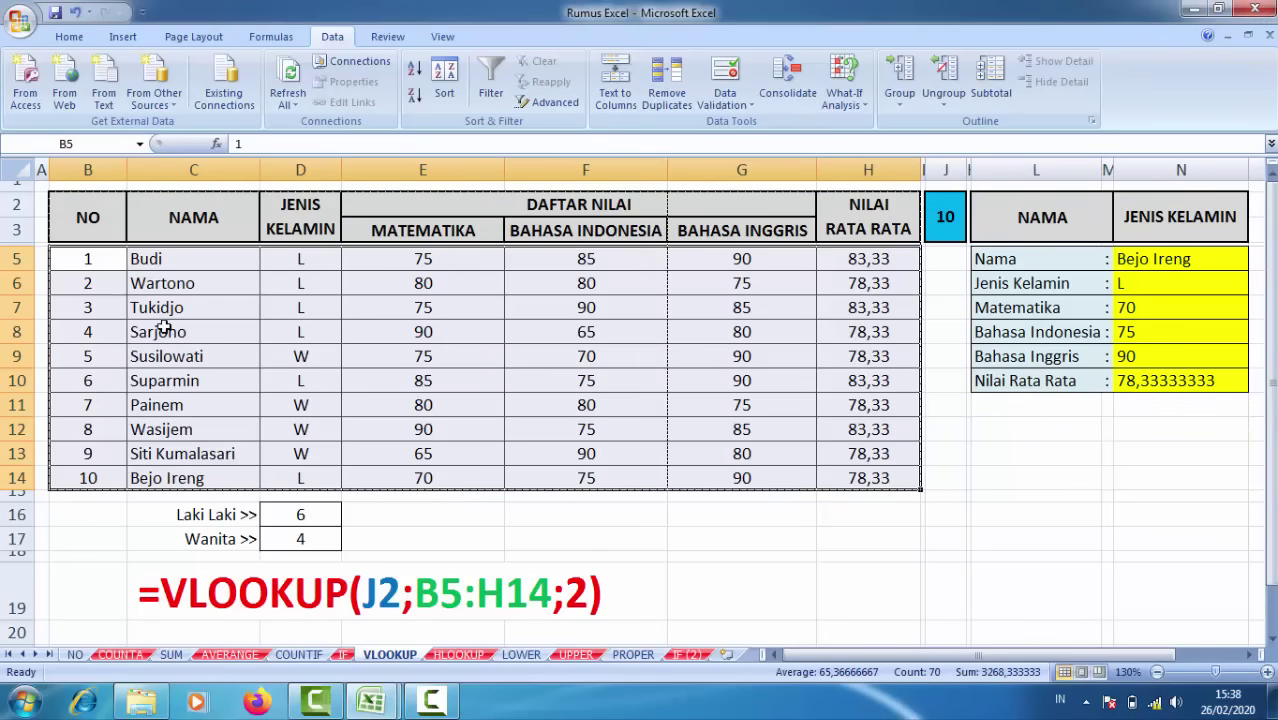
left_click(450, 88)
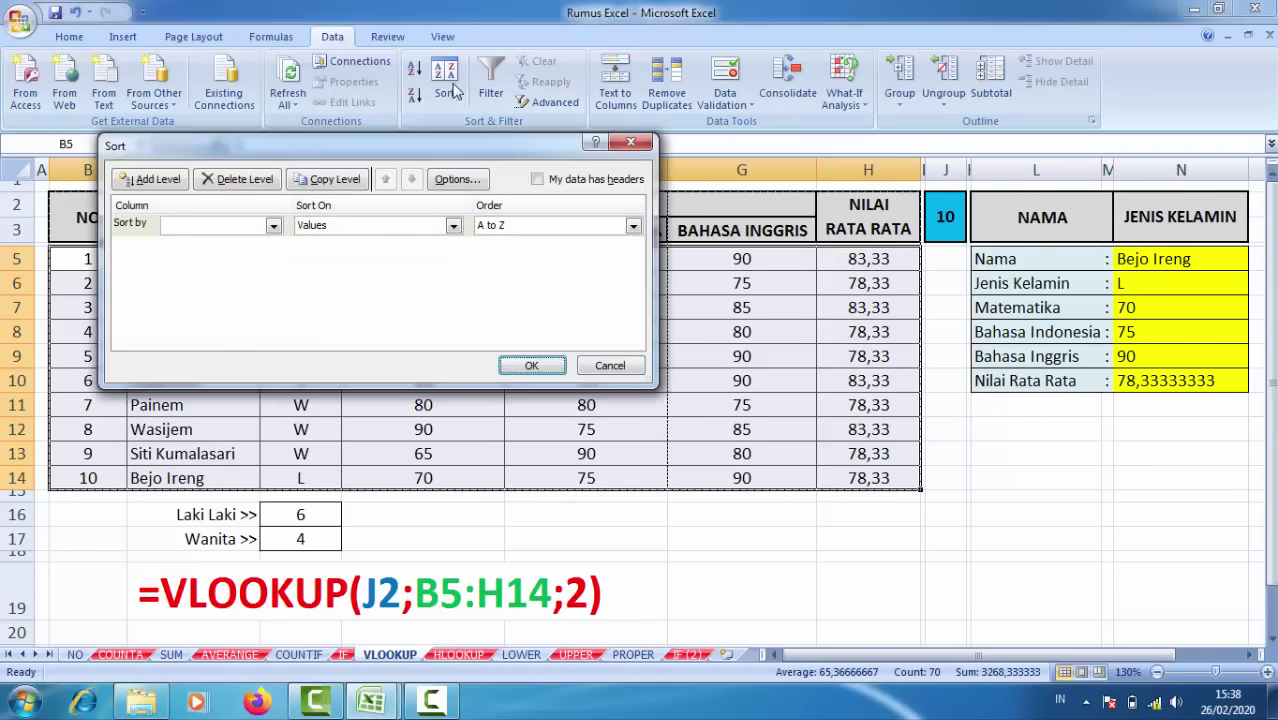
left_click_drag(361, 151, 660, 157)
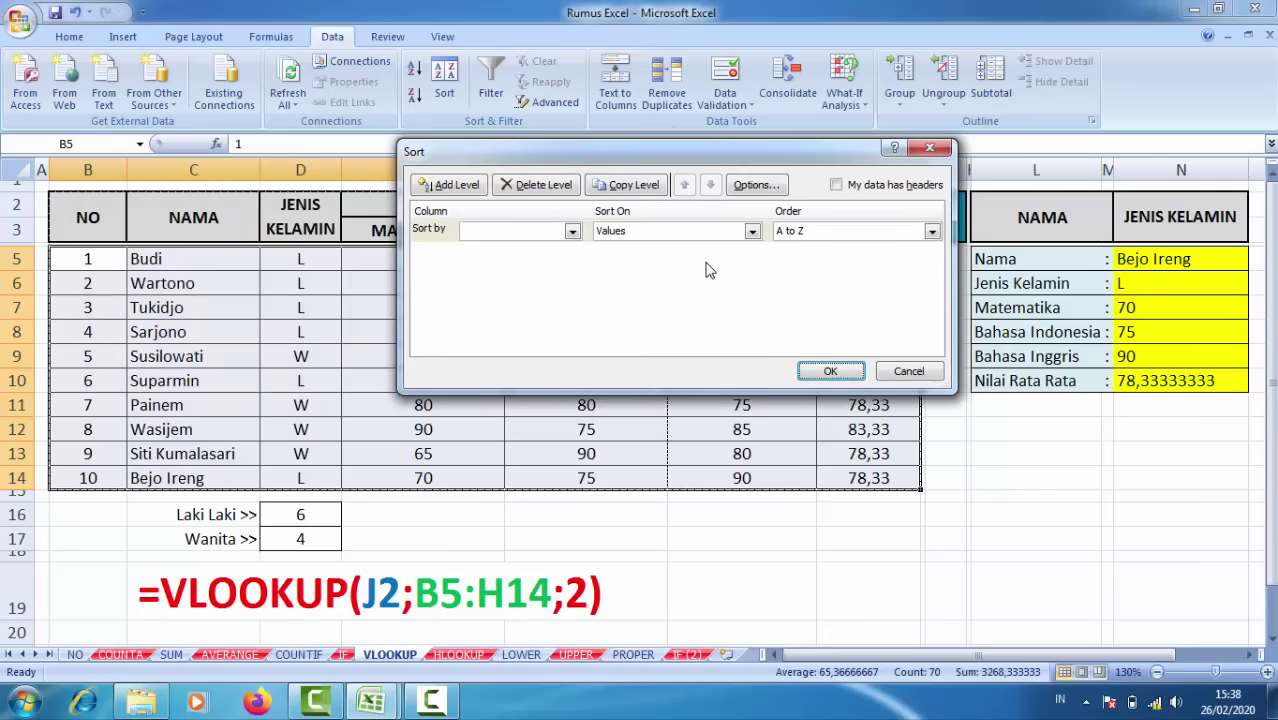
left_click(830, 371)
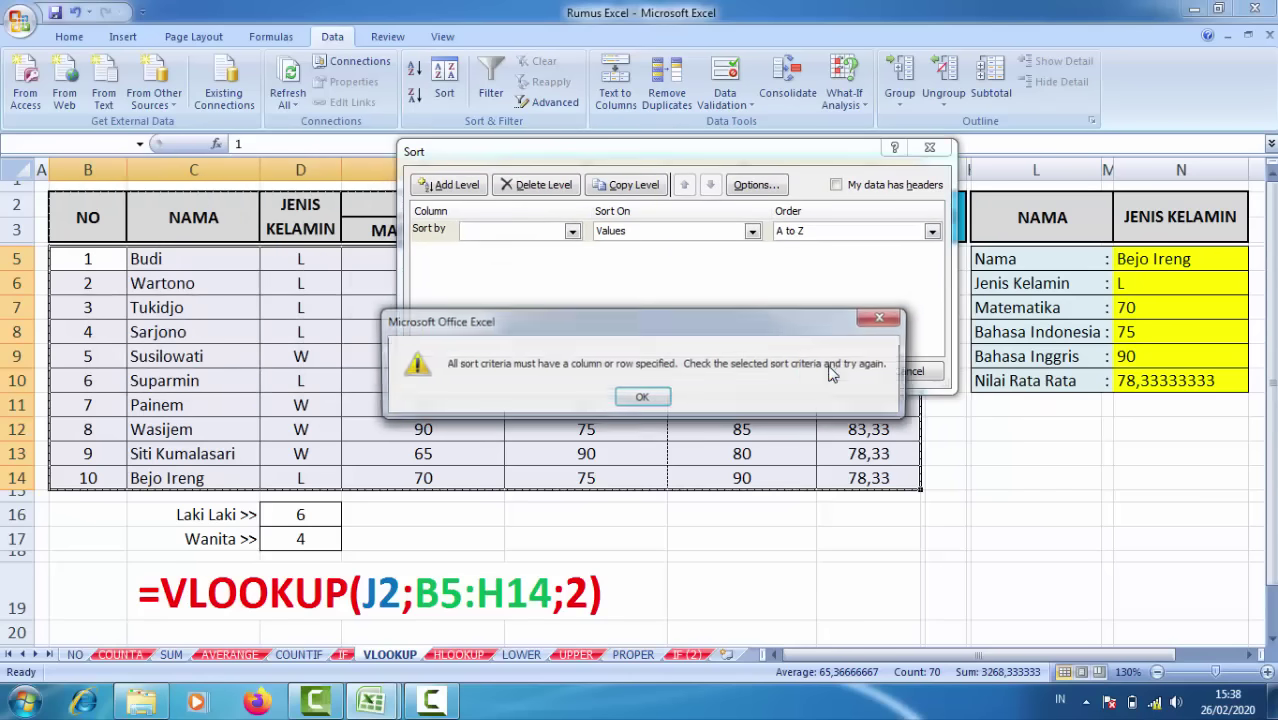
left_click(640, 400)
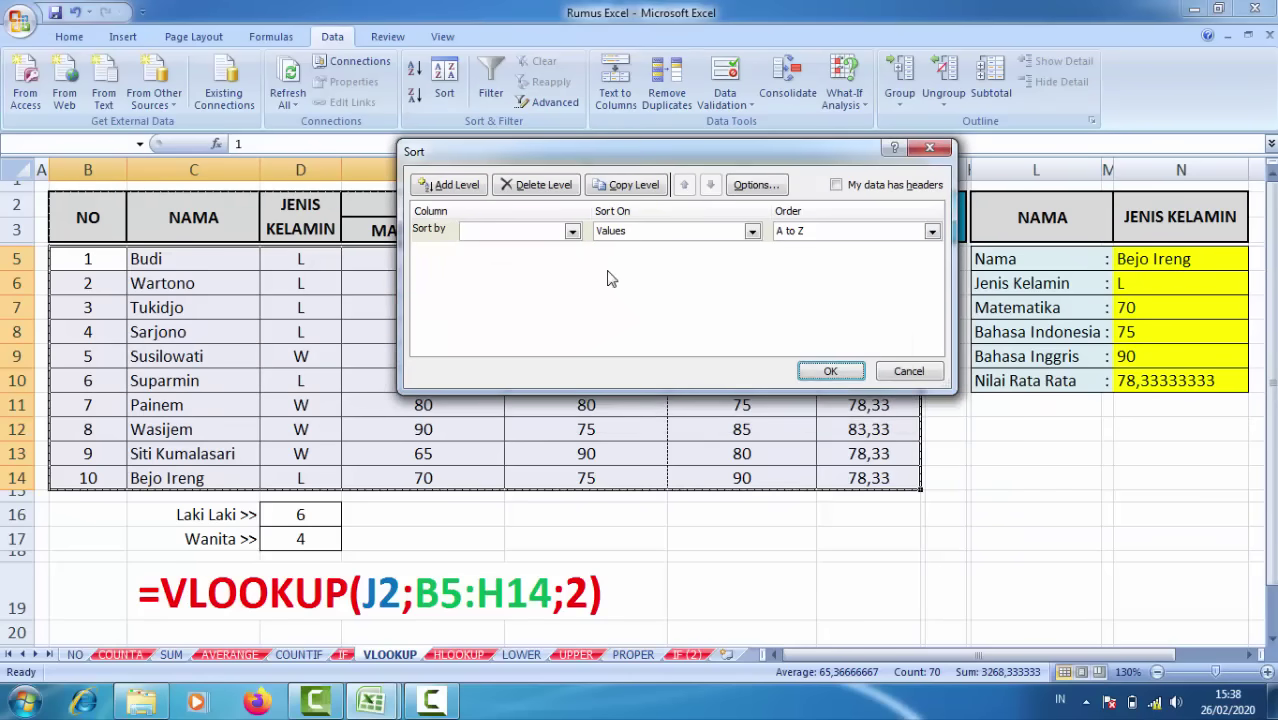
left_click(570, 233)
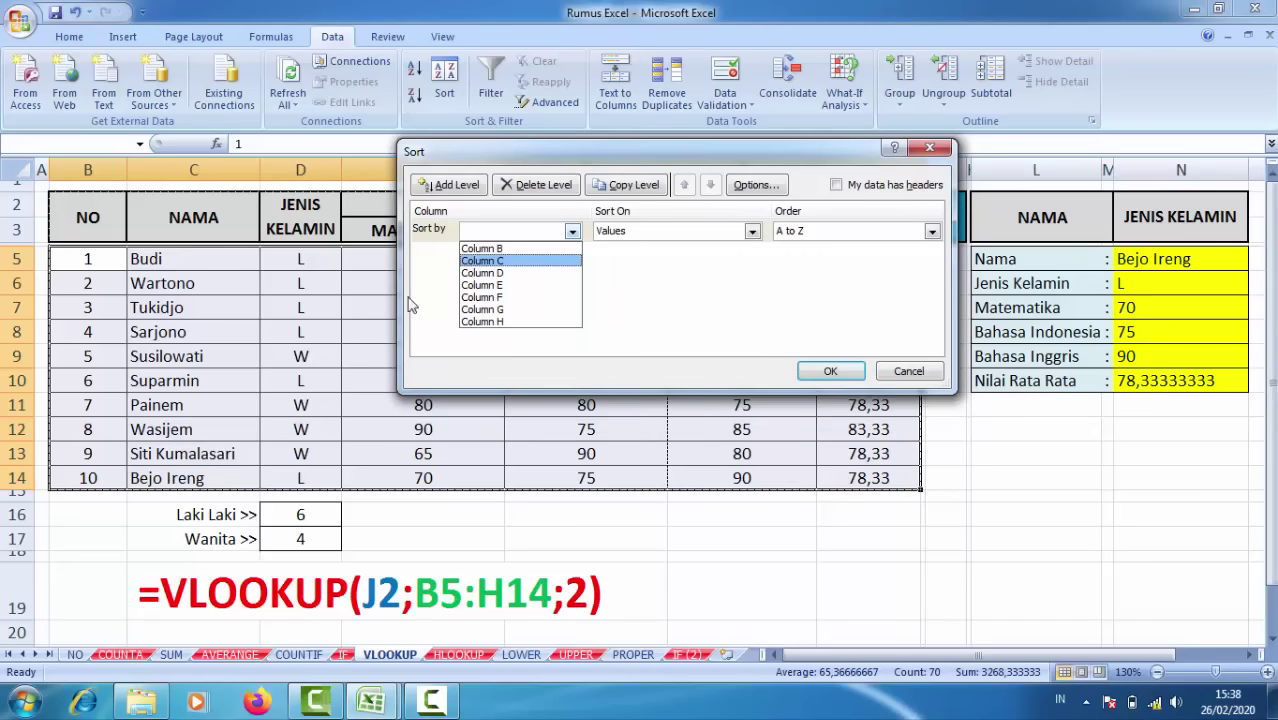
left_click(512, 261)
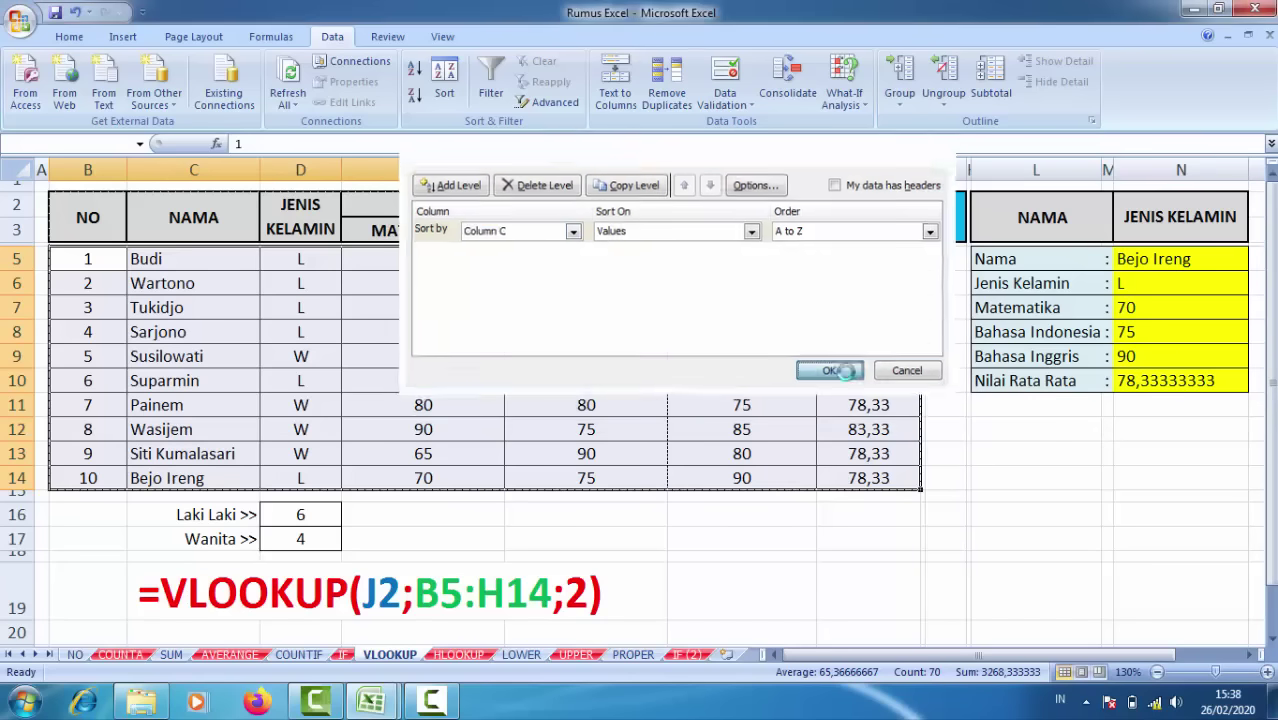
left_click(830, 371)
left_click_drag(158, 259, 160, 455)
left_click(160, 356)
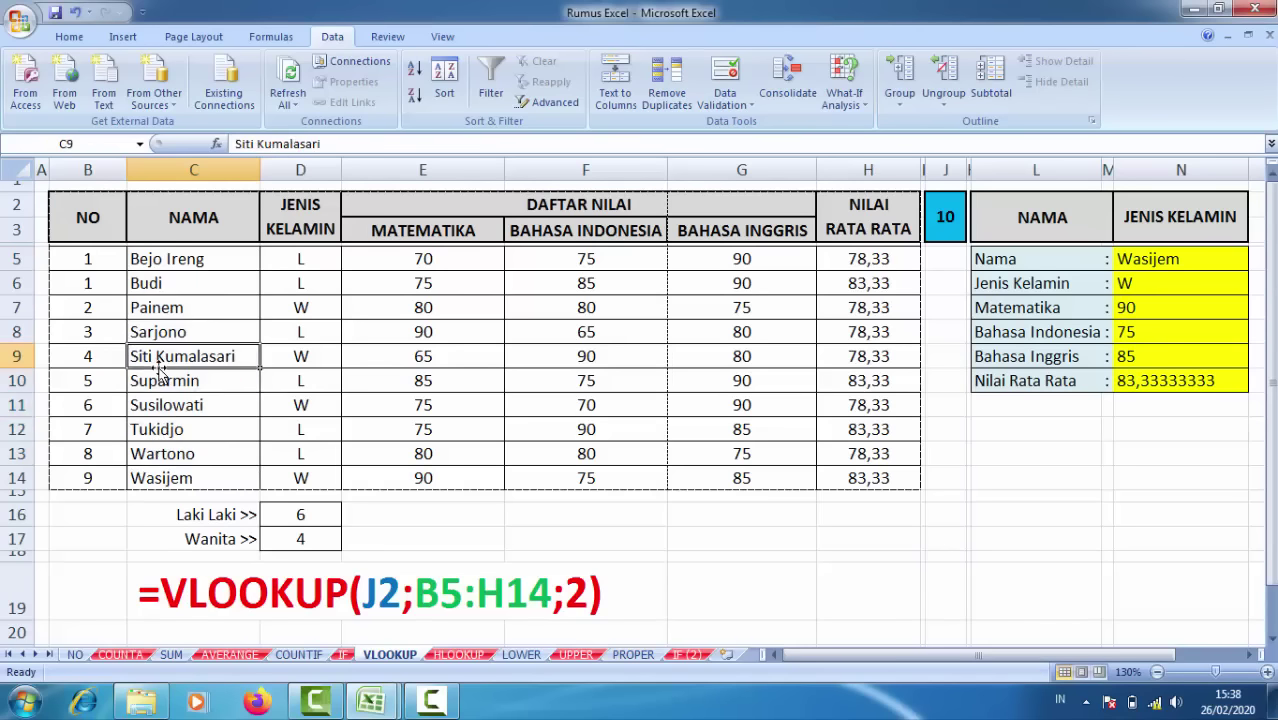
left_click(163, 405)
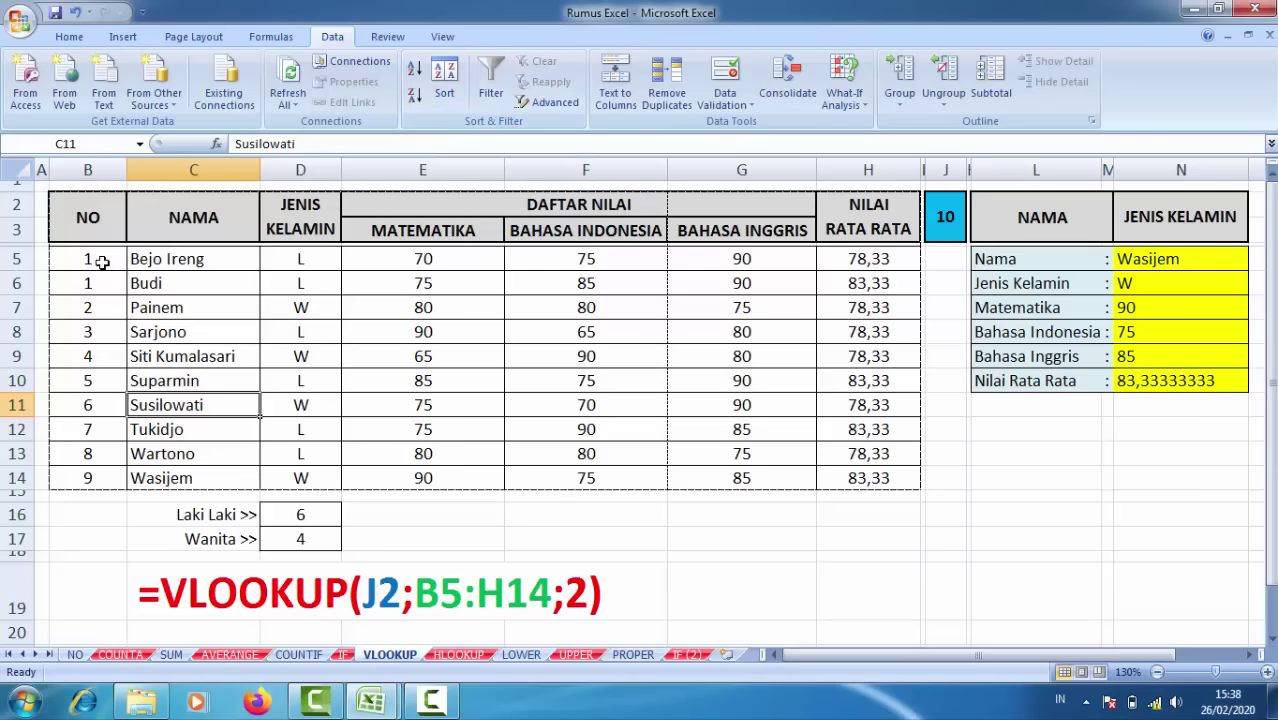
left_click_drag(102, 261, 881, 474)
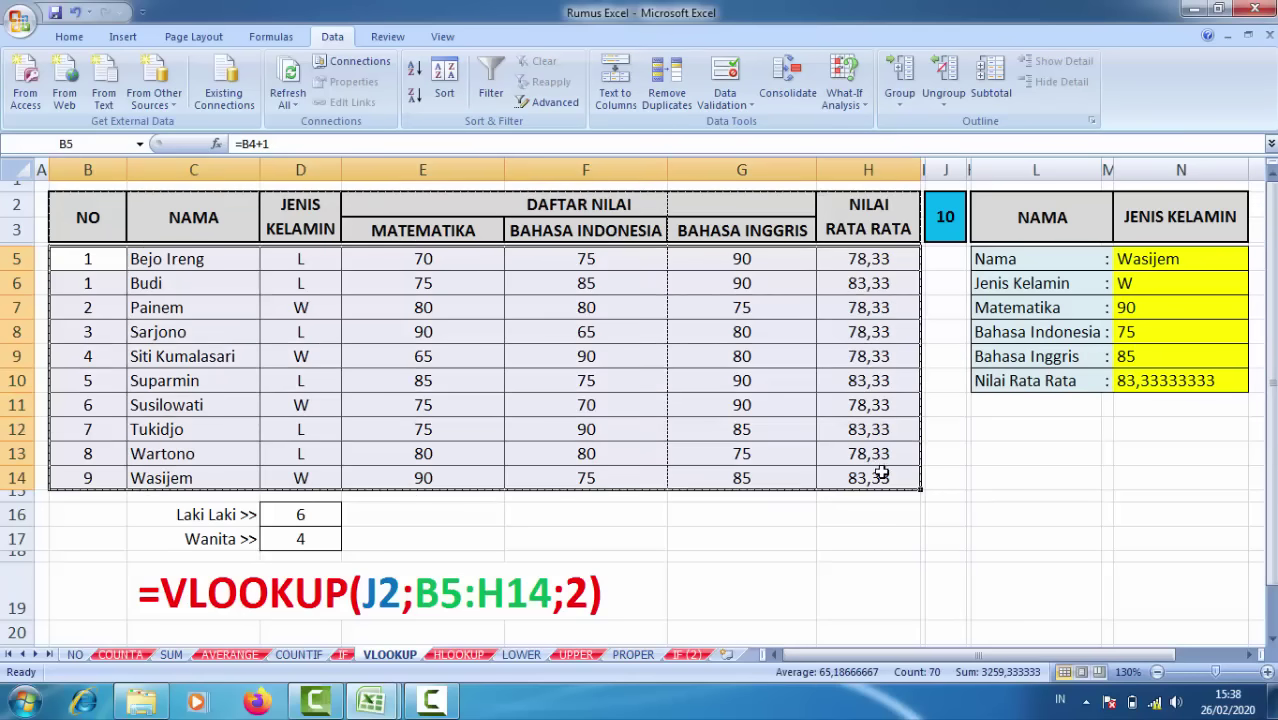
left_click(495, 84)
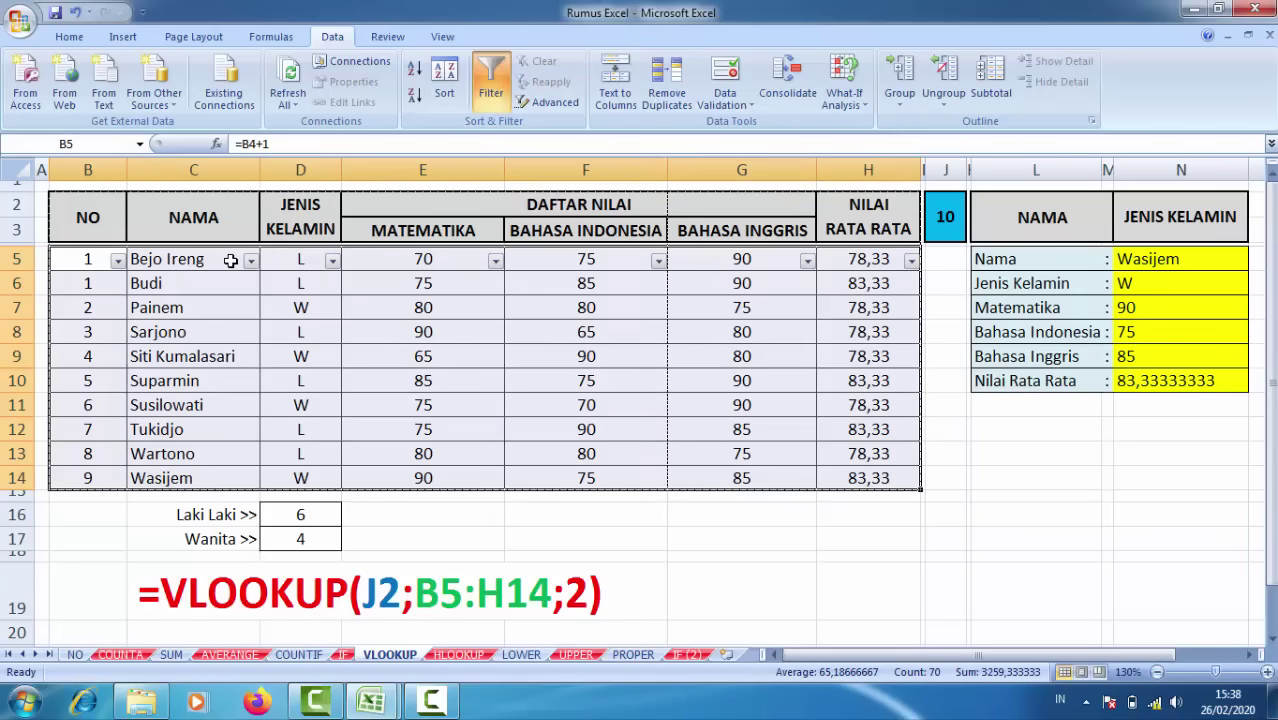
left_click(490, 80)
left_click(215, 305)
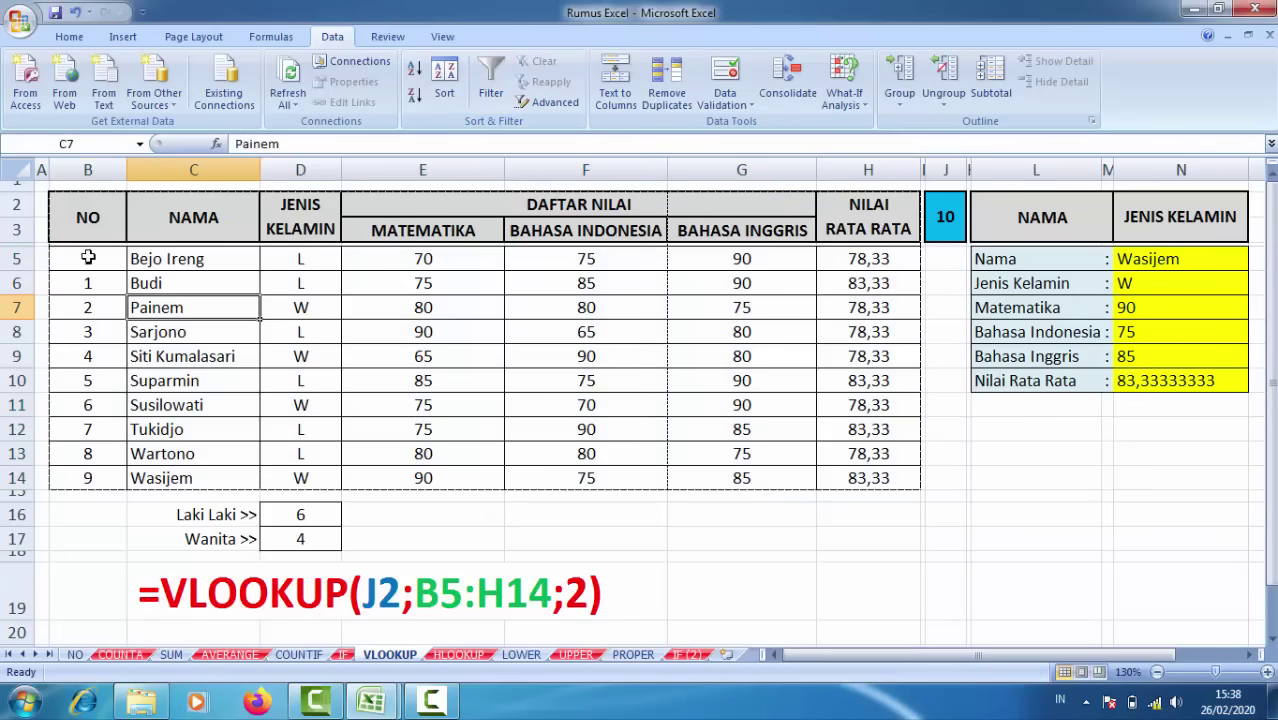
Add filters to the score table from row 4 down (B4:H14) and enlarge row 4 to expose the filter controls.
left_click_drag(86, 250, 866, 484)
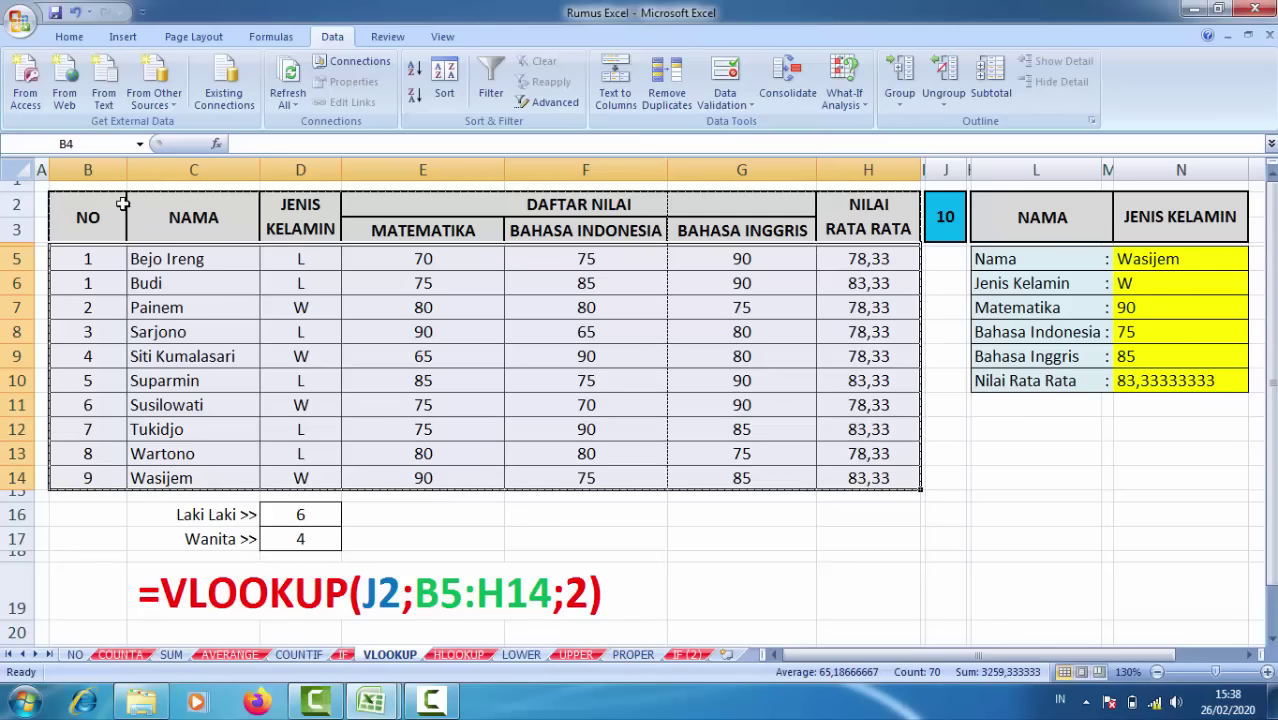
left_click(490, 82)
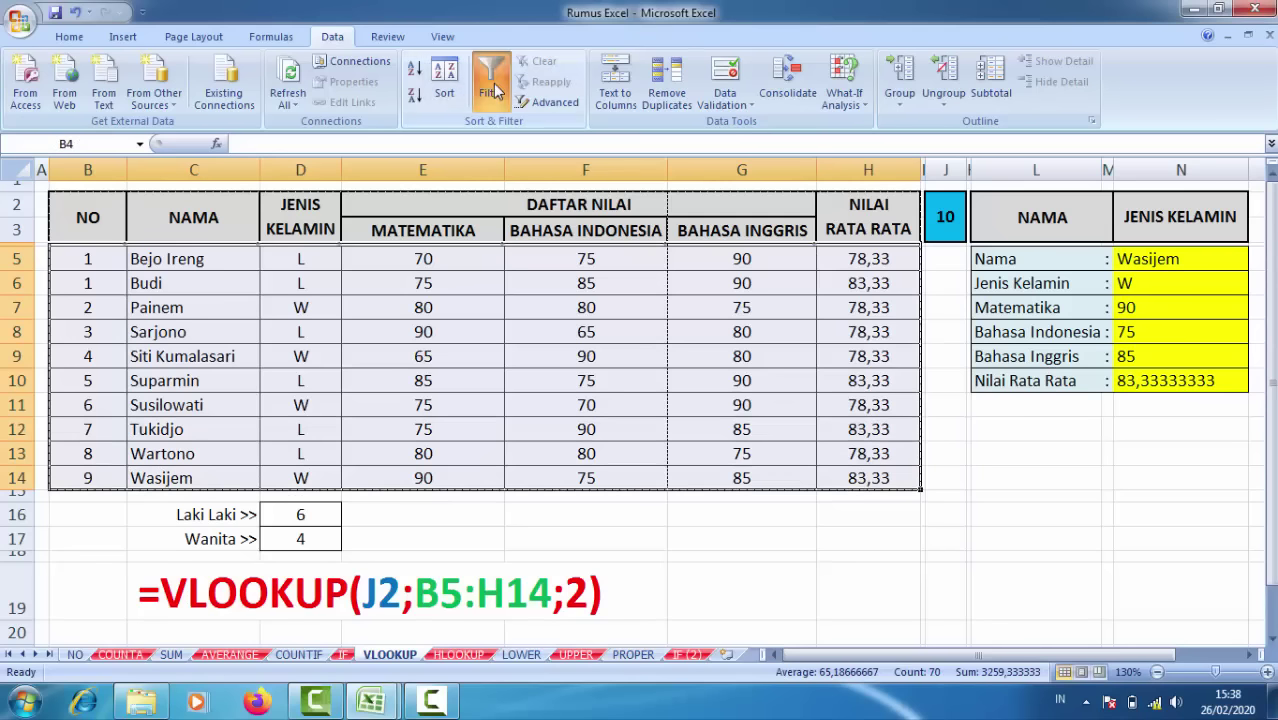
left_click(404, 286)
left_click_drag(14, 244, 42, 270)
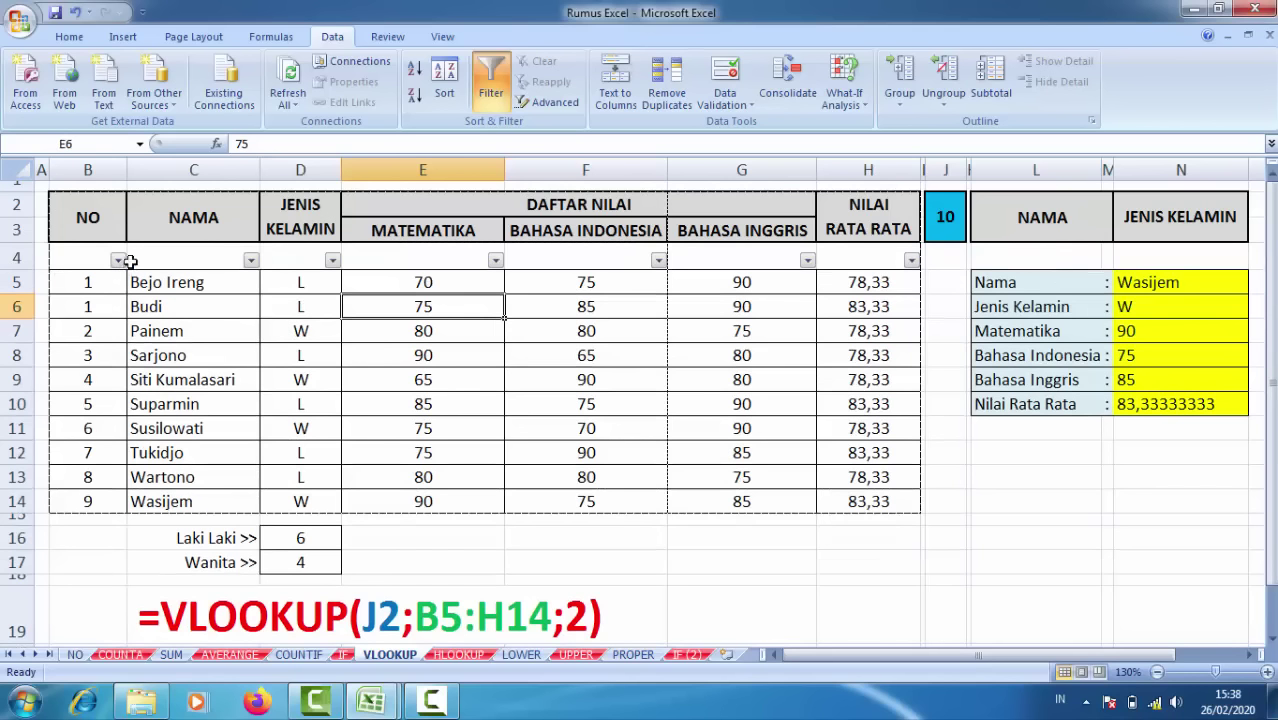
Filter the NAMA column to show only the first student in the list.
left_click(251, 260)
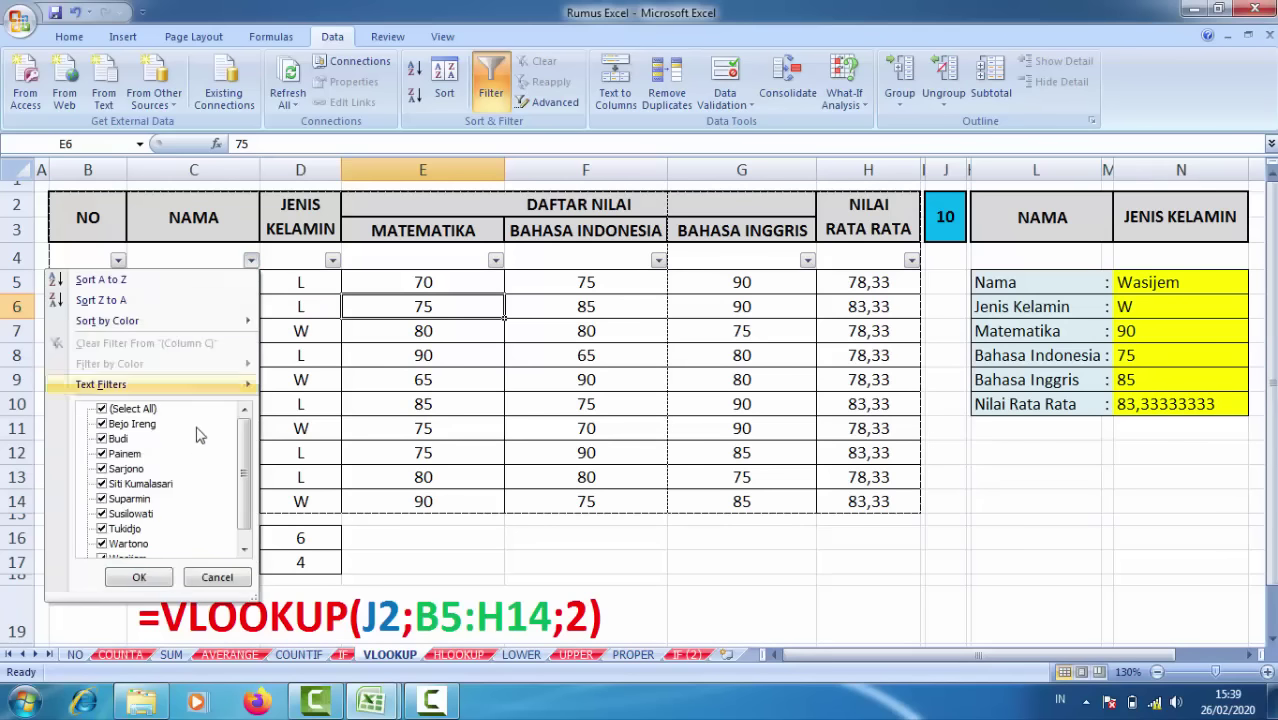
left_click(102, 409)
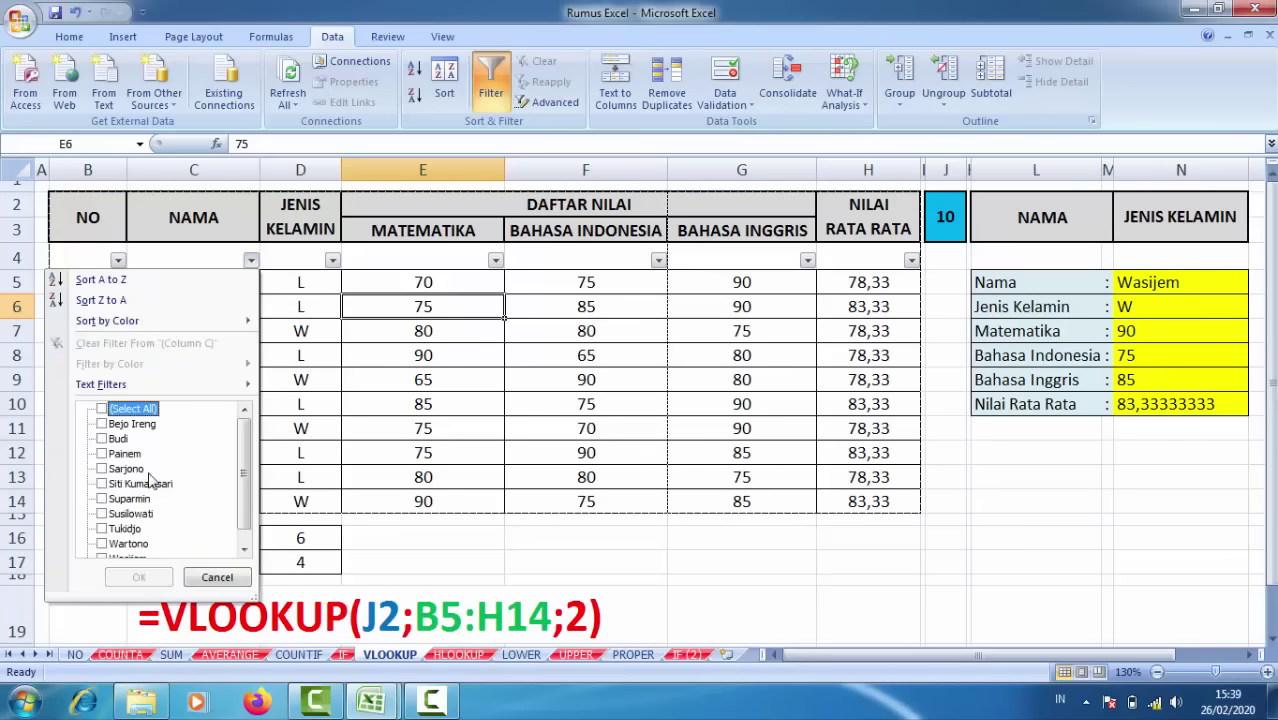
left_click(104, 424)
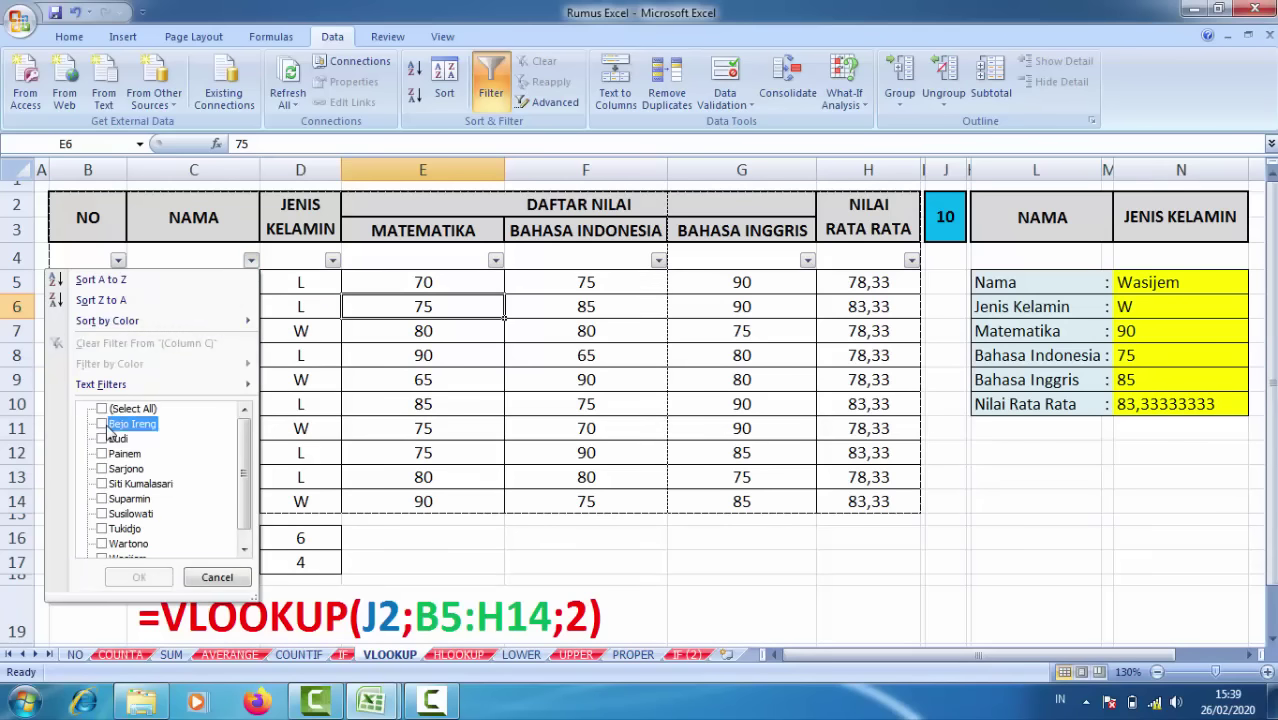
left_click(139, 577)
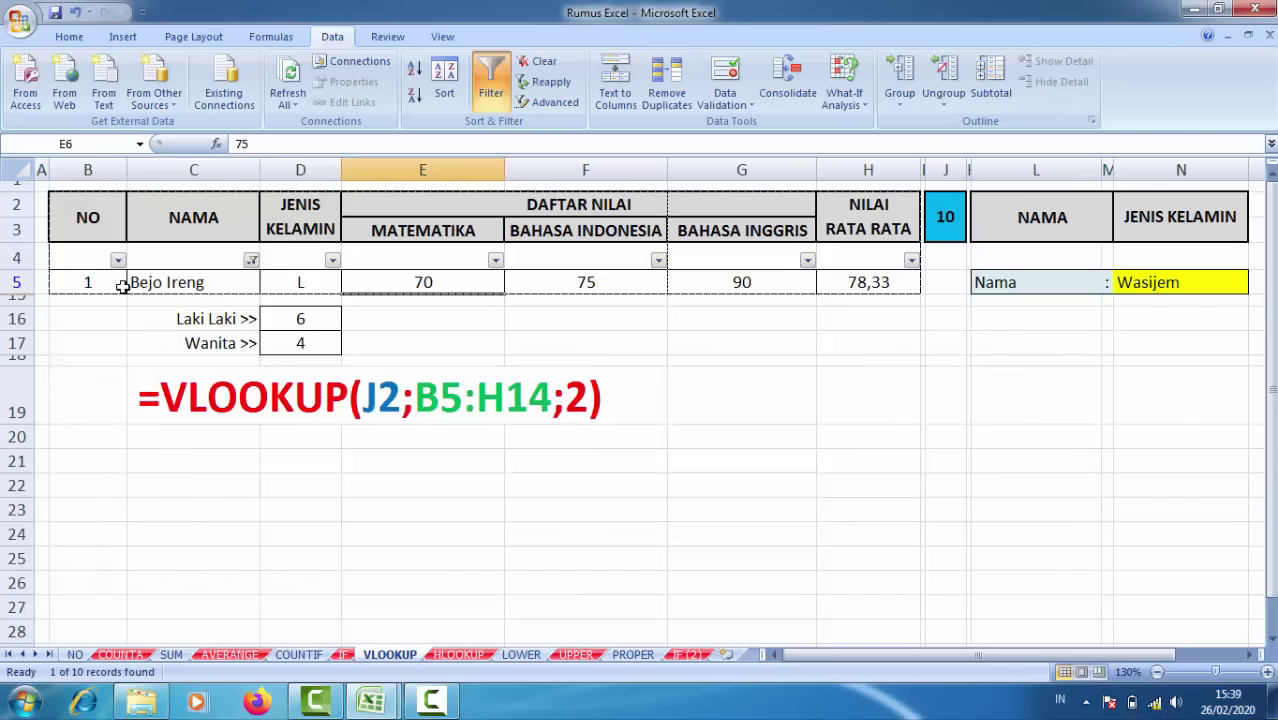
Show all names again in the NAMA column's filter.
left_click(251, 260)
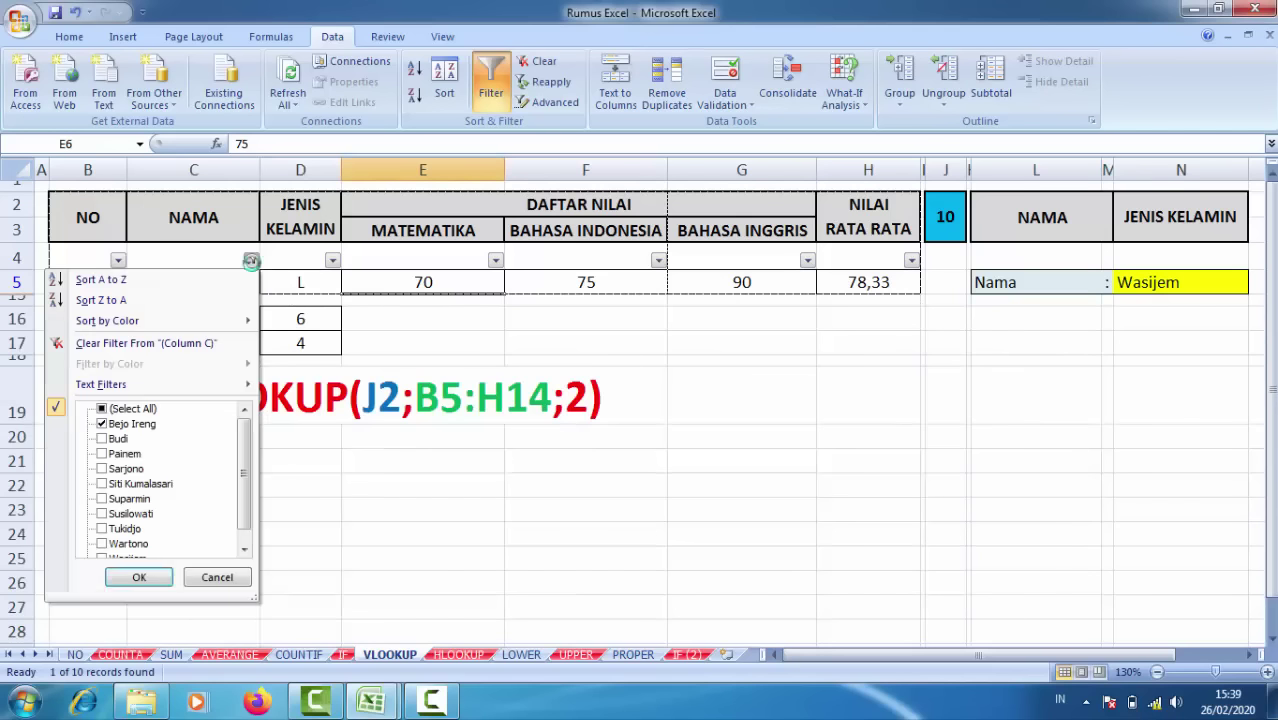
left_click(102, 409)
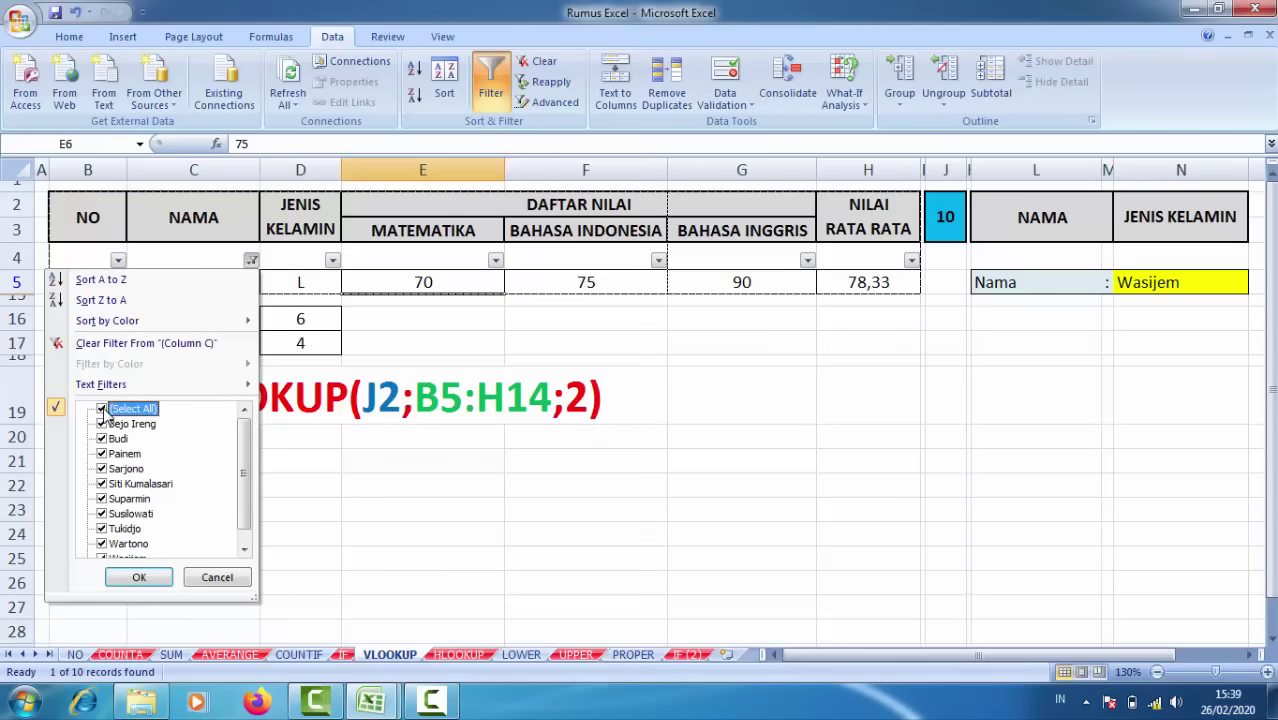
left_click(137, 577)
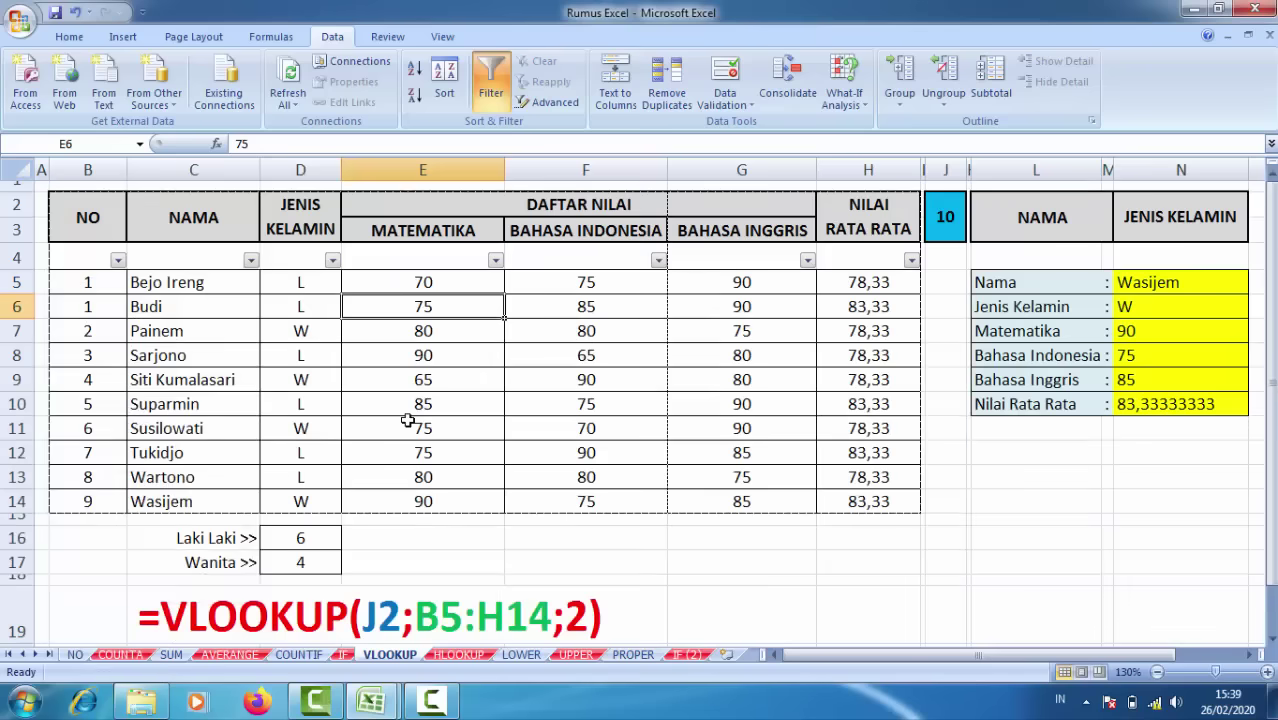
Filter the MATEMATIKA column to show only rows with a score of 80.
left_click(495, 260)
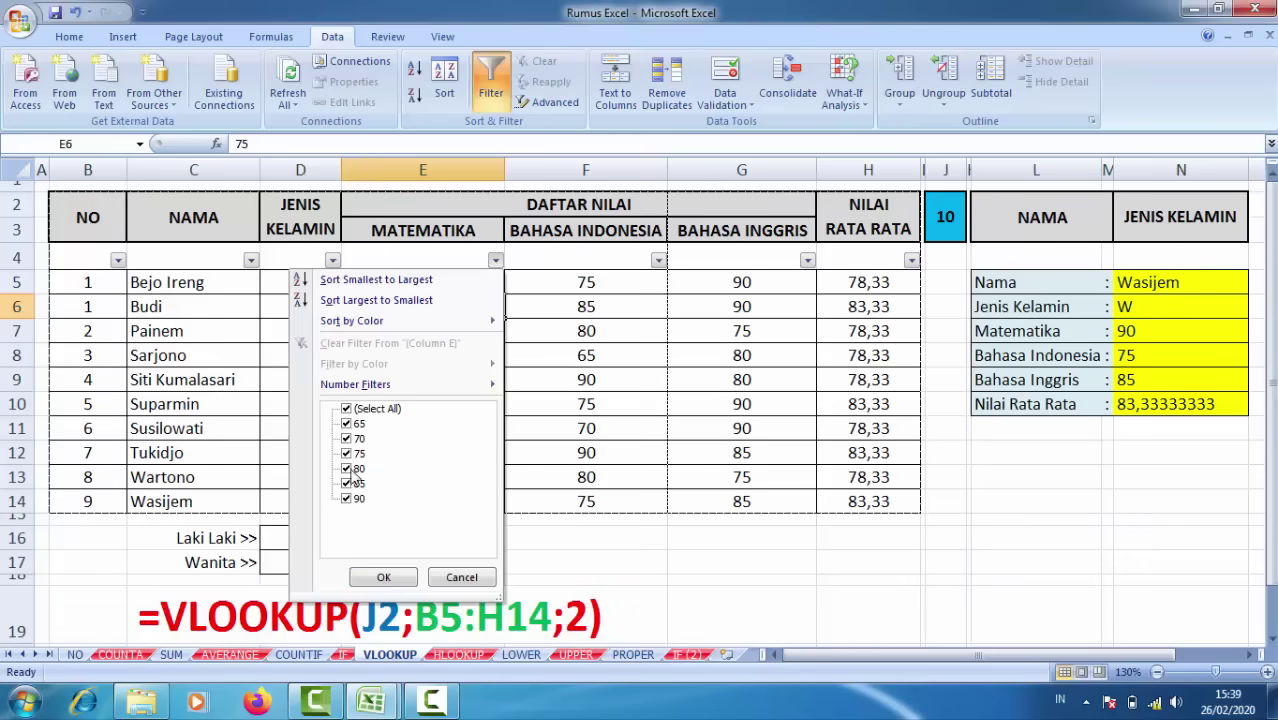
left_click(347, 409)
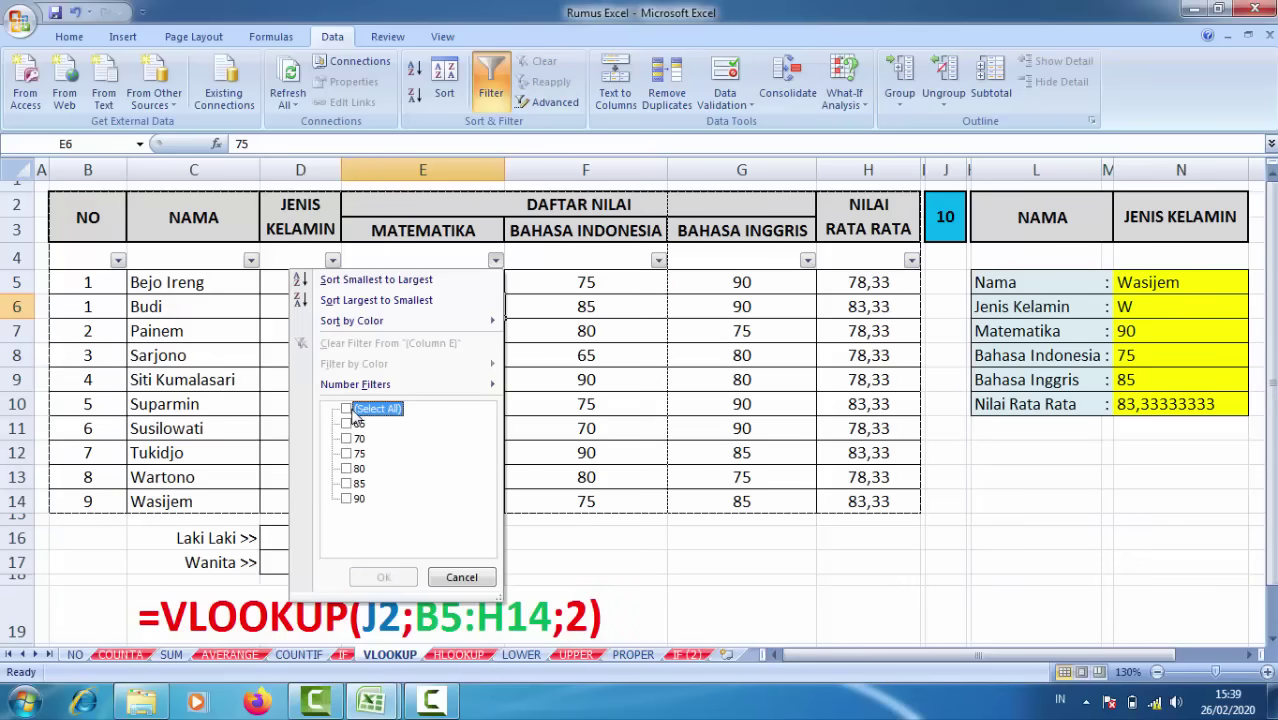
left_click(346, 468)
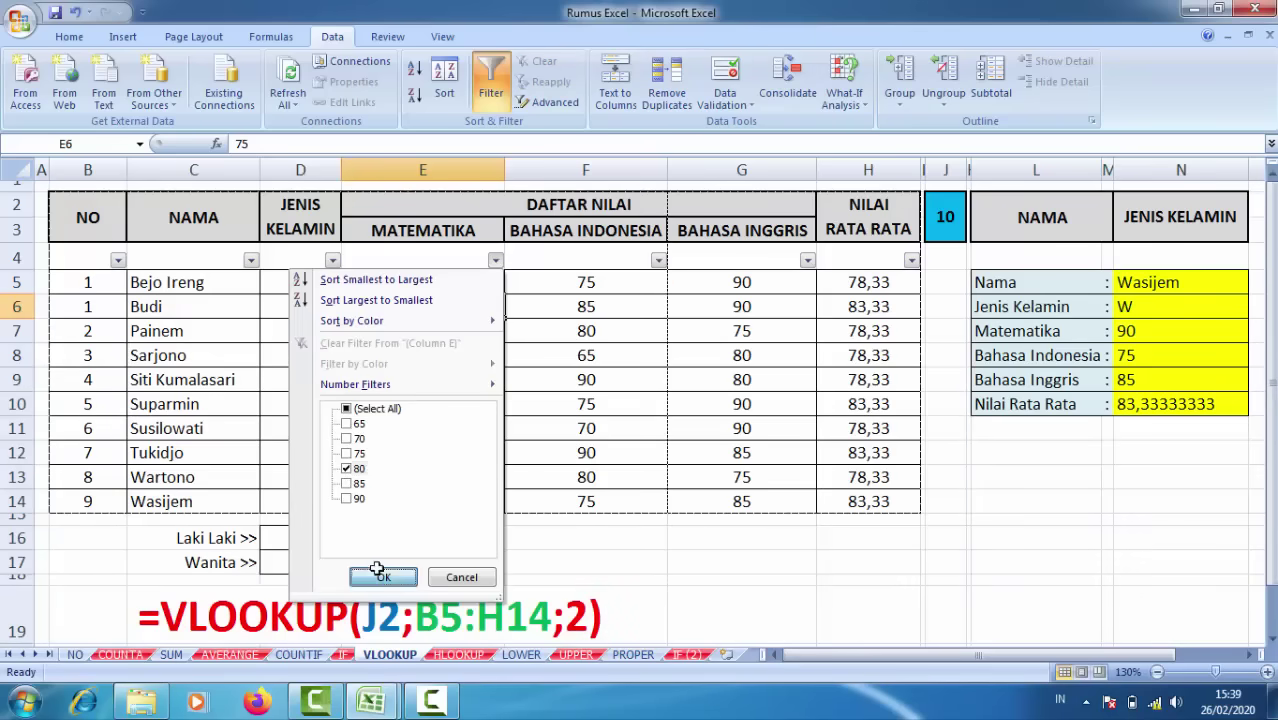
left_click(383, 577)
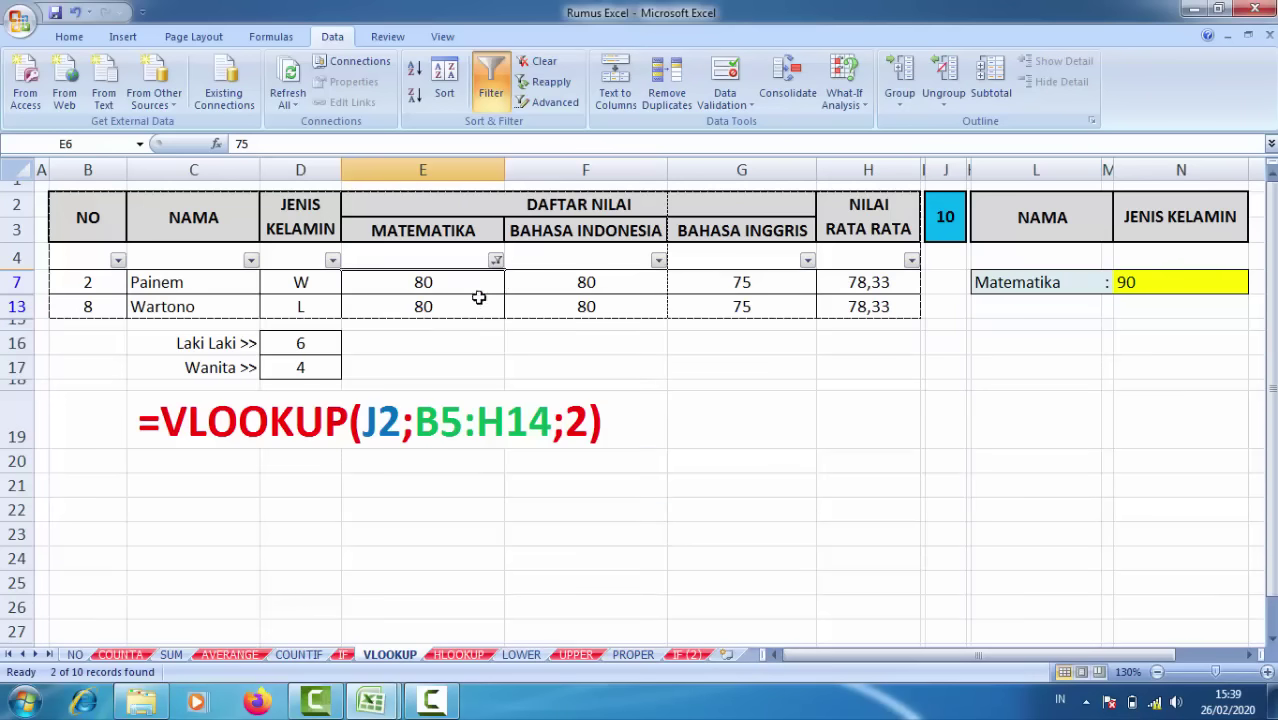
left_click(496, 261)
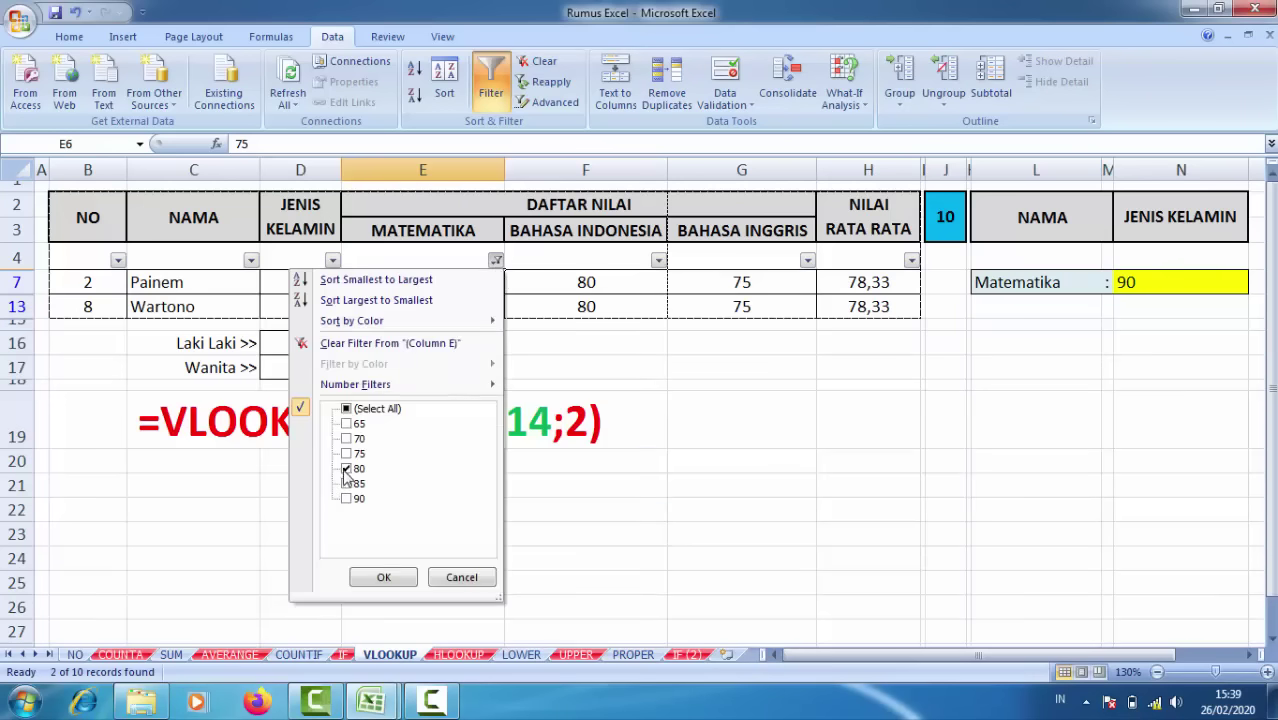
left_click(347, 468)
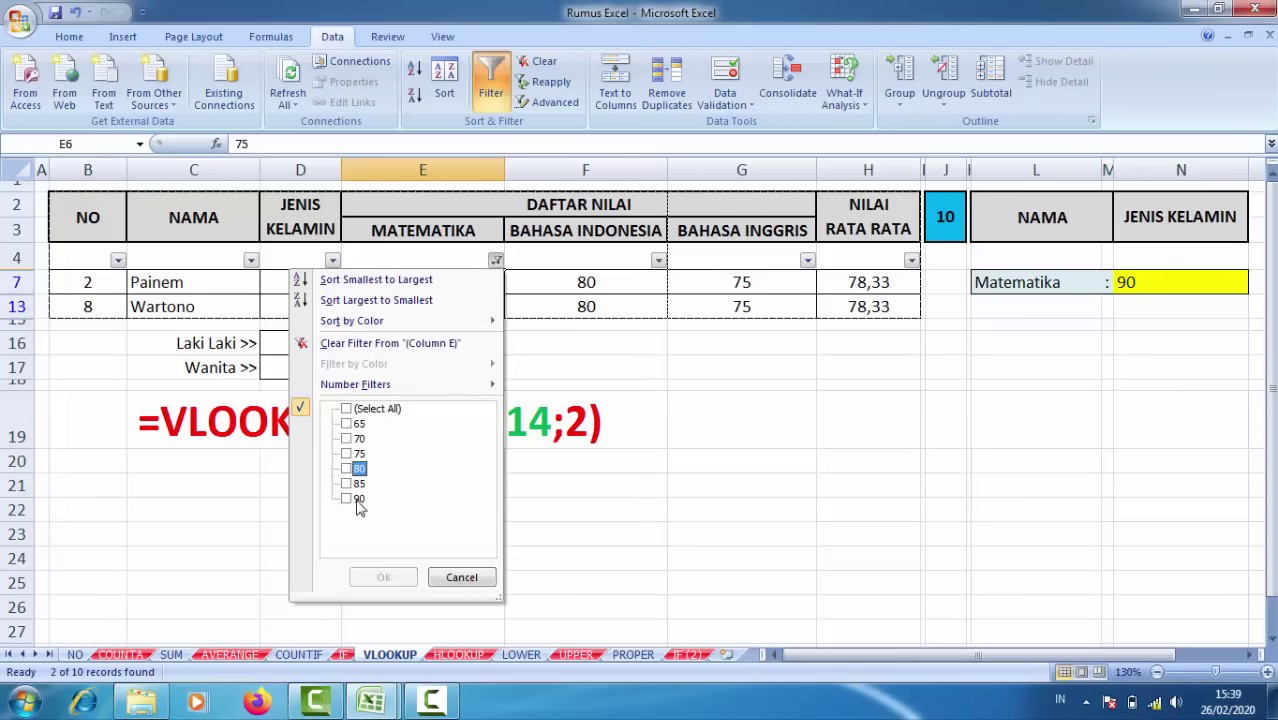
left_click(460, 578)
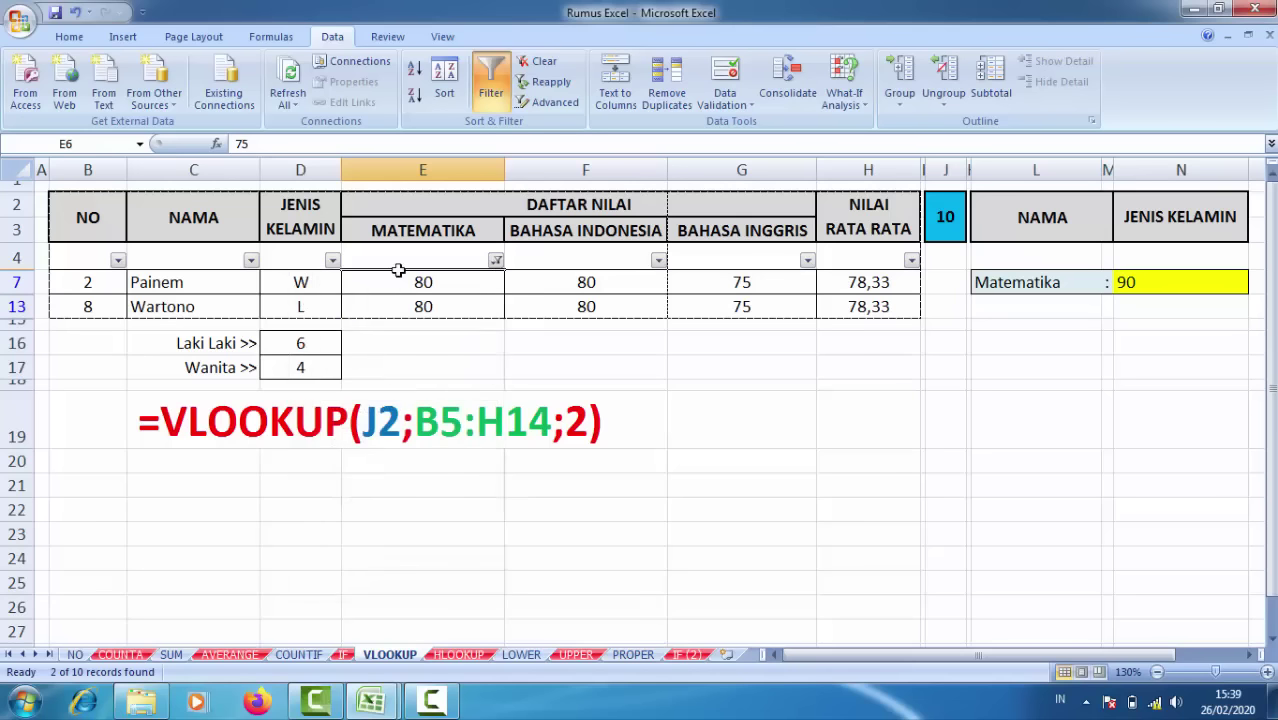
Reselect all scores in the MATEMATIKA filter to show every row of the table.
left_click(496, 261)
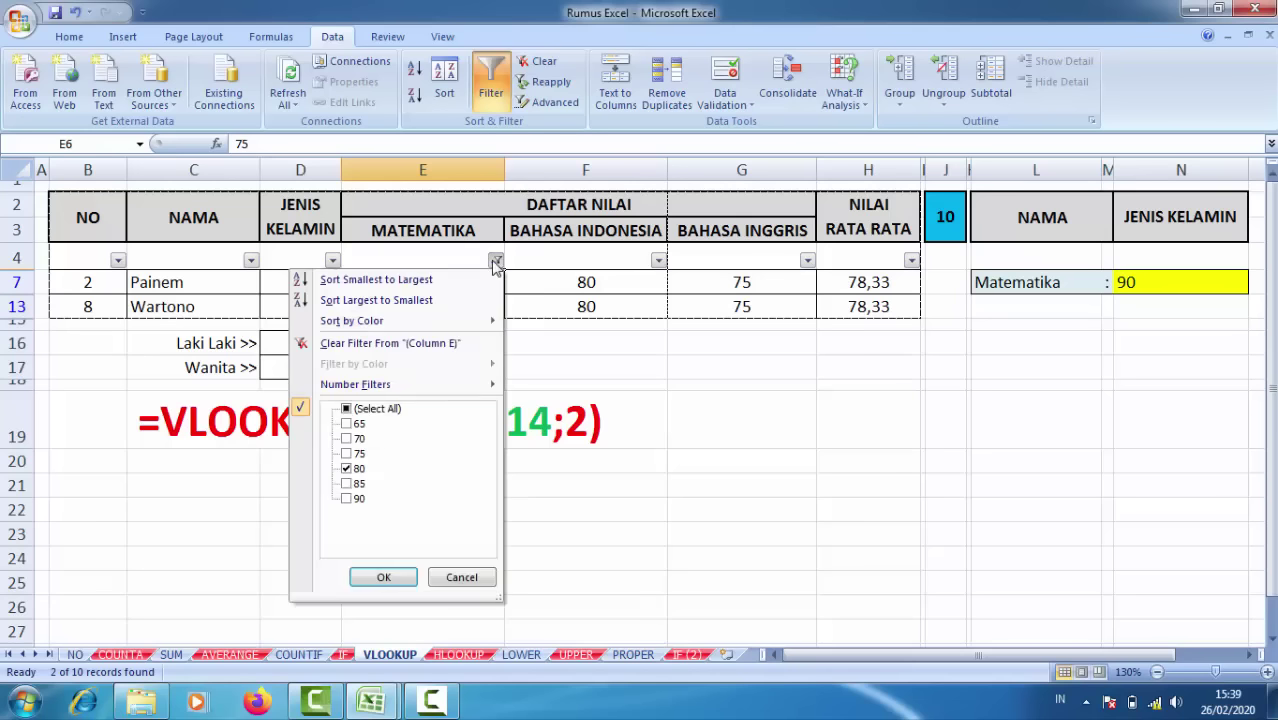
left_click(346, 409)
left_click(384, 576)
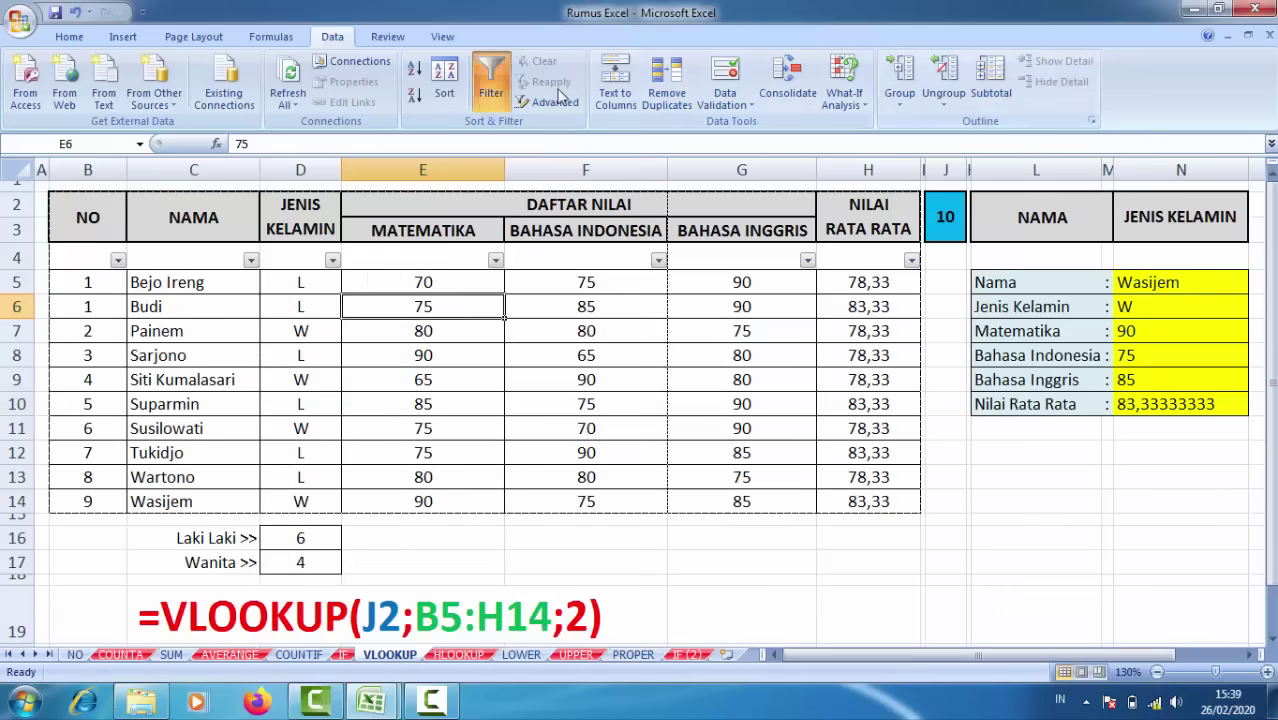
Look over the available proofing, comment and protection commands, and the workbook view and window commands.
left_click(388, 37)
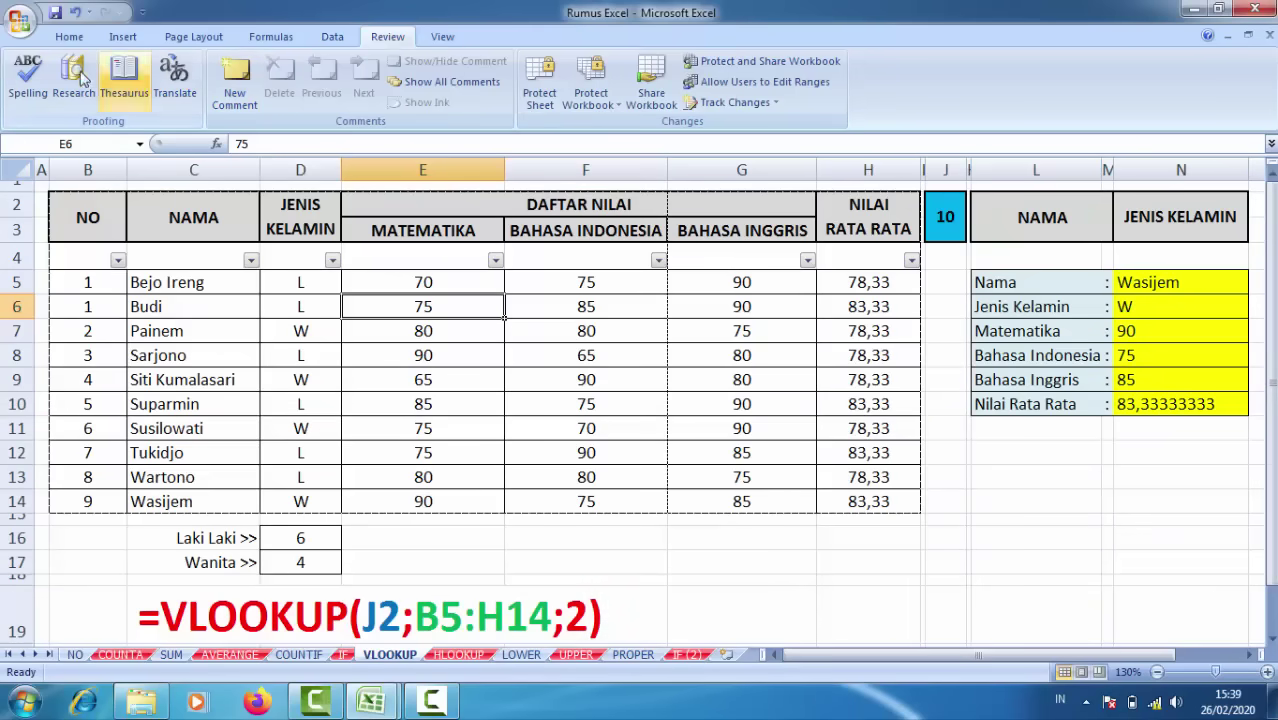
left_click(442, 38)
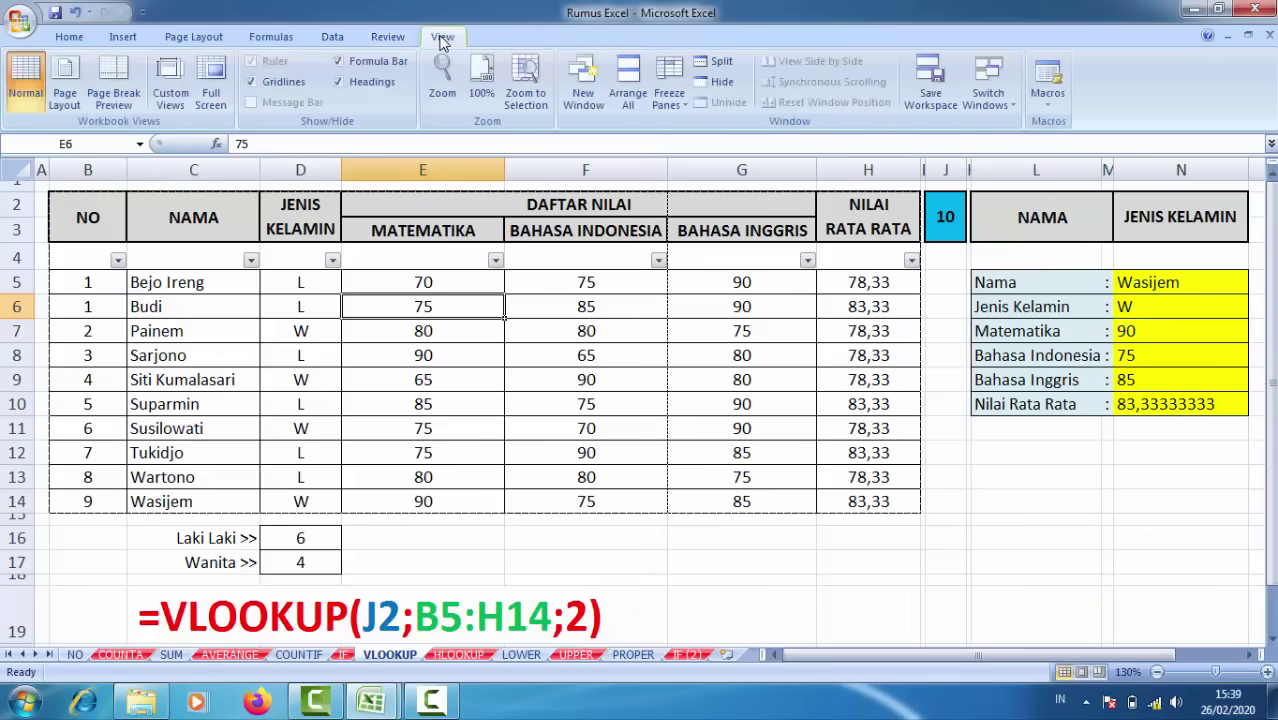
Slightly reduce the height of row 4 below the table headers.
left_click(290, 328)
left_click_drag(17, 270, 17, 268)
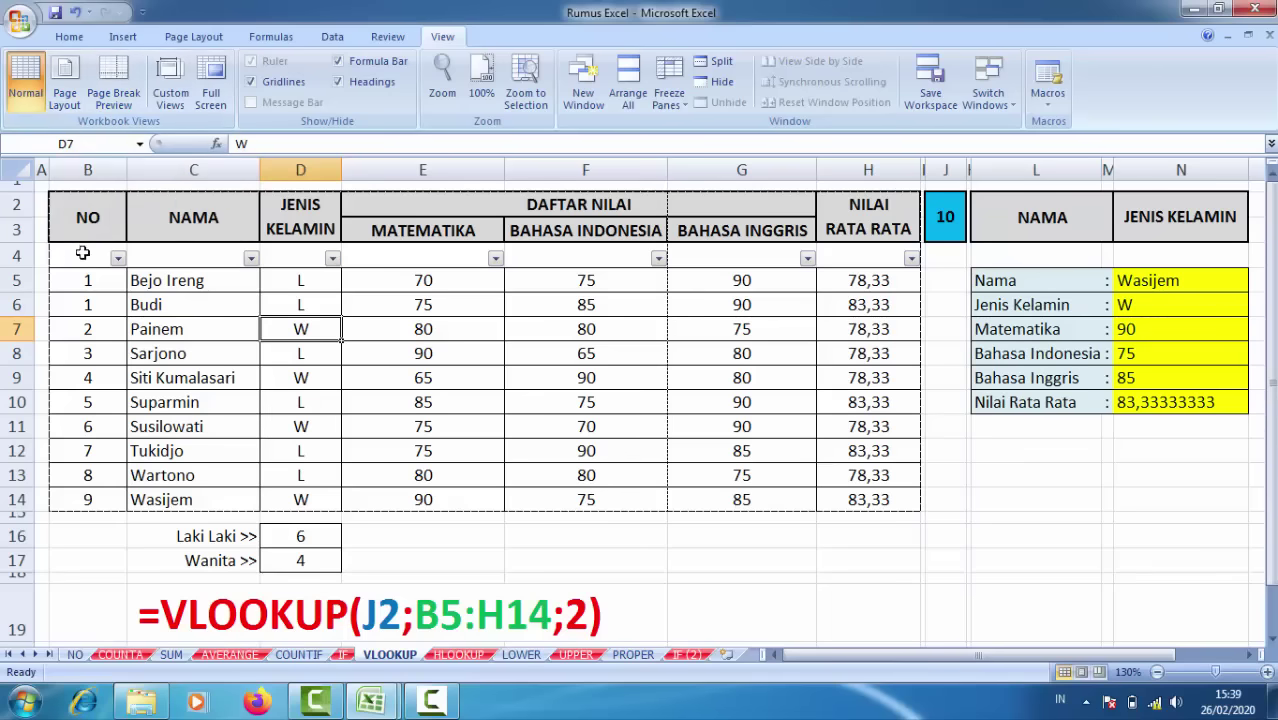
Show the VLOOKUP sheet in Page Break Preview and dismiss the welcome message.
left_click_drag(85, 230, 845, 492)
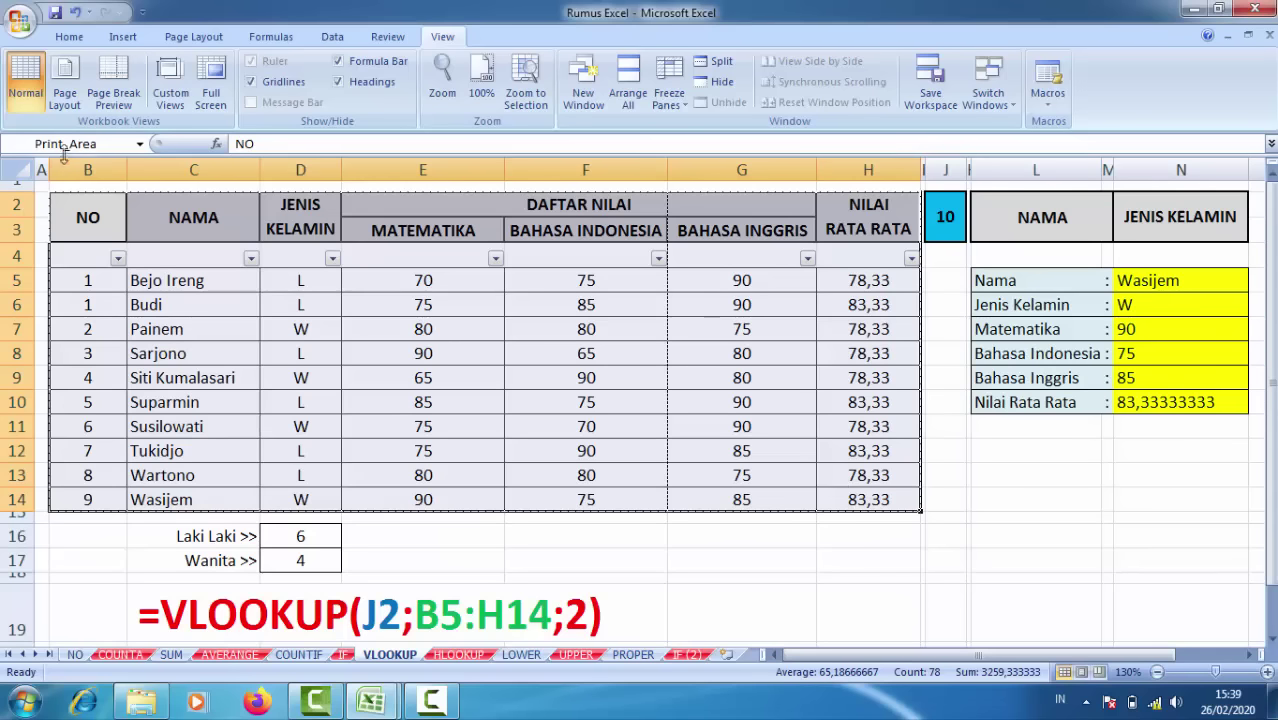
left_click(110, 85)
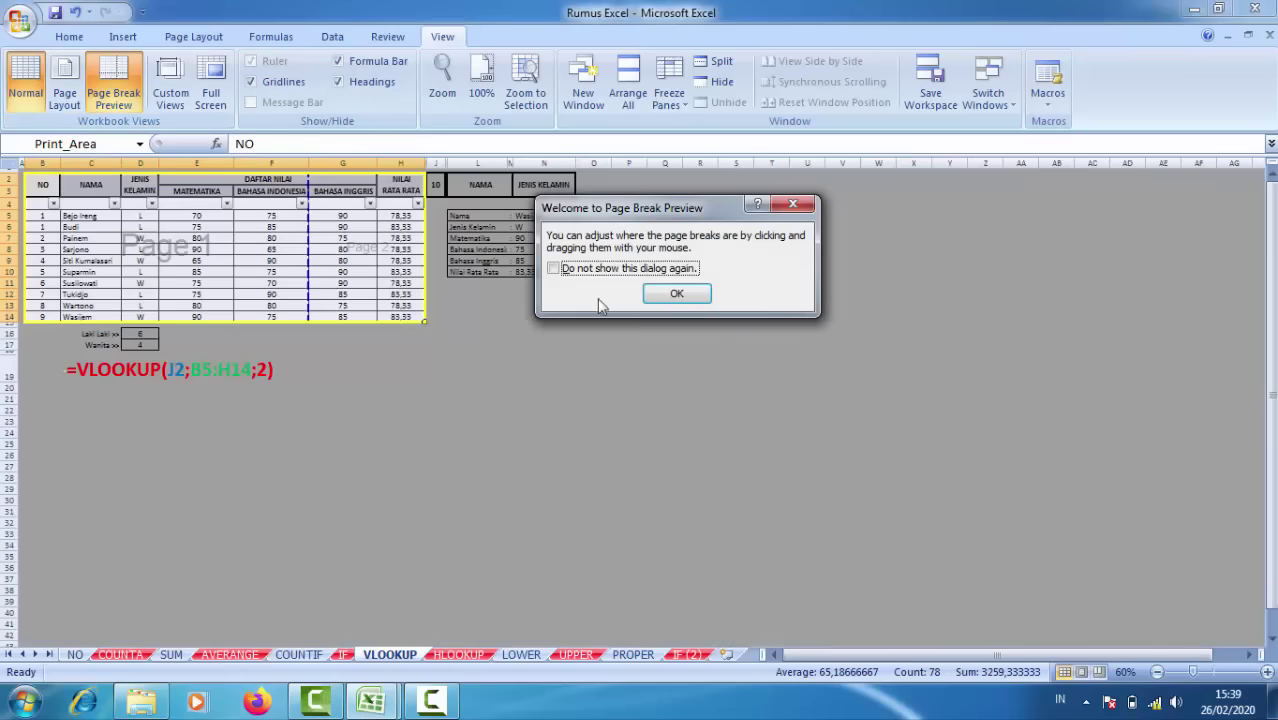
left_click(652, 297)
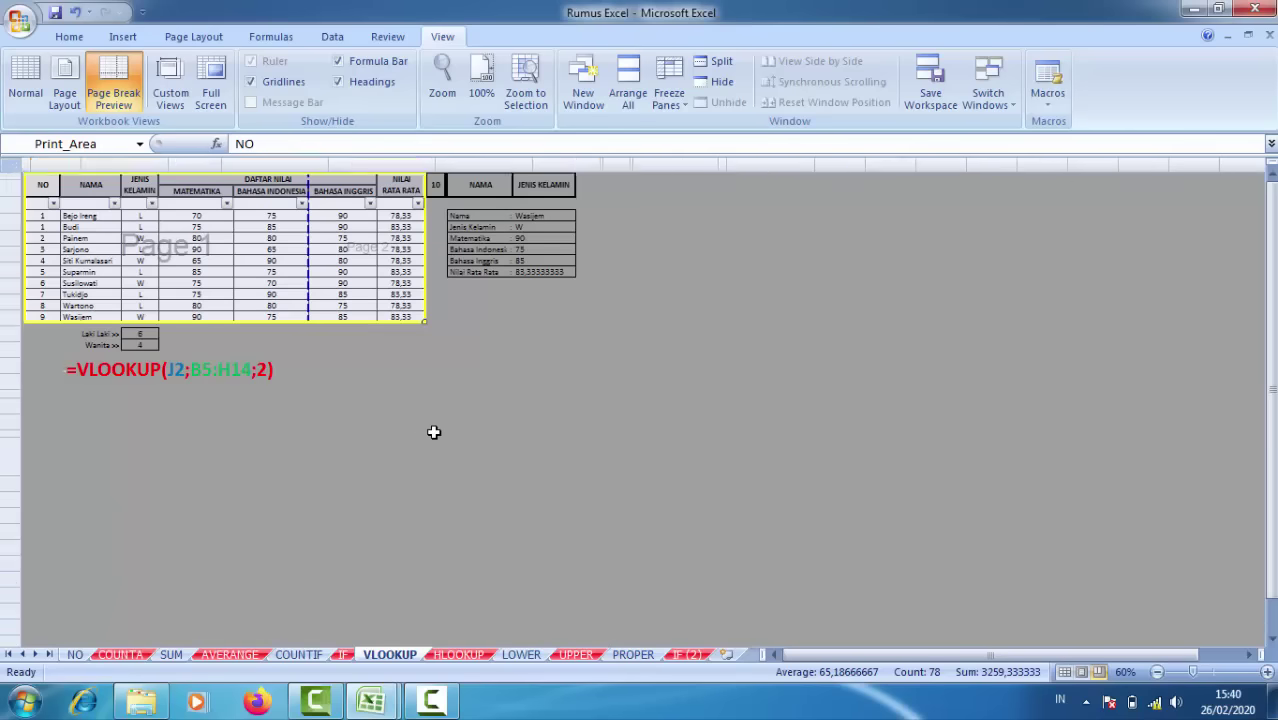
scroll(423, 430, "up", 4, "ctrl")
left_click(969, 526)
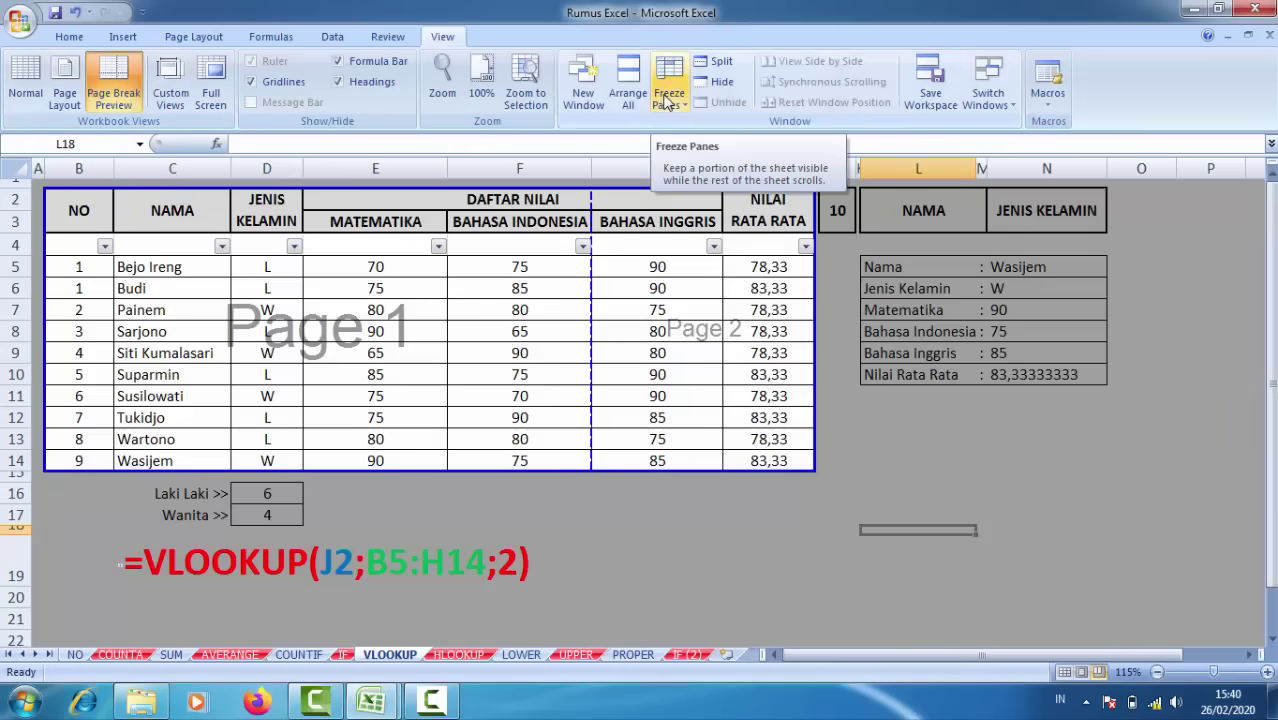
Freeze the header rows above row 4 so they stay in view while the rest of the sheet scrolls.
left_click(384, 287)
scroll(384, 287, "down", 2)
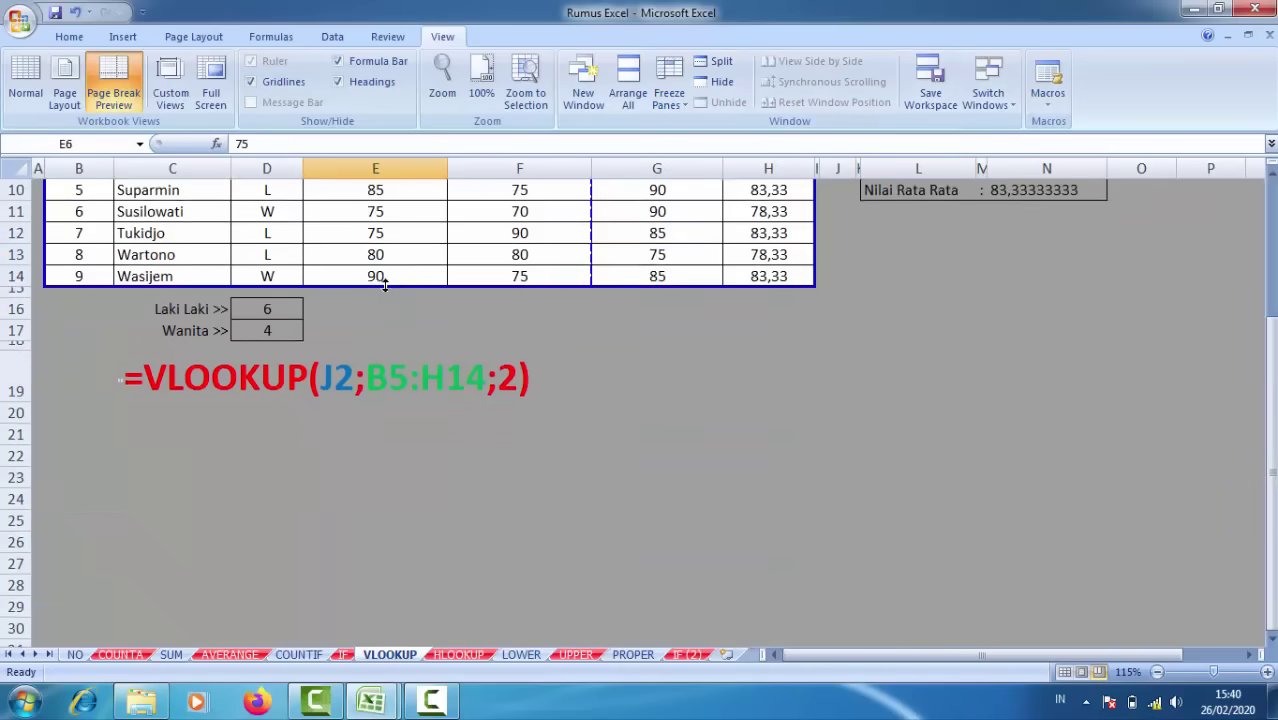
scroll(384, 287, "up", 2)
scroll(384, 287, "down", 6)
scroll(384, 287, "up", 6)
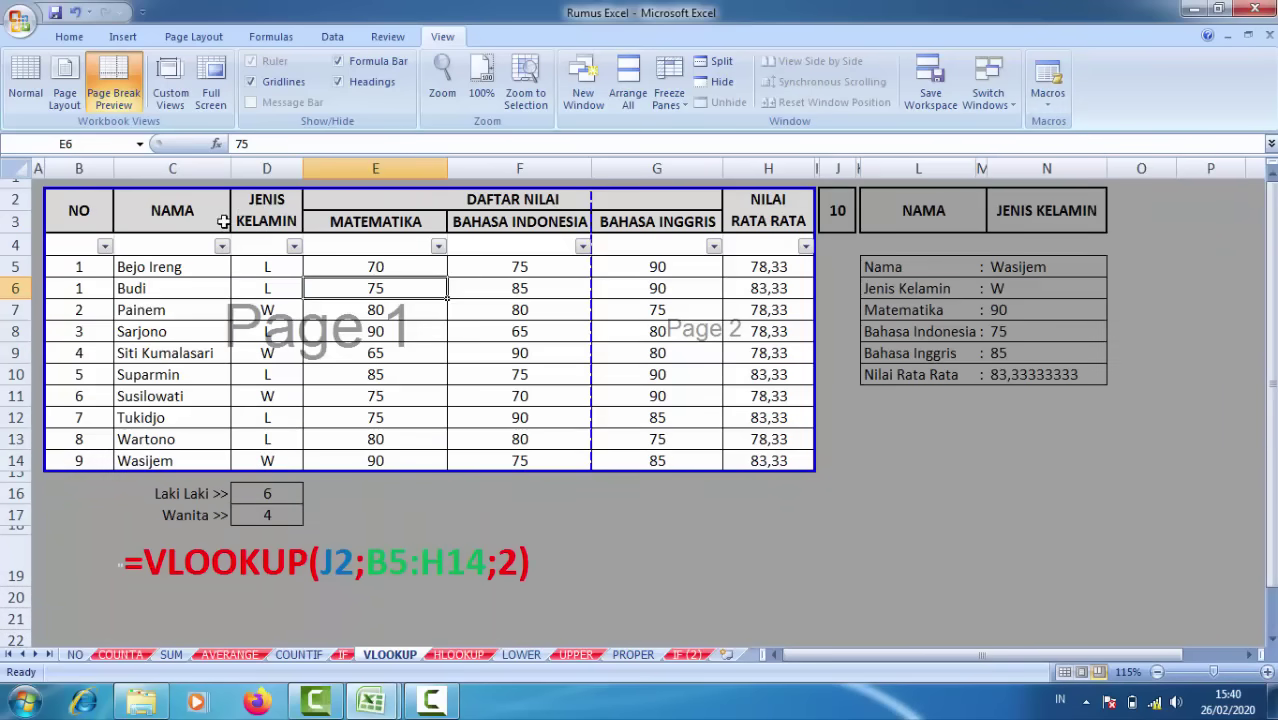
left_click(14, 245)
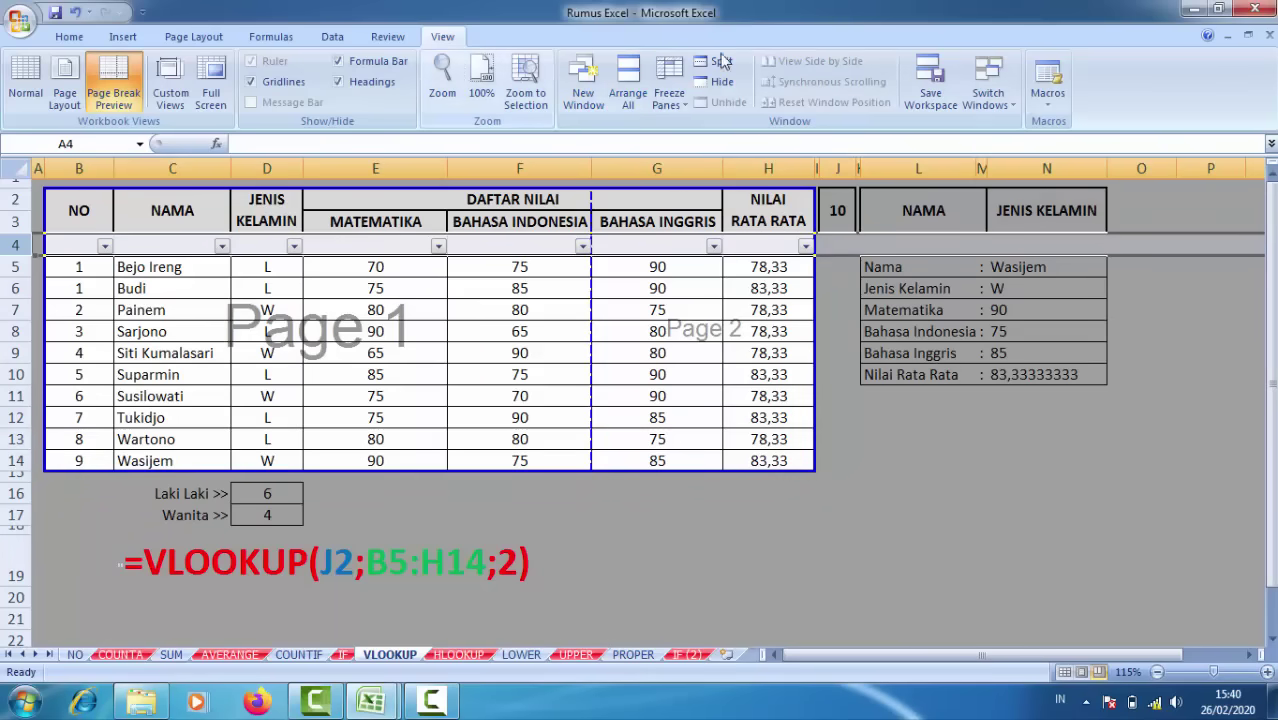
left_click(675, 108)
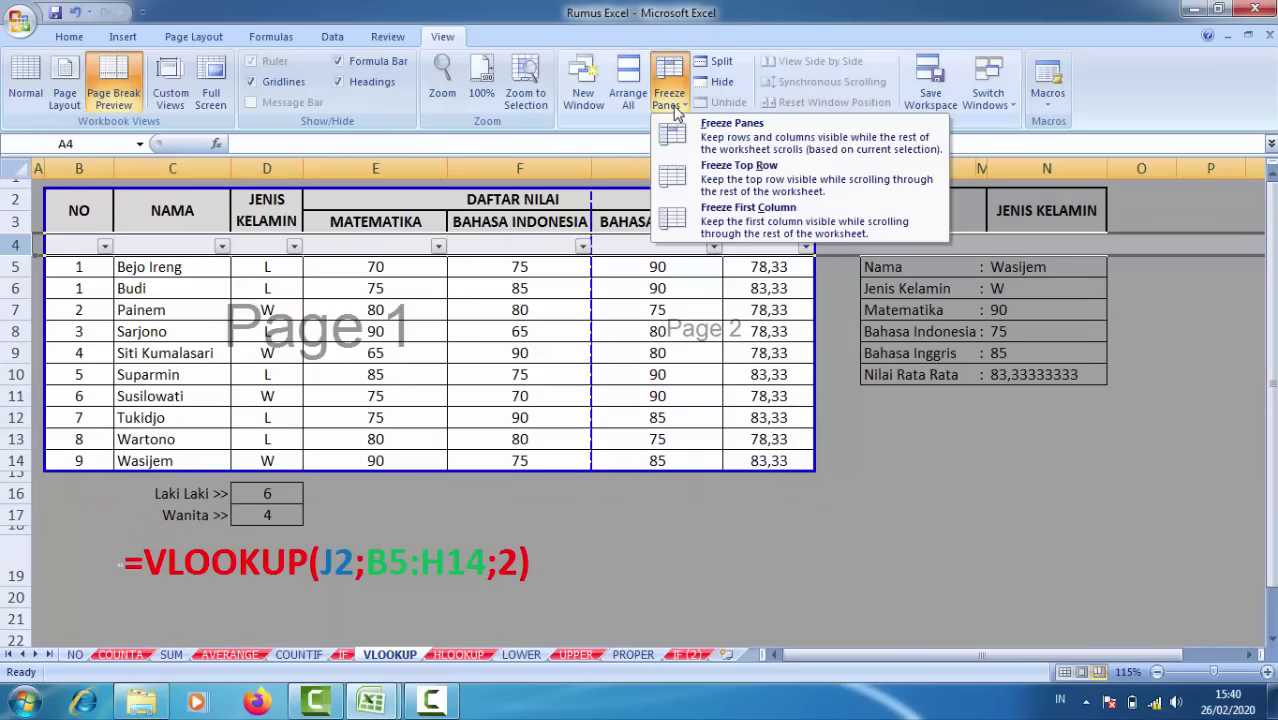
left_click(698, 140)
scroll(431, 362, "down", 3)
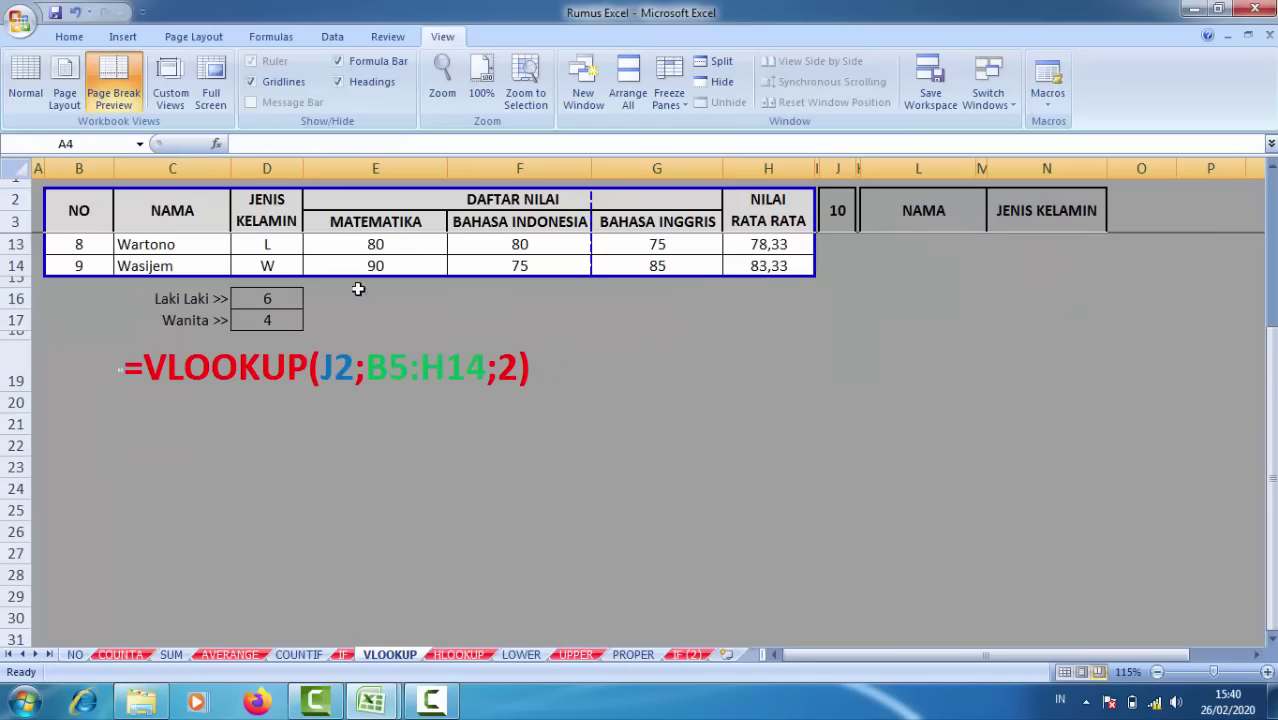
scroll(382, 412, "down", 11)
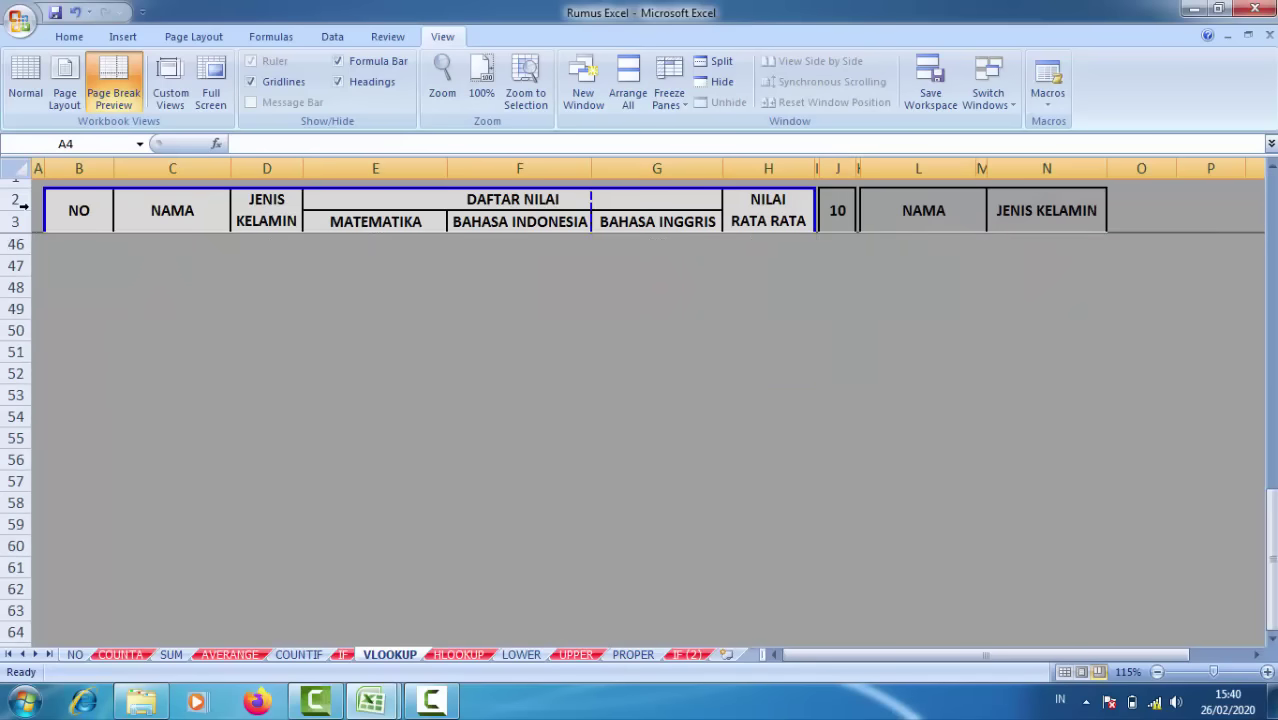
scroll(331, 413, "up", 14)
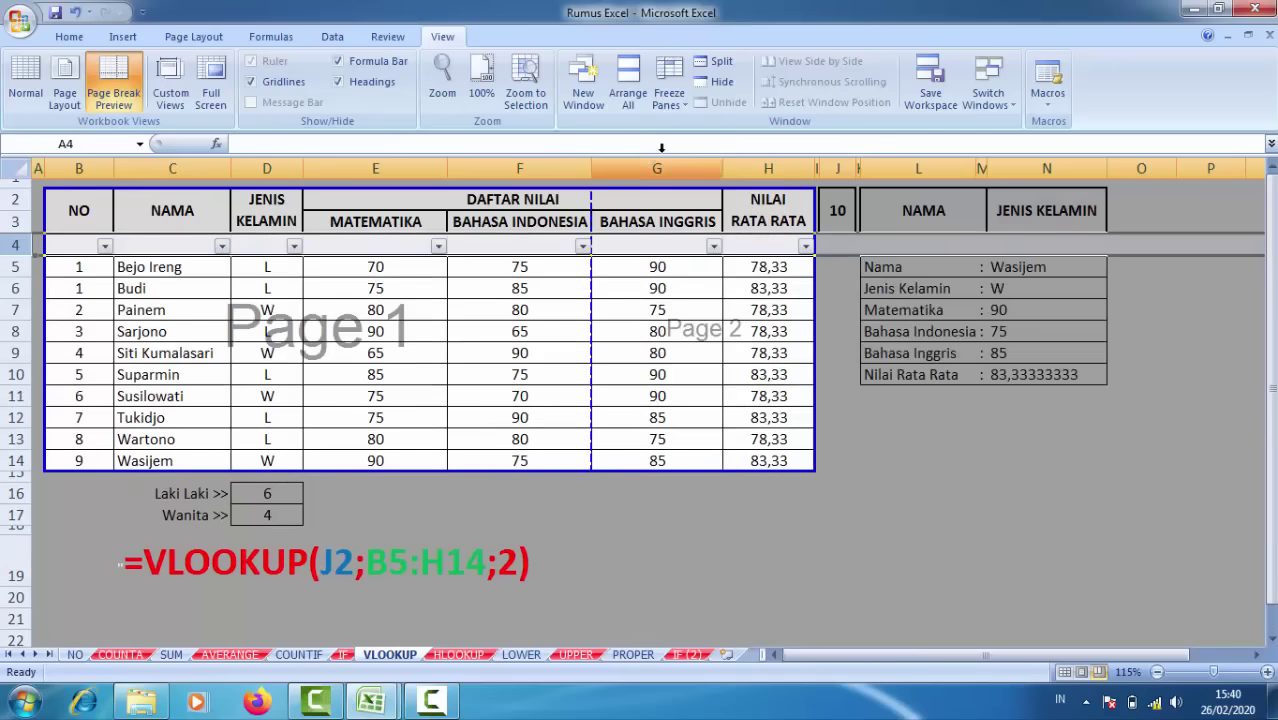
Unfreeze the panes so every row of the sheet scrolls again.
left_click(684, 108)
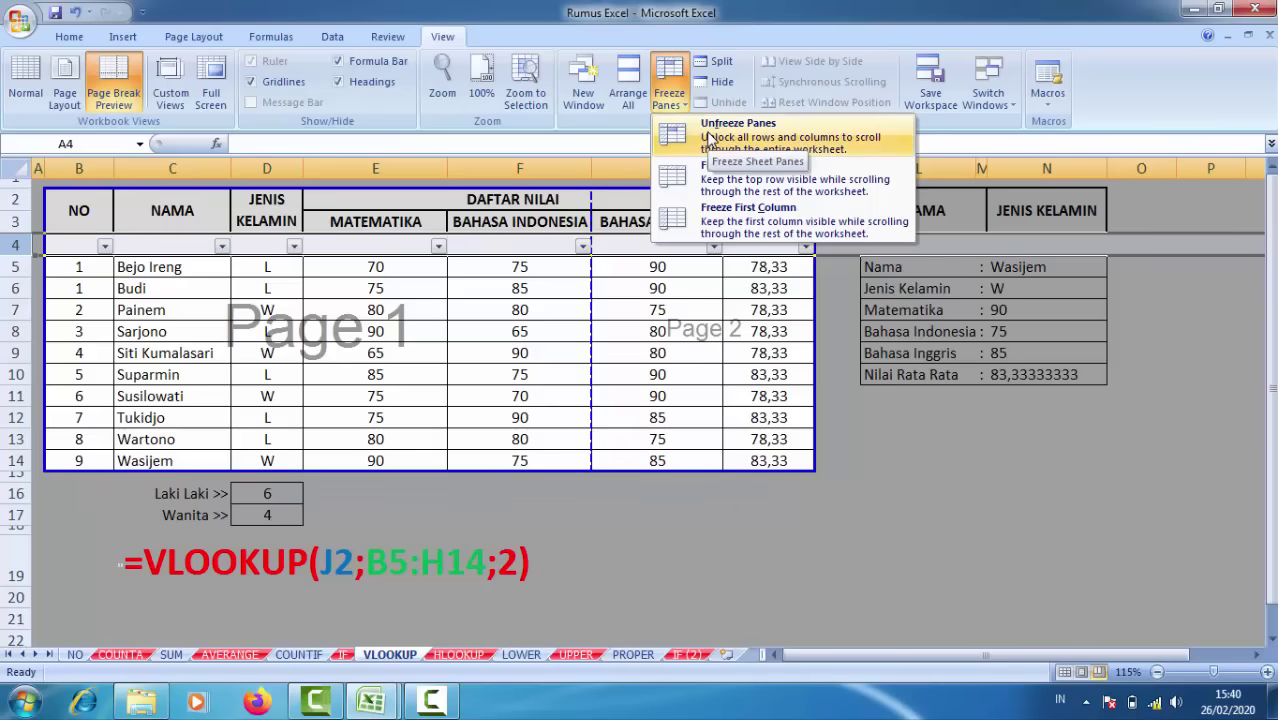
left_click(709, 138)
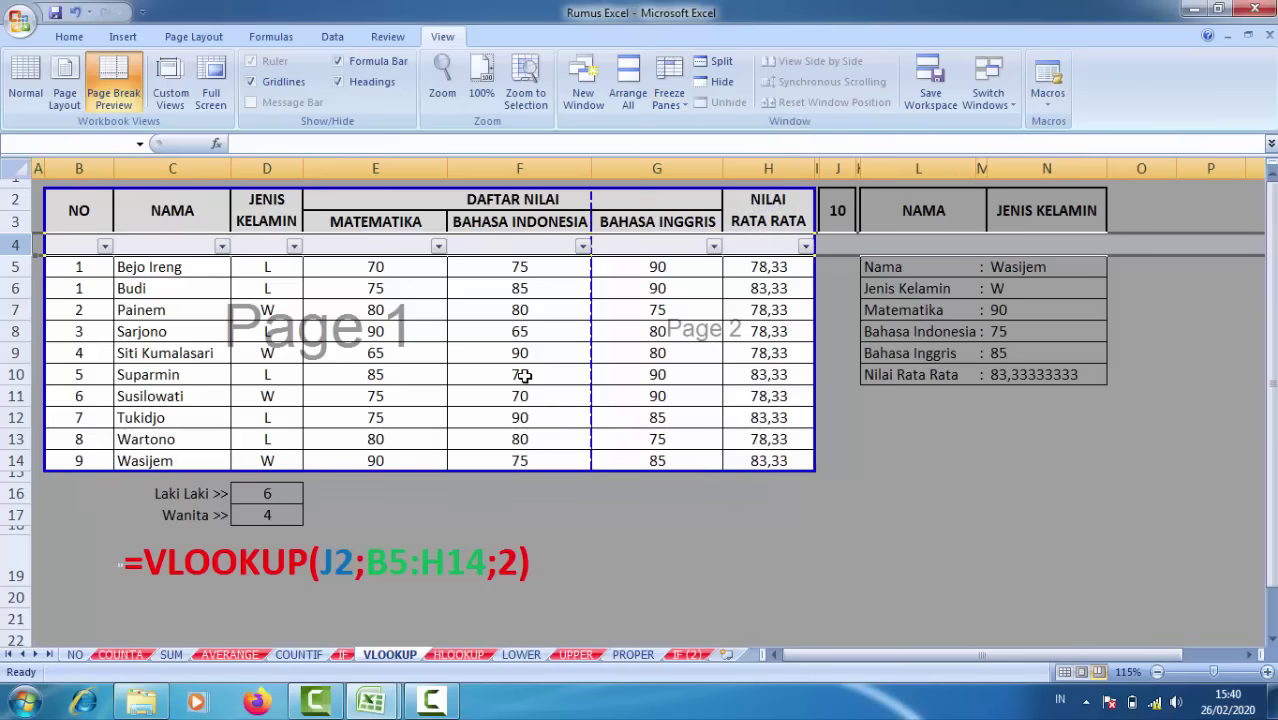
scroll(523, 375, "down", 4)
scroll(523, 371, "up", 4)
left_click(501, 353)
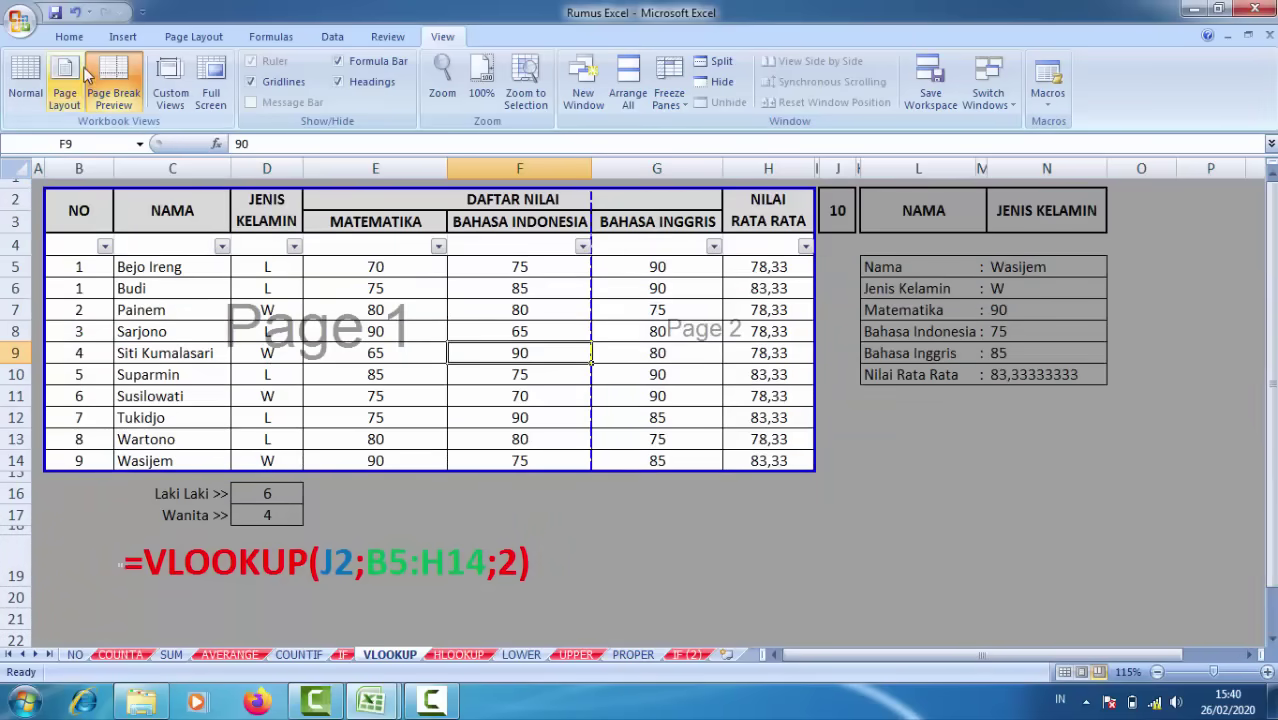
Switch to the Book1 workbook and clear the contents of cells C3:F9 on Sheet1.
left_click(70, 37)
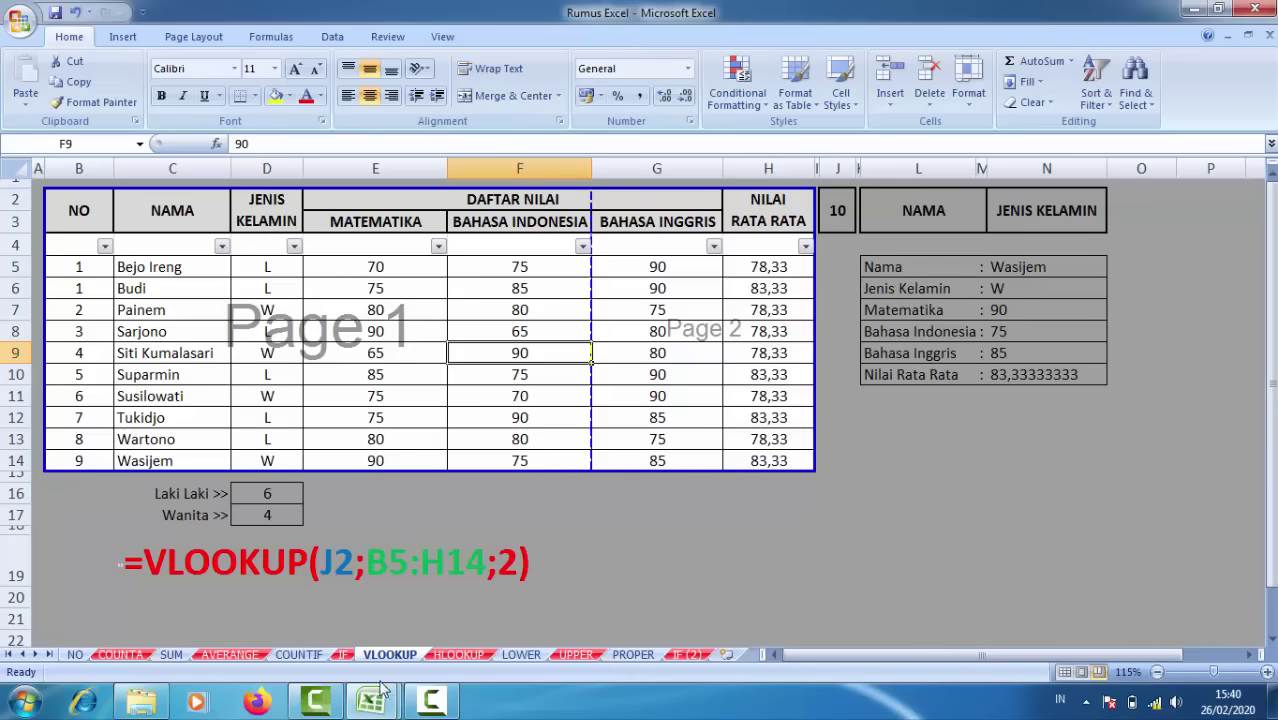
mouse_move(370, 683)
left_click(443, 604)
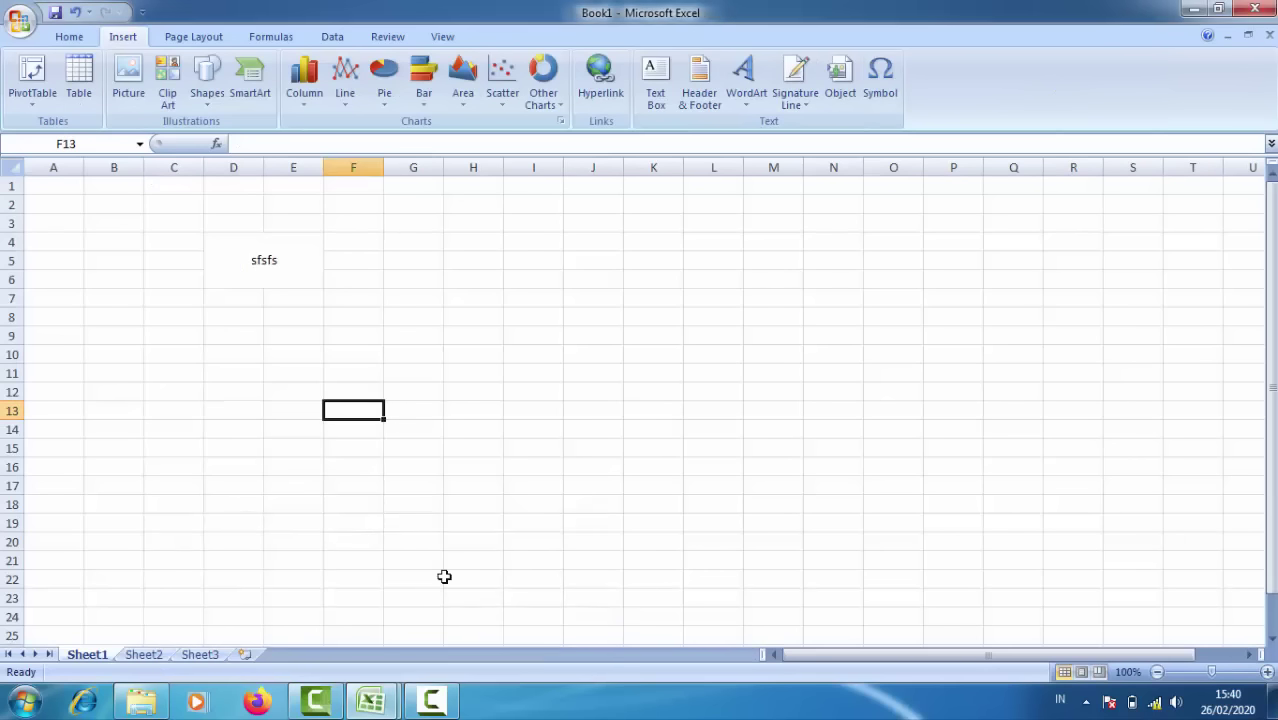
left_click(265, 263)
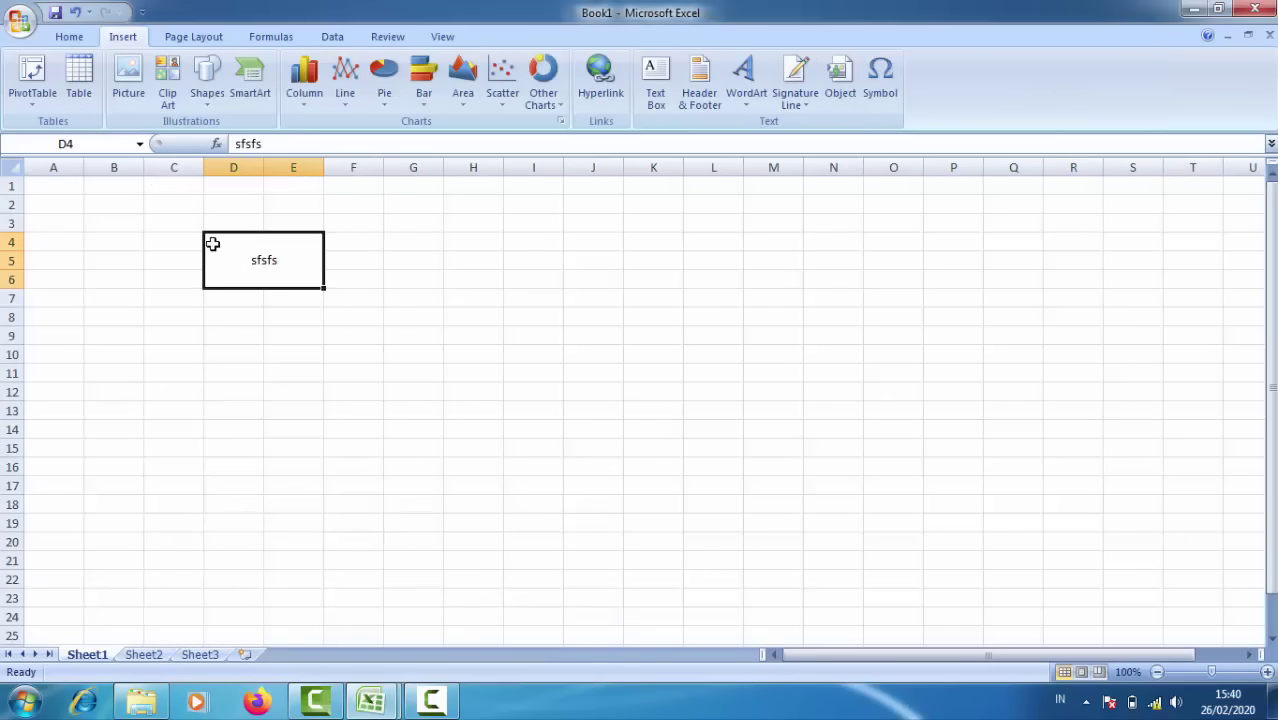
left_click_drag(188, 225, 375, 330)
key("Delete")
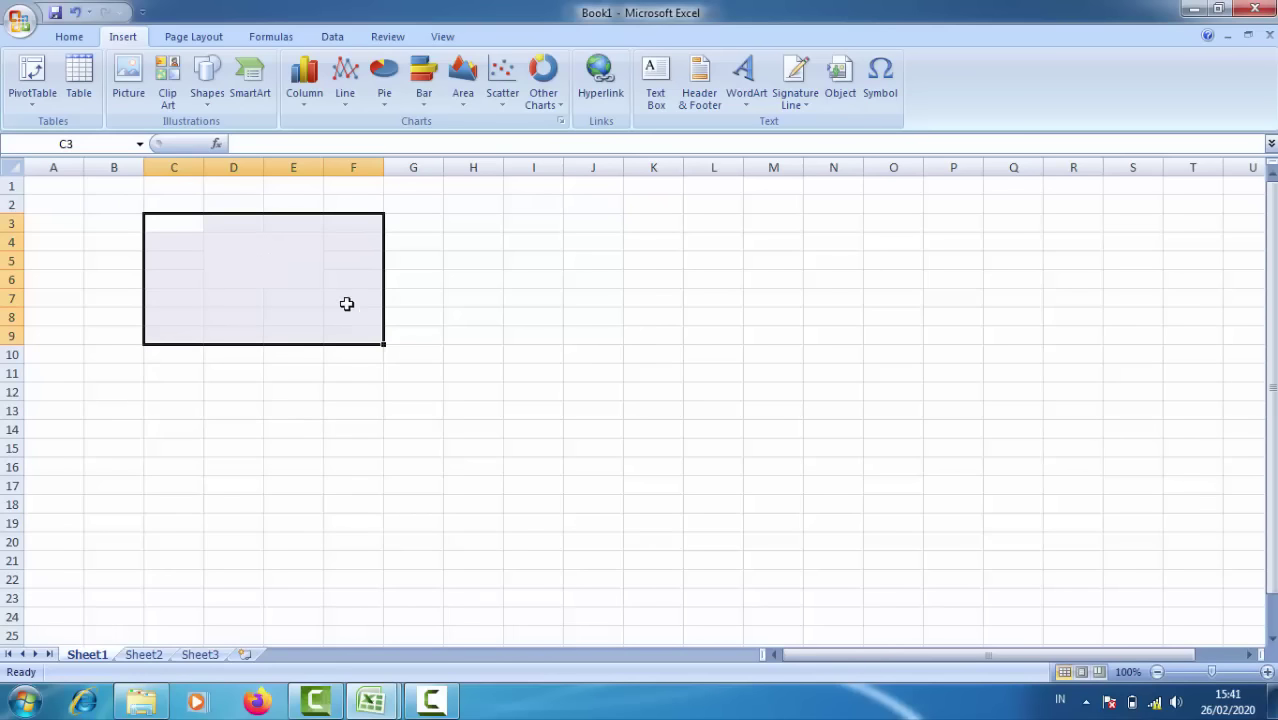
Unmerge the merged block D4:E6 back into separate cells.
left_click(278, 263)
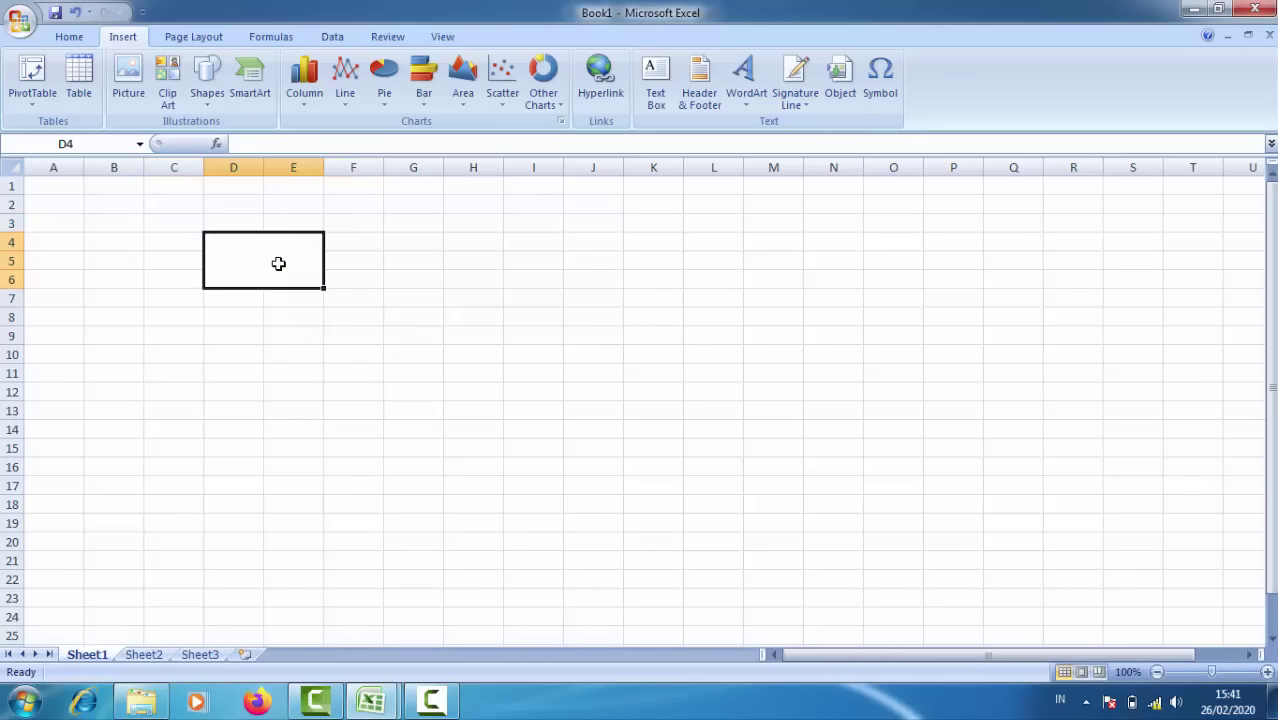
left_click(71, 37)
left_click(495, 93)
left_click(342, 385)
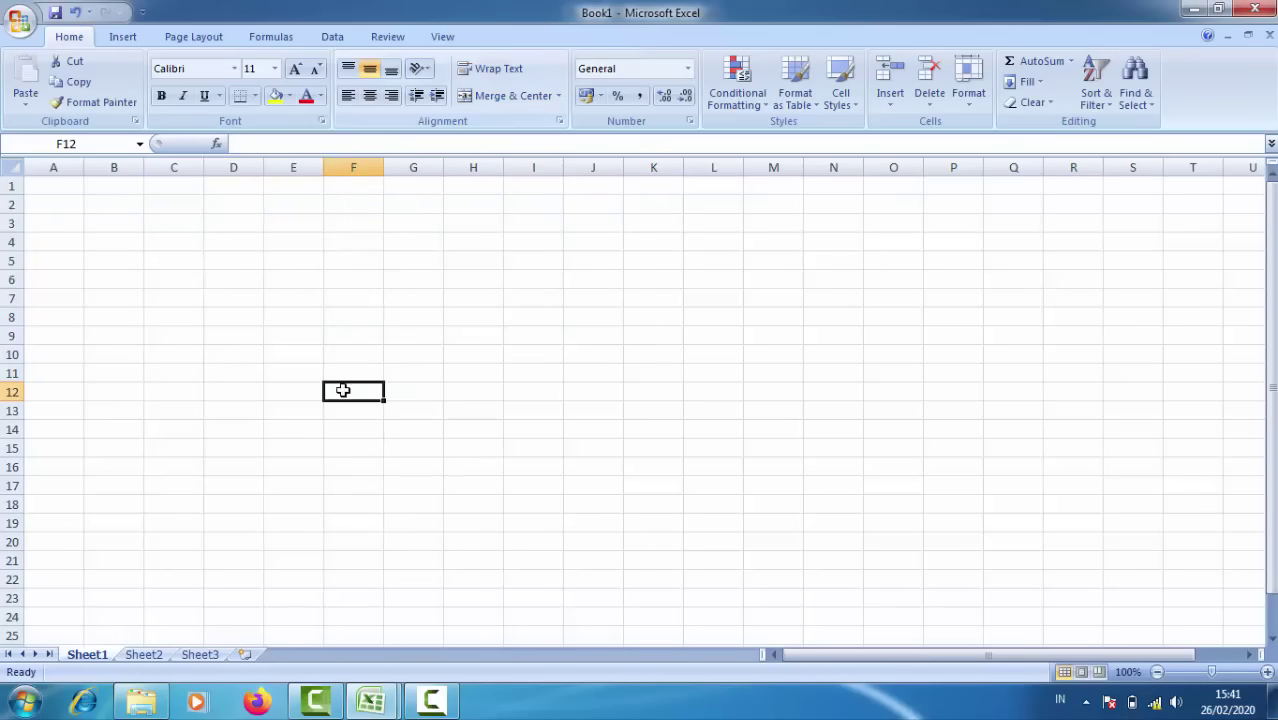
left_click(267, 260)
left_click(196, 318)
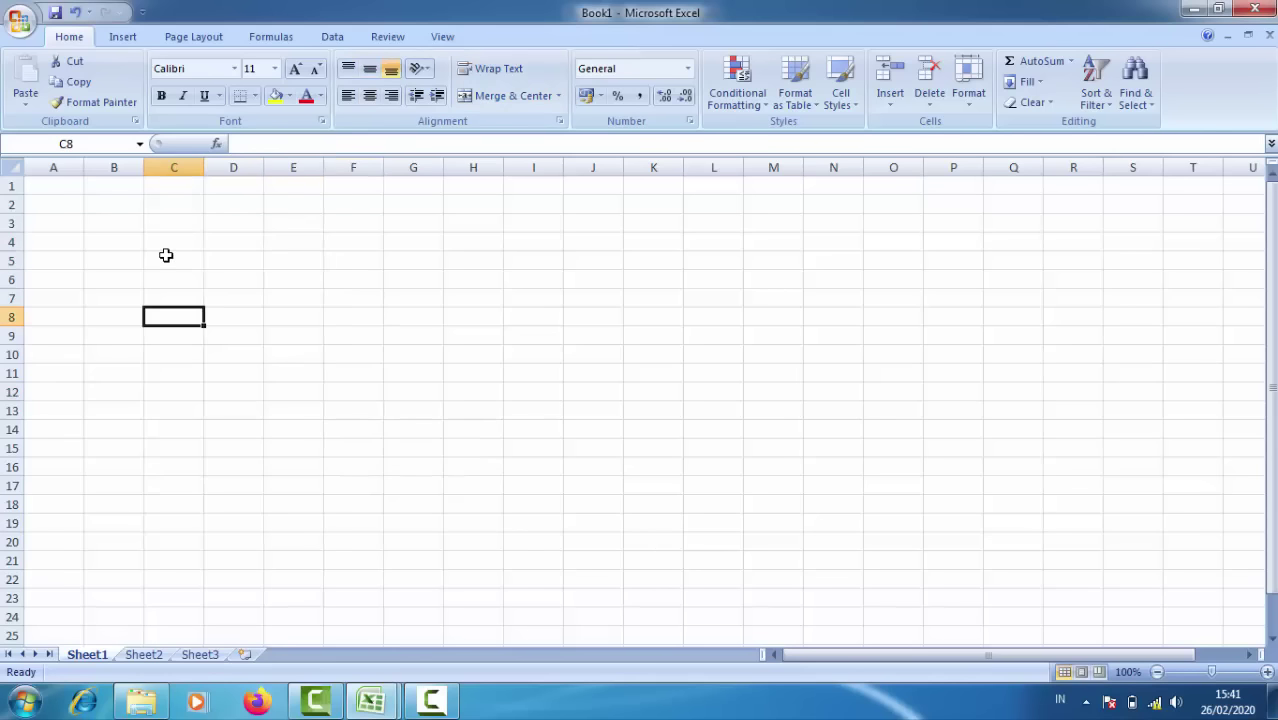
left_click(113, 206)
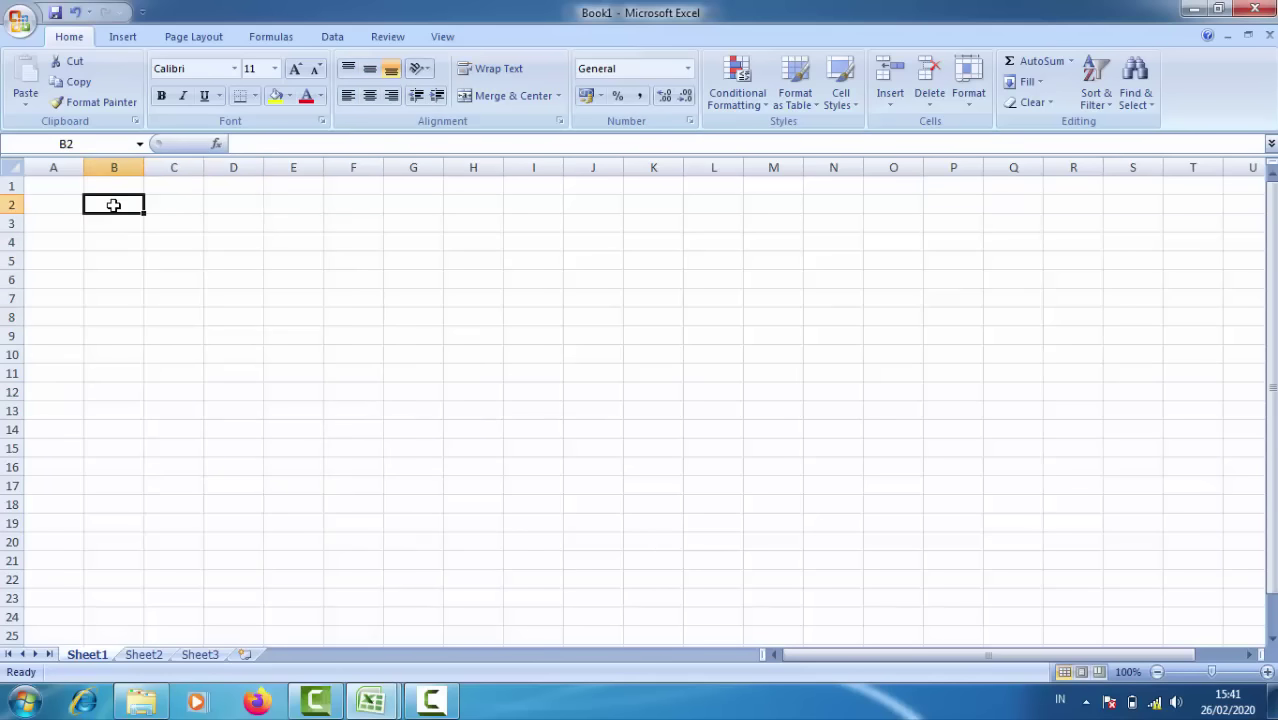
left_click(170, 296)
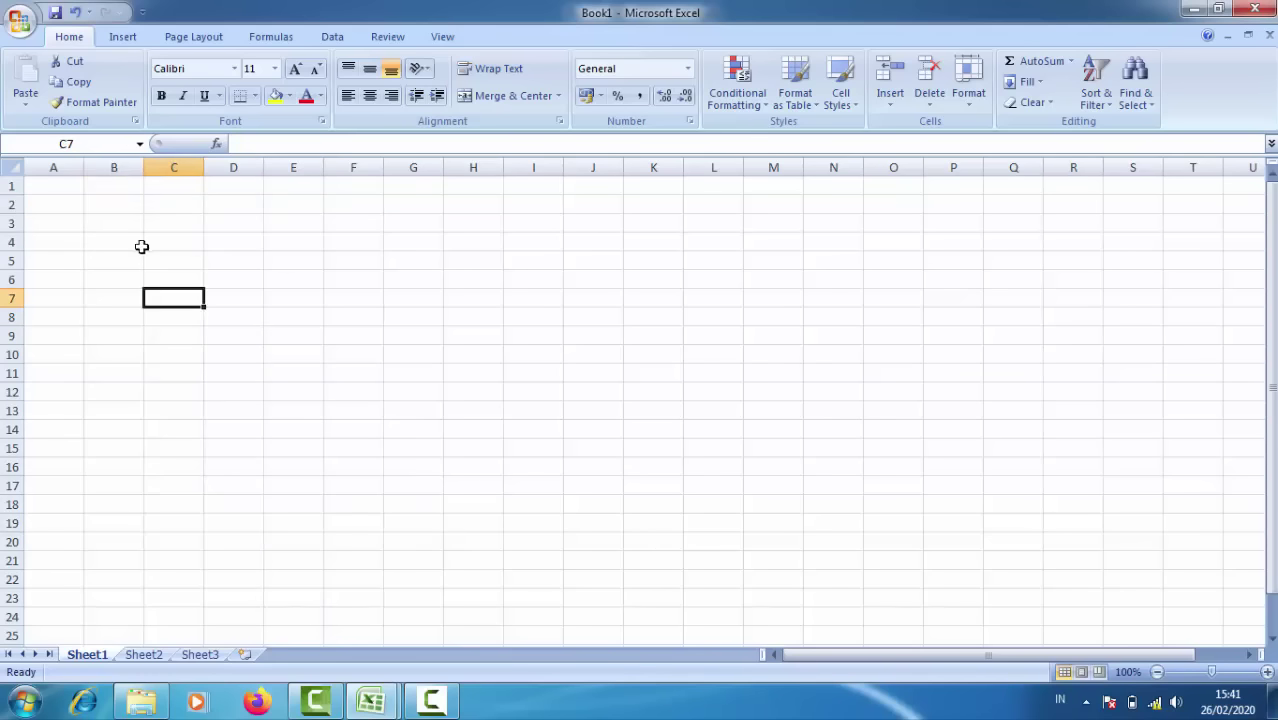
left_click(134, 245)
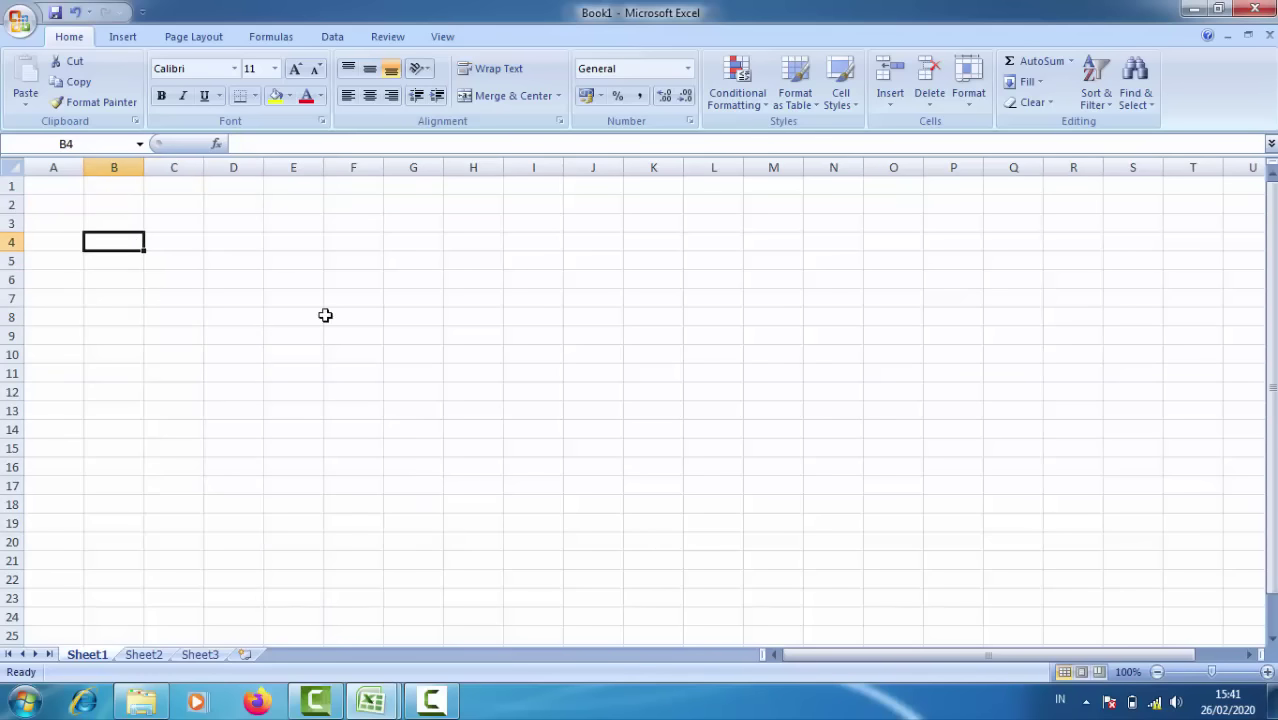
left_click(119, 208)
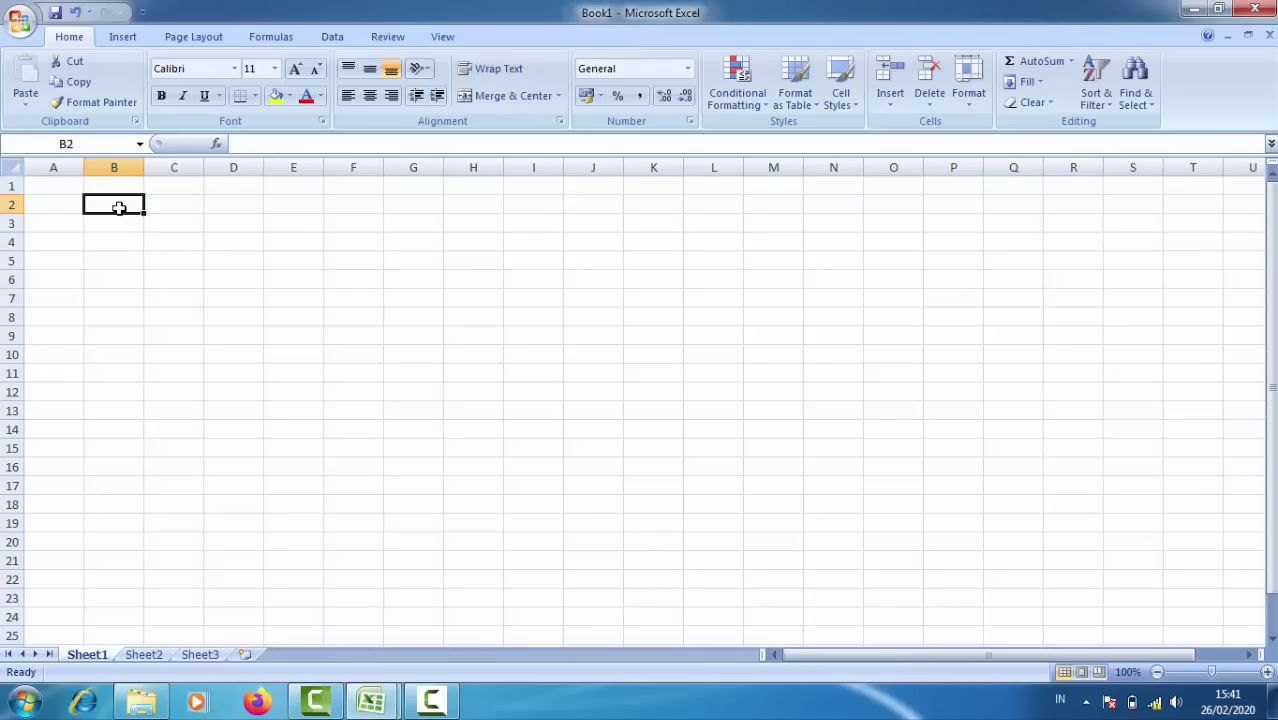
left_click(124, 238)
Merge and center cells B2:F2 and enter the title DAFTAR HADIR in them.
left_click_drag(127, 206, 340, 204)
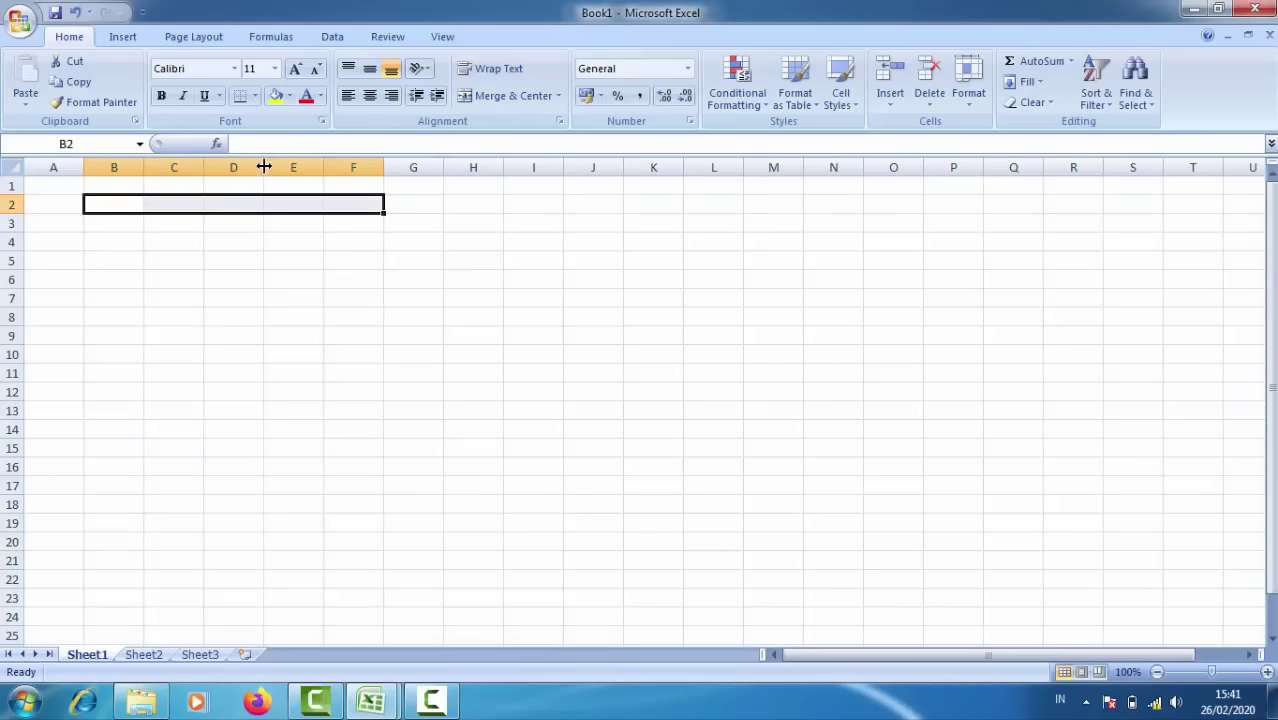
left_click(465, 101)
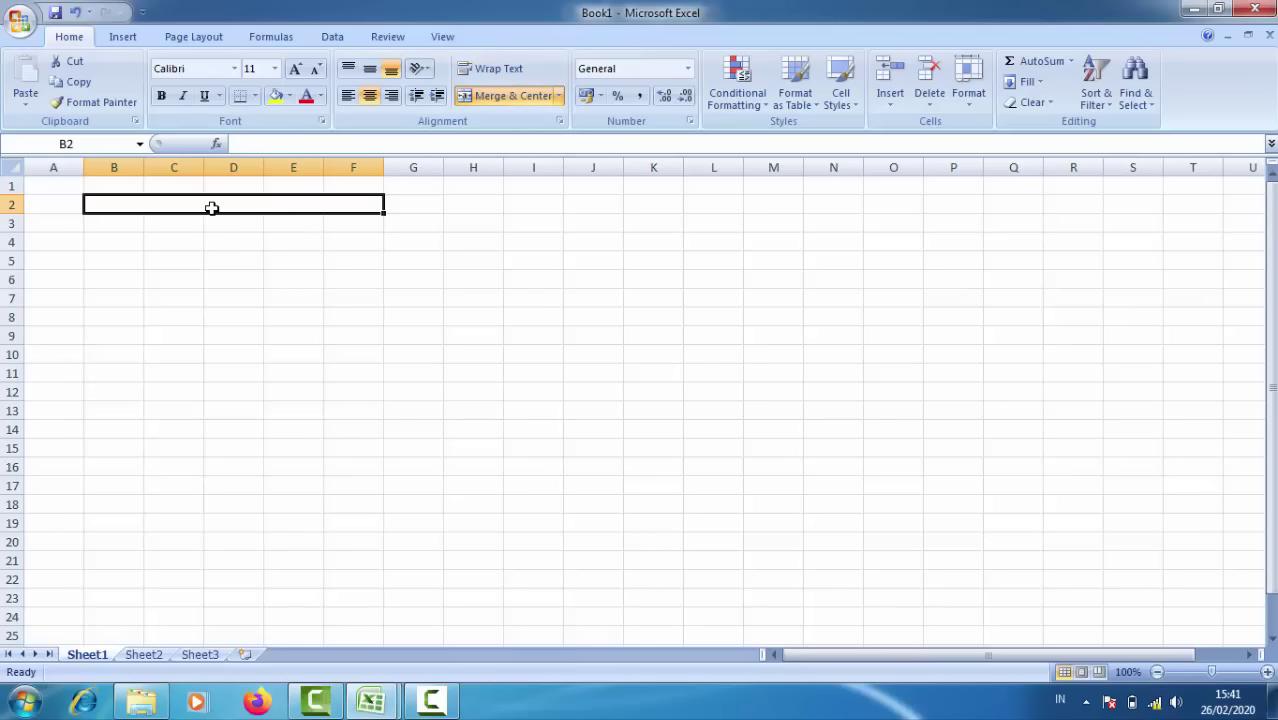
type("daftar")
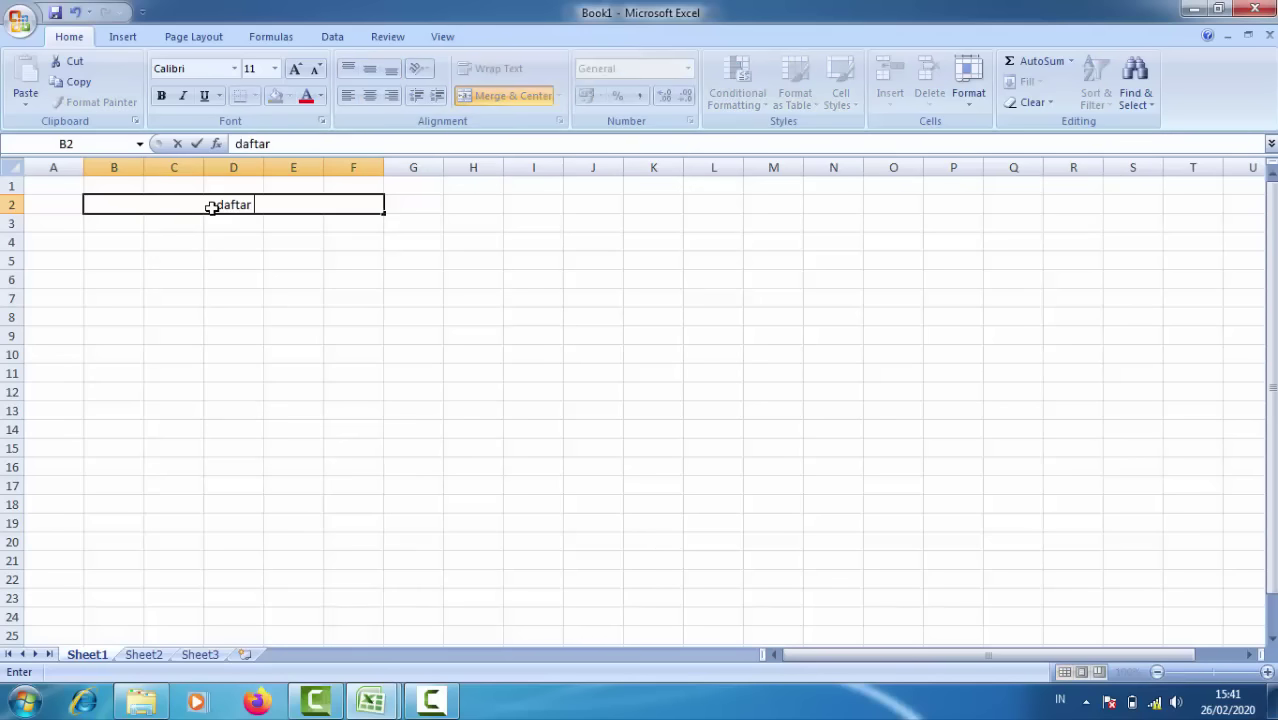
key("BackSpace")
key("BackSpace")
key("BackSpace")
key("BackSpace")
key("BackSpace")
key("BackSpace")
type("DAFTAR HADIR")
key("Return")
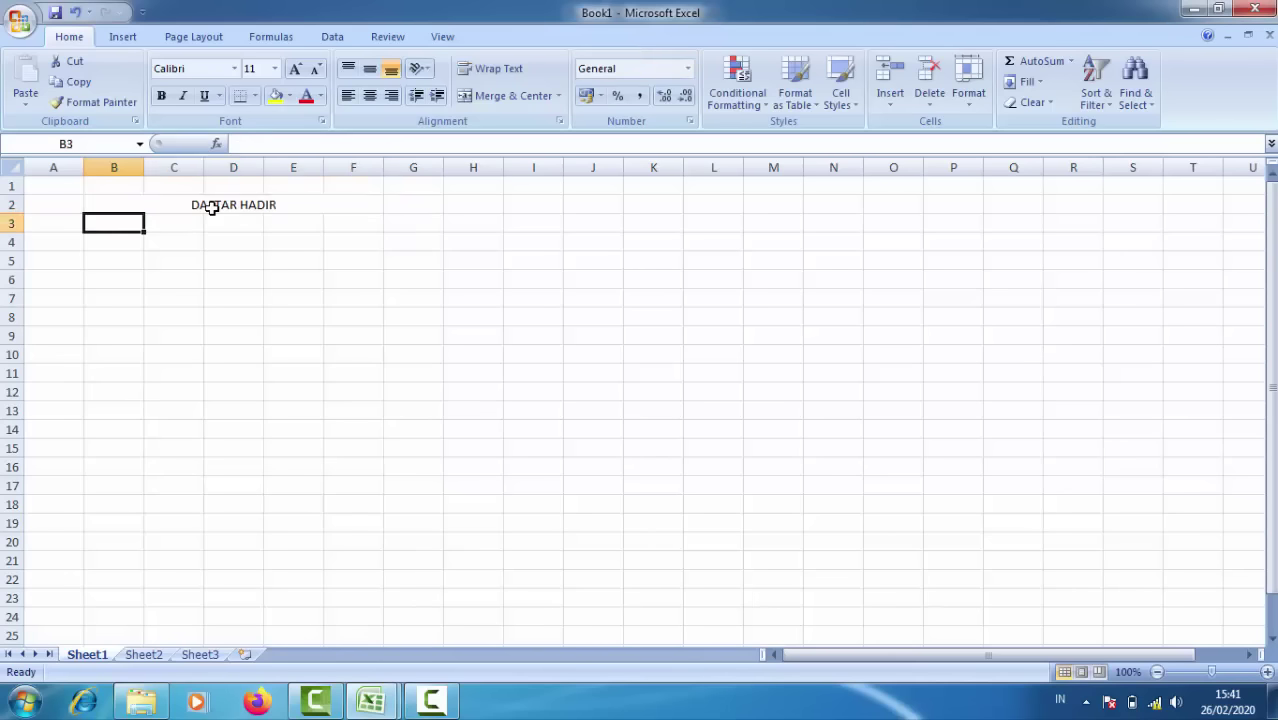
Enter the column headers NO, NAMA, NIK, JABATAN and LAIN LAIN in cells B4 to F4.
key("Return")
type("NO")
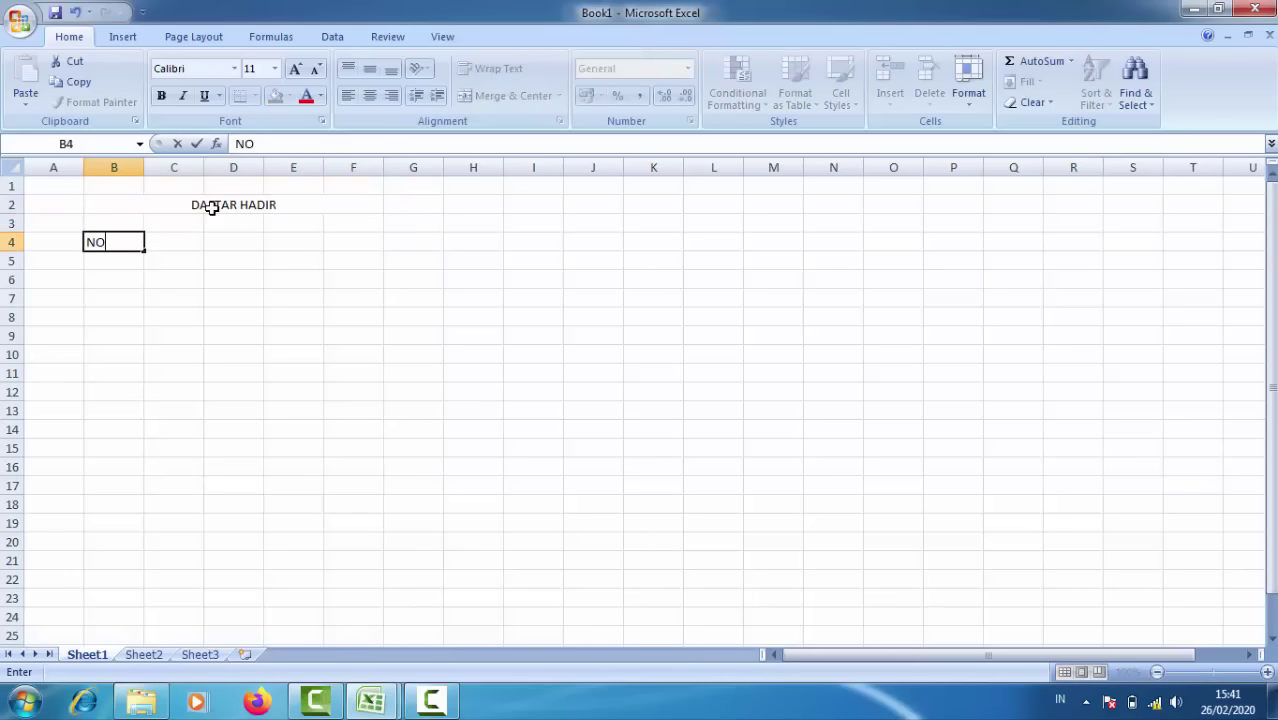
key("Tab")
type("NAMA")
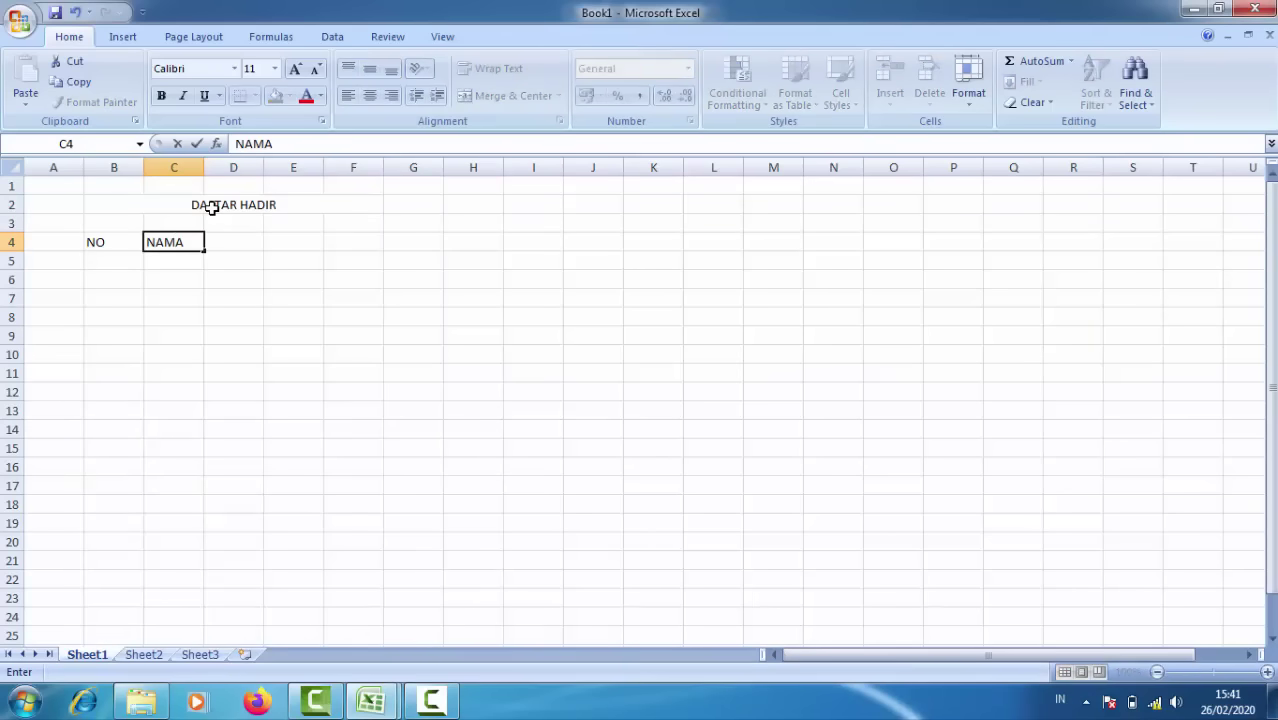
key("Tab")
type("N")
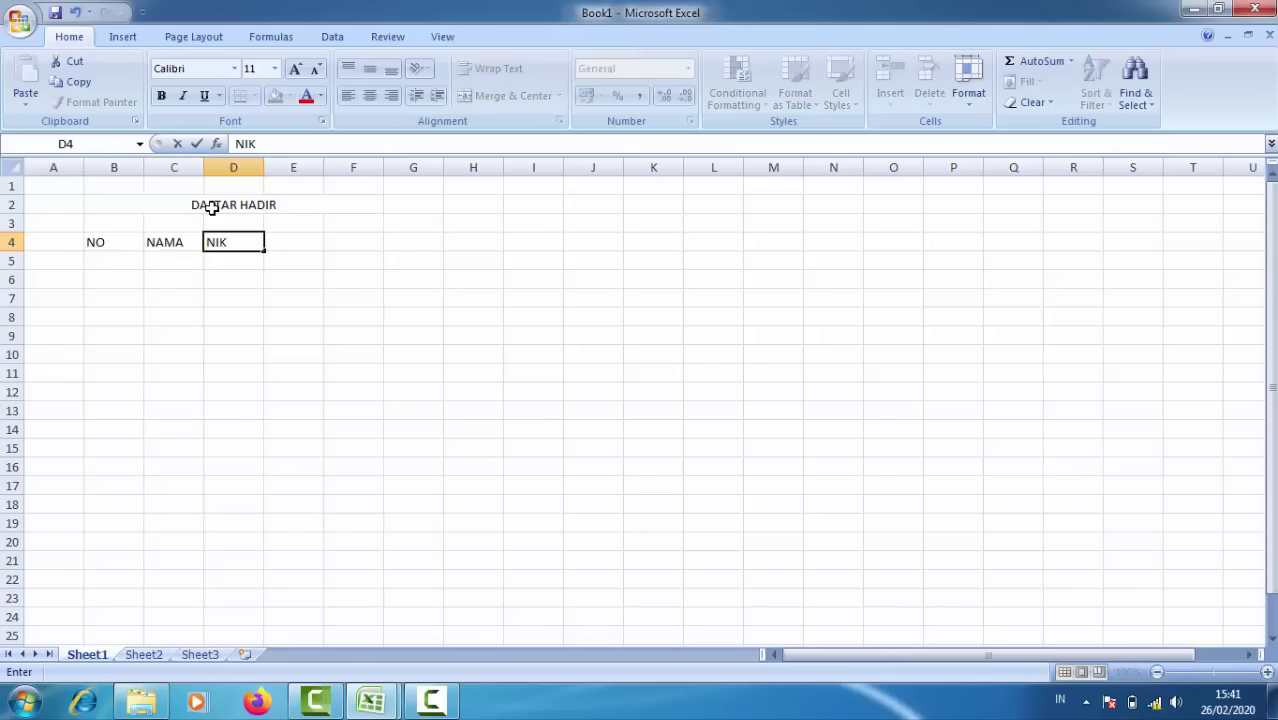
key("Tab")
type("JA")
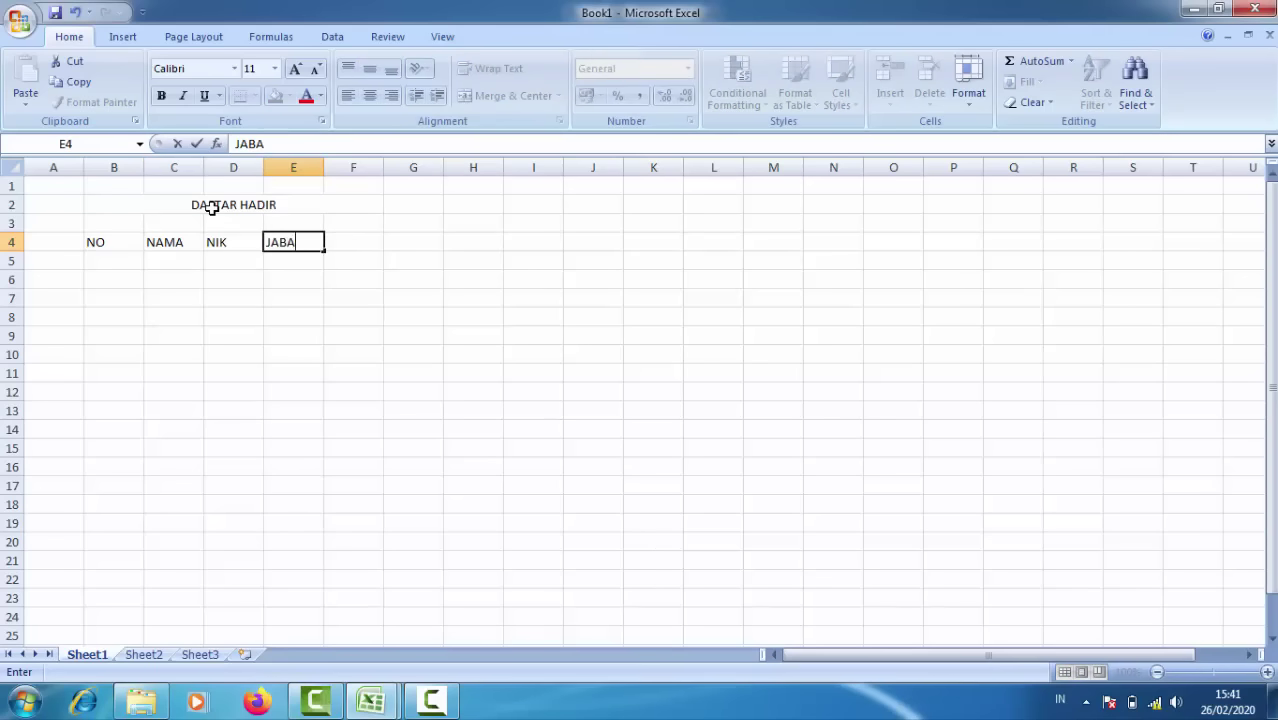
key("Tab")
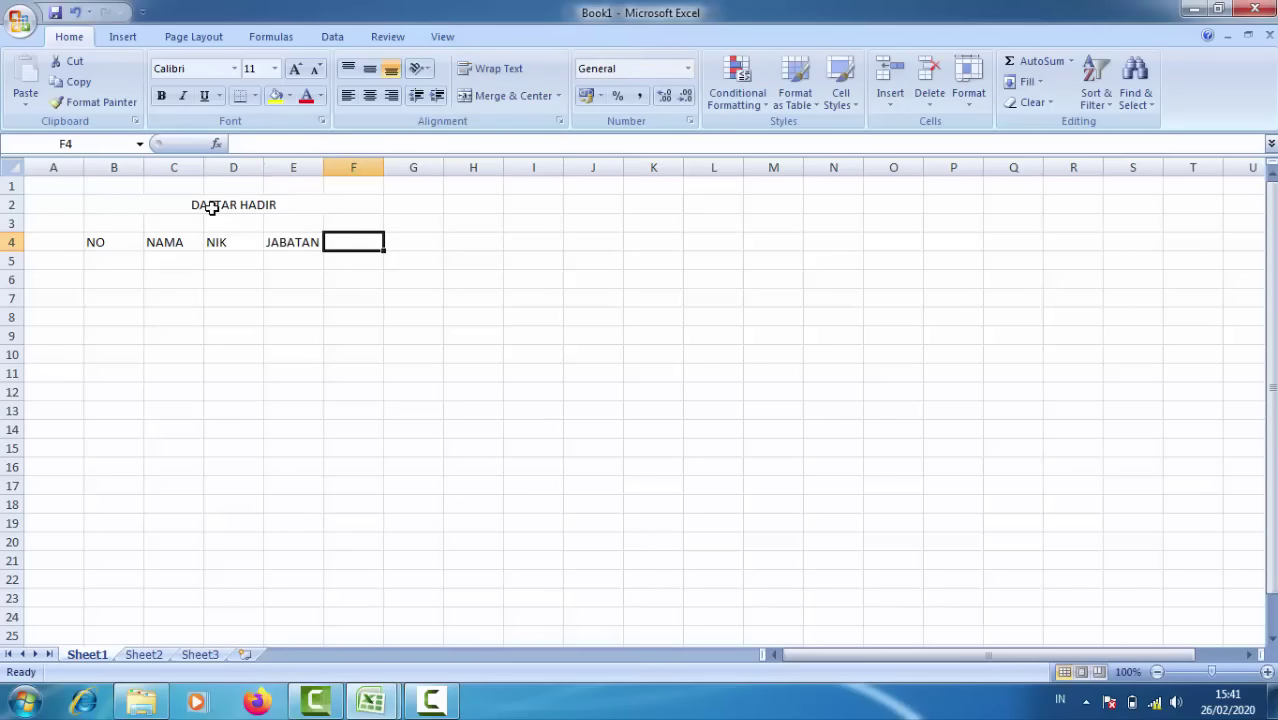
type("LAIN LA")
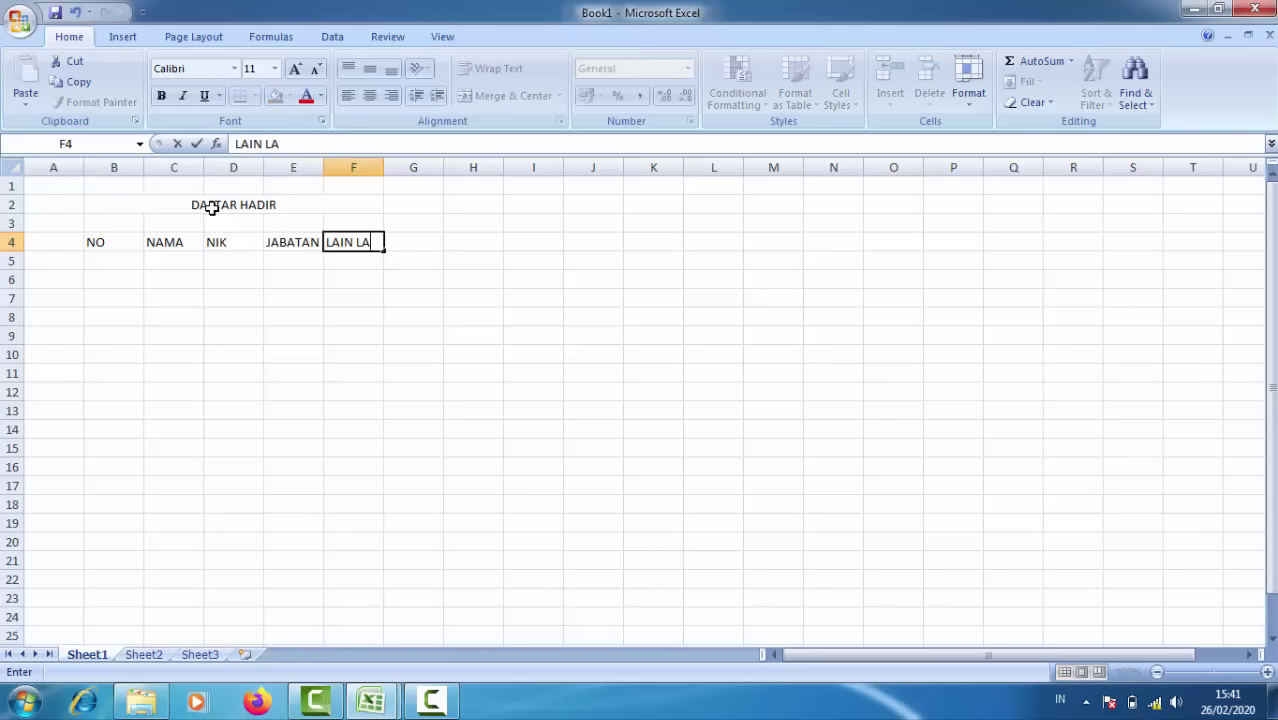
type("IN")
key("Tab")
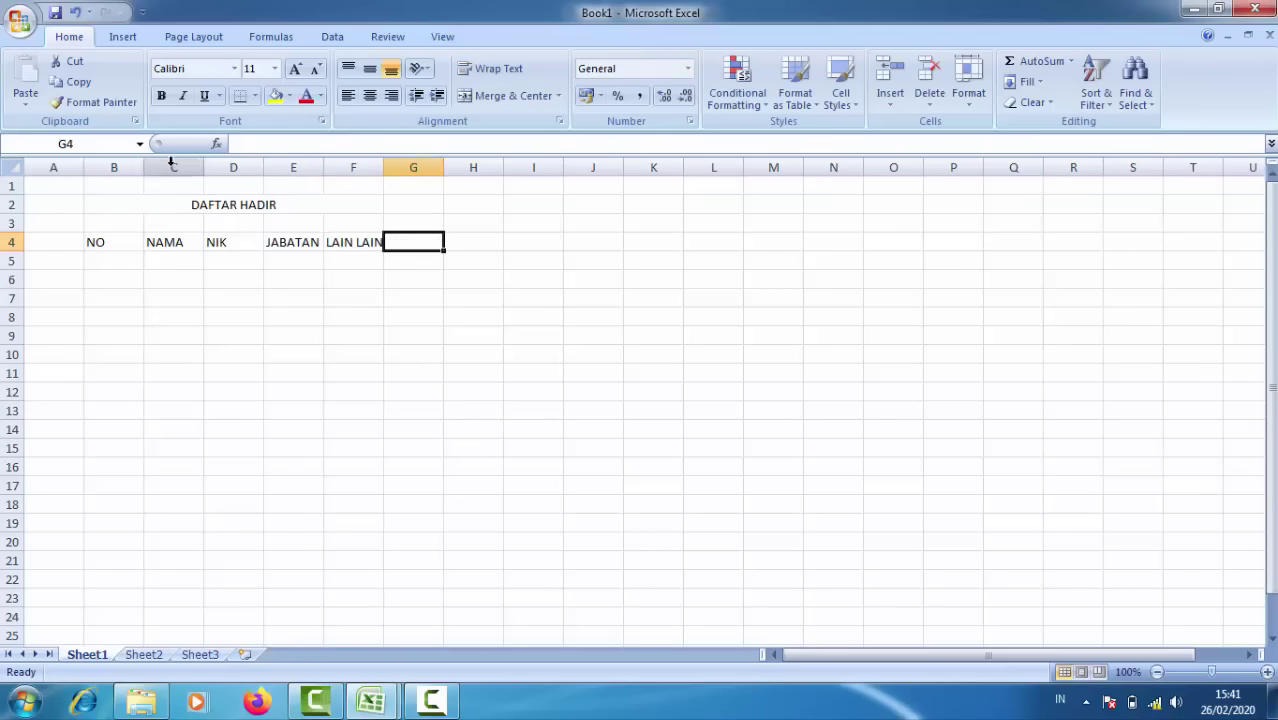
Narrow column B and widen columns C to F to one equal width.
left_click_drag(143, 170, 353, 167)
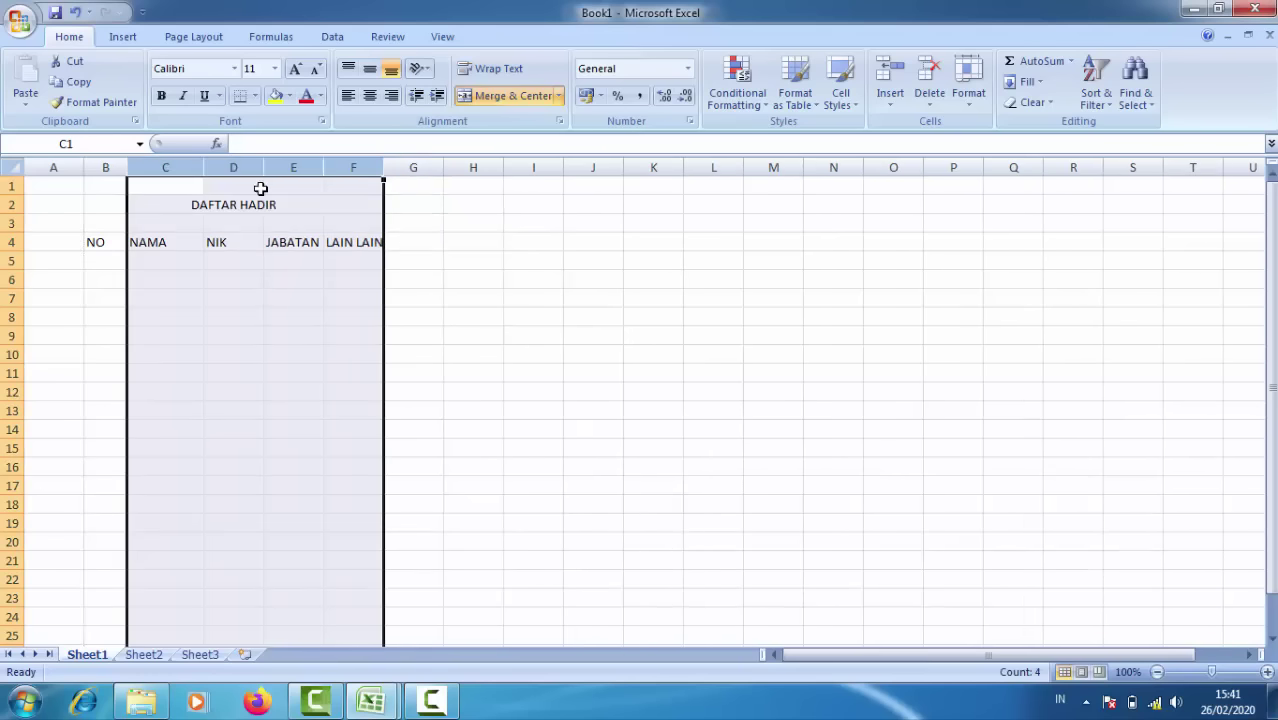
left_click_drag(203, 170, 226, 190)
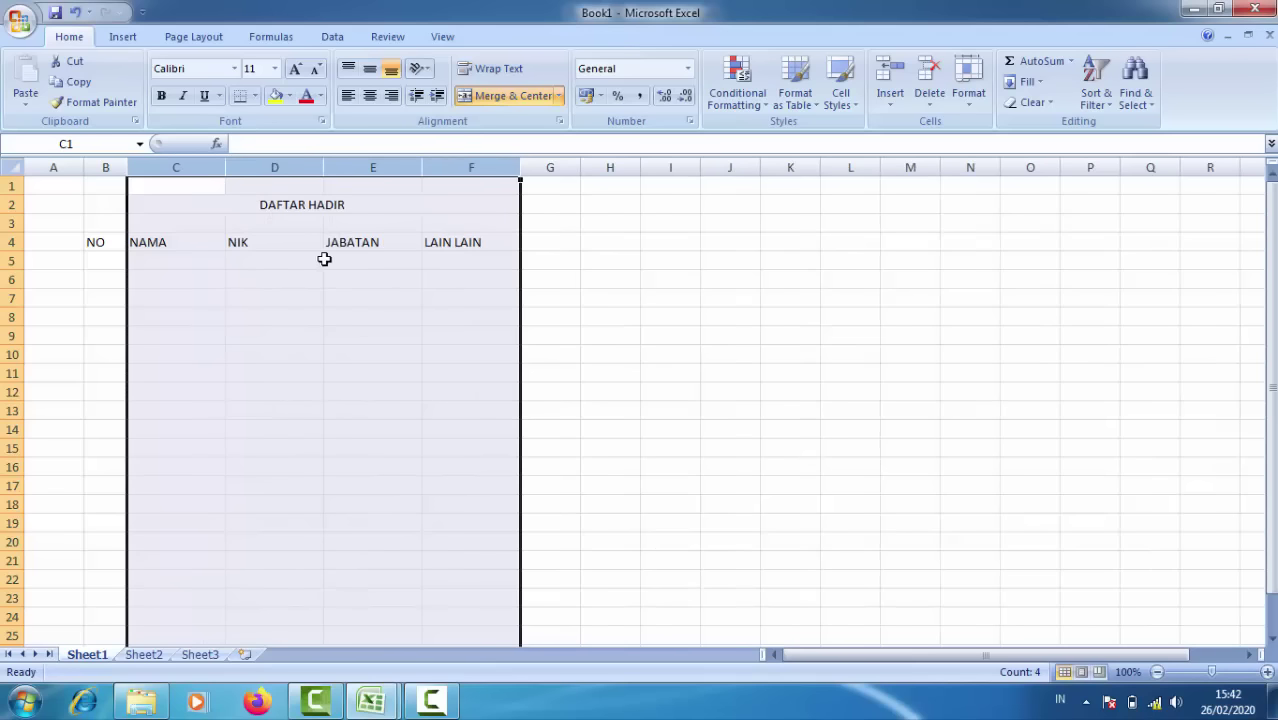
left_click(317, 297)
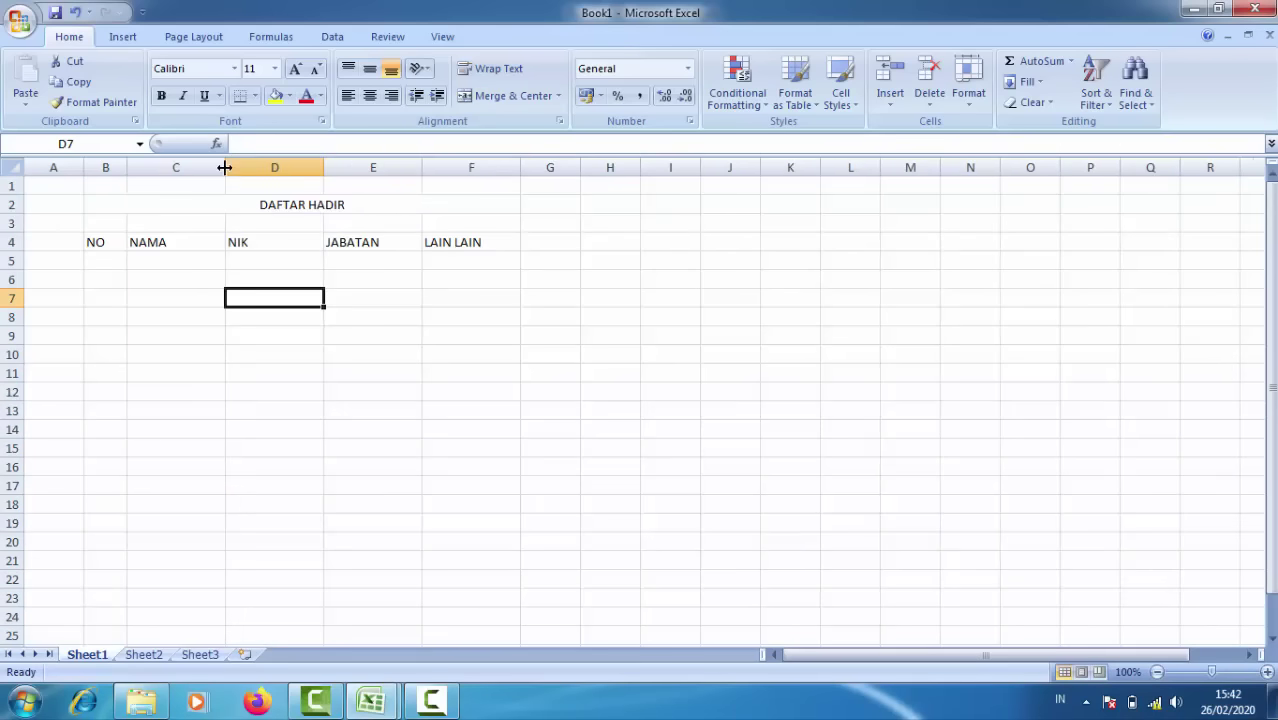
Widen the NAMA, JABATAN and LAIN LAIN columns, narrow the NIK column, and make title row 2 slightly taller.
left_click_drag(225, 167, 259, 167)
left_click_drag(359, 170, 331, 170)
left_click_drag(427, 168, 454, 168)
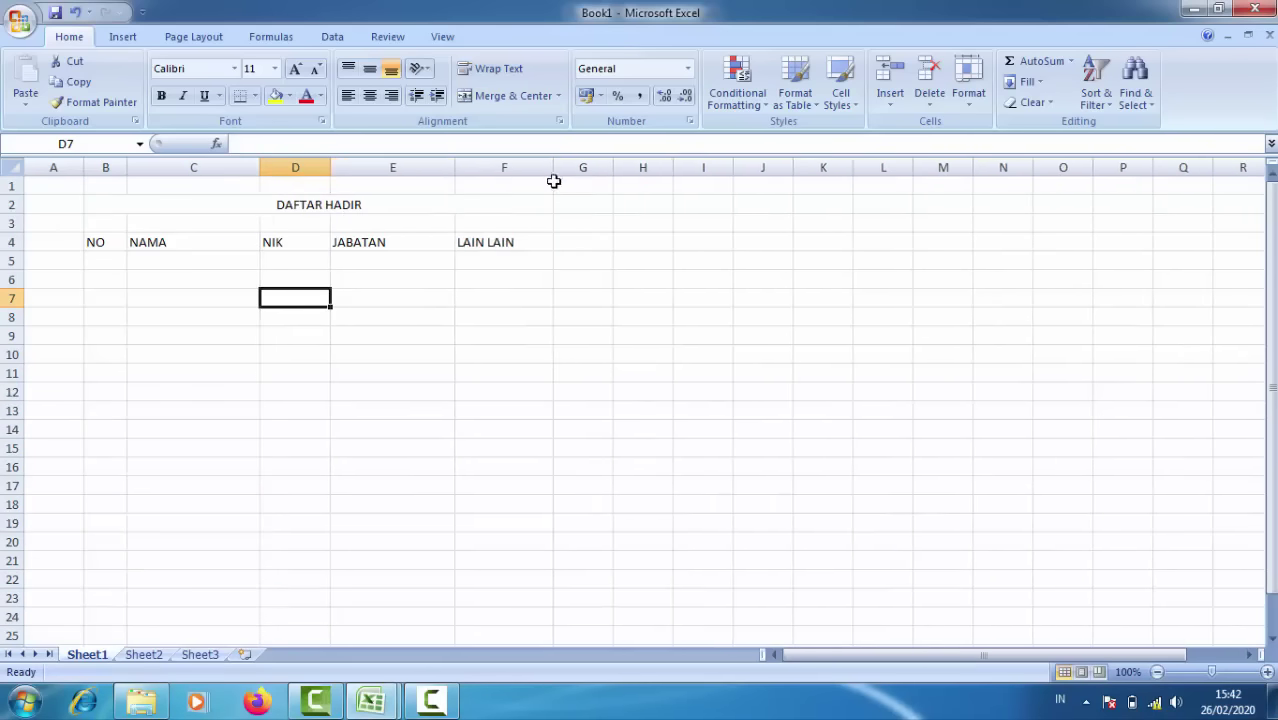
left_click_drag(553, 181, 586, 175)
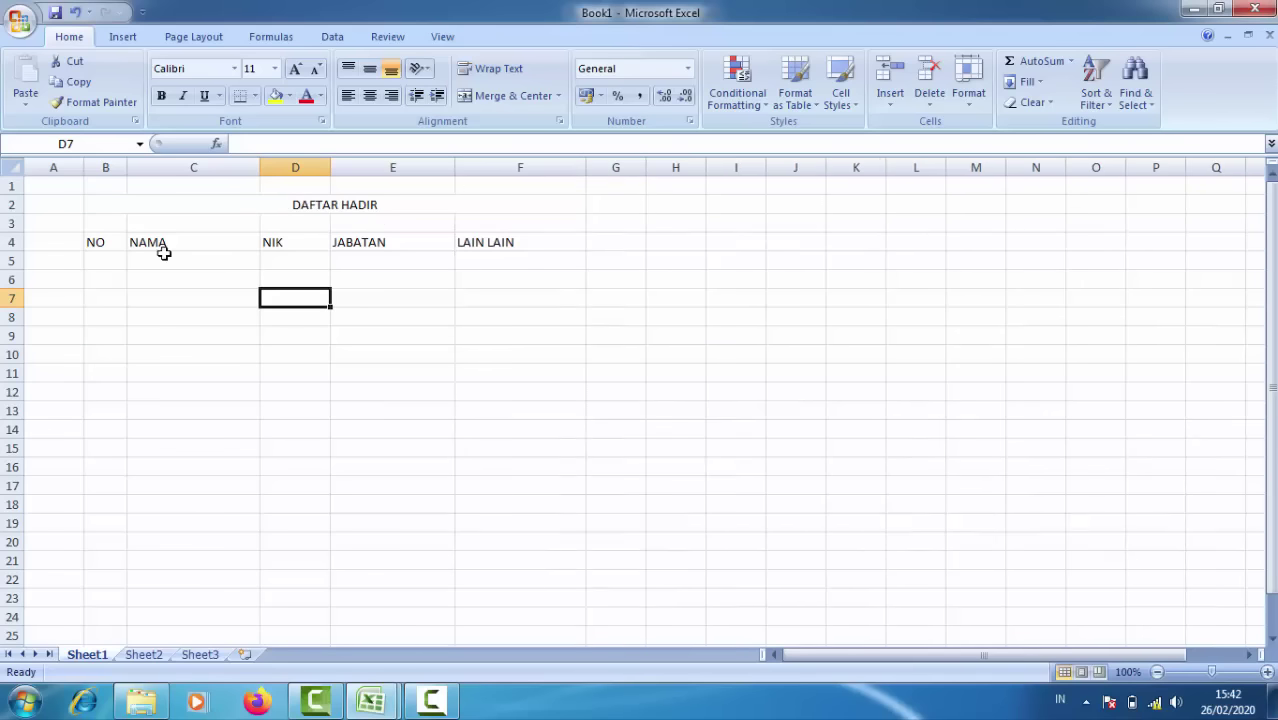
left_click_drag(13, 213, 15, 221)
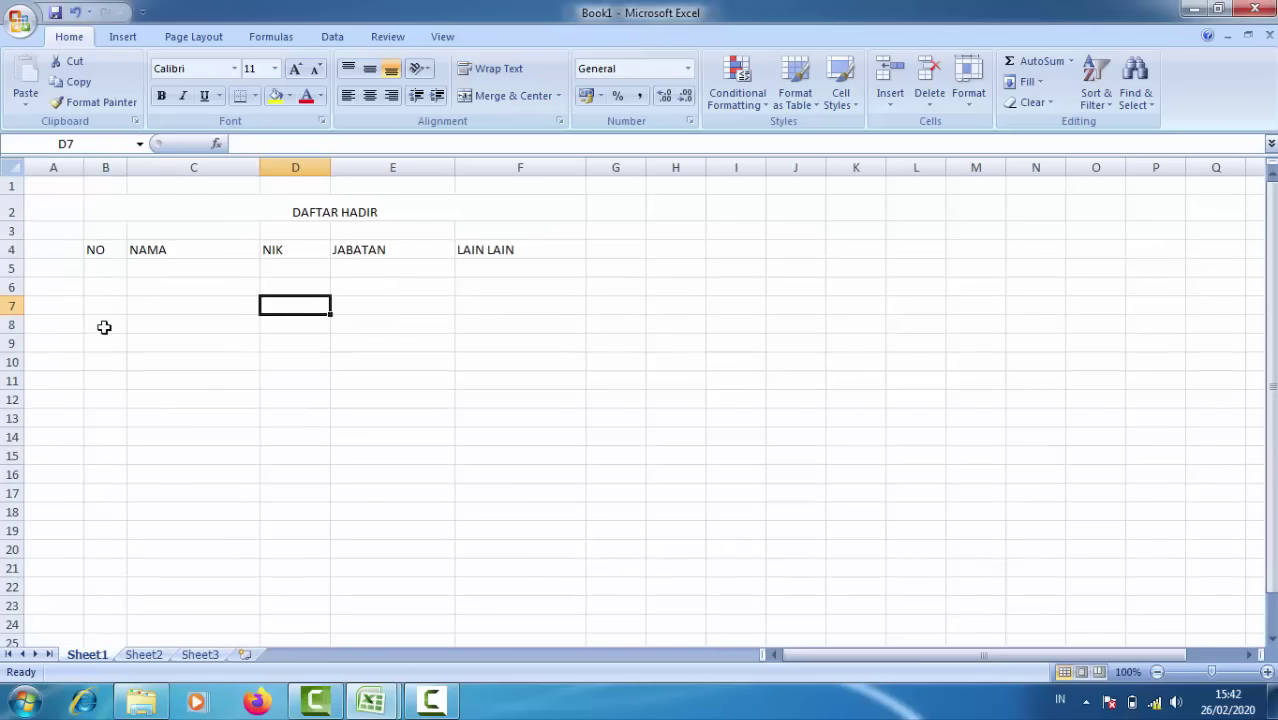
Number the NO column by entering 1 in B5 and =B5+1 in B6, and fill the formula down to B19.
left_click(111, 273)
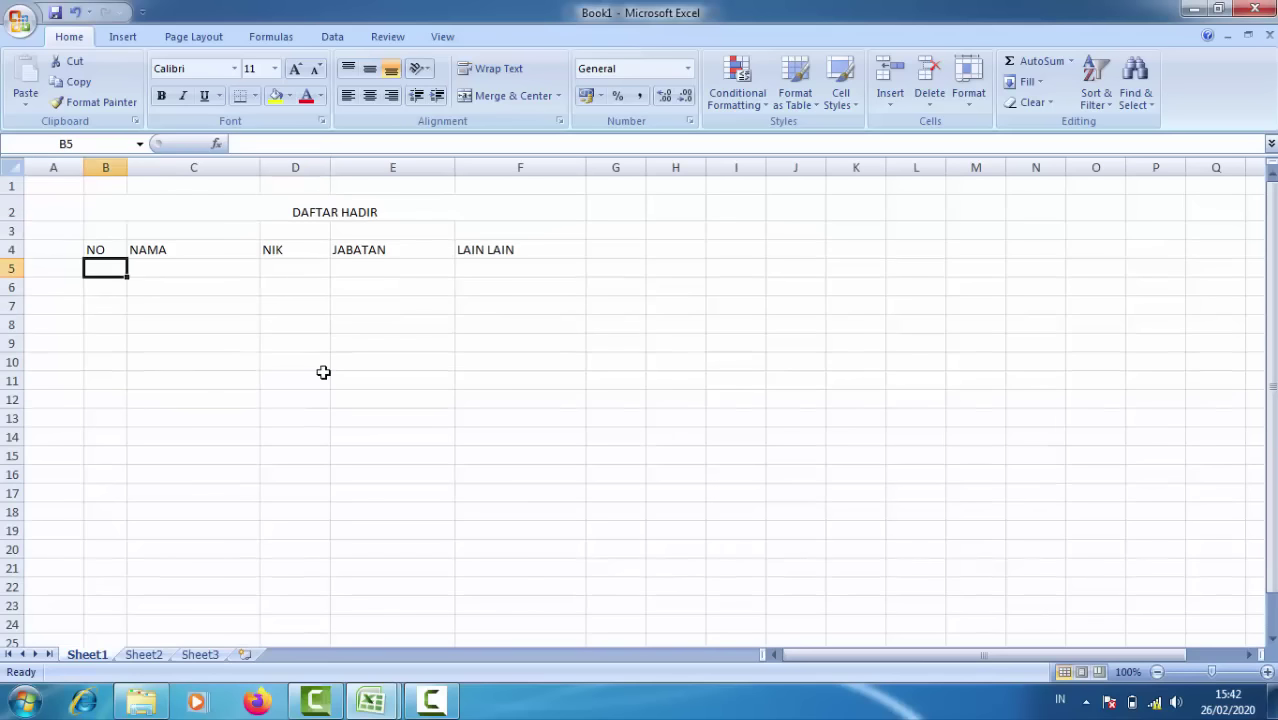
type("1")
key("Return")
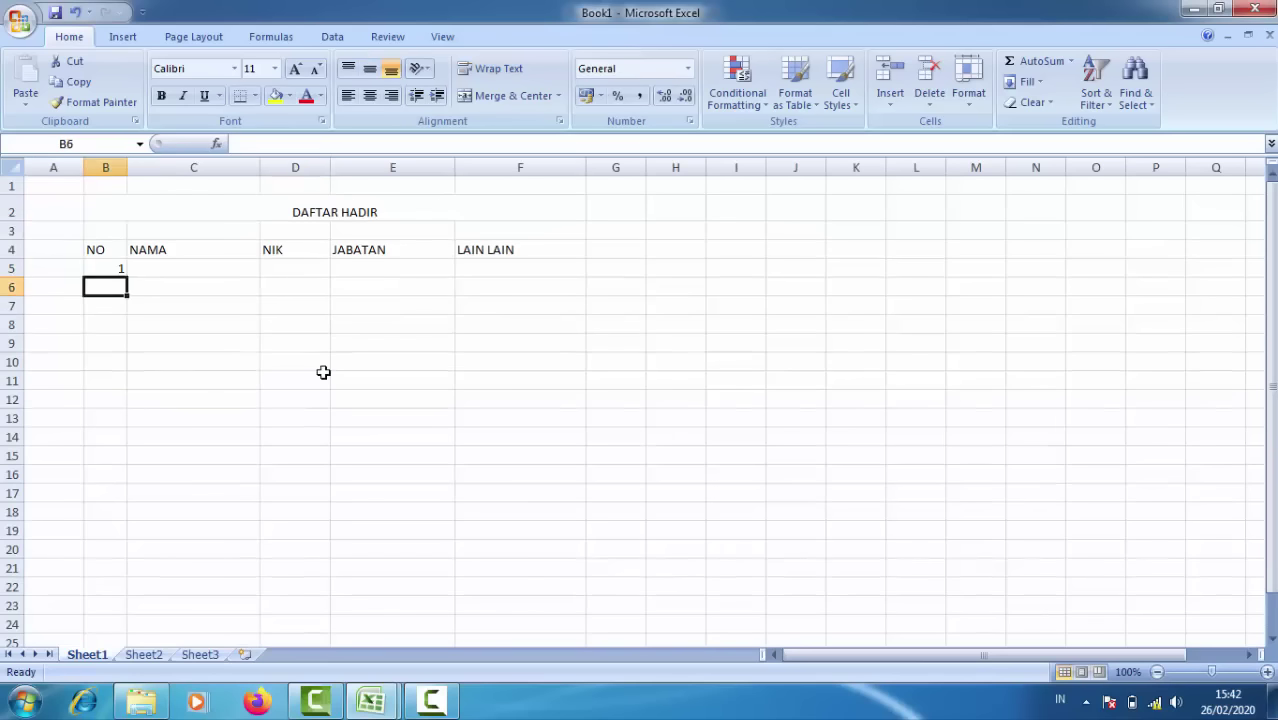
type("=")
key("Up")
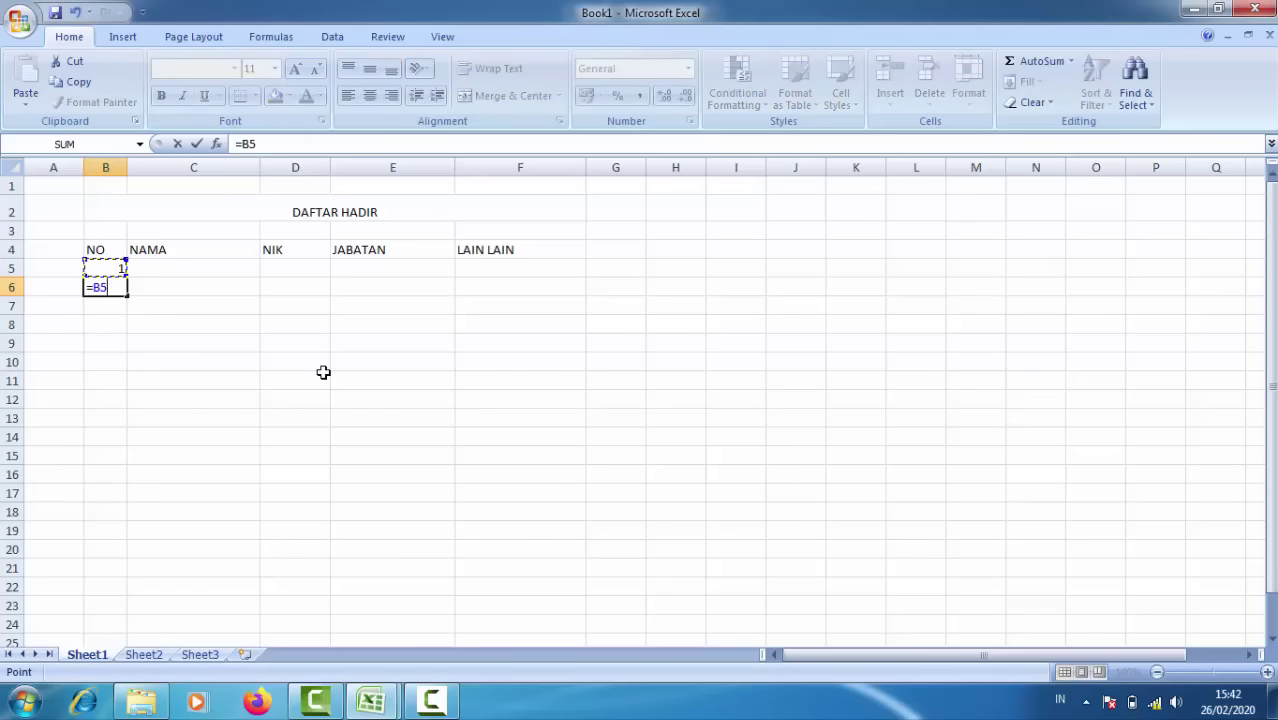
type("+1")
key("Return")
left_click(122, 289)
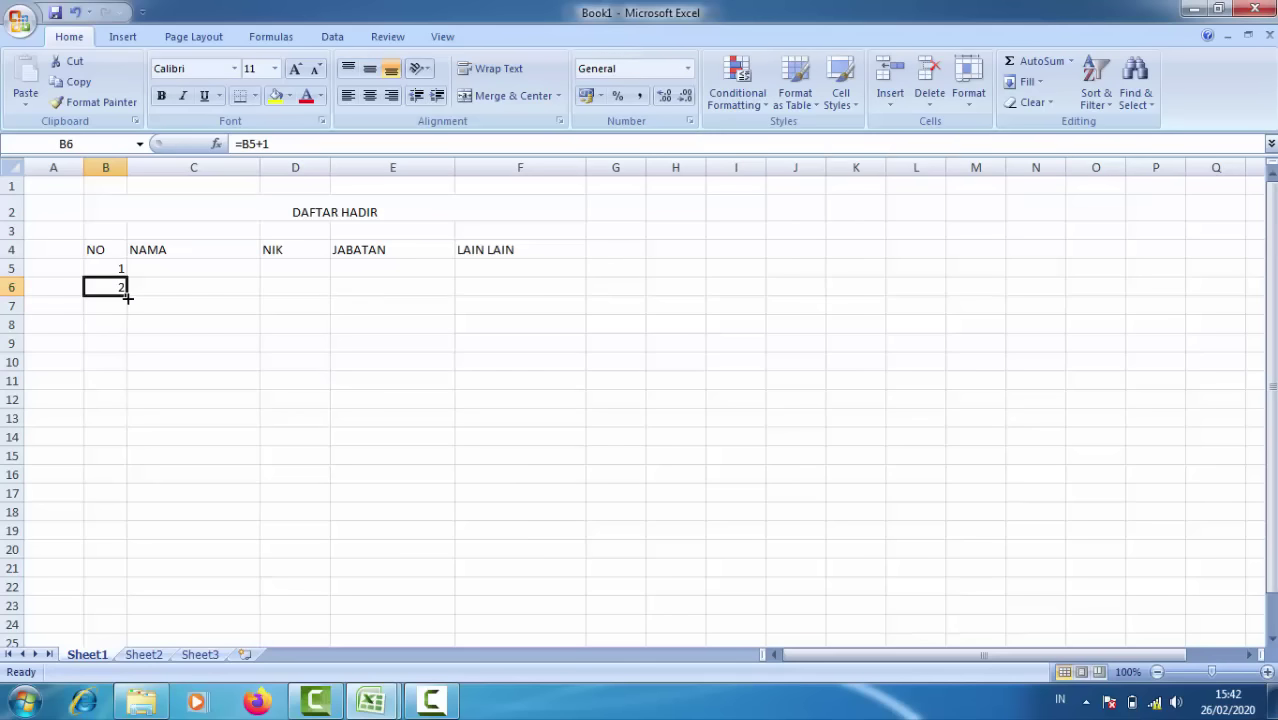
left_click_drag(127, 296, 270, 537)
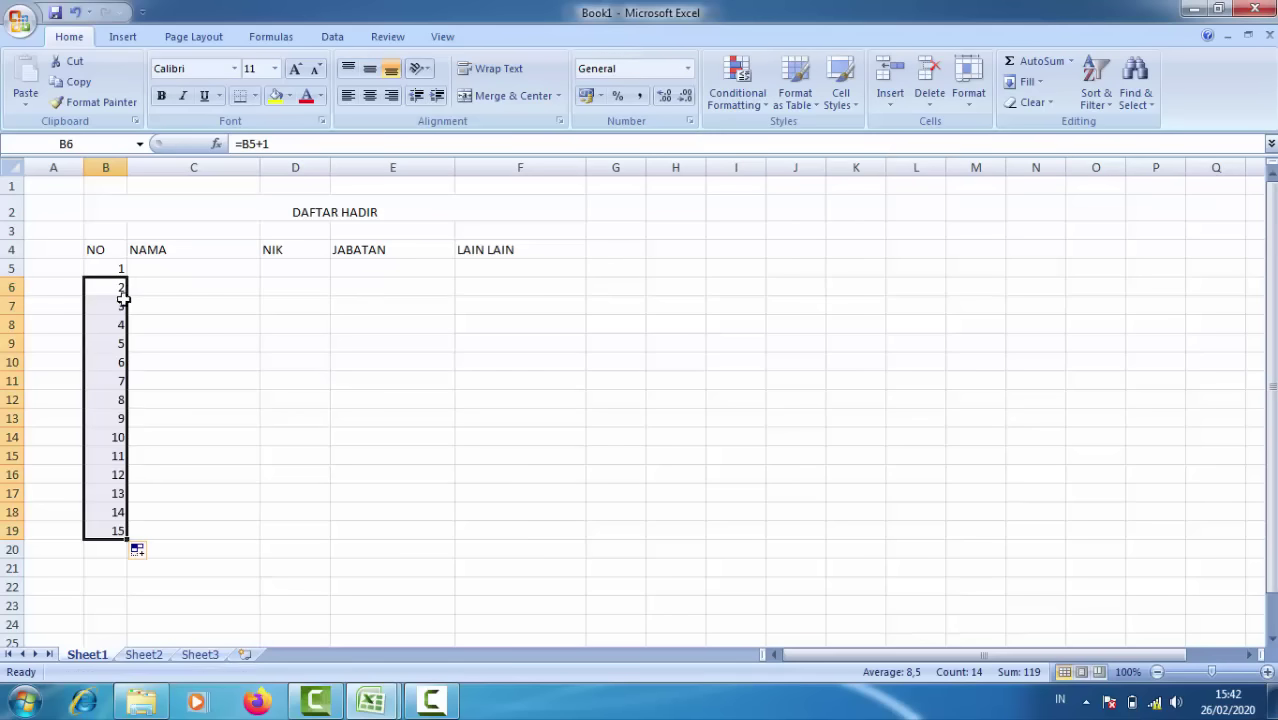
Center the contents of column B and of header row 4 horizontally.
left_click(105, 167)
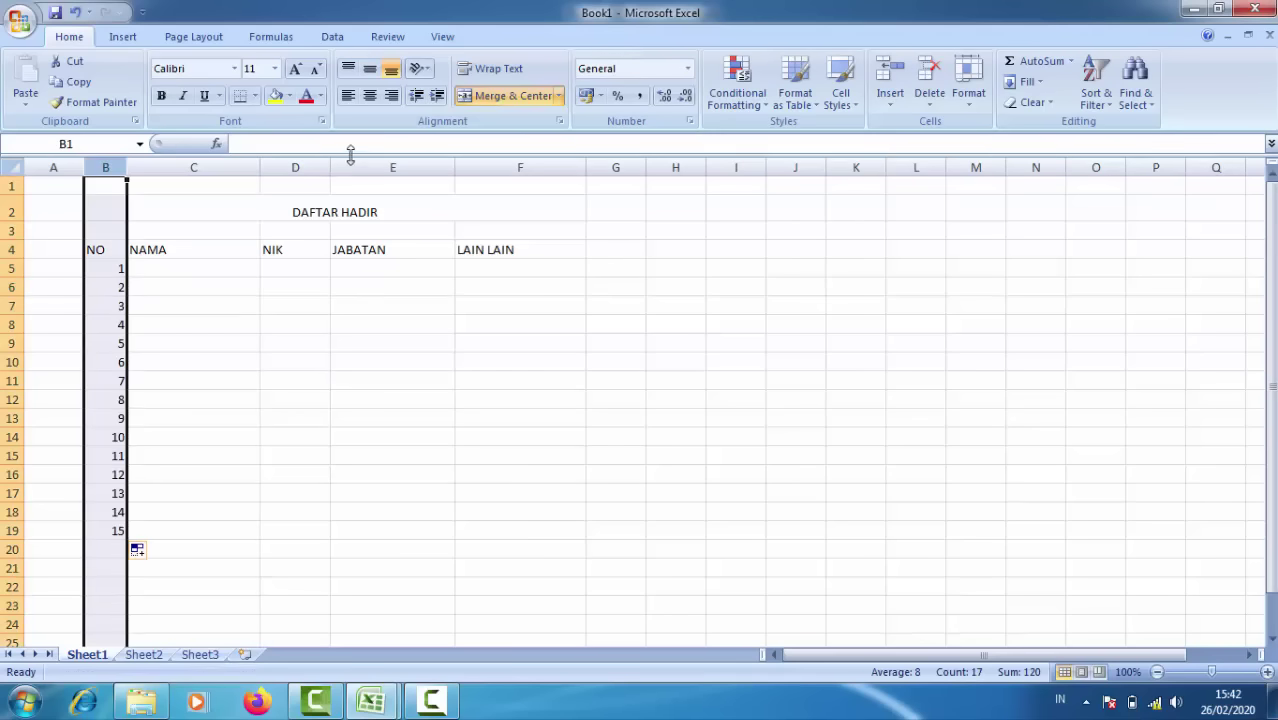
left_click(369, 95)
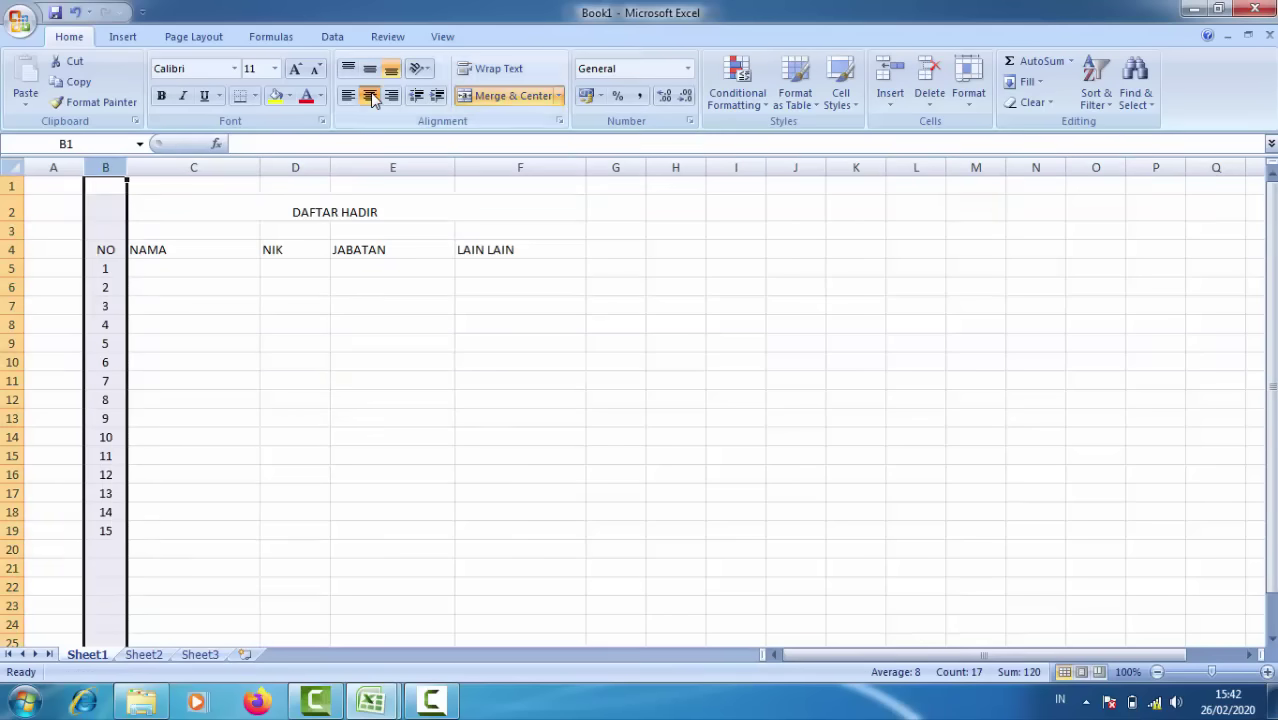
left_click(9, 249)
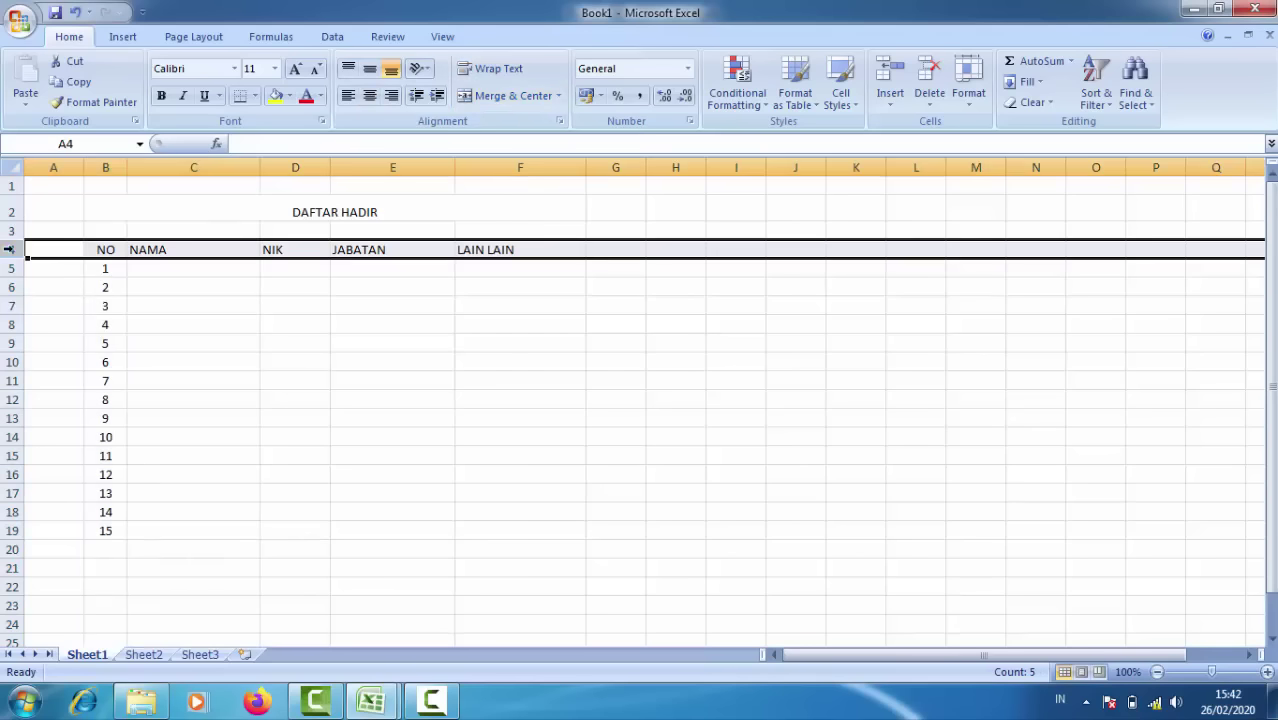
left_click(372, 96)
left_click(297, 212)
left_click(300, 326)
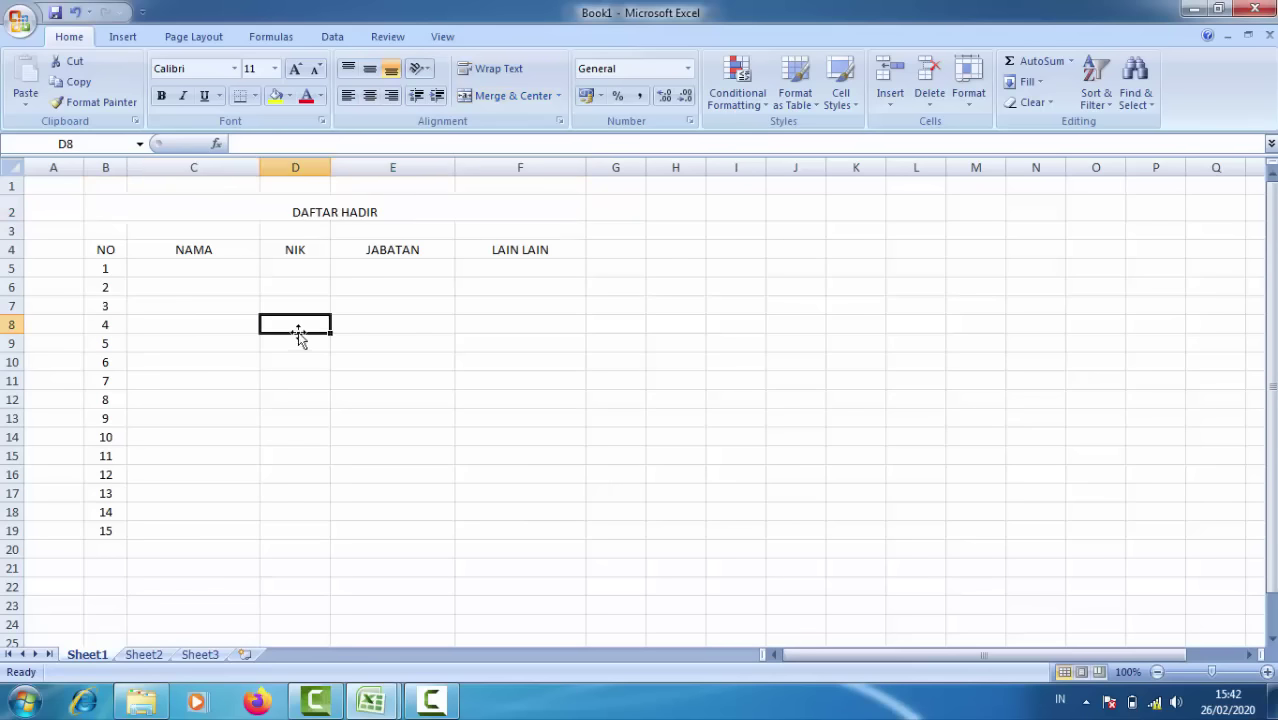
Make header row 4 taller and increase the height of rows 5 to 19 equally.
left_click_drag(10, 258, 15, 318)
left_click(105, 278)
left_click_drag(18, 370, 18, 537)
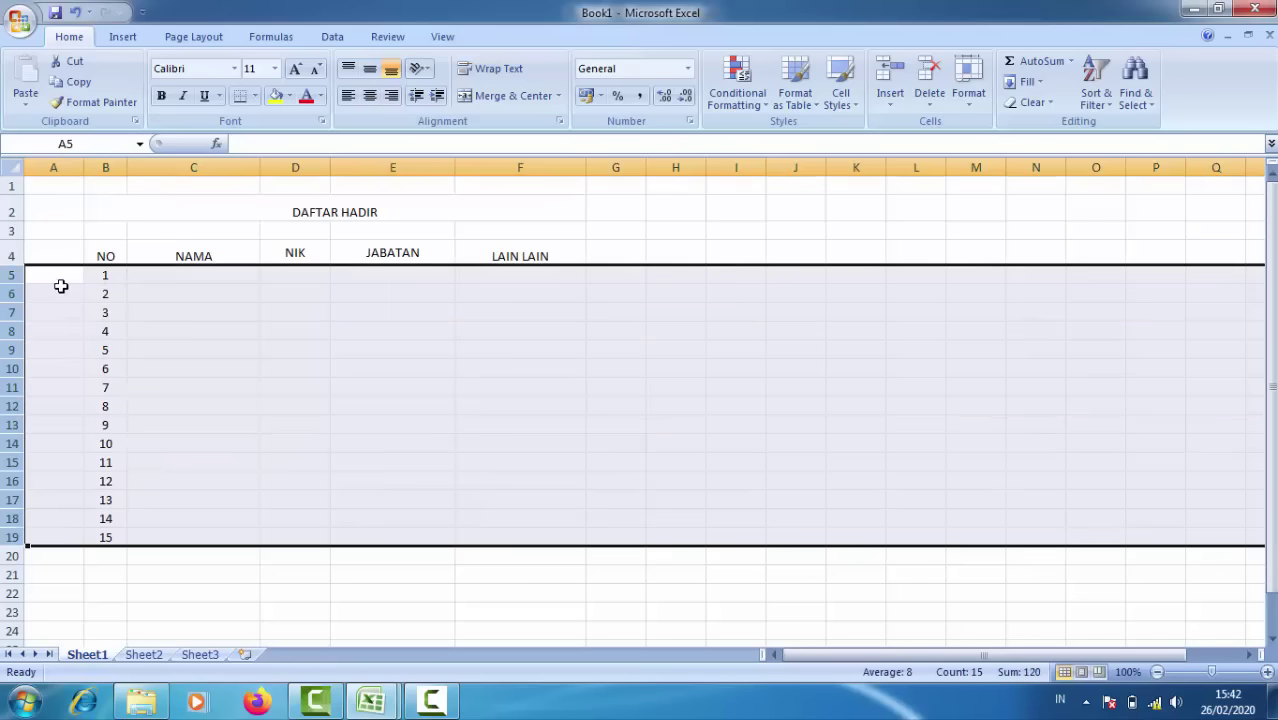
left_click_drag(10, 284, 10, 286)
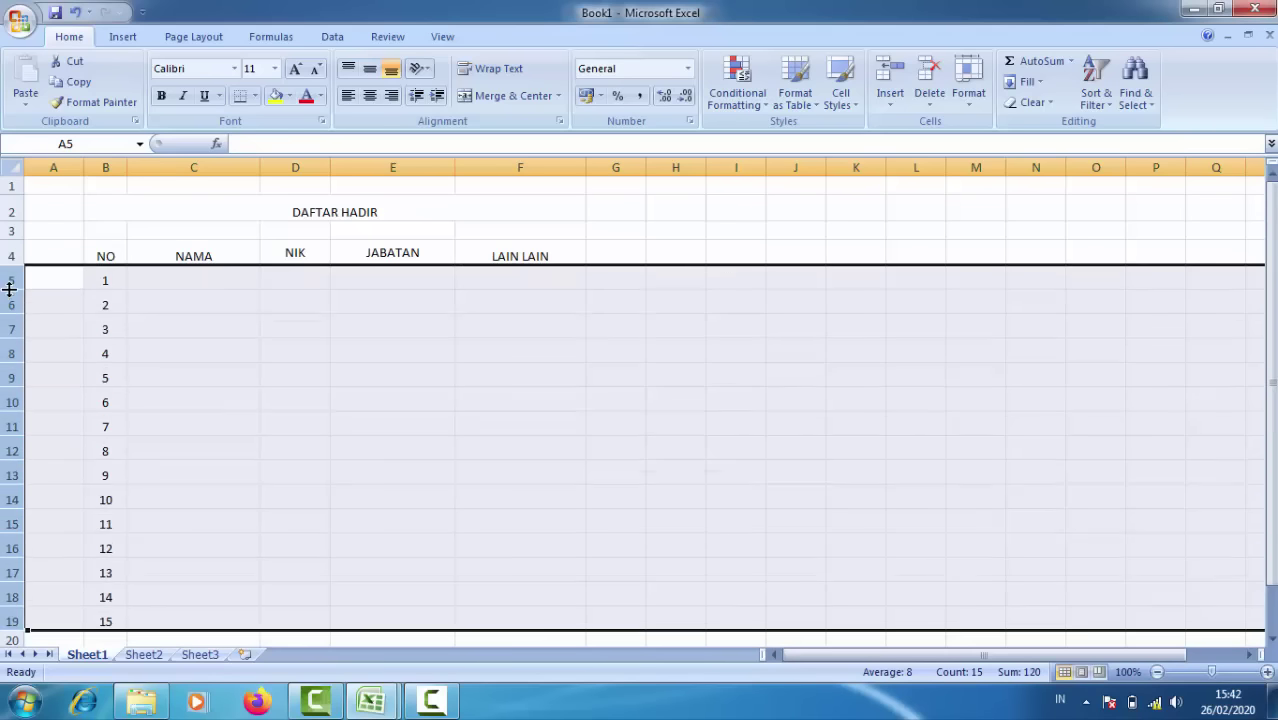
left_click(444, 394)
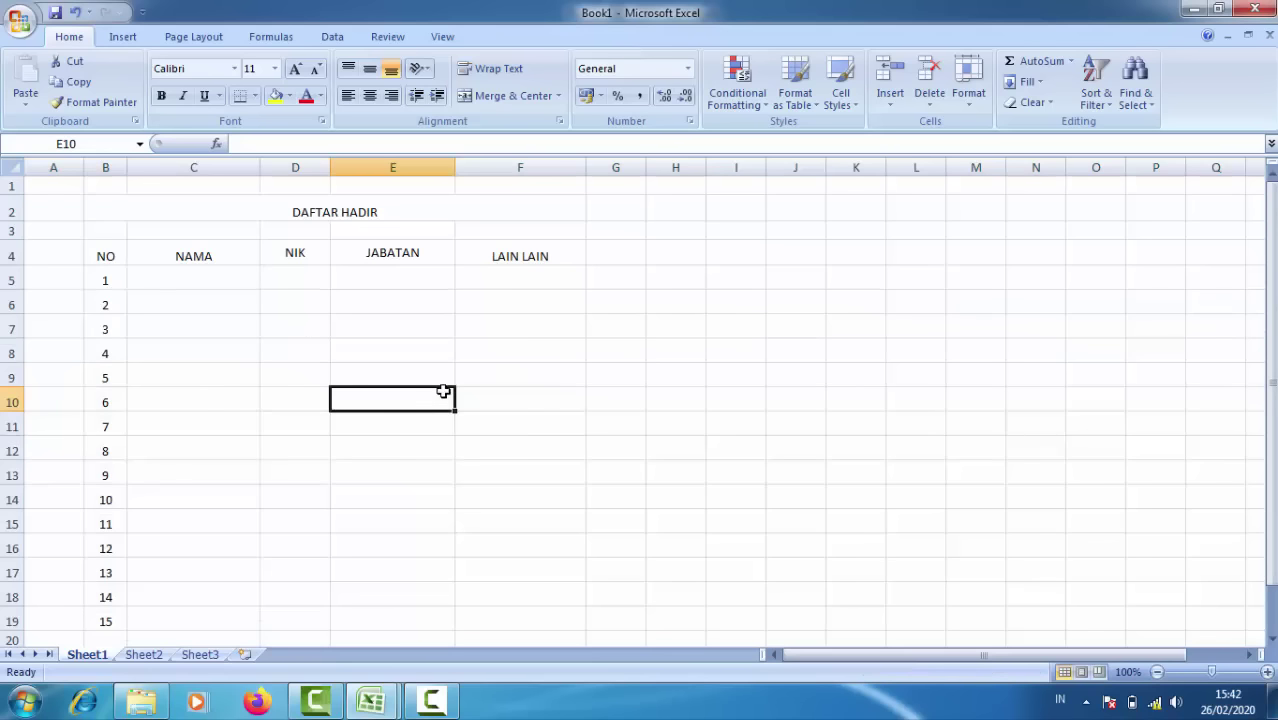
left_click(376, 352)
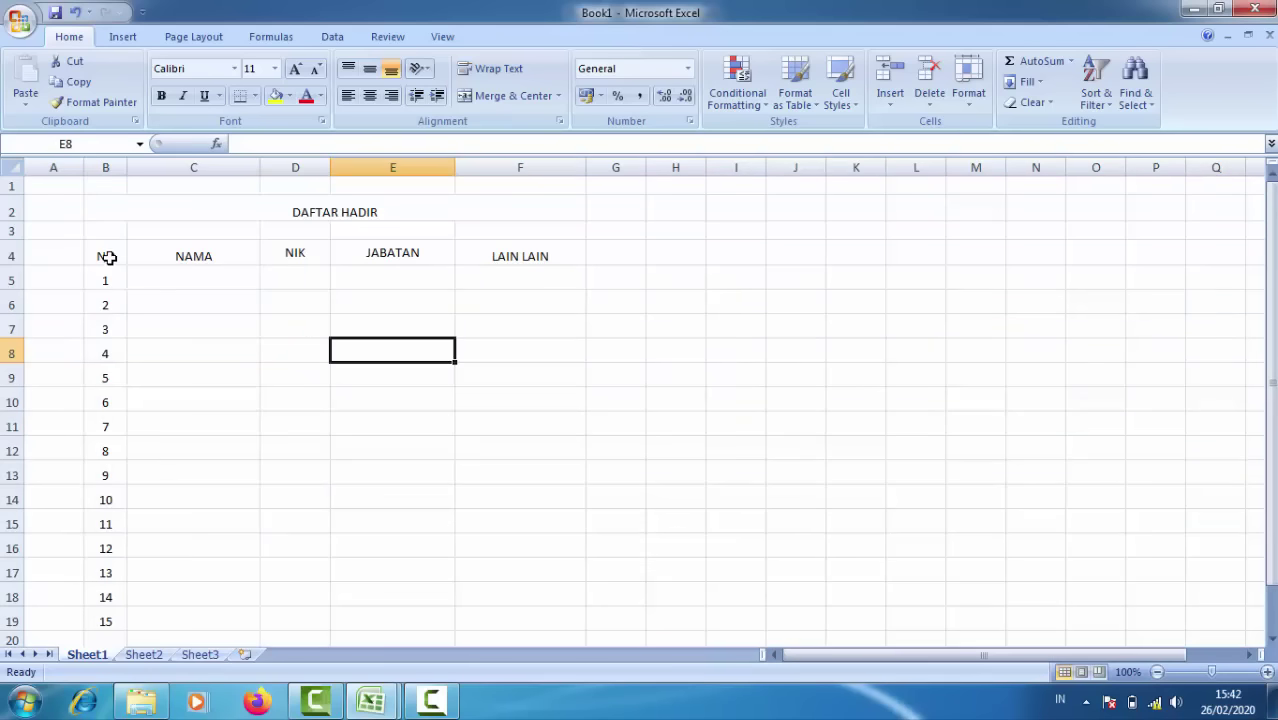
left_click_drag(108, 256, 543, 255)
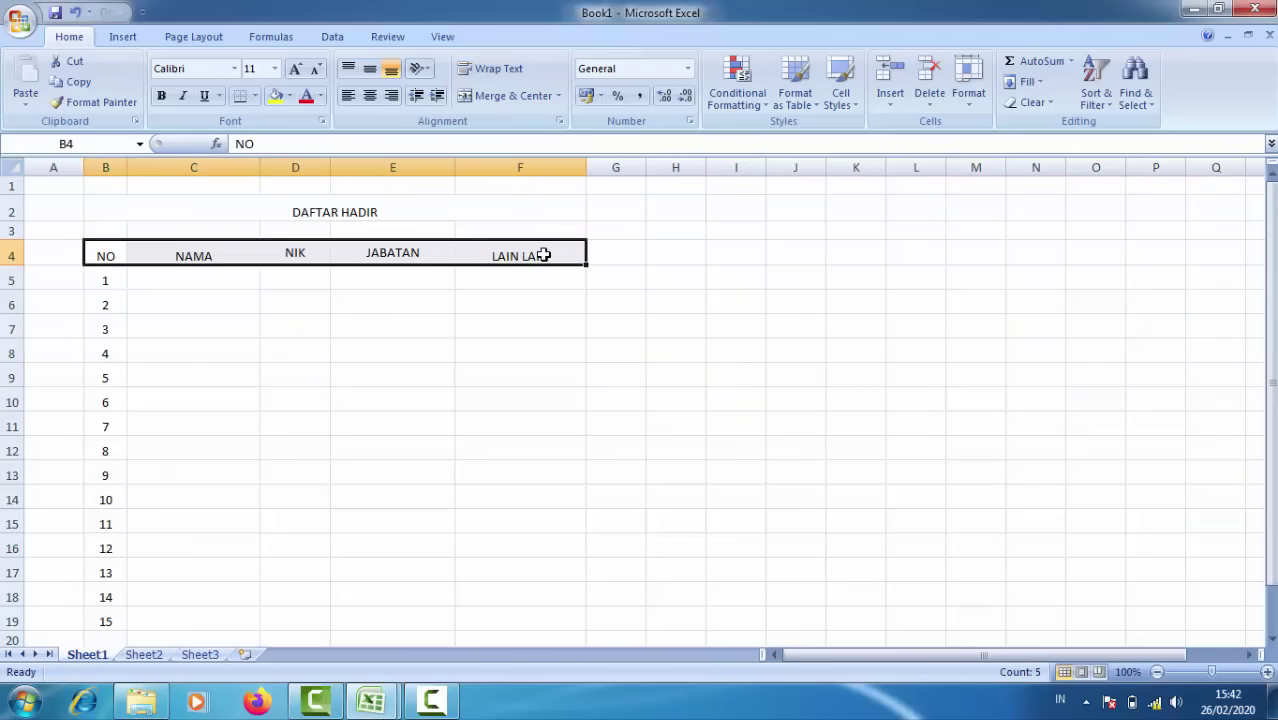
right_click(538, 255)
left_click(595, 482)
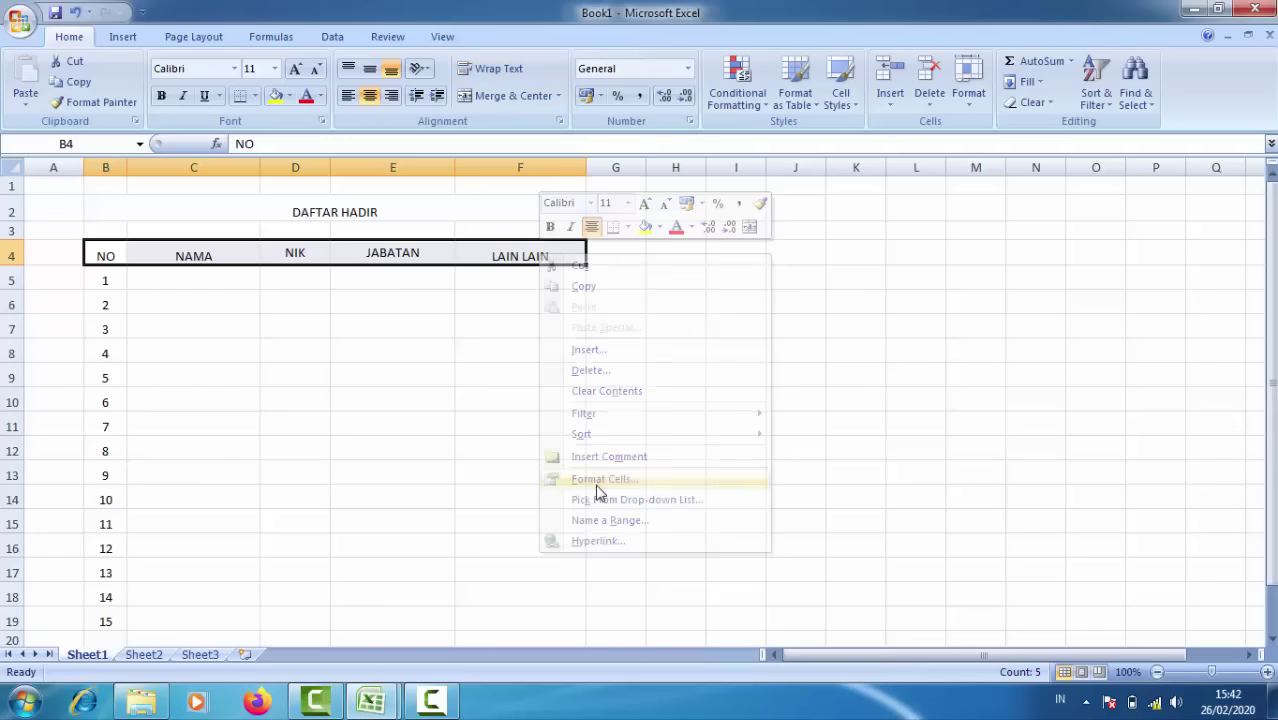
left_click(541, 295)
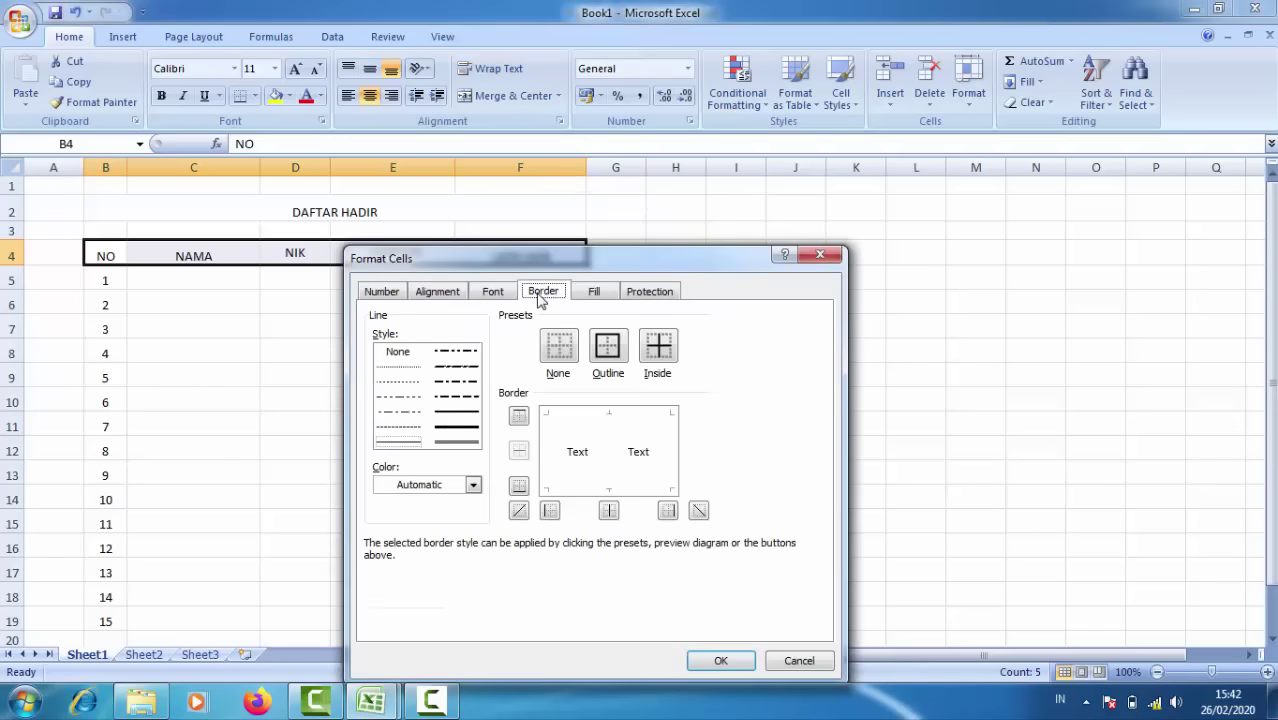
left_click_drag(561, 270, 745, 150)
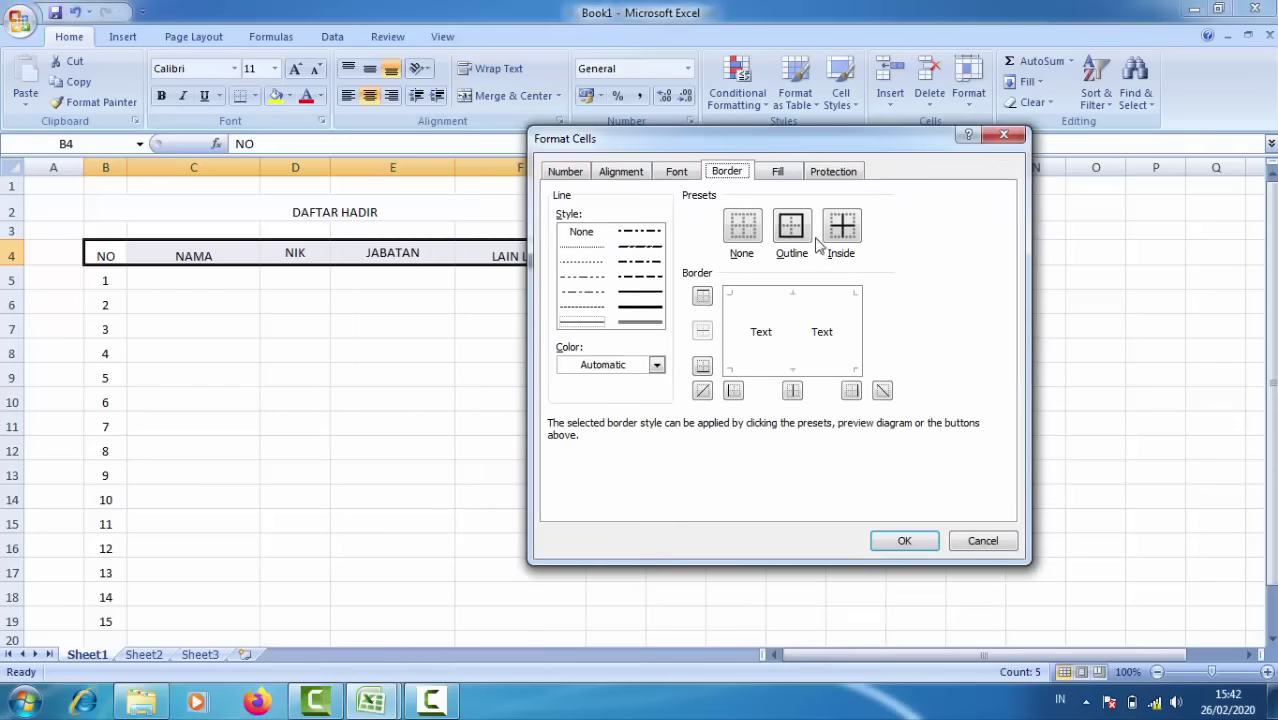
left_click(983, 541)
left_click(445, 447)
Apply outline and inside borders in the medium solid line style to header cells B4:F4.
left_click_drag(100, 251, 489, 256)
right_click(489, 256)
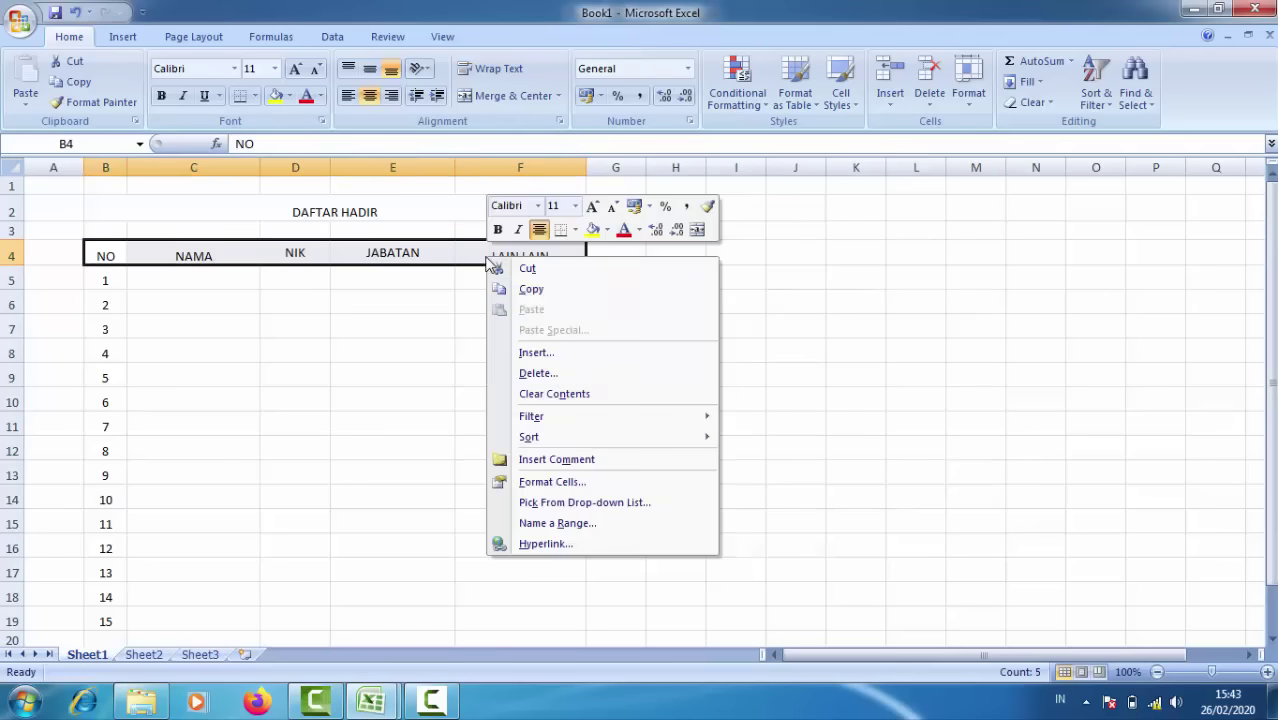
left_click(550, 483)
left_click_drag(516, 268, 722, 153)
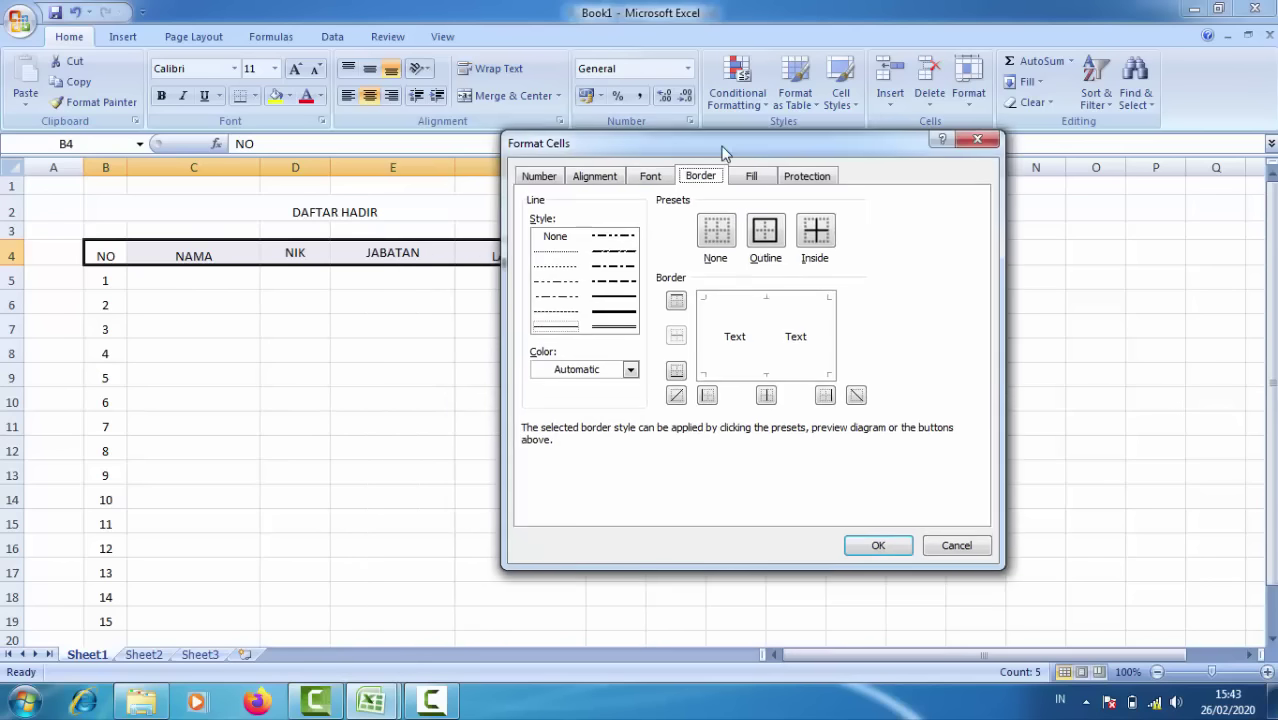
left_click(607, 303)
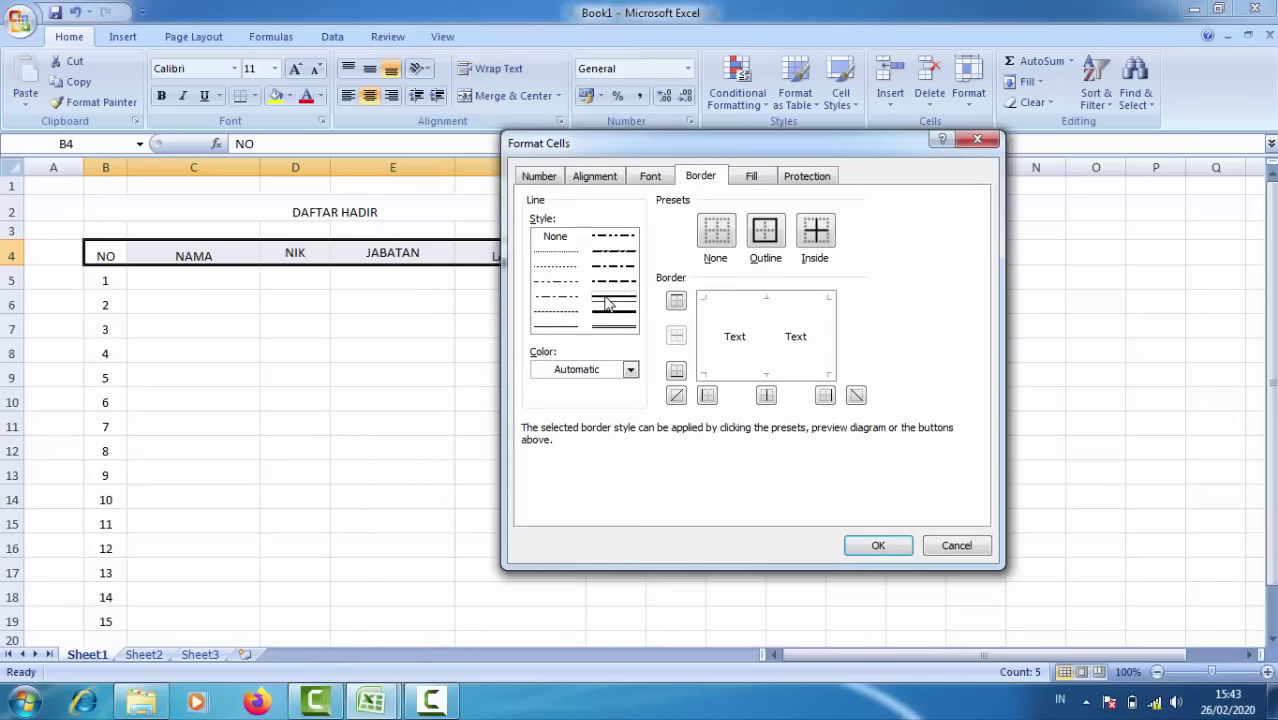
left_click(762, 233)
left_click(814, 248)
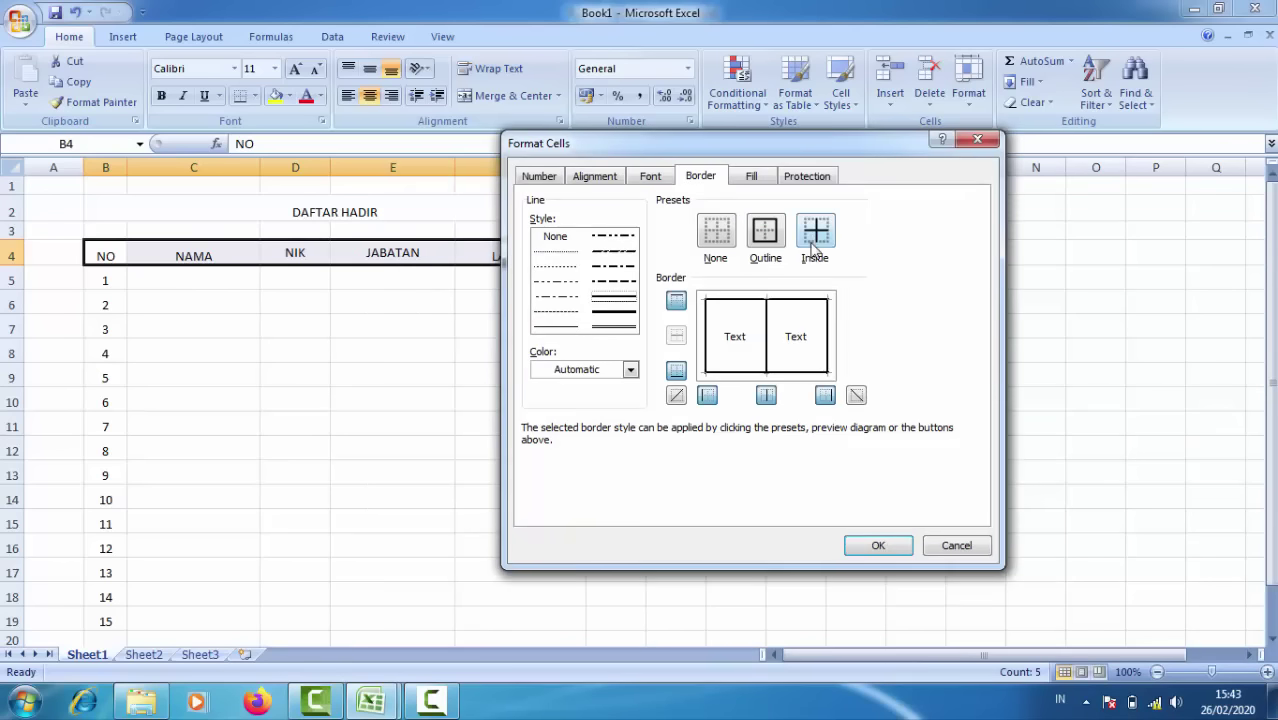
left_click(878, 546)
left_click(398, 402)
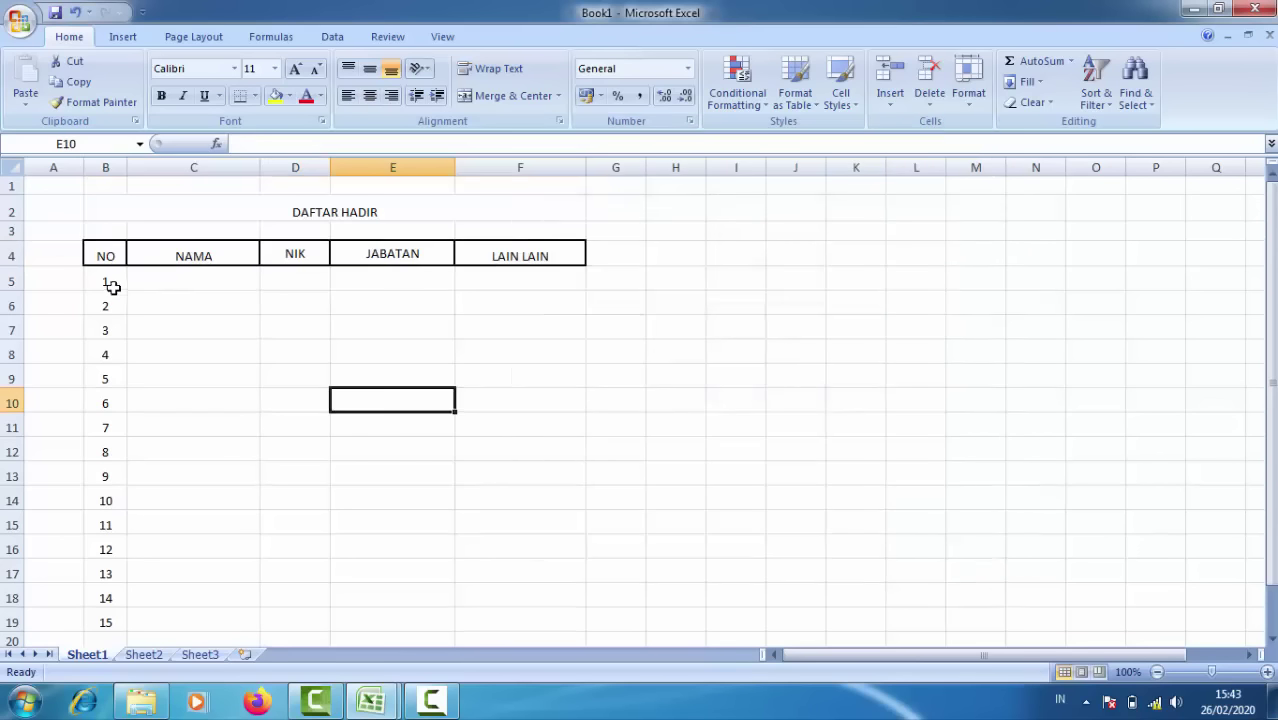
Apply thin solid side, bottom and inside borders to the numbered table rows in B5:F19.
left_click_drag(105, 282, 509, 614)
right_click(435, 511)
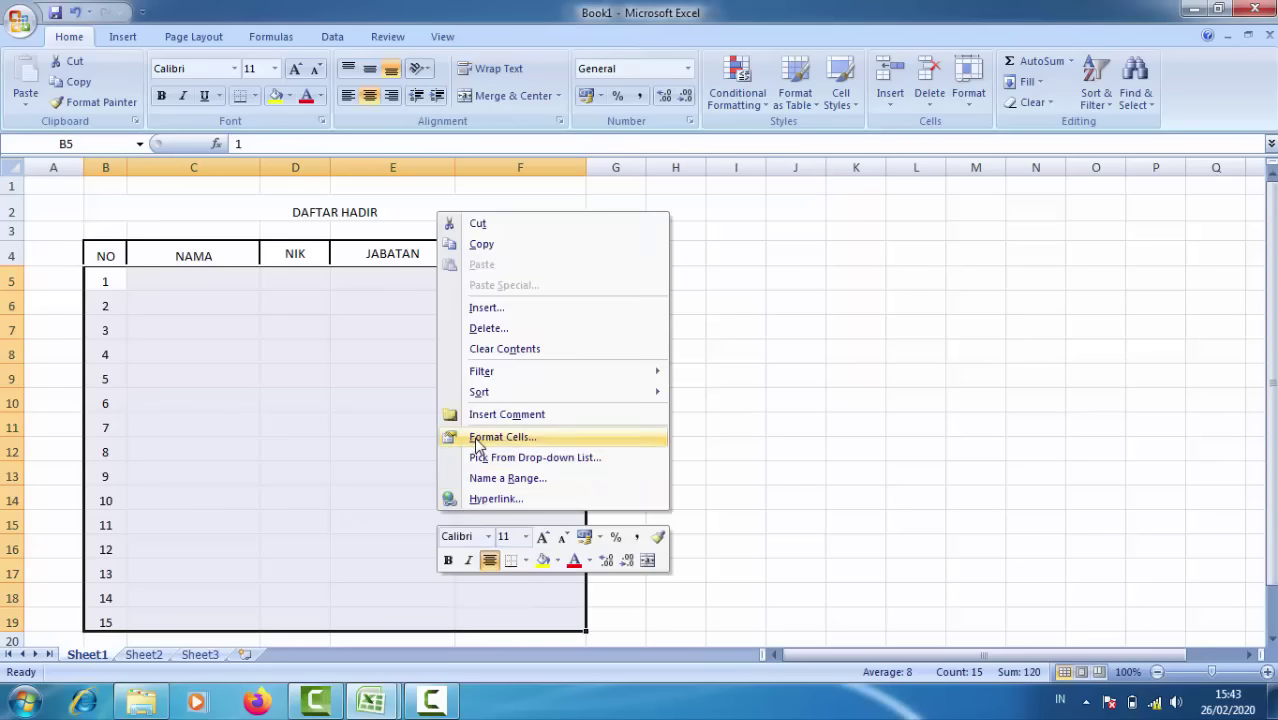
left_click(474, 437)
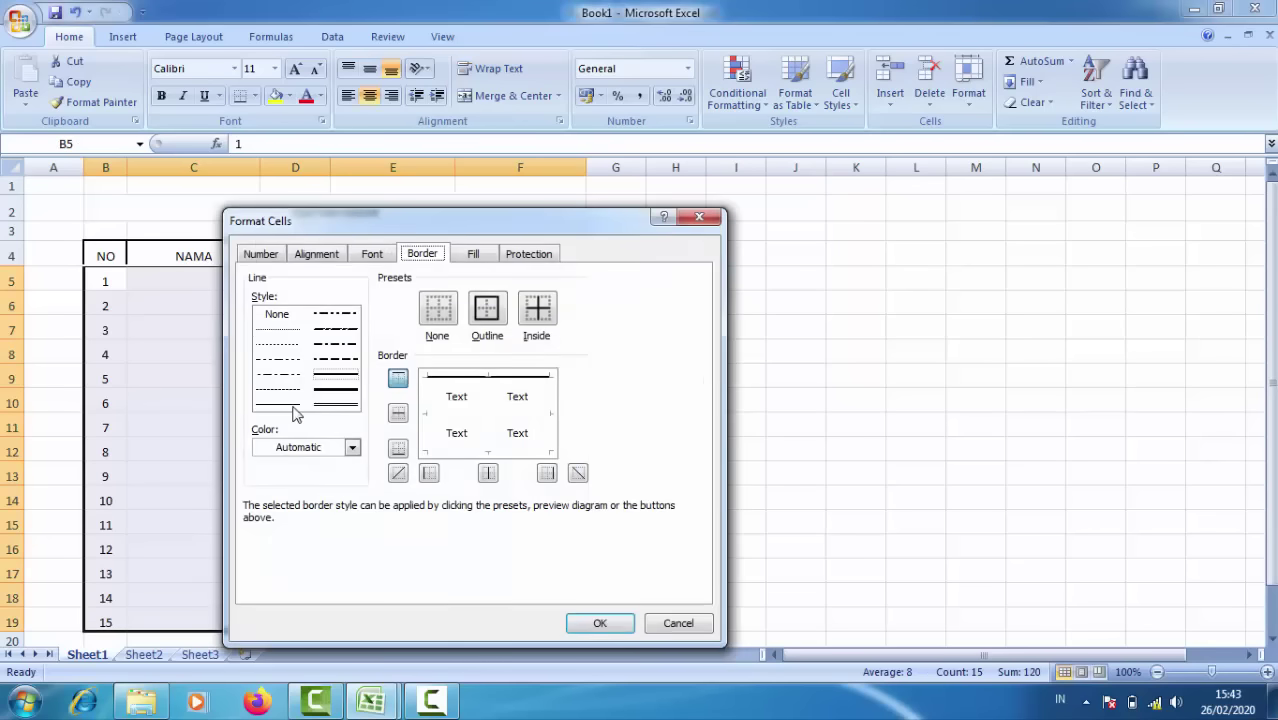
left_click(286, 407)
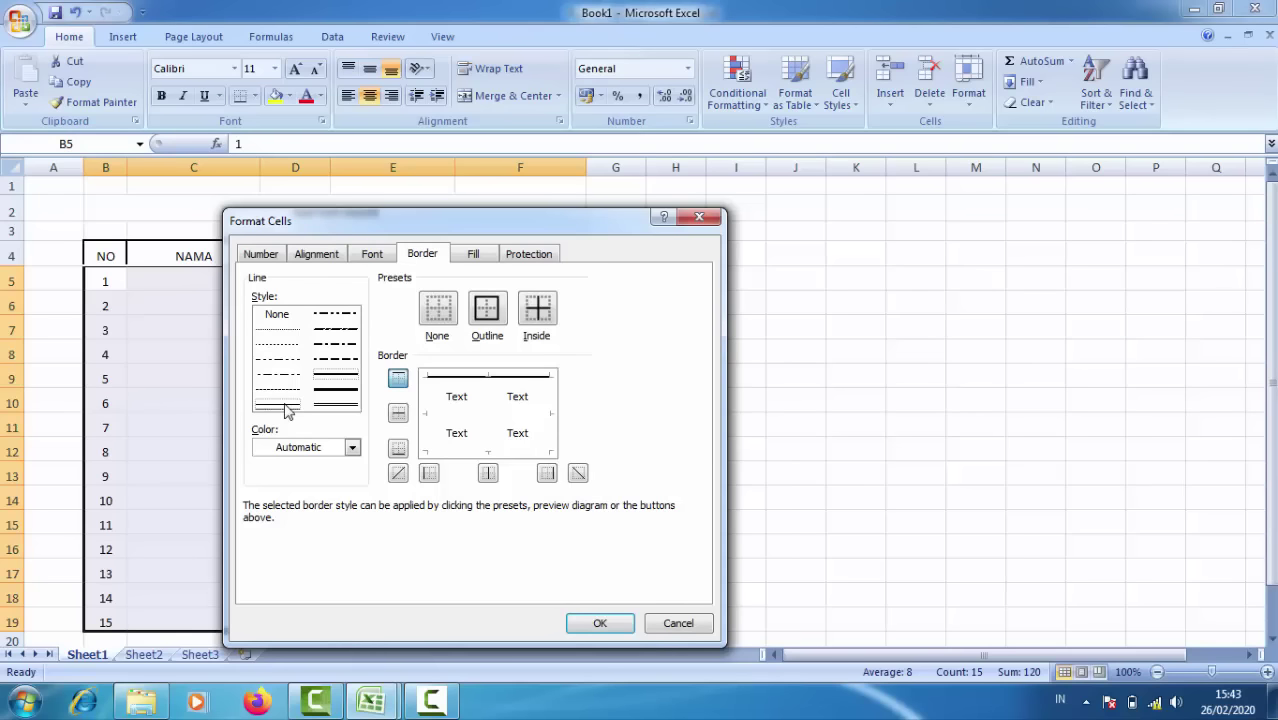
left_click(430, 430)
left_click(449, 413)
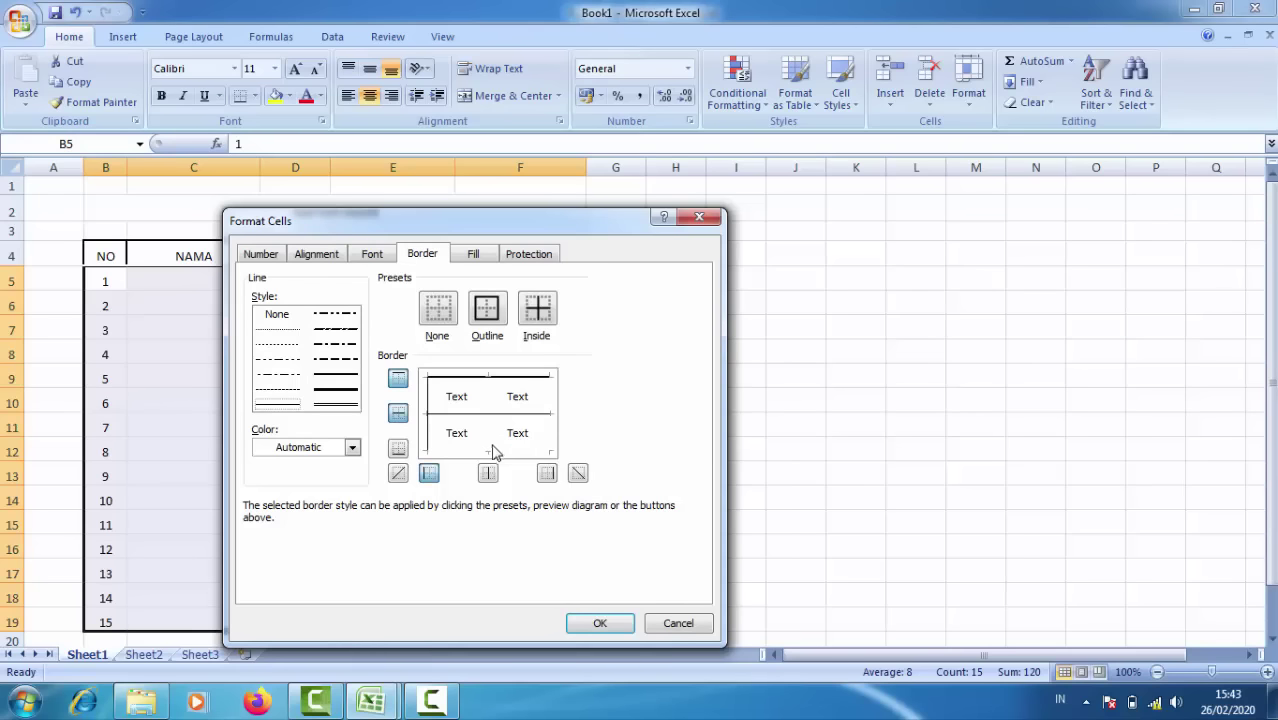
left_click(491, 450)
left_click(546, 448)
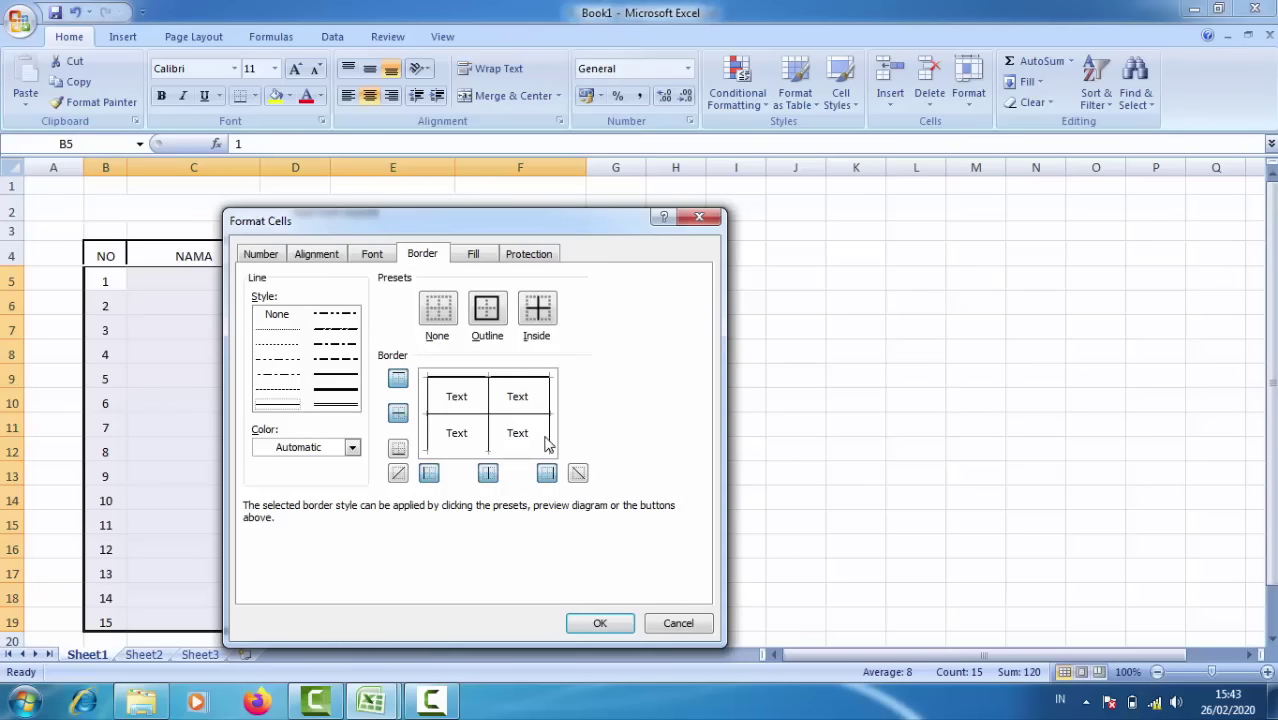
left_click(600, 623)
left_click(725, 447)
left_click(339, 337)
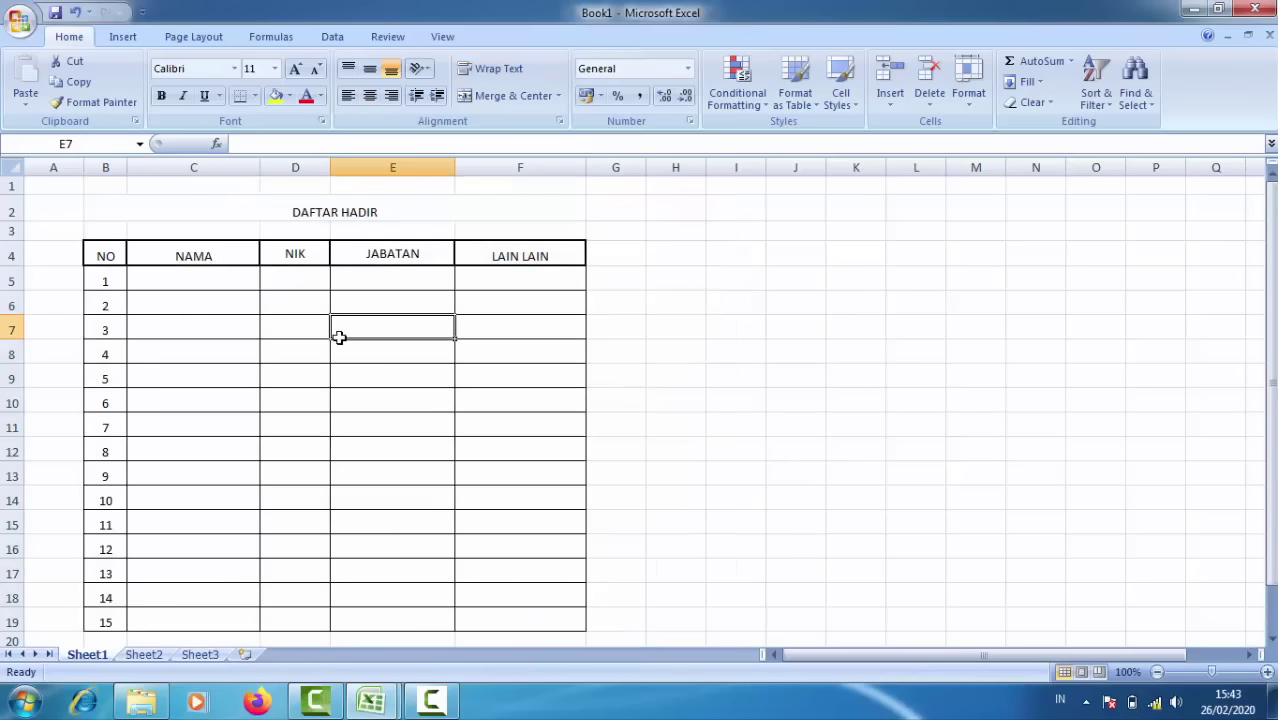
Set the DAFTAR HADIR title to font size 14 and make it bold.
left_click(292, 214)
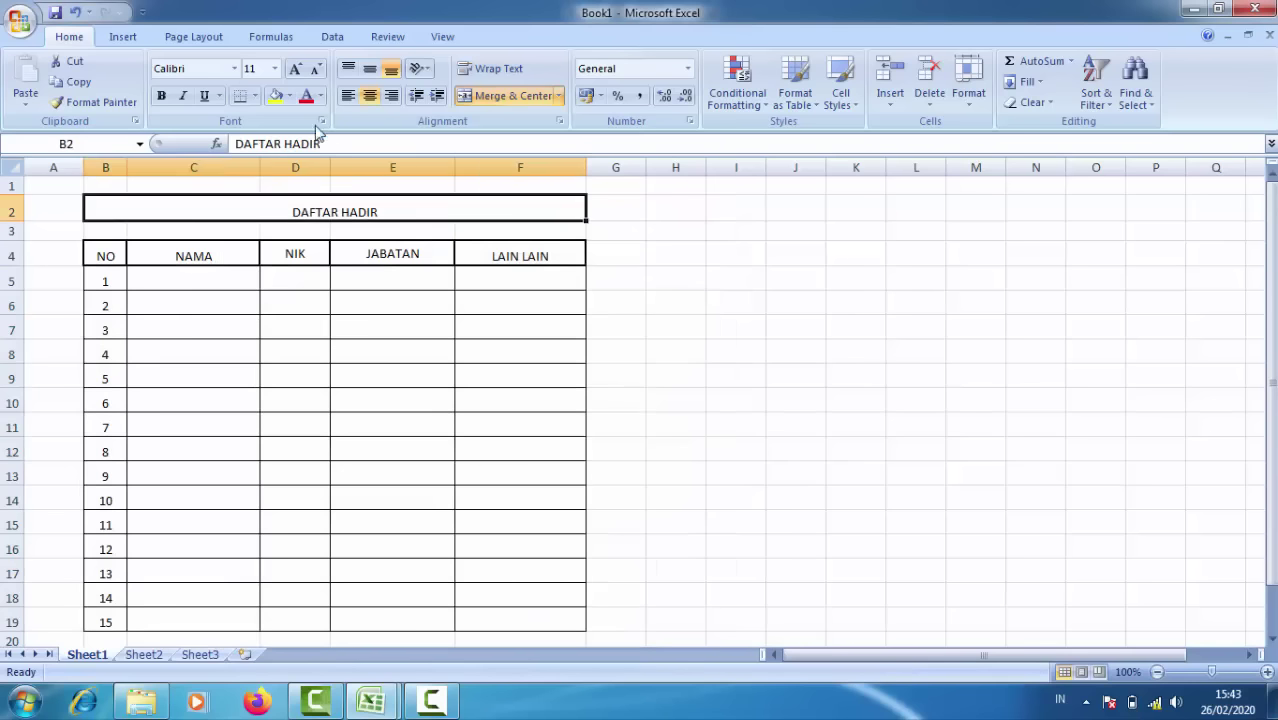
left_click(274, 68)
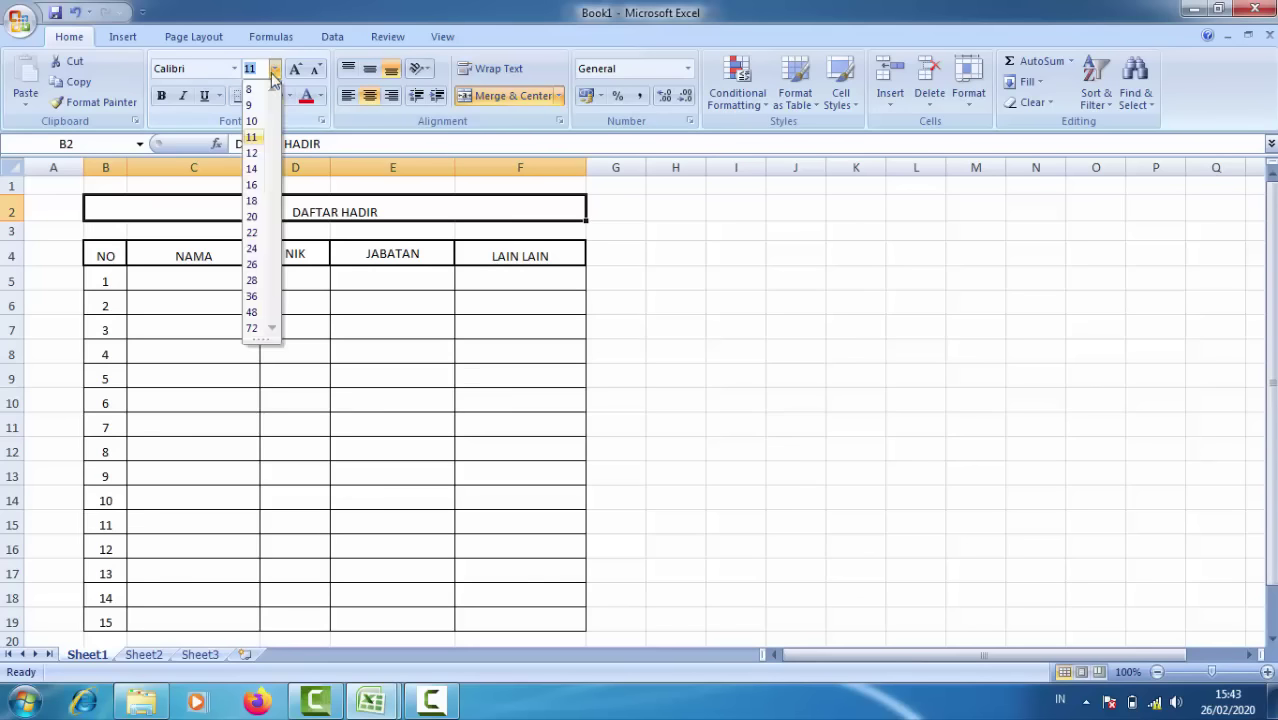
left_click(252, 169)
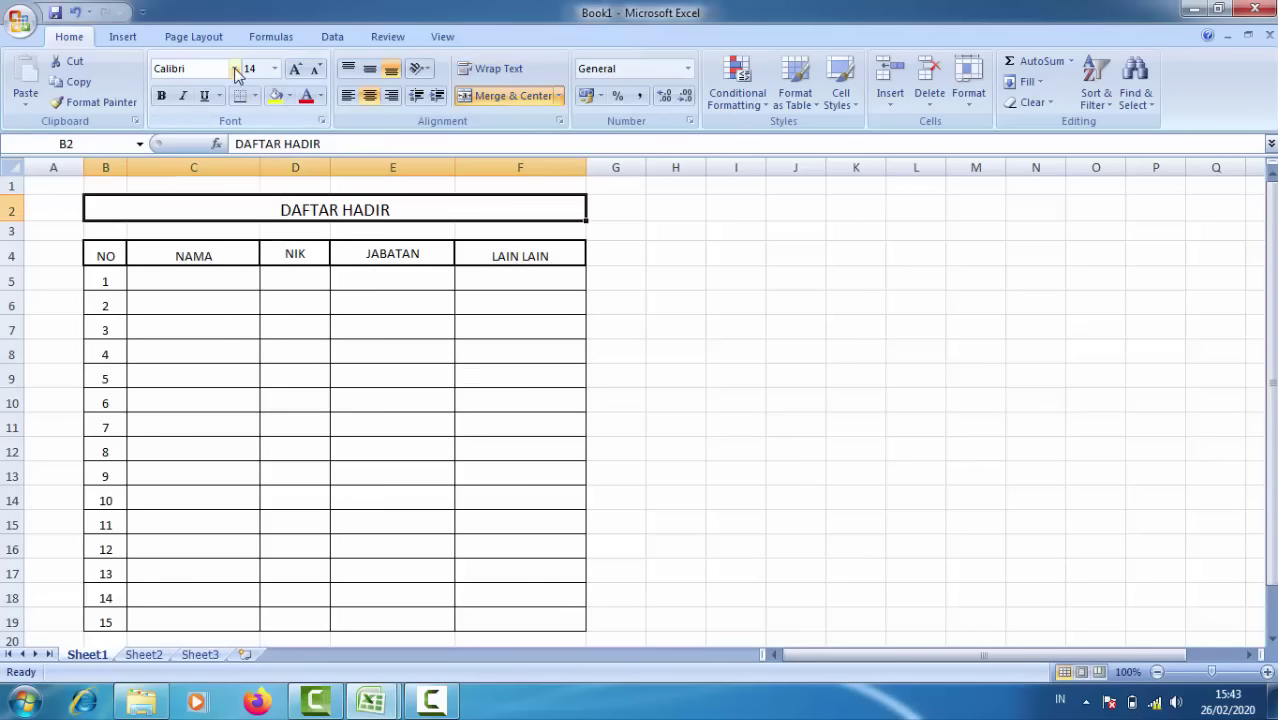
left_click(161, 95)
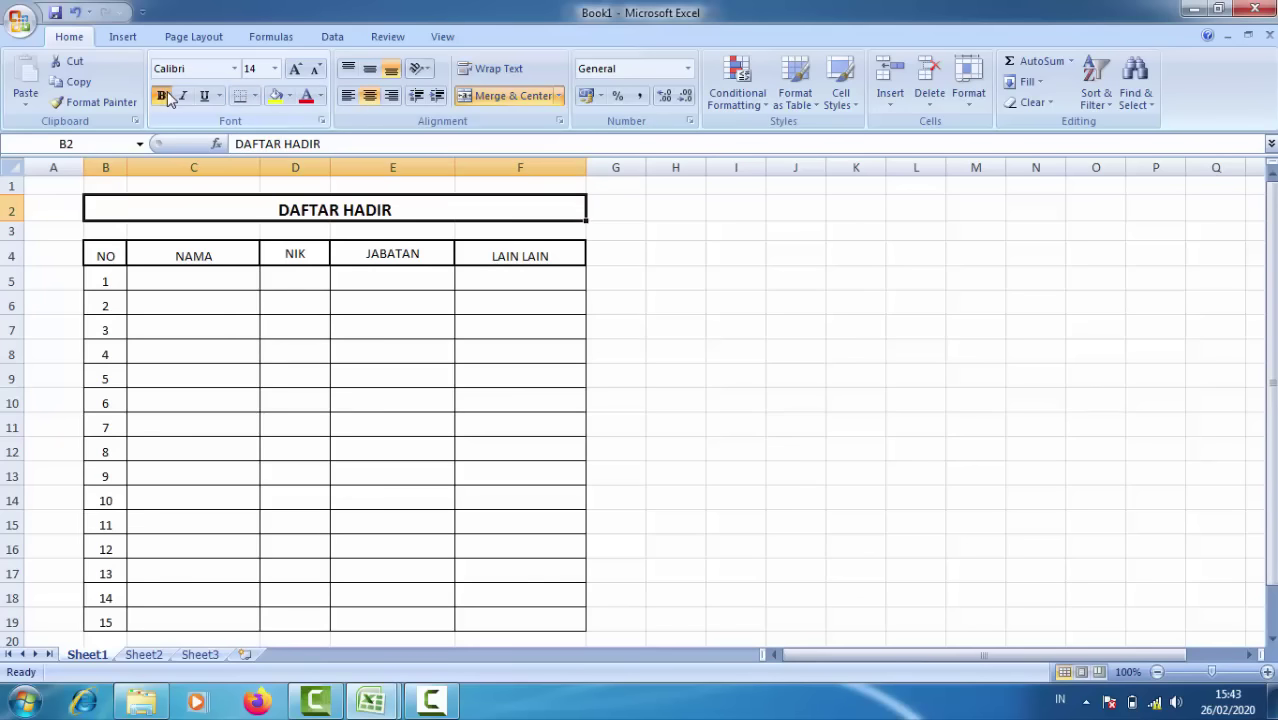
left_click(626, 356)
Set the vertical text alignment of all cells in the sheet to Center.
left_click(210, 260)
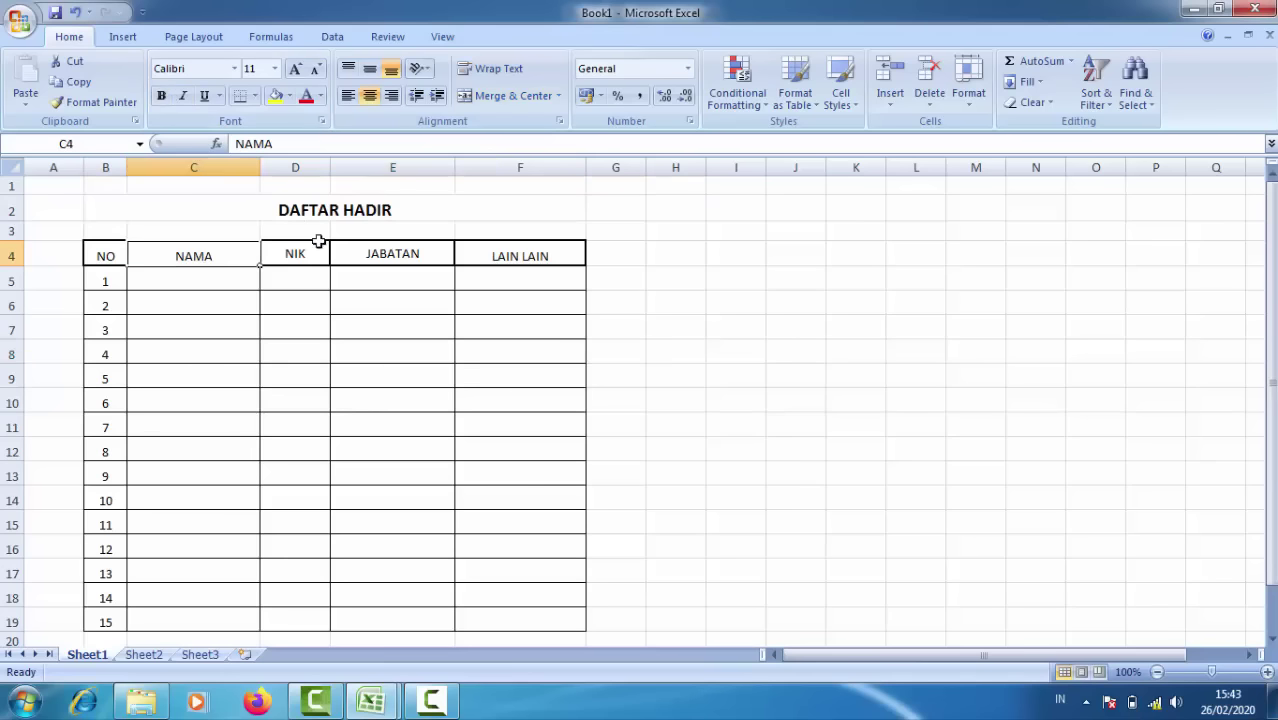
left_click(10, 172)
right_click(214, 302)
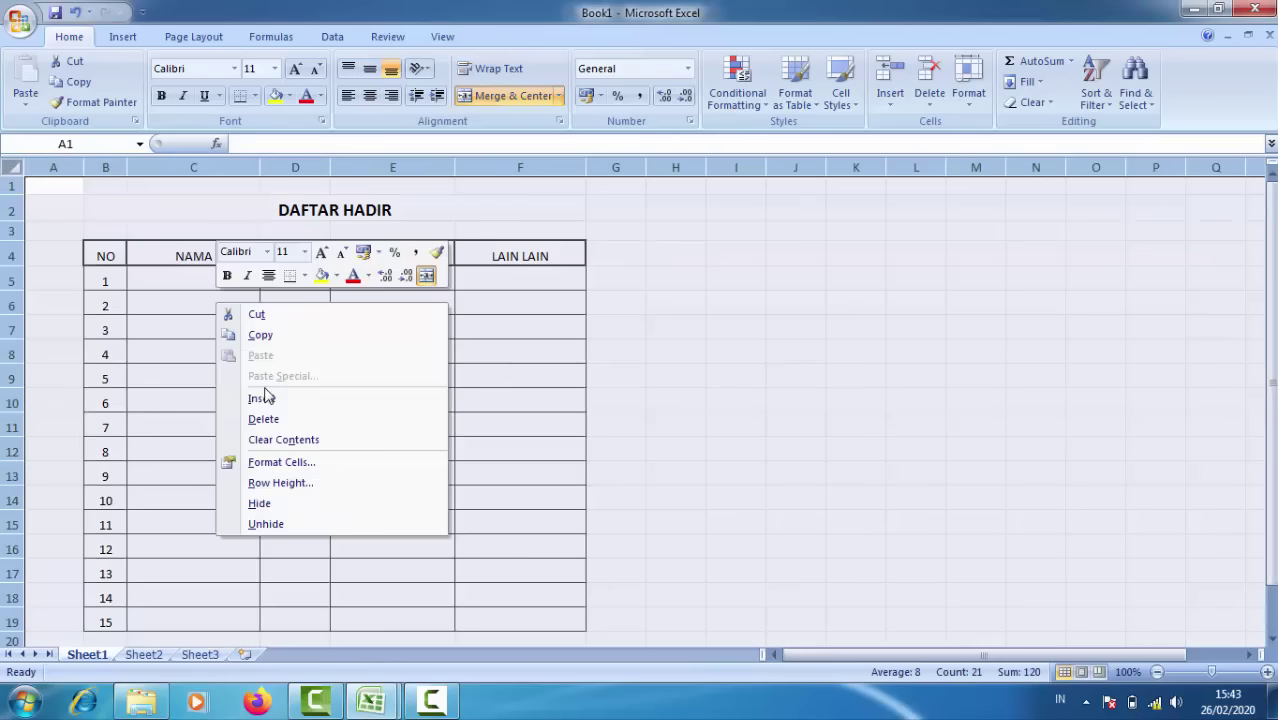
left_click(283, 463)
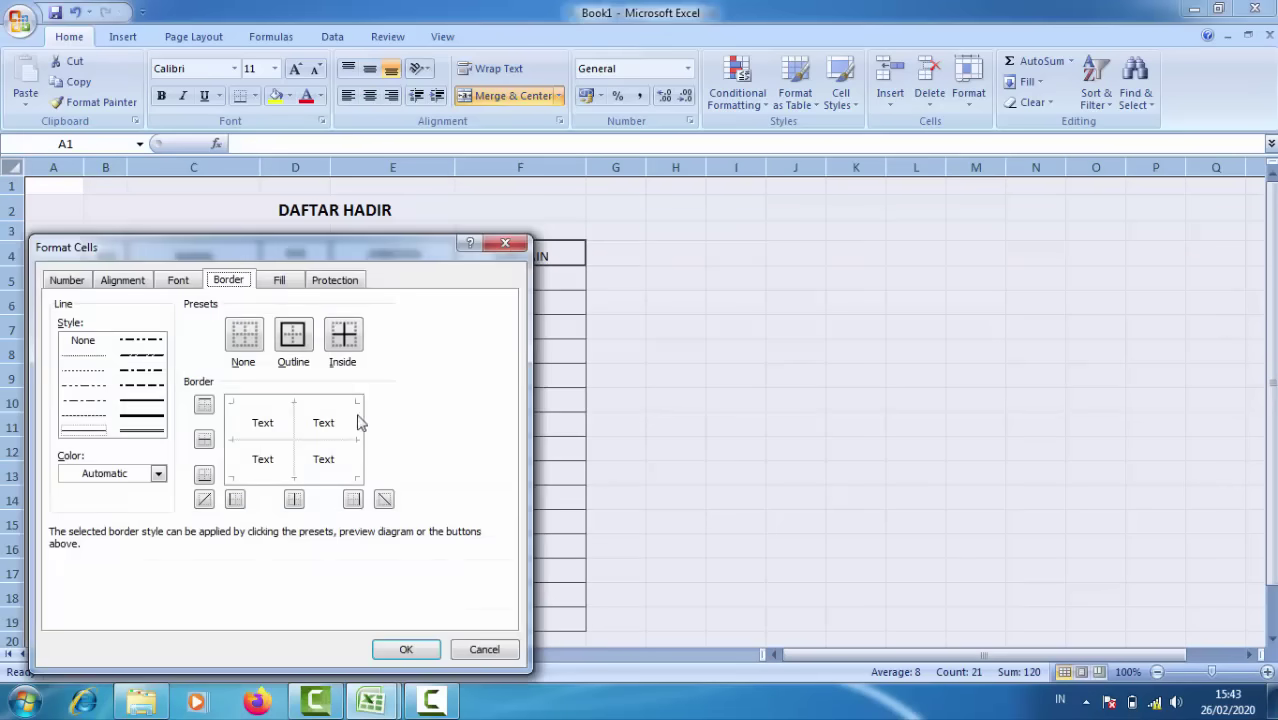
left_click_drag(252, 250, 654, 242)
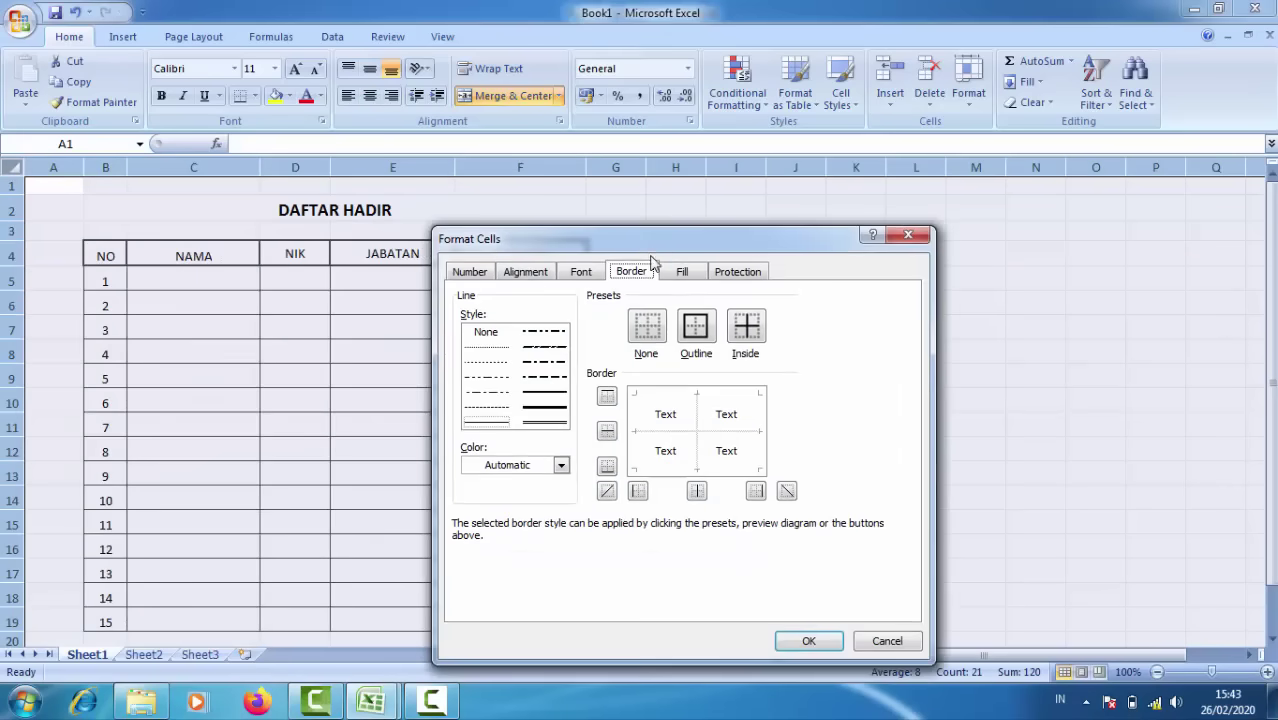
left_click(524, 272)
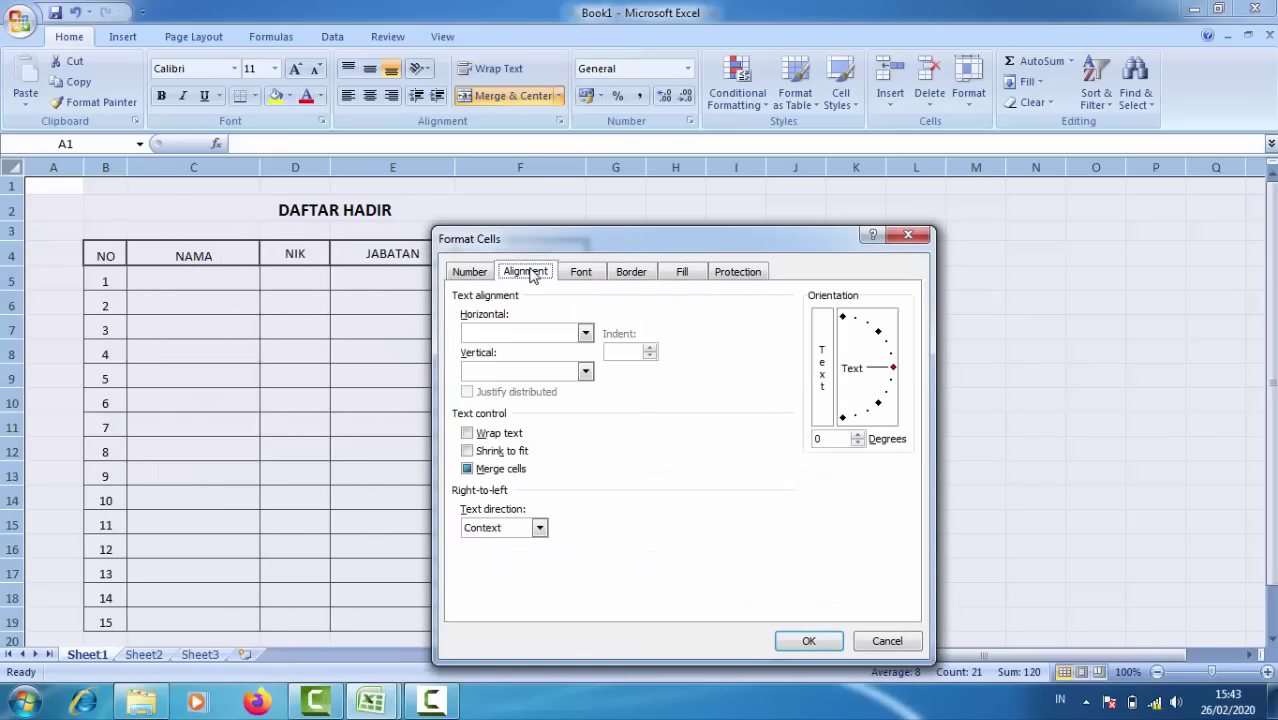
left_click(505, 372)
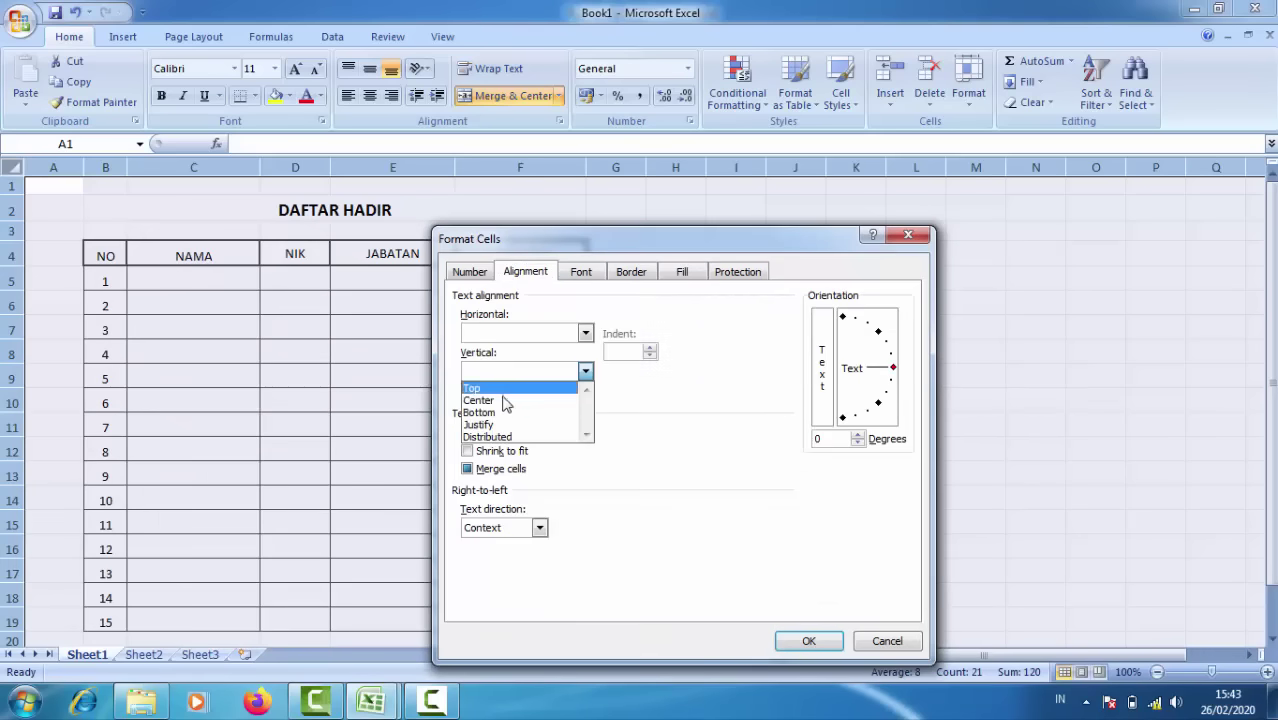
left_click(505, 399)
left_click(809, 640)
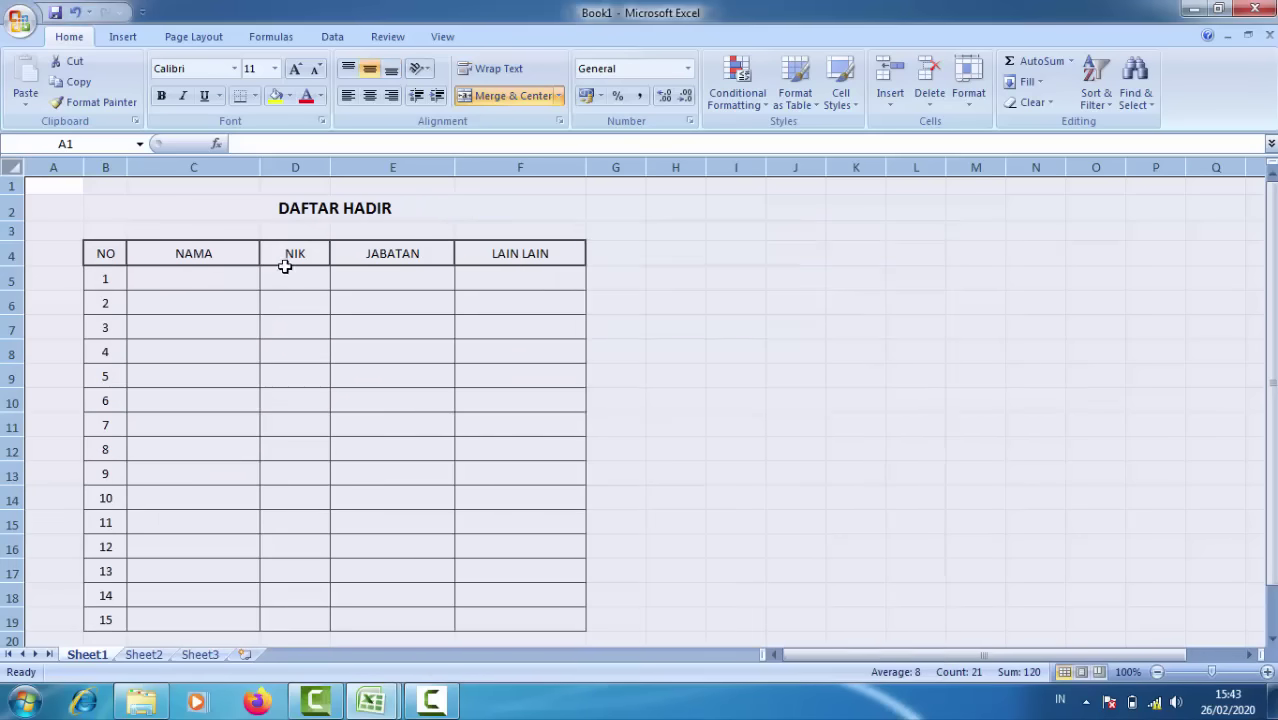
left_click(302, 206)
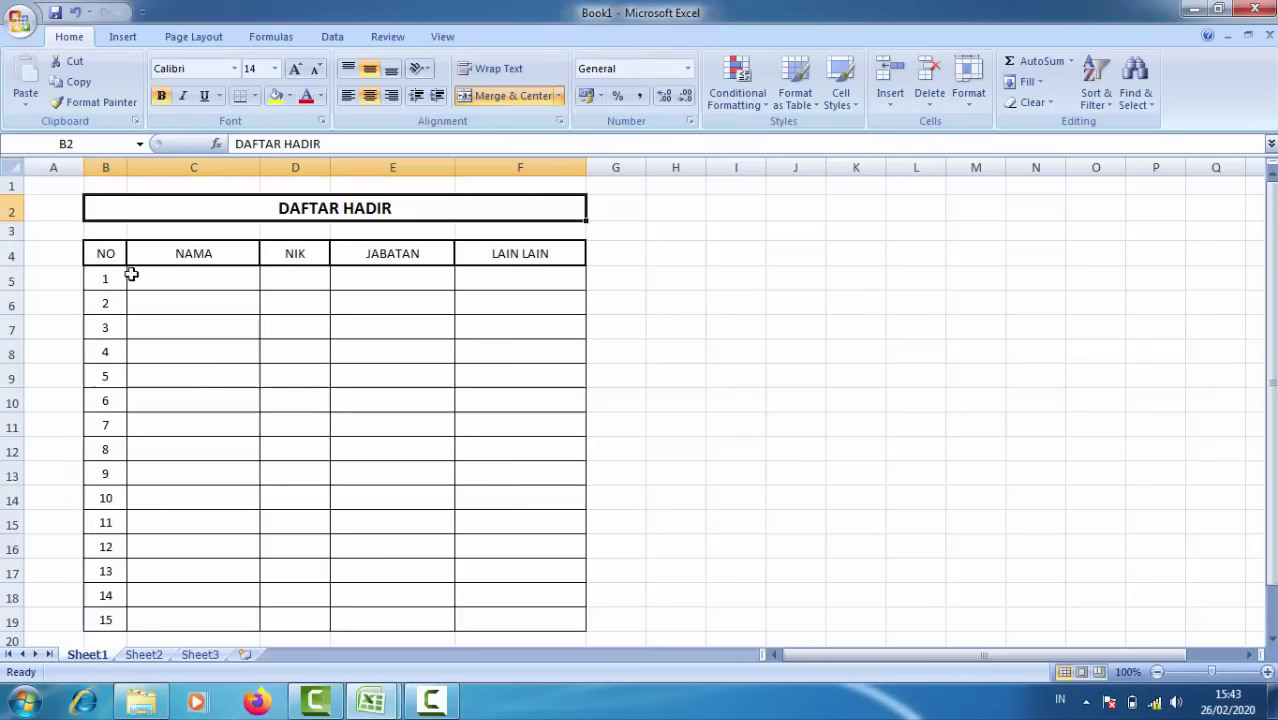
left_click(195, 398)
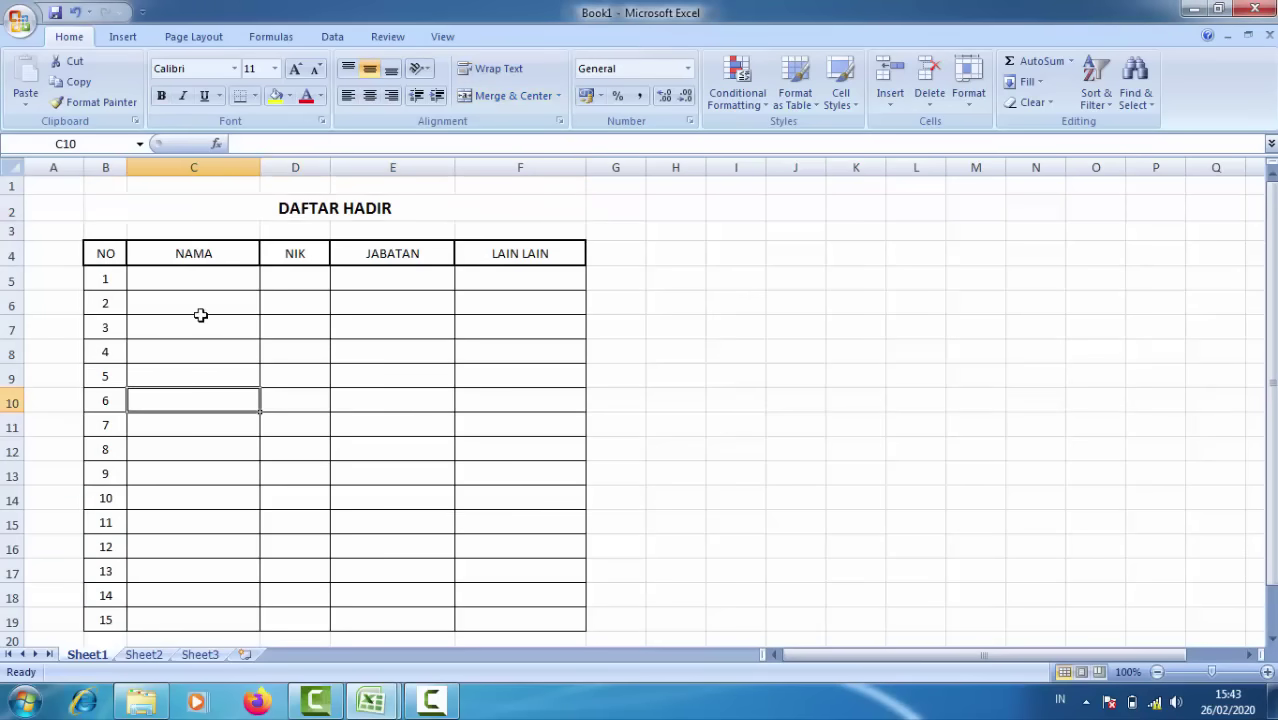
left_click(265, 328)
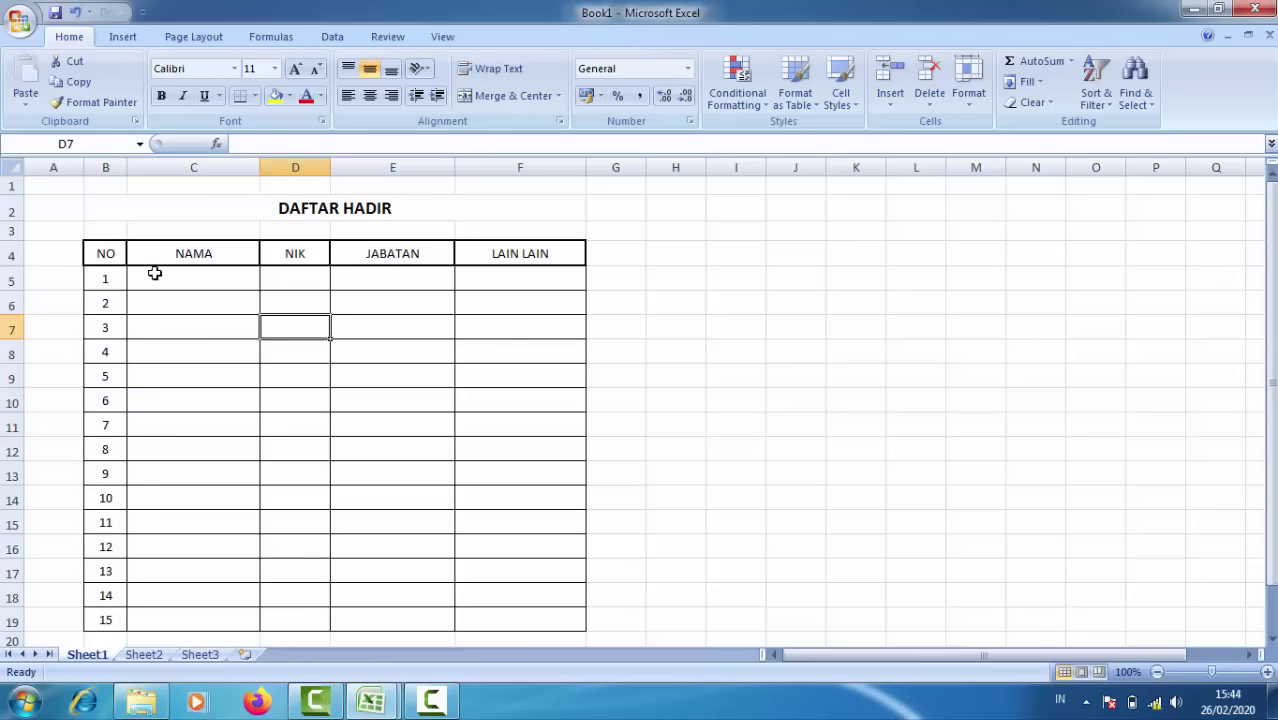
left_click(14, 168)
left_click(281, 328)
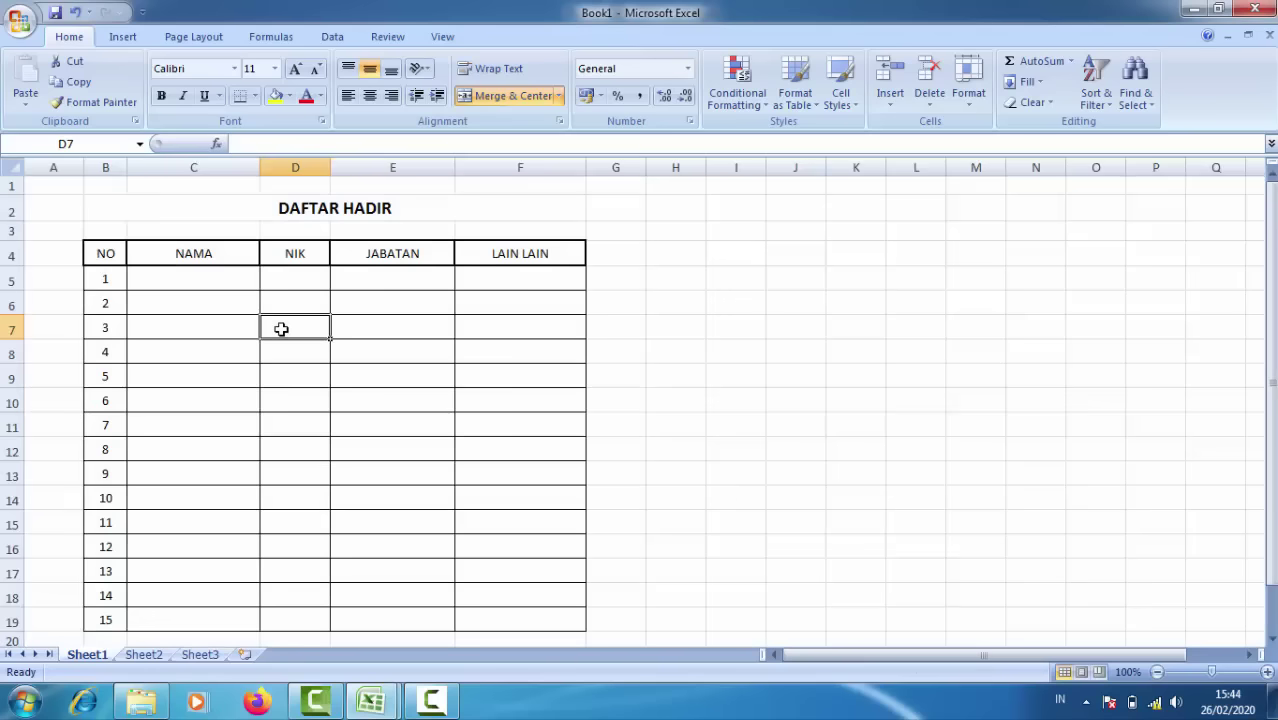
Hide the worksheet gridlines to view the table without them, and show them again.
left_click(442, 38)
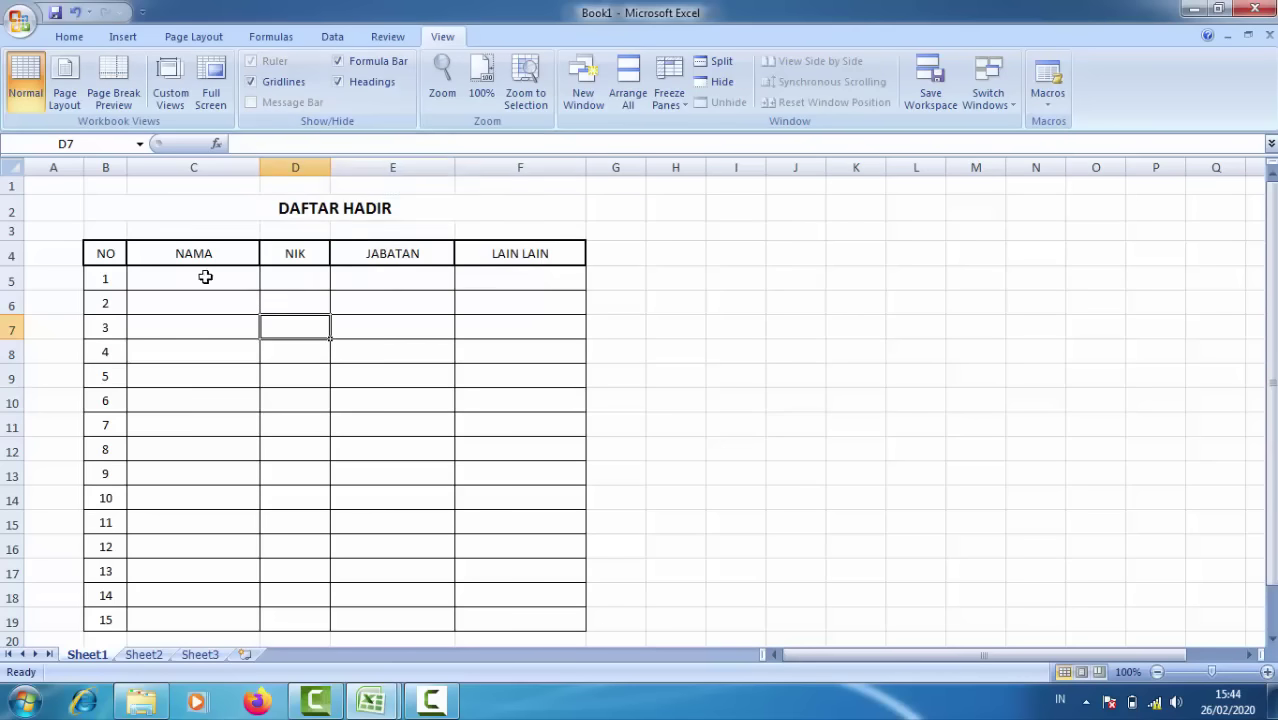
left_click(186, 211)
left_click(494, 320)
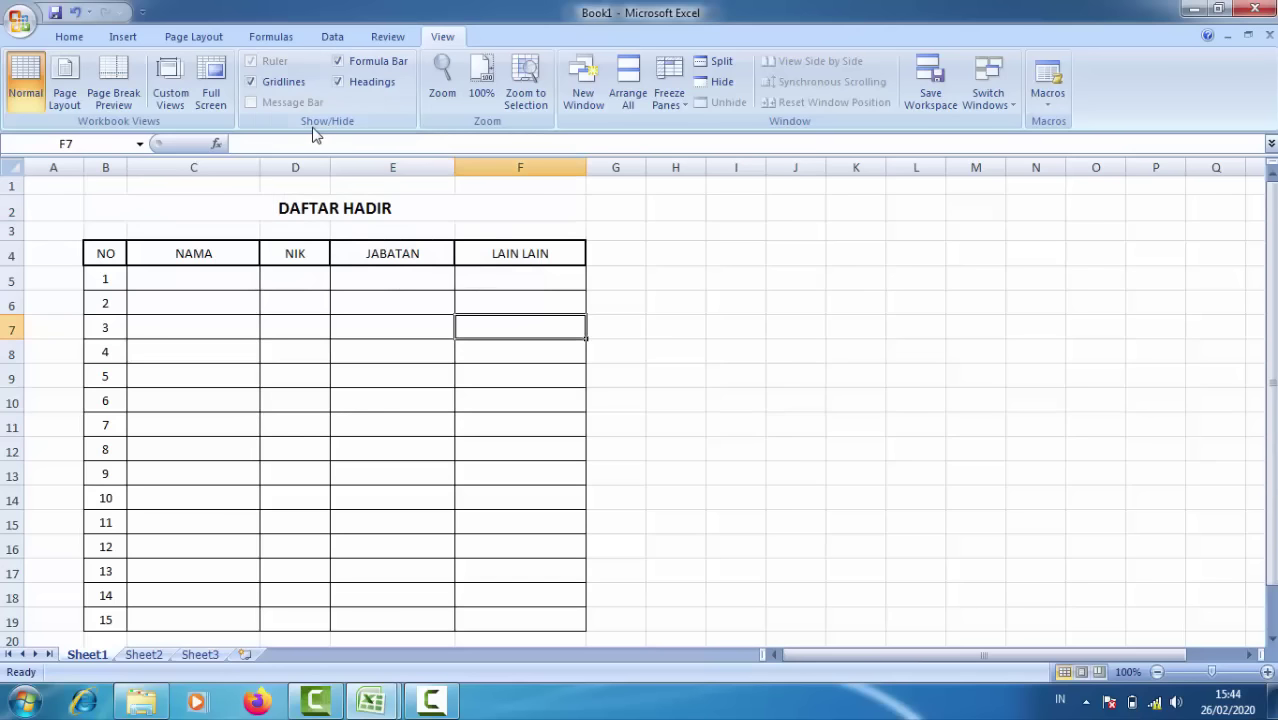
left_click(252, 84)
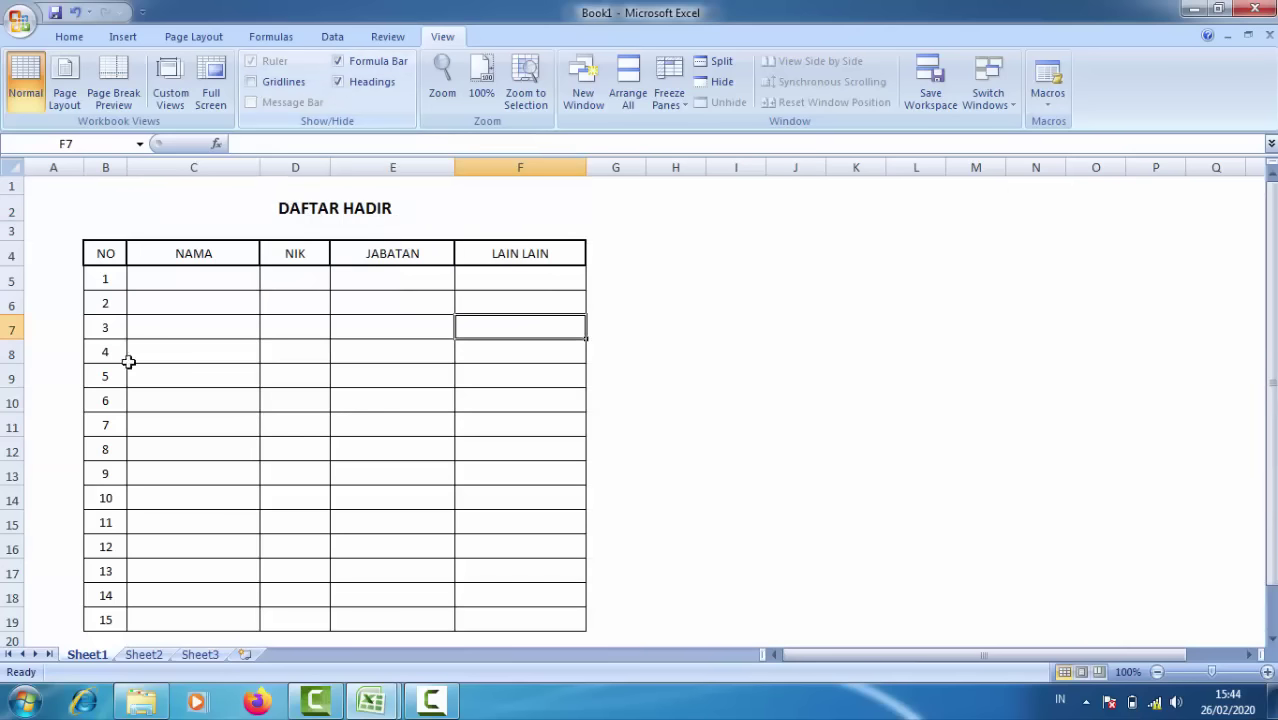
scroll(682, 438, "down", 3)
scroll(231, 407, "up", 3)
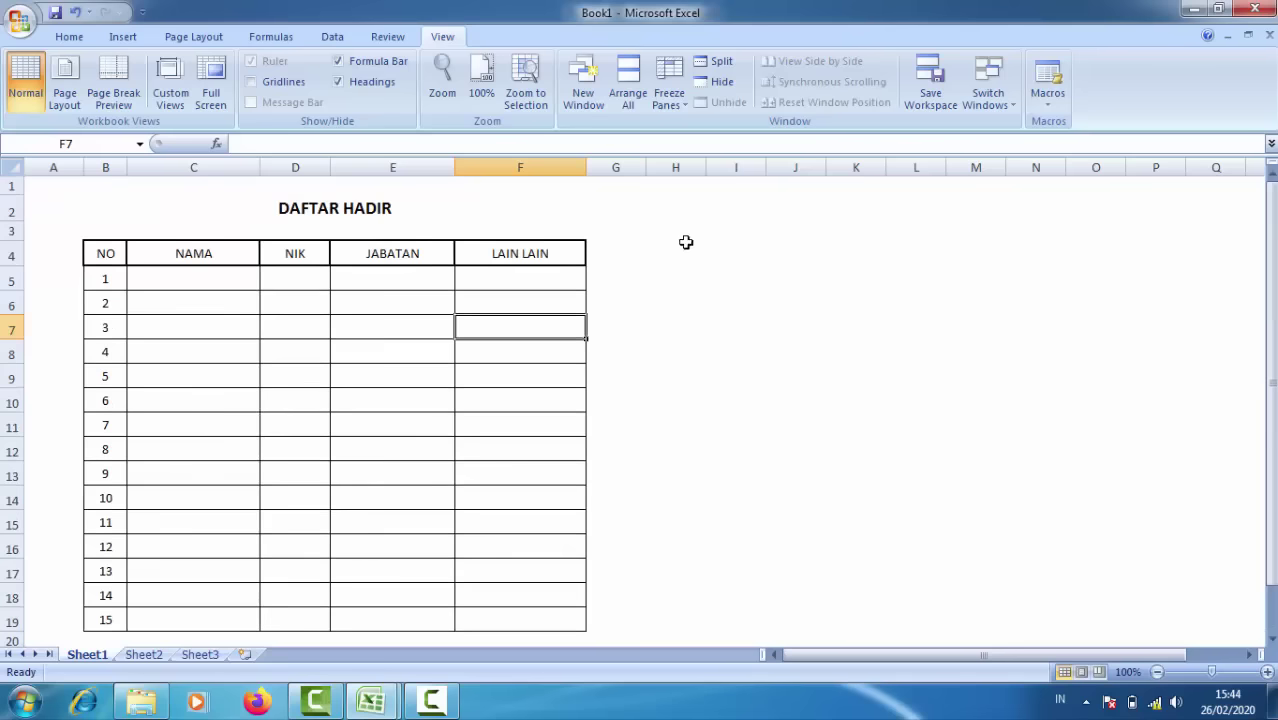
left_click_drag(685, 242, 785, 288)
left_click(785, 376)
left_click(251, 83)
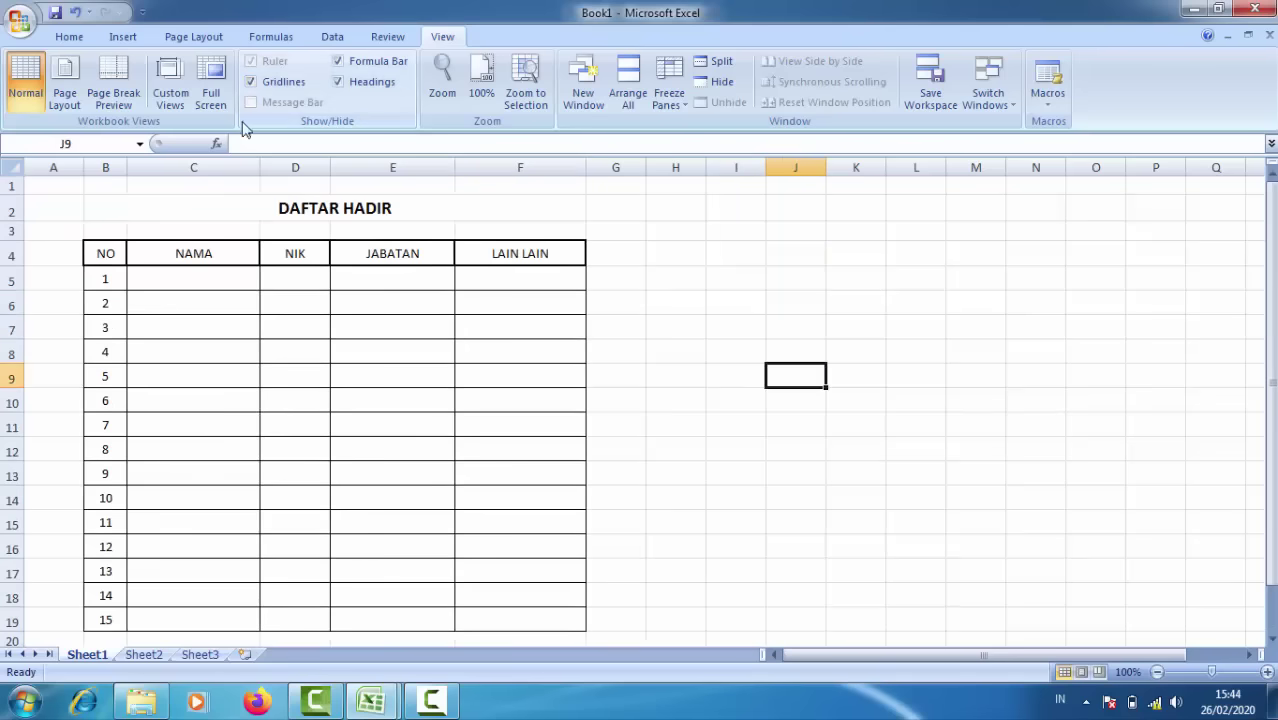
Hide the formula bar, show it again, and place the cursor in it without entering anything.
left_click(338, 61)
left_click(338, 61)
left_click(248, 143)
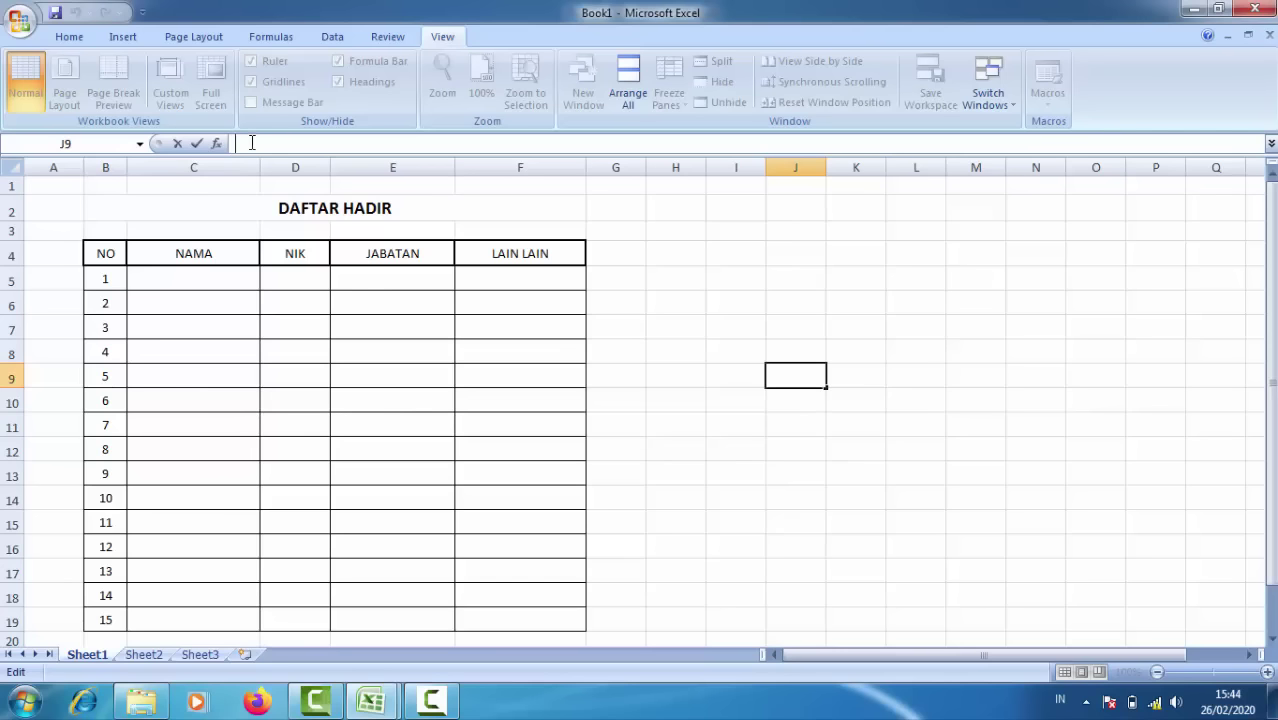
left_click(684, 296)
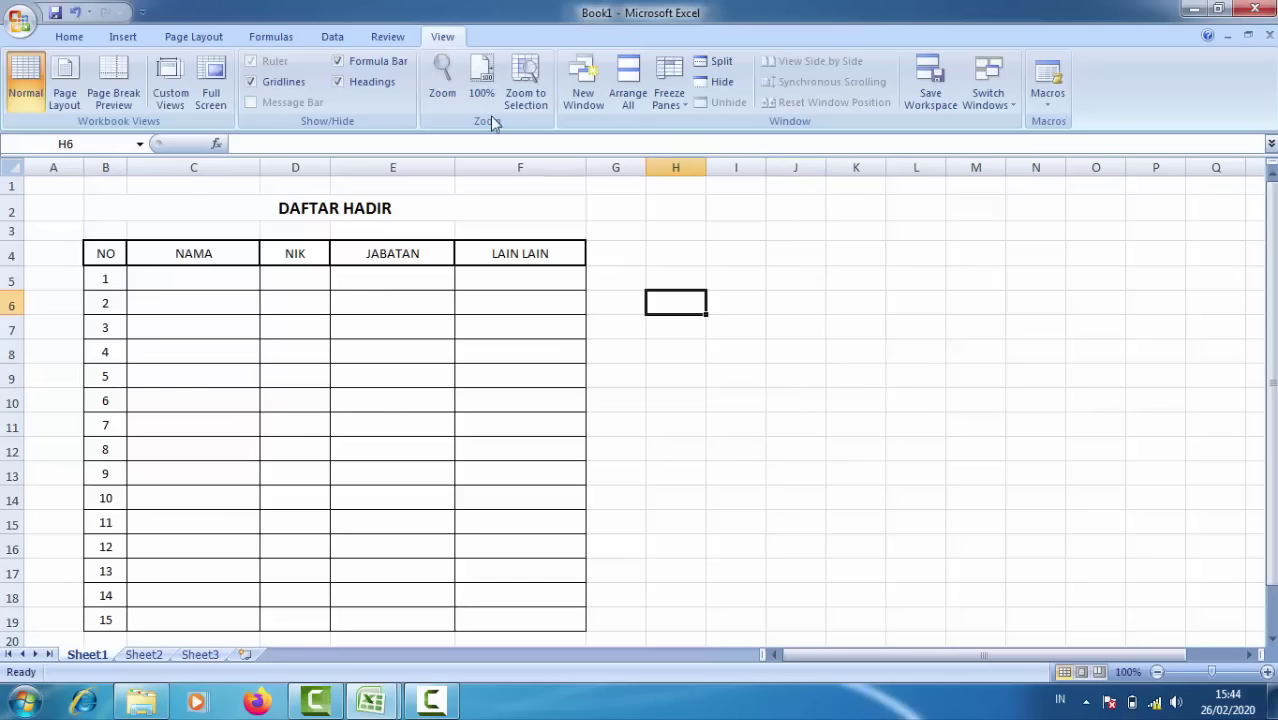
Toggle the row and column headings off and on repeatedly, leaving them shown.
left_click(339, 82)
left_click(339, 82)
left_click(339, 82)
left_click(339, 82)
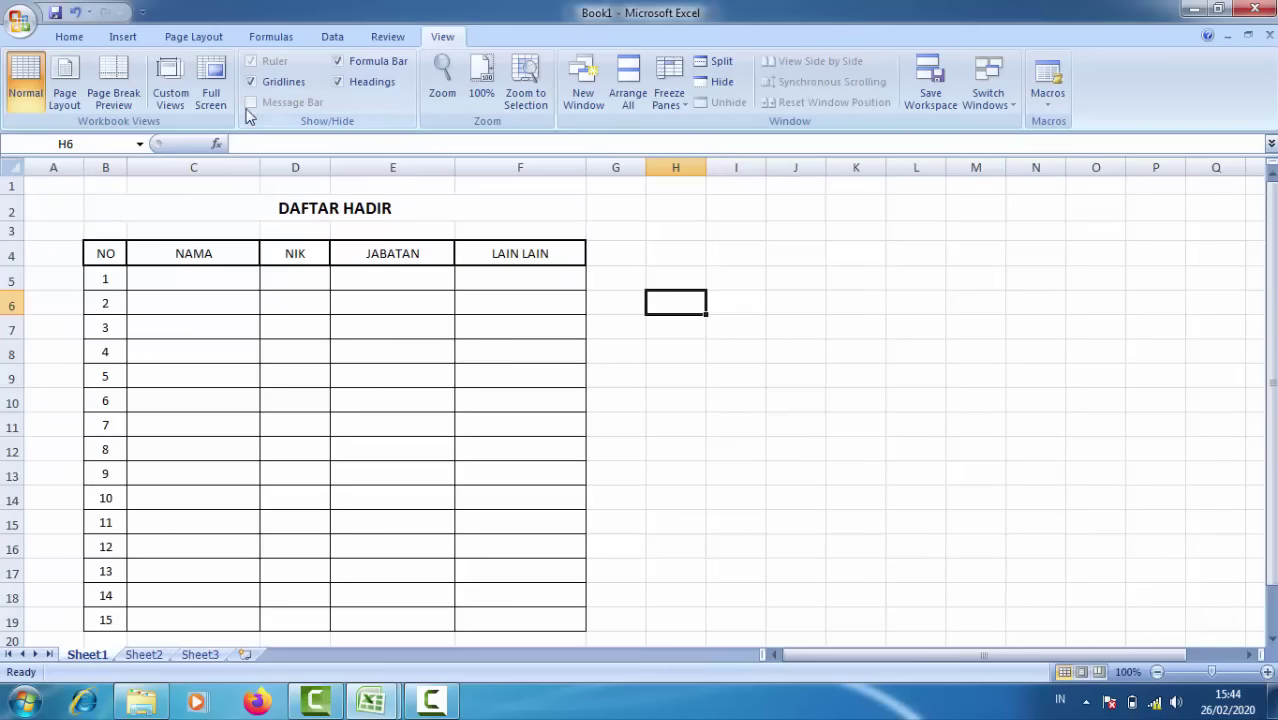
left_click(339, 84)
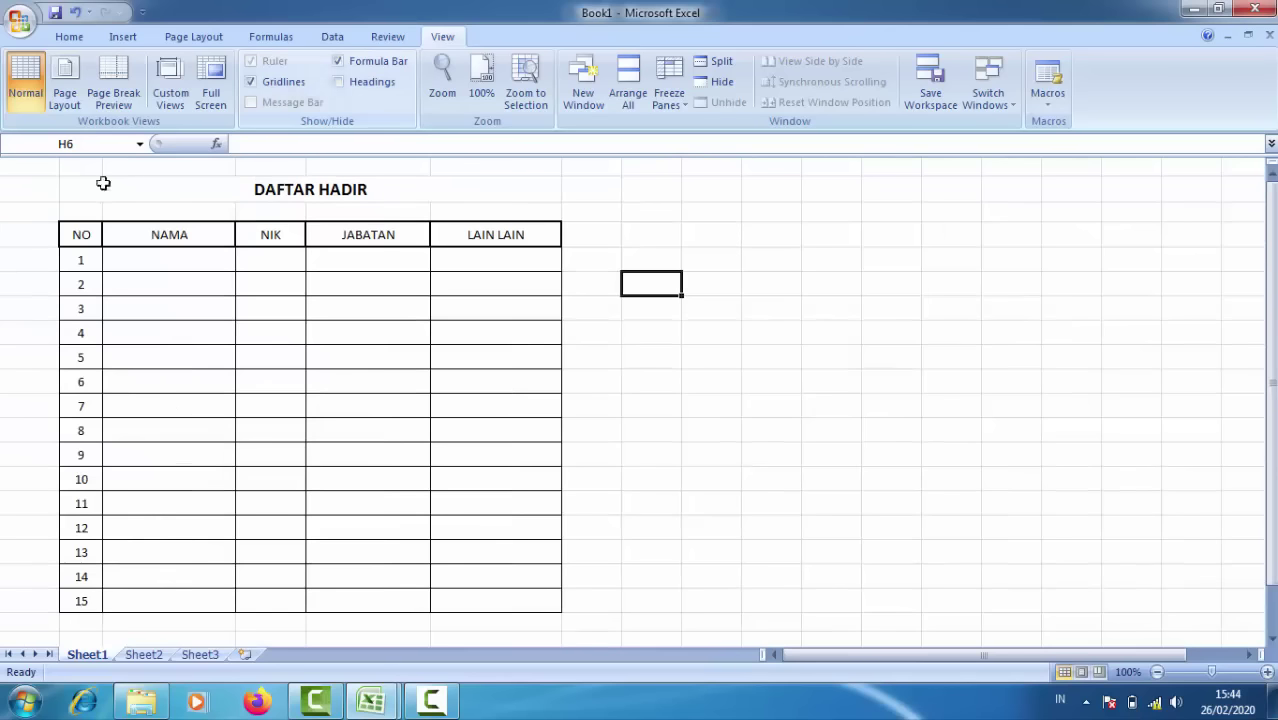
left_click(339, 83)
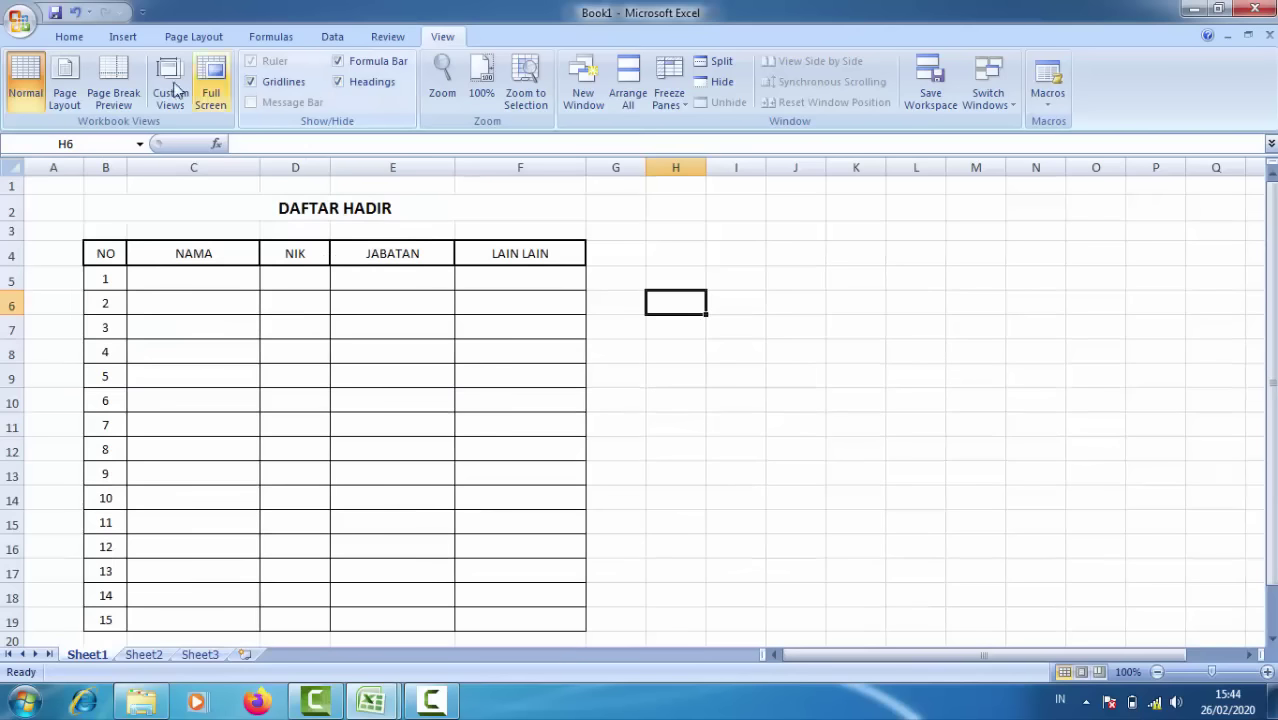
left_click(388, 37)
left_click(333, 38)
left_click(278, 38)
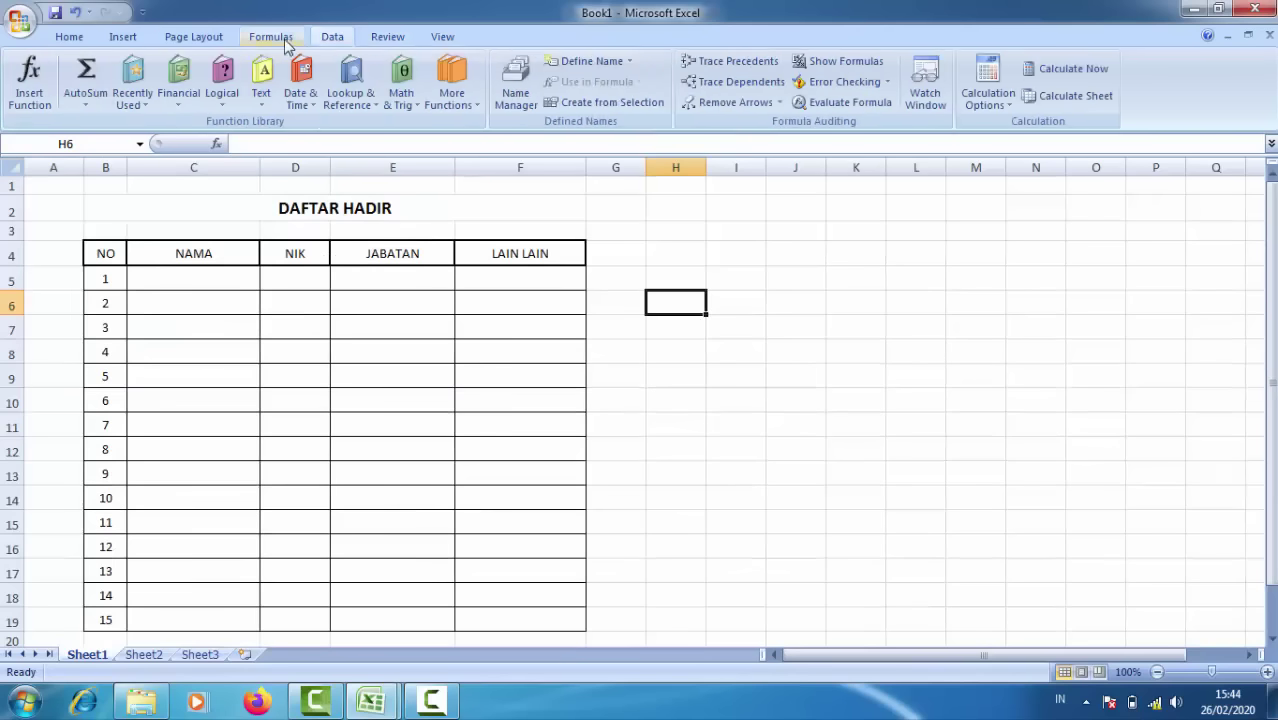
left_click(197, 39)
left_click(125, 38)
left_click(64, 39)
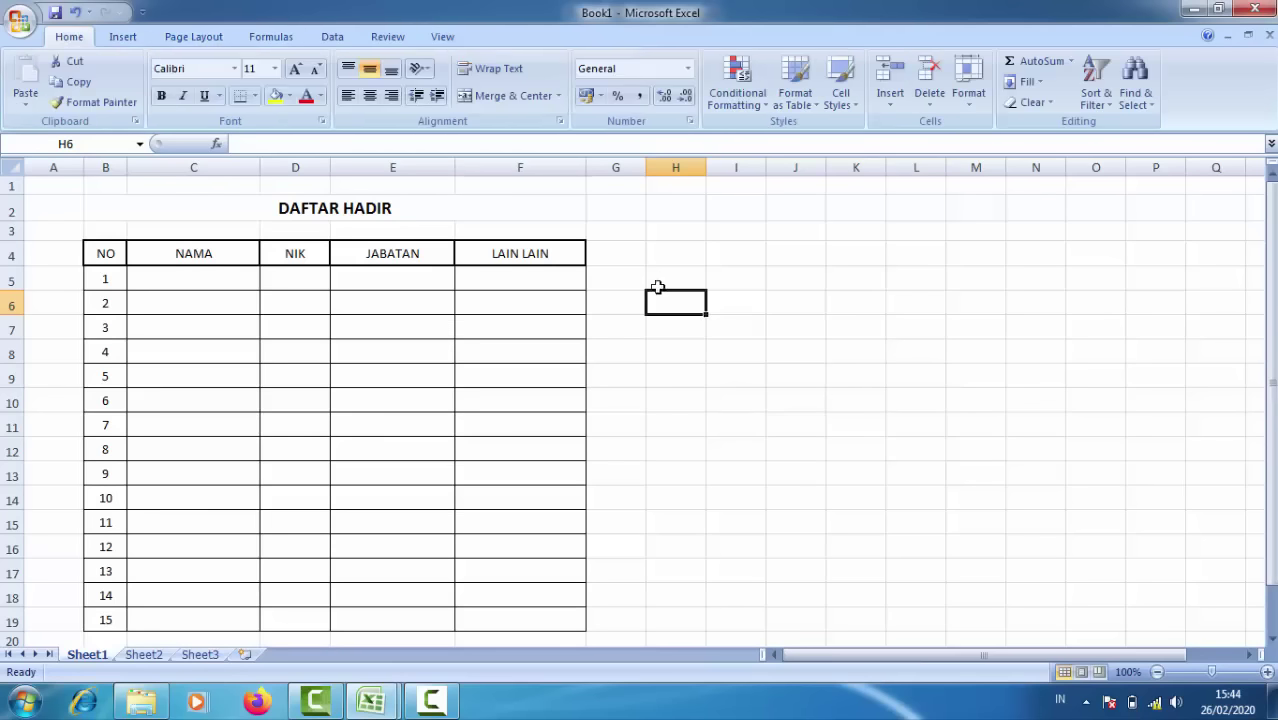
left_click(774, 293)
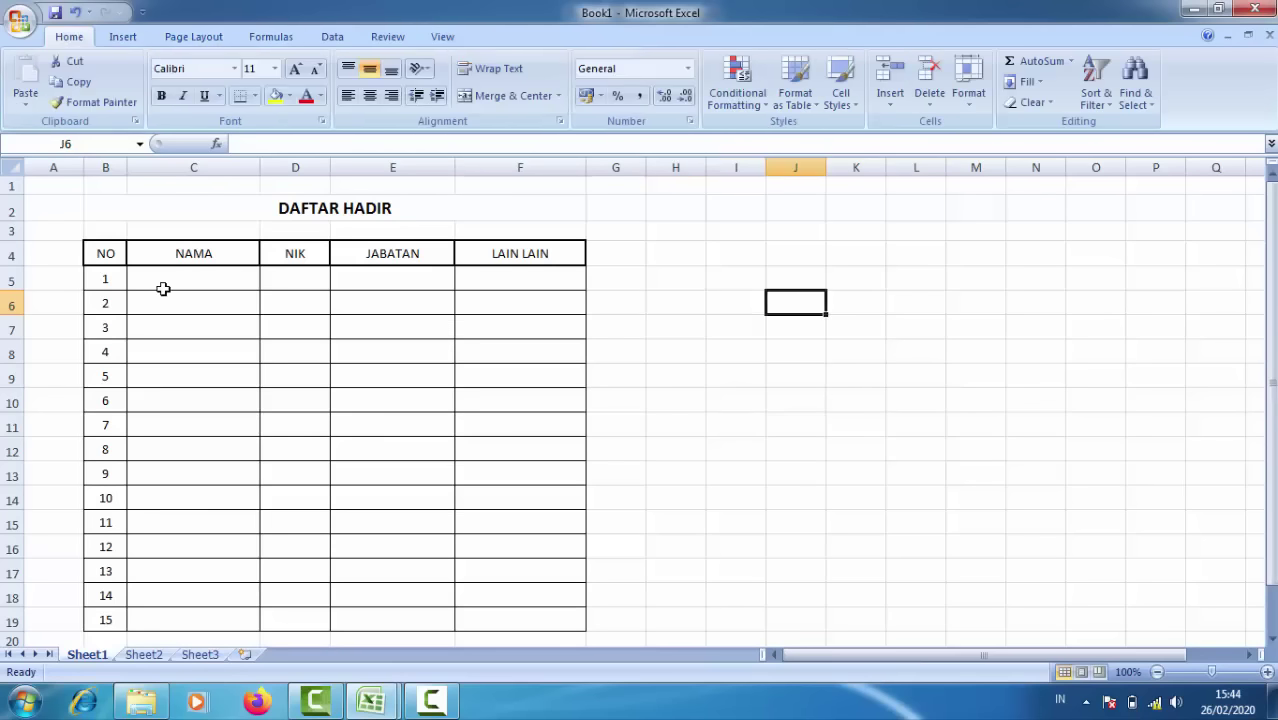
left_click(166, 286)
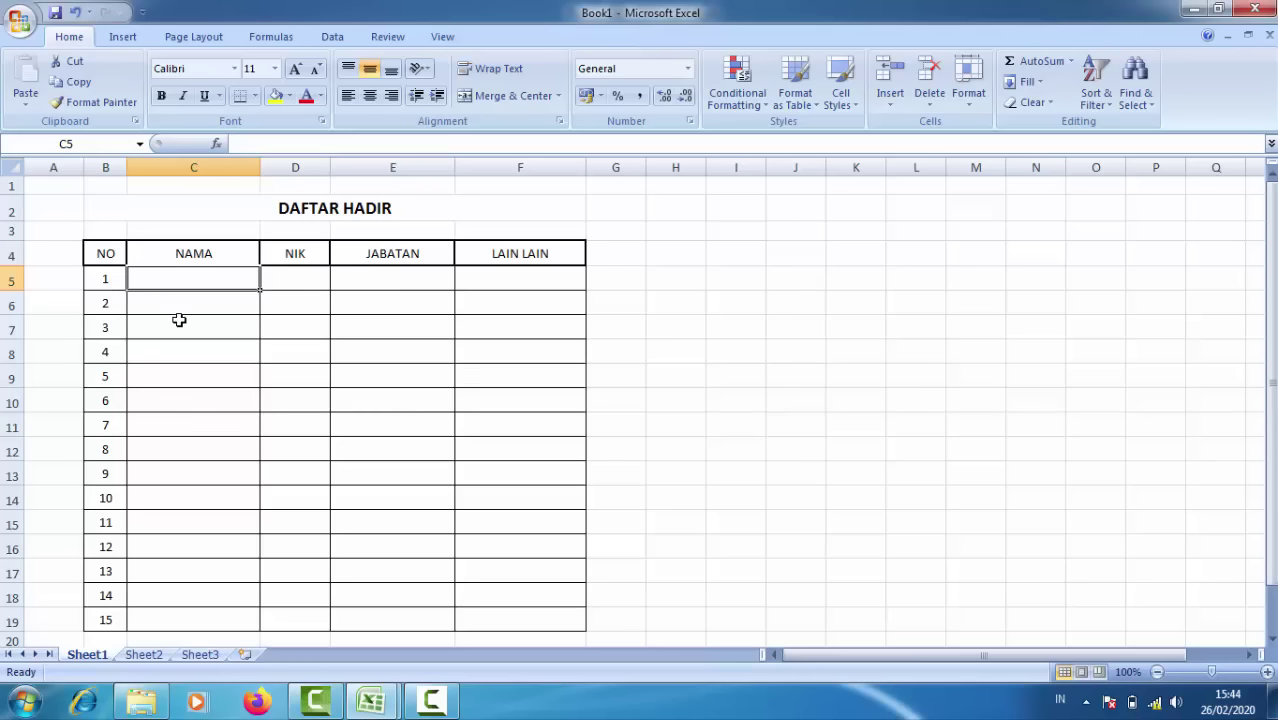
left_click(180, 321)
left_click_drag(345, 331, 362, 398)
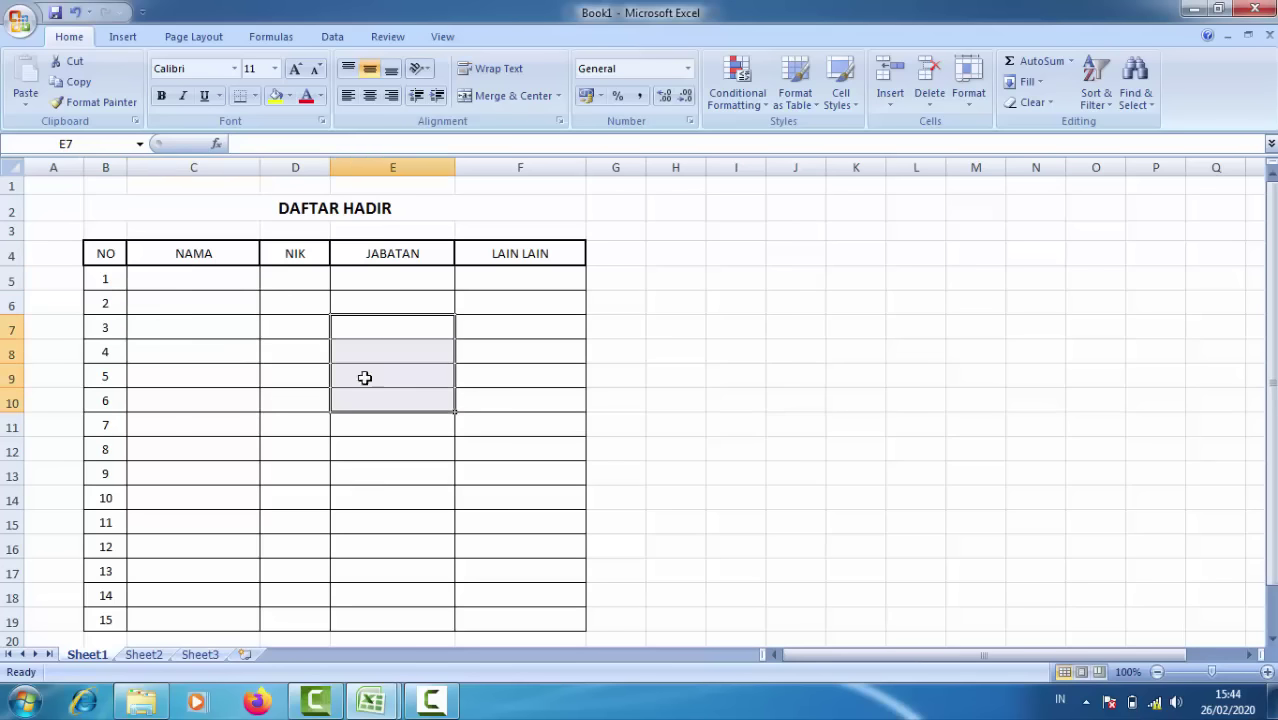
left_click(125, 38)
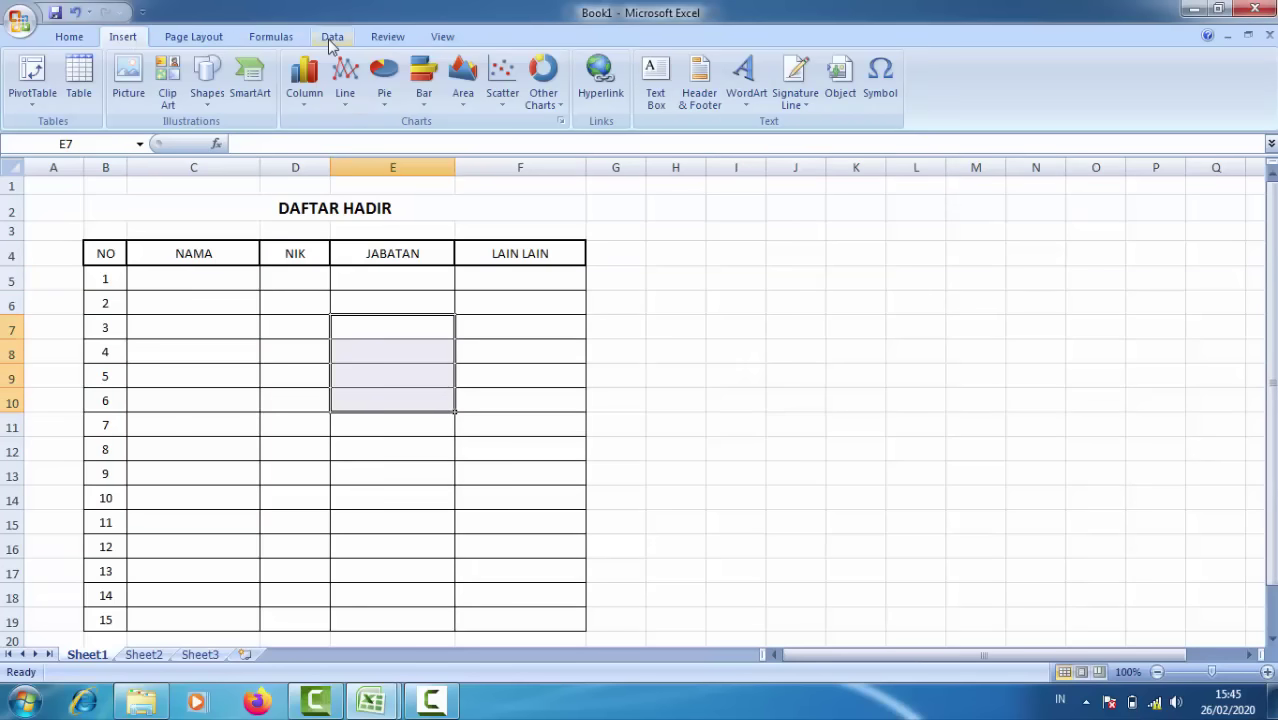
left_click(329, 38)
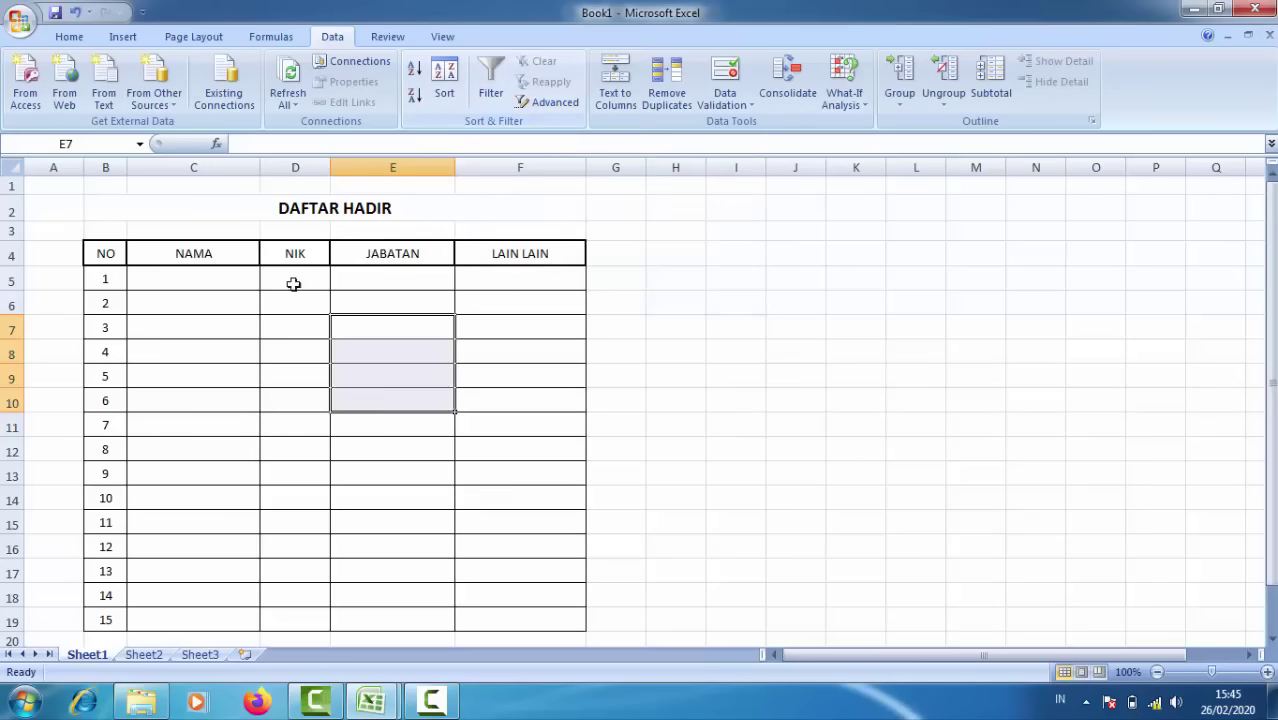
left_click(270, 336)
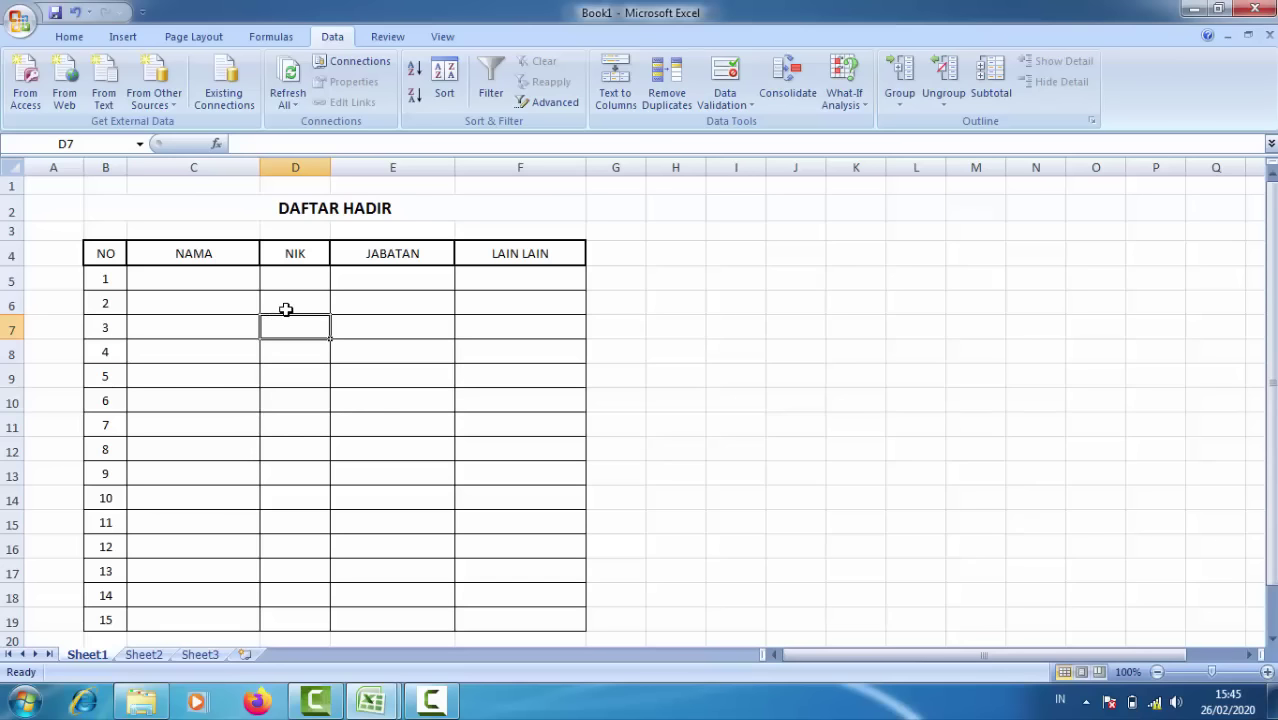
Switch to the Rumus Excel workbook and move the VLOOKUP sheet's vertical page break to the table's edge after column H.
left_click(370, 700)
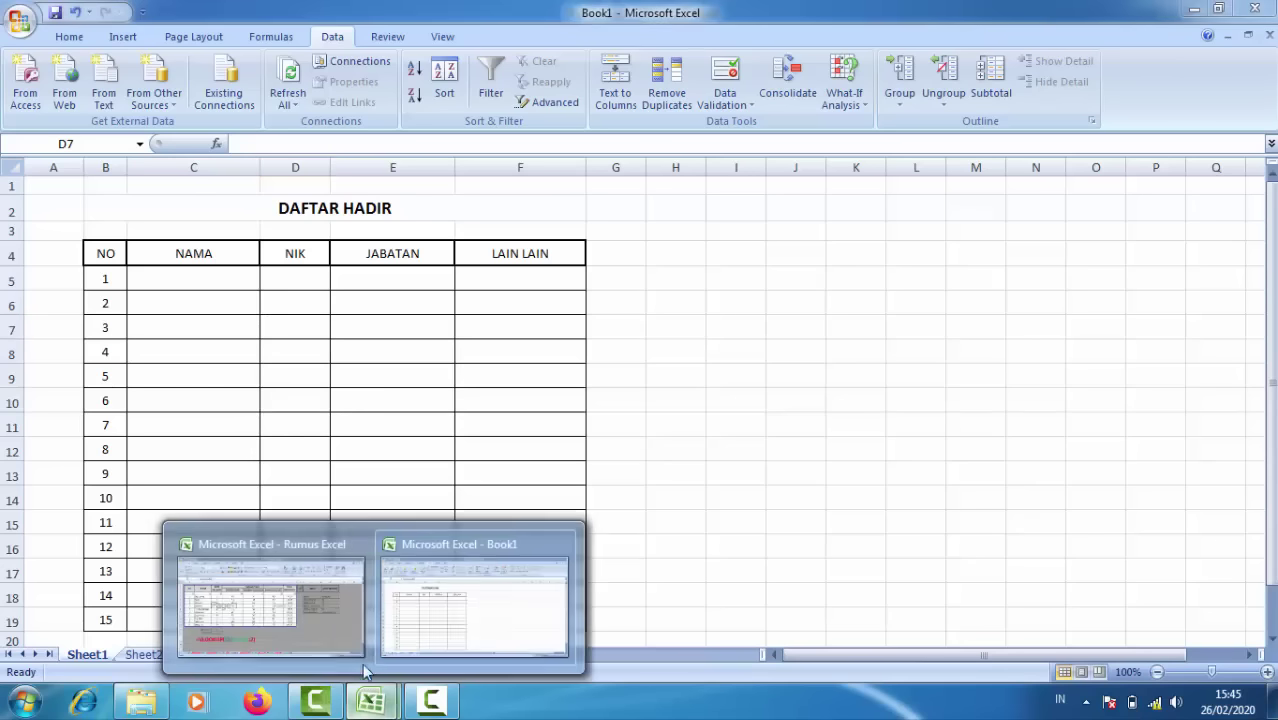
left_click(265, 615)
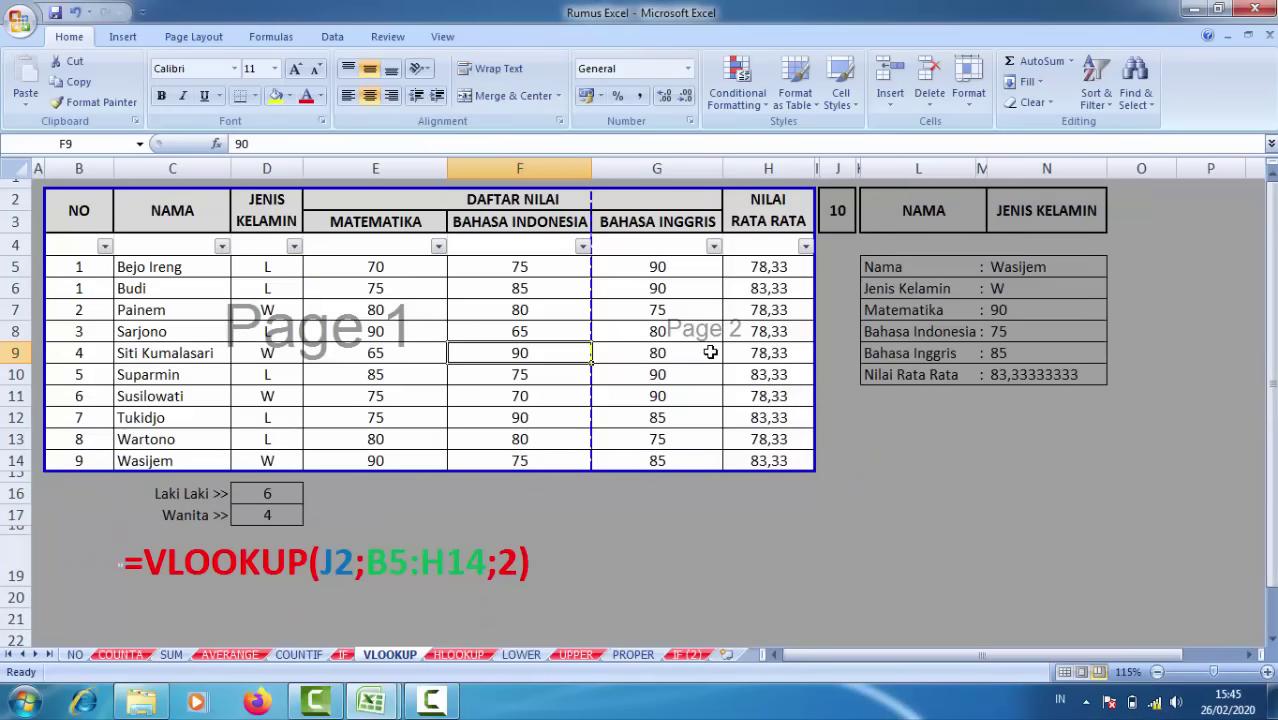
left_click(332, 38)
left_click(384, 38)
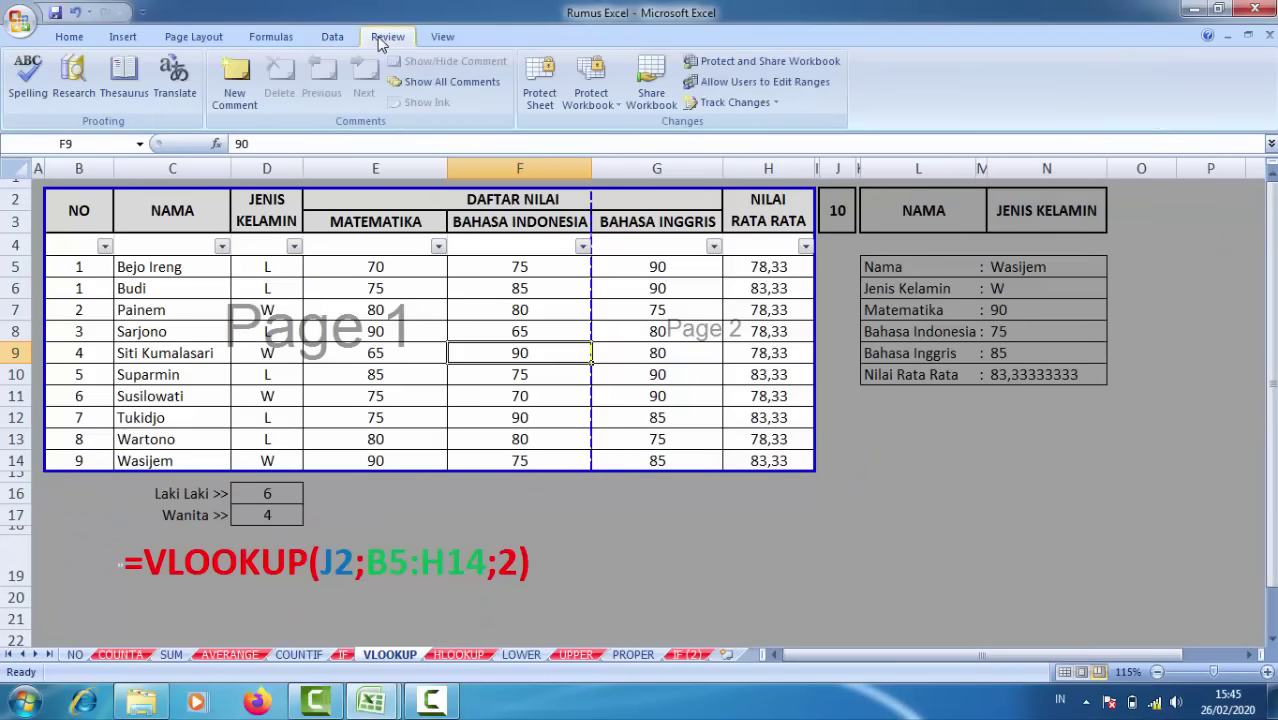
left_click(443, 38)
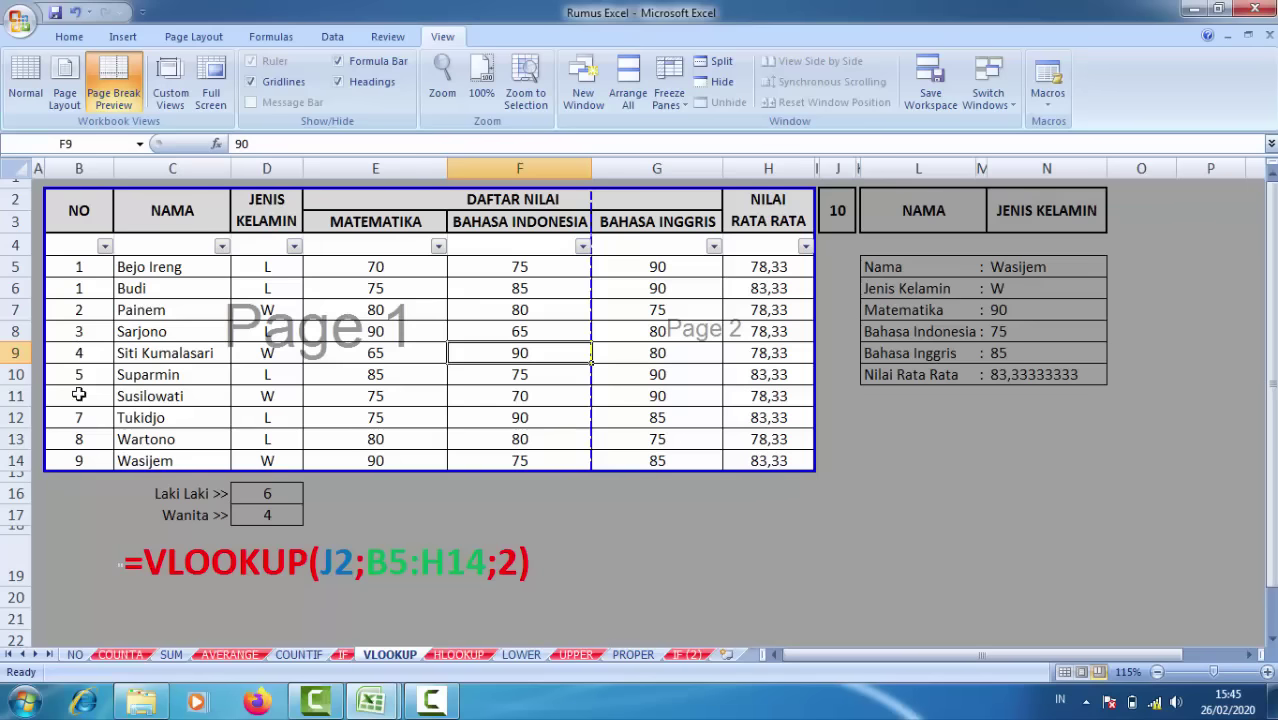
left_click_drag(592, 308, 810, 306)
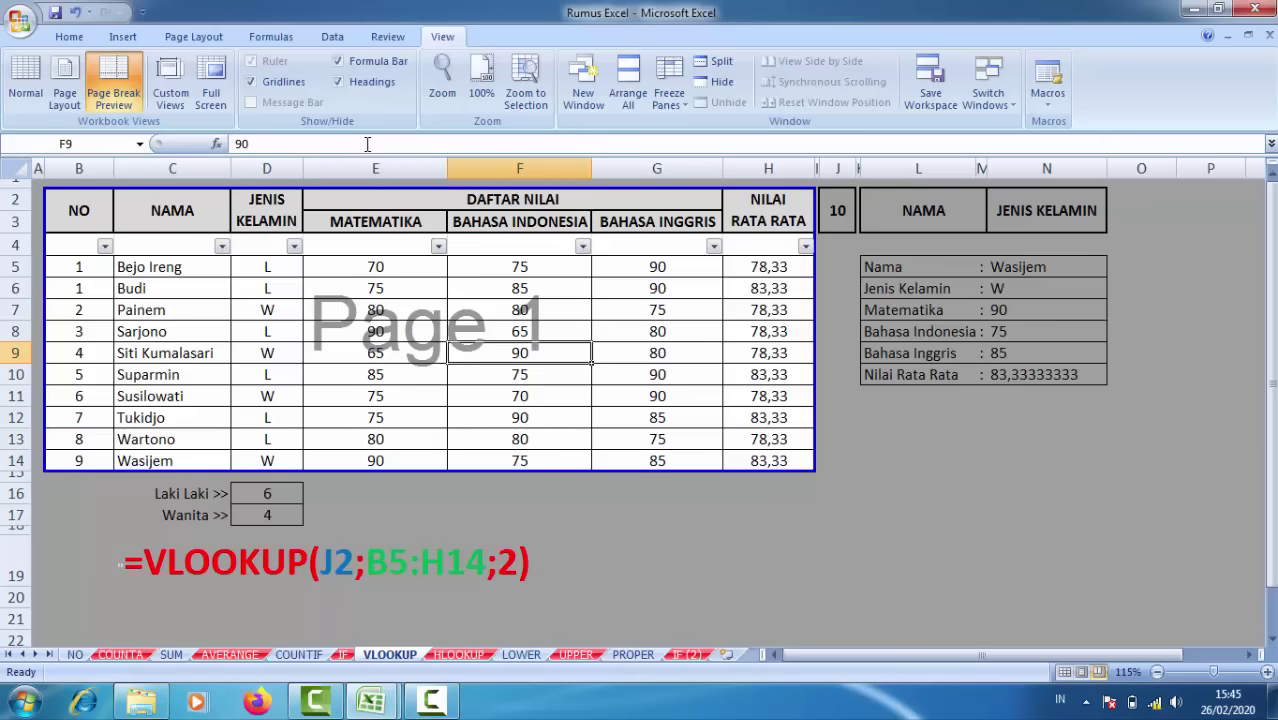
Preview the VLOOKUP sheet's printout and zoom out to the whole page.
left_click(20, 20)
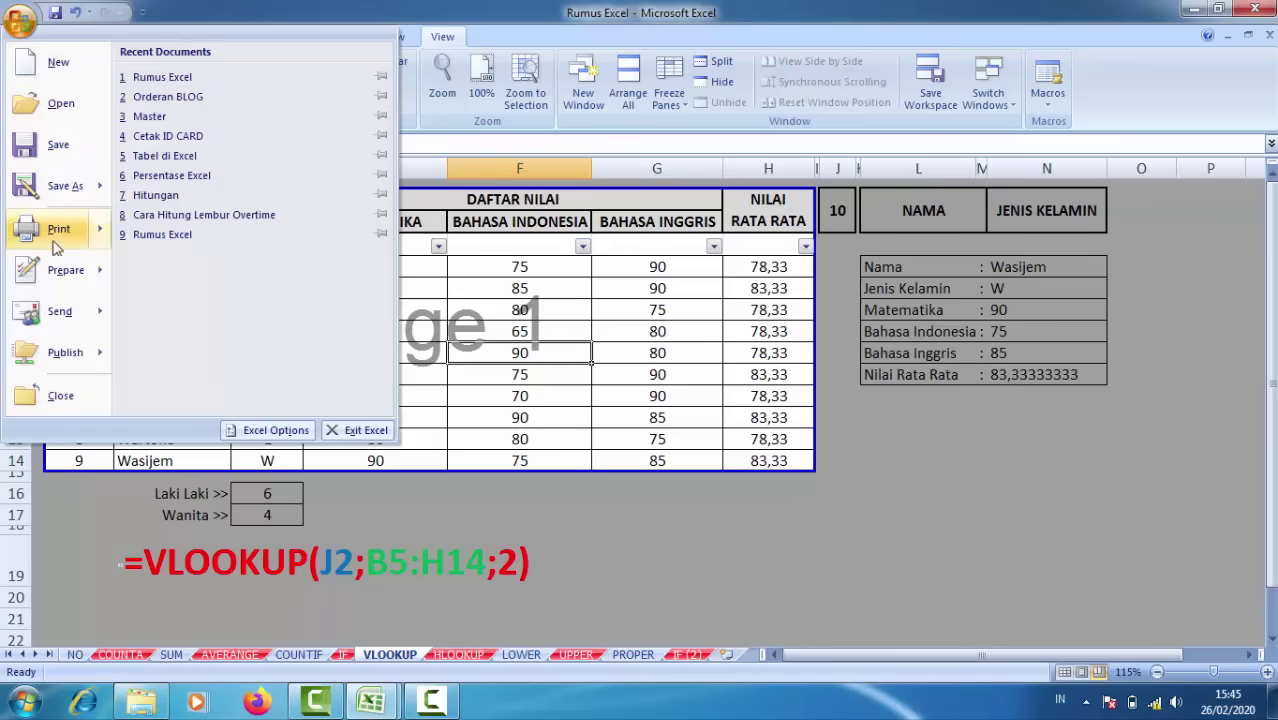
mouse_move(60, 229)
left_click(170, 248)
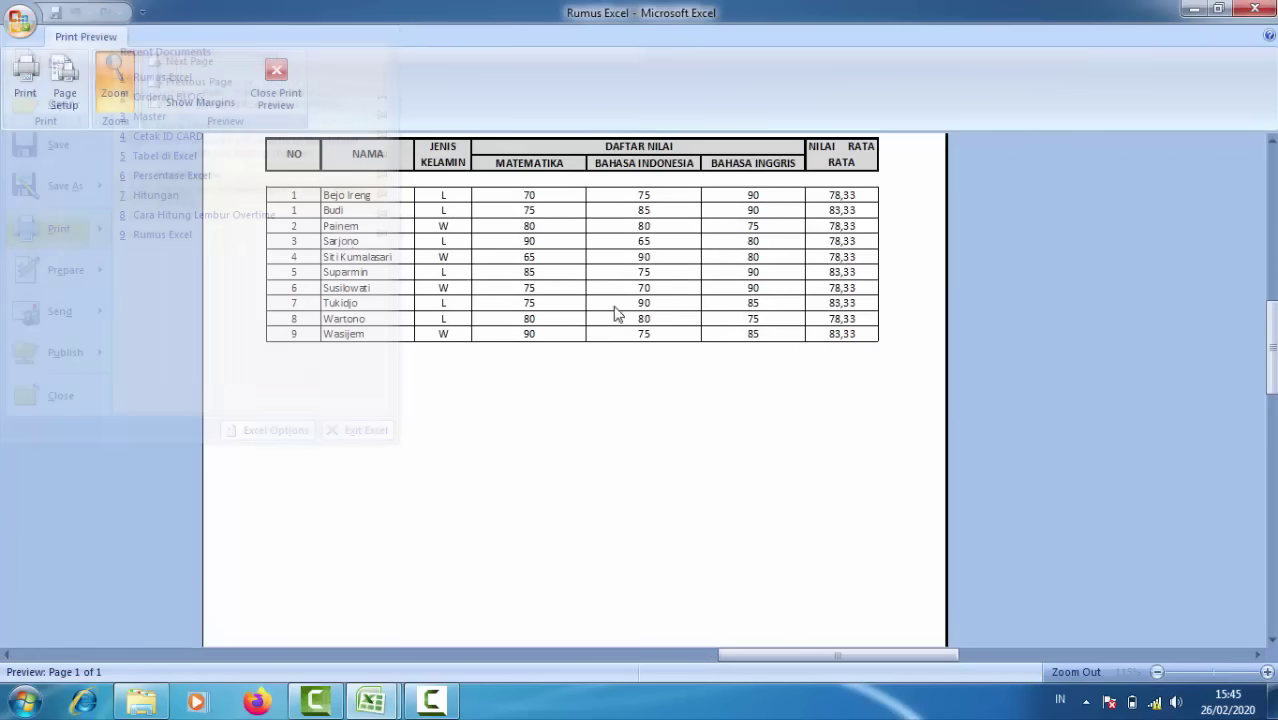
left_click(686, 346)
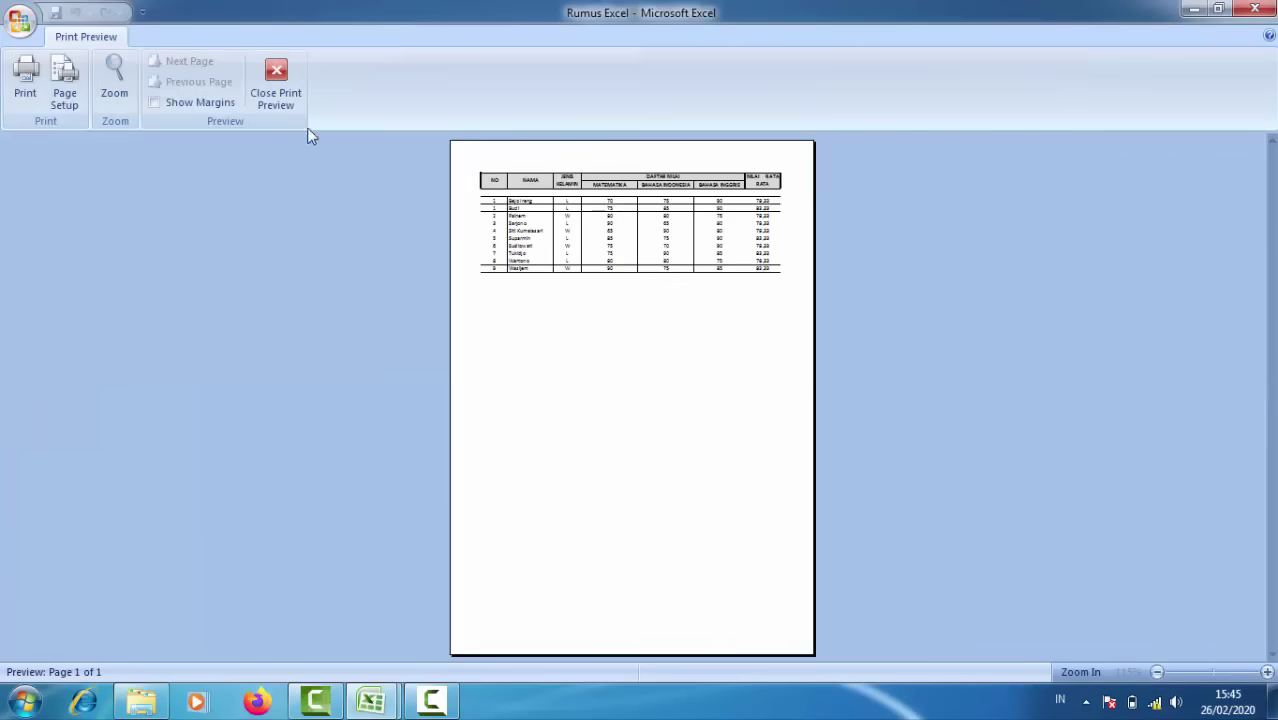
left_click(64, 88)
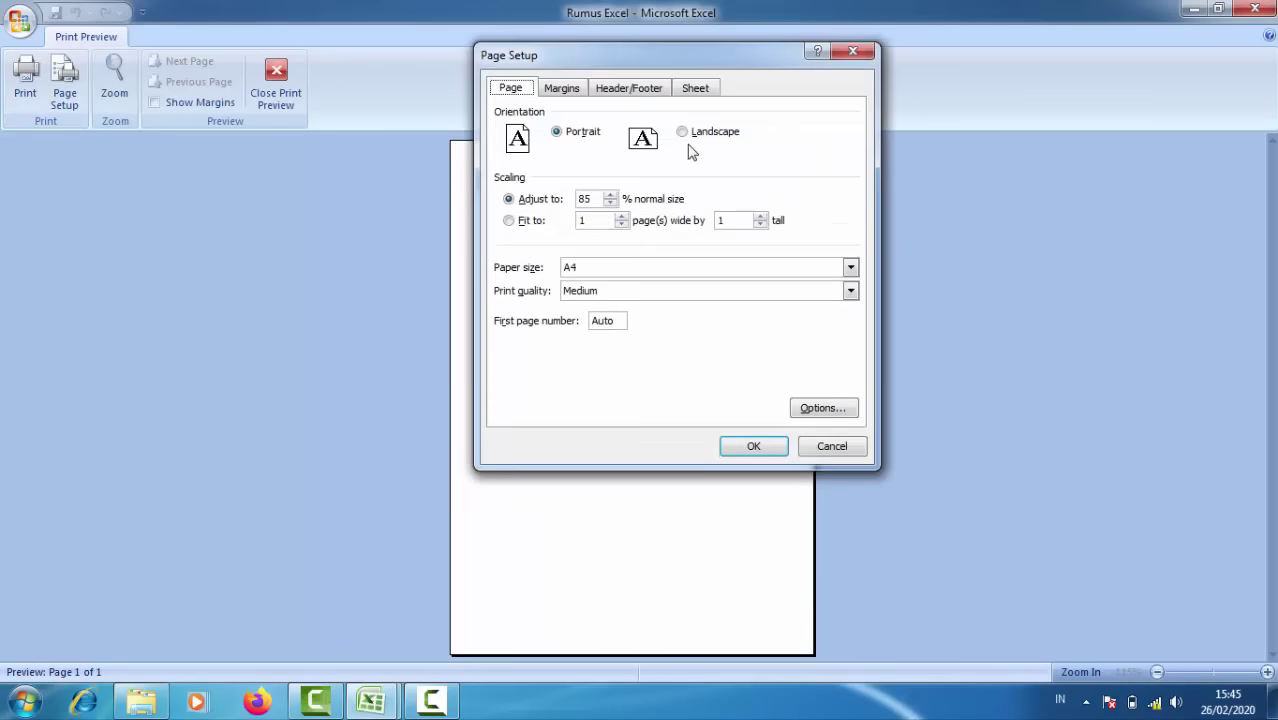
left_click(684, 134)
left_click(834, 450)
Set the VLOOKUP sheet's page orientation to Landscape.
left_click(64, 88)
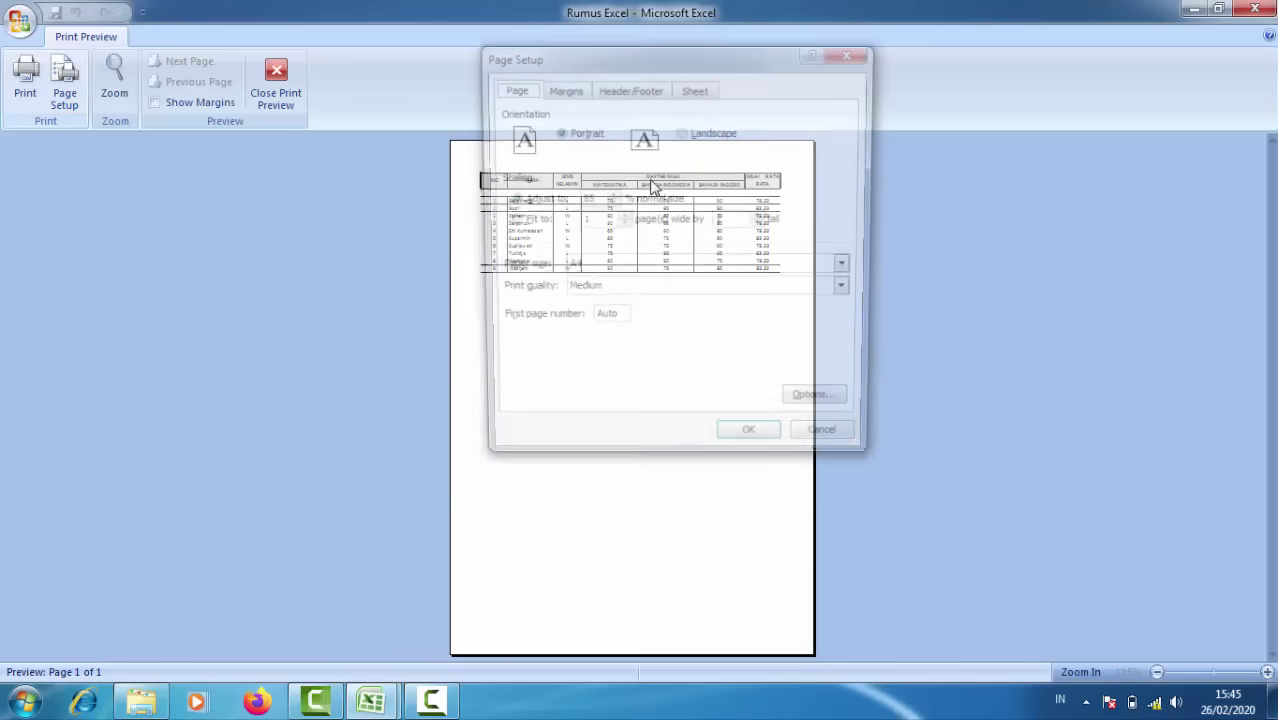
left_click(684, 134)
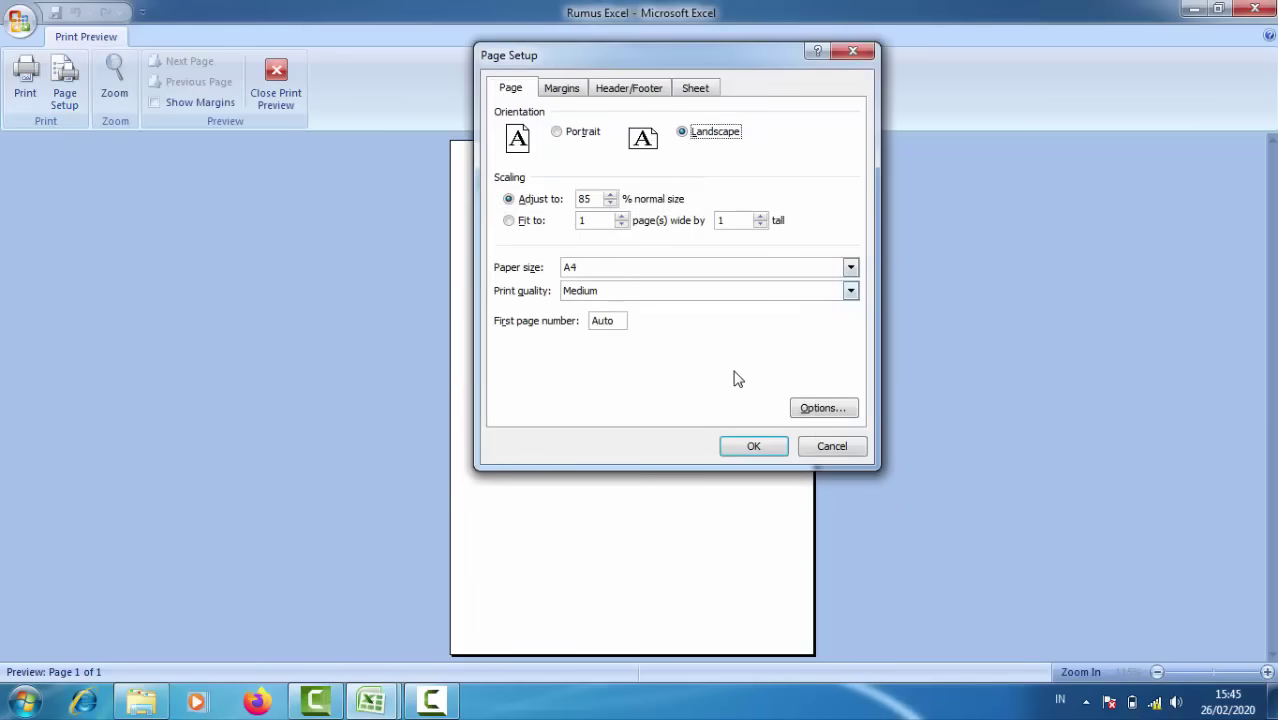
left_click(750, 444)
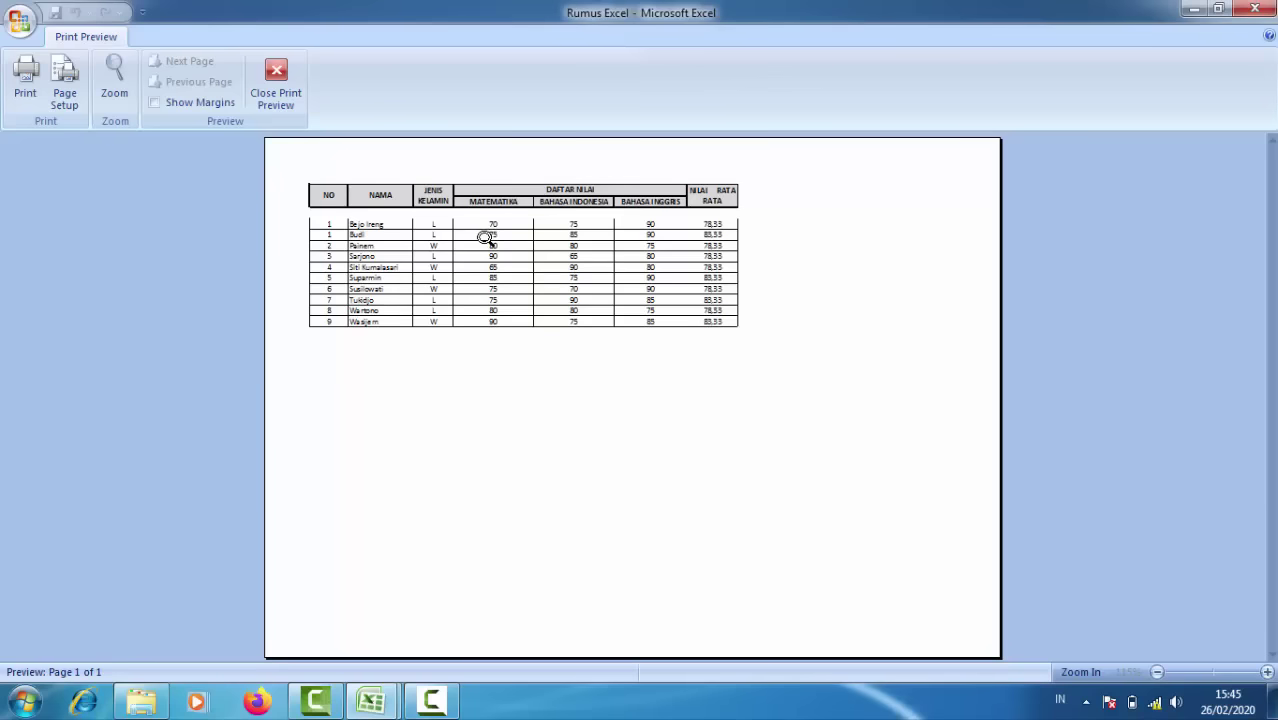
Scale the printout to 115% of normal size and inspect the table in the preview.
left_click(64, 90)
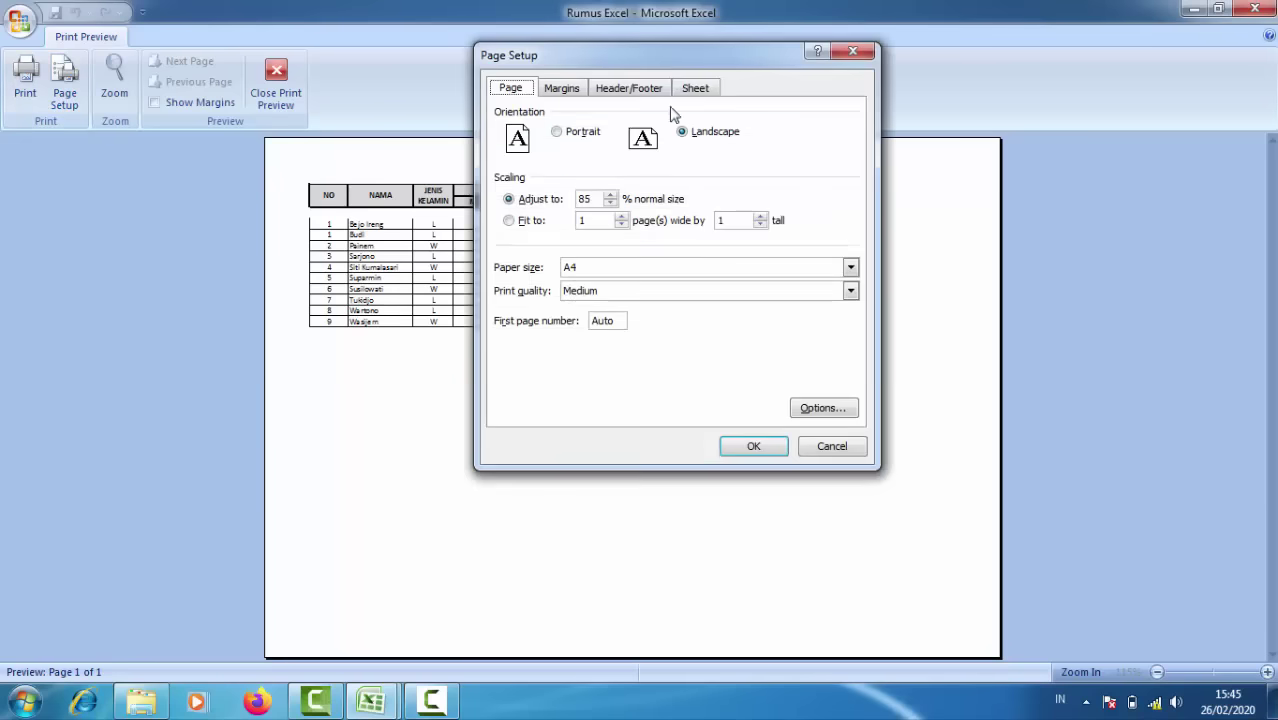
left_click_drag(676, 63, 962, 137)
left_click(898, 269)
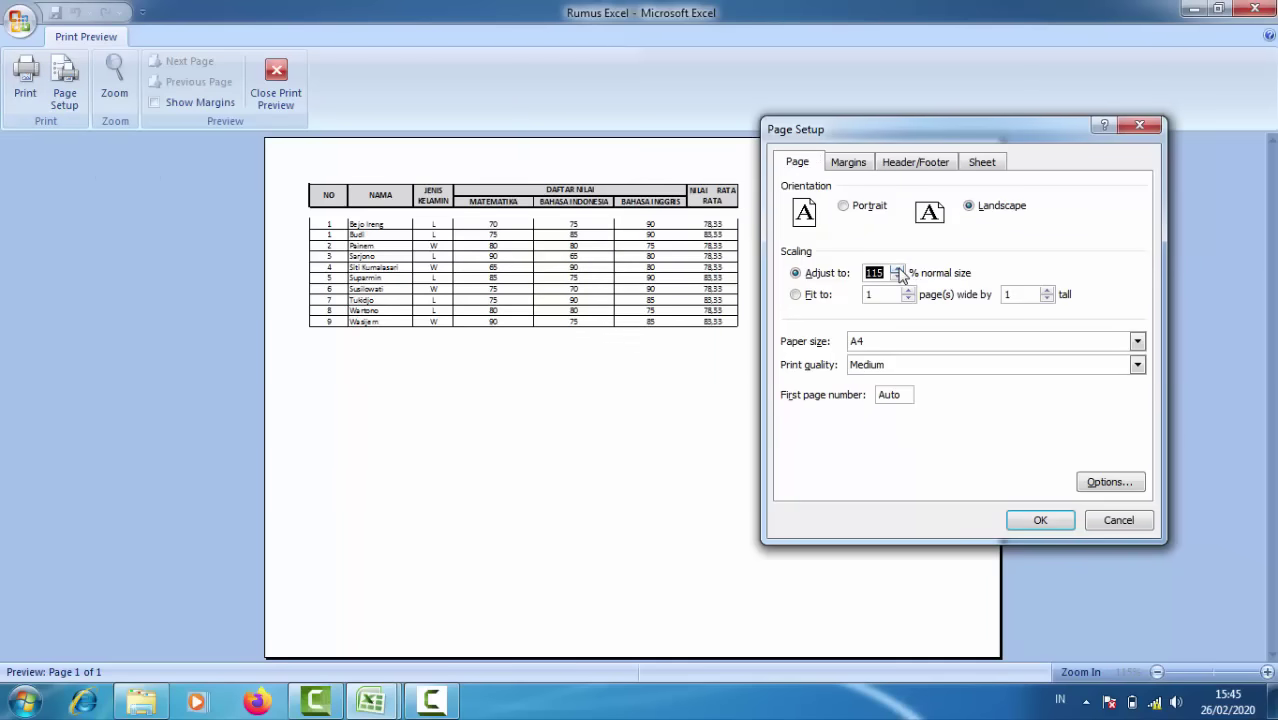
left_click(1036, 520)
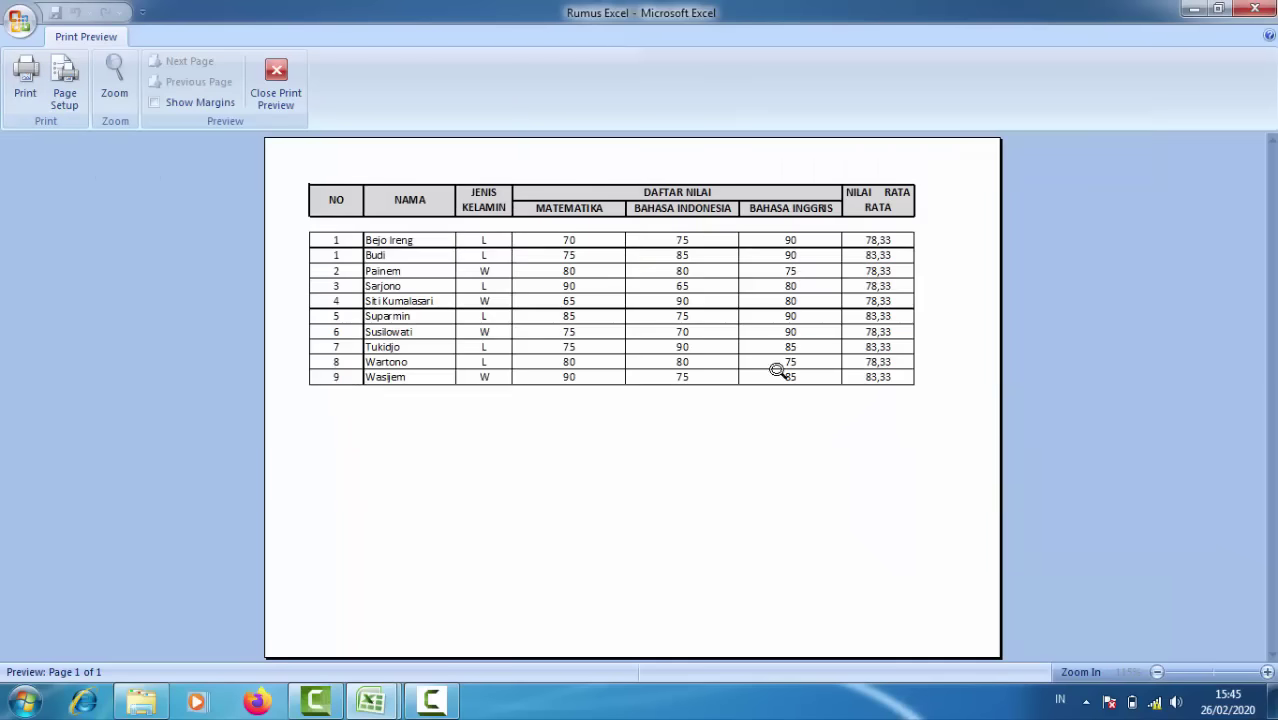
left_click(608, 310)
left_click(609, 310)
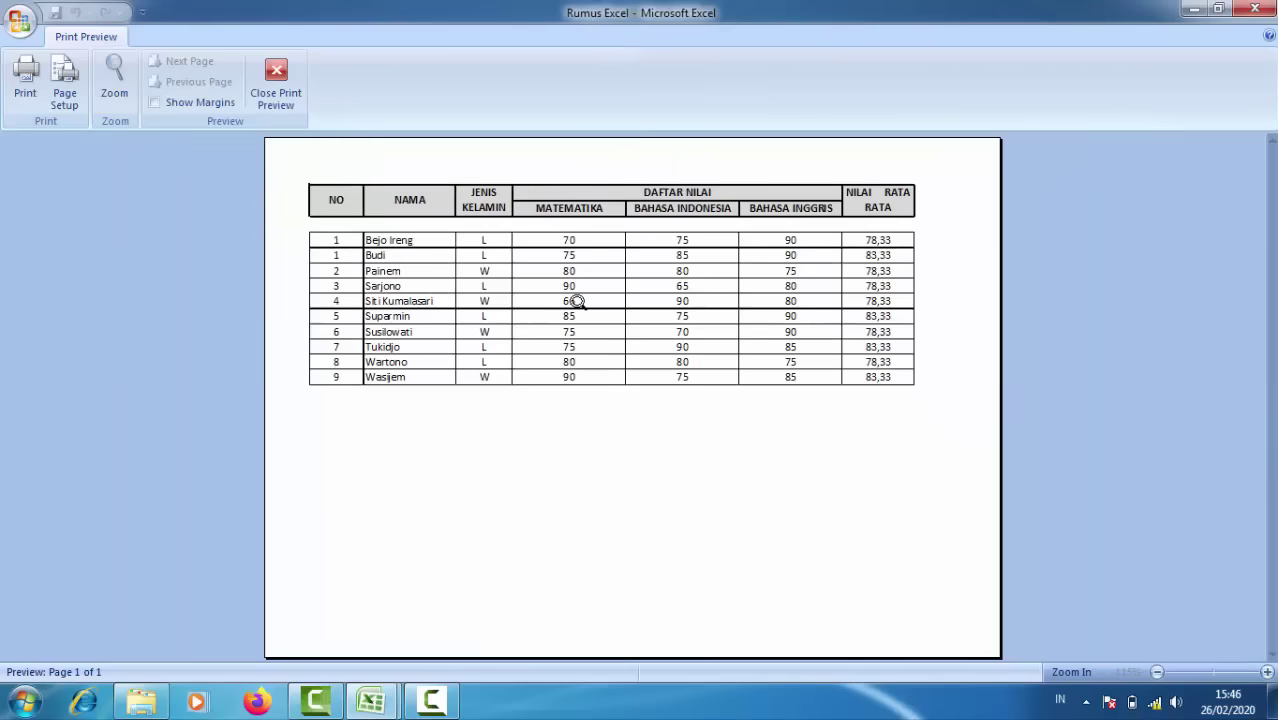
Open the print settings for the active sheet and close them without printing.
left_click(26, 82)
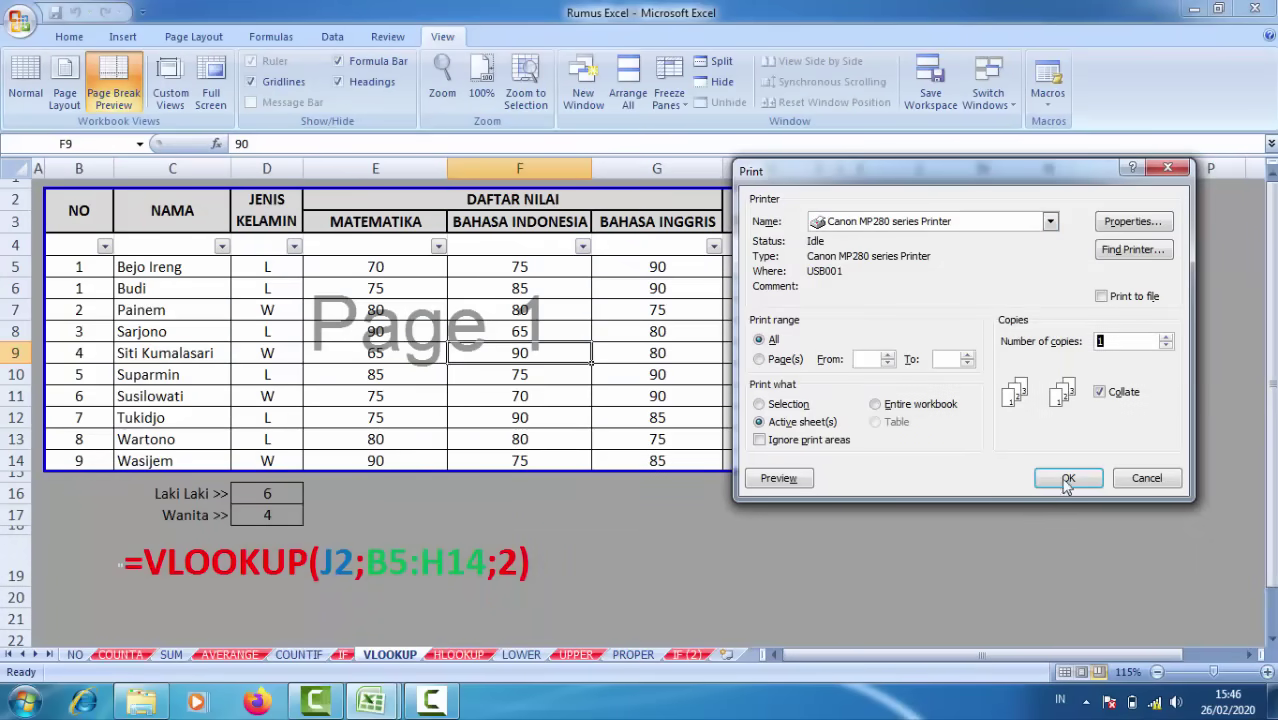
left_click(1156, 484)
left_click(992, 462)
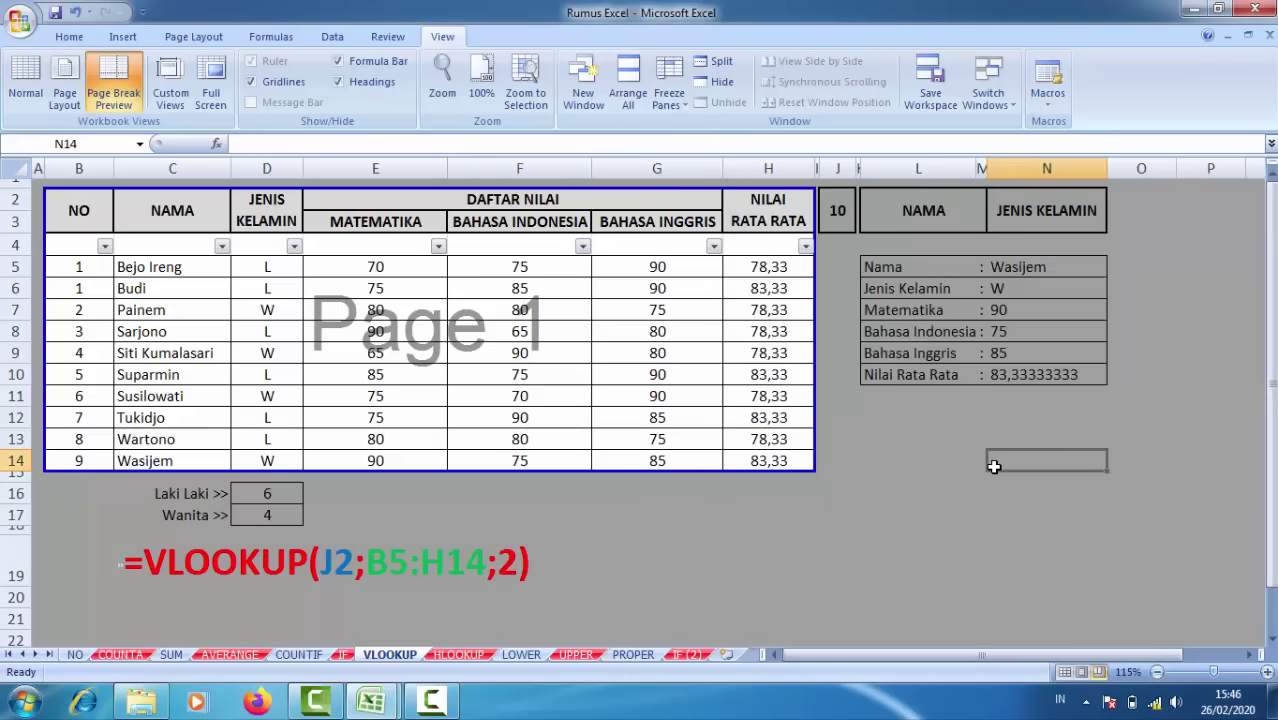
Switch back to the Book1 workbook and narrow the empty column A beside the DAFTAR HADIR table.
left_click(370, 700)
left_click(465, 628)
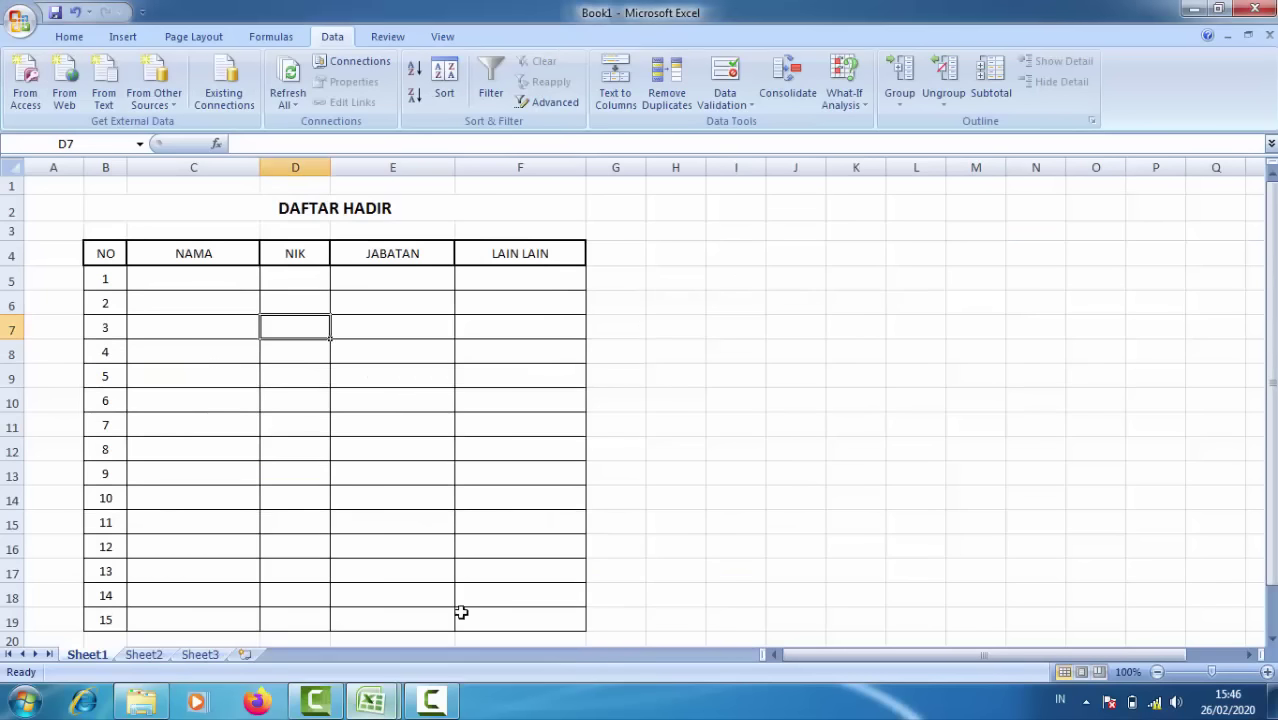
left_click(718, 427)
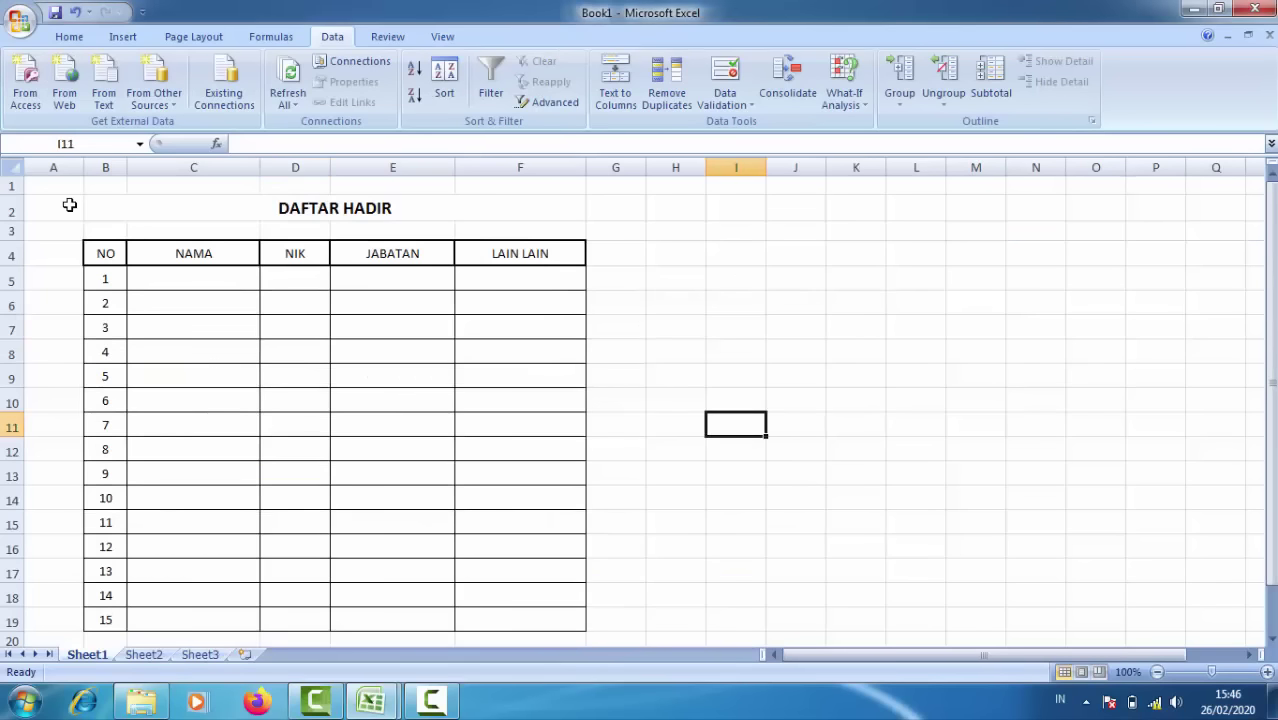
left_click_drag(84, 168, 42, 173)
left_click(632, 256)
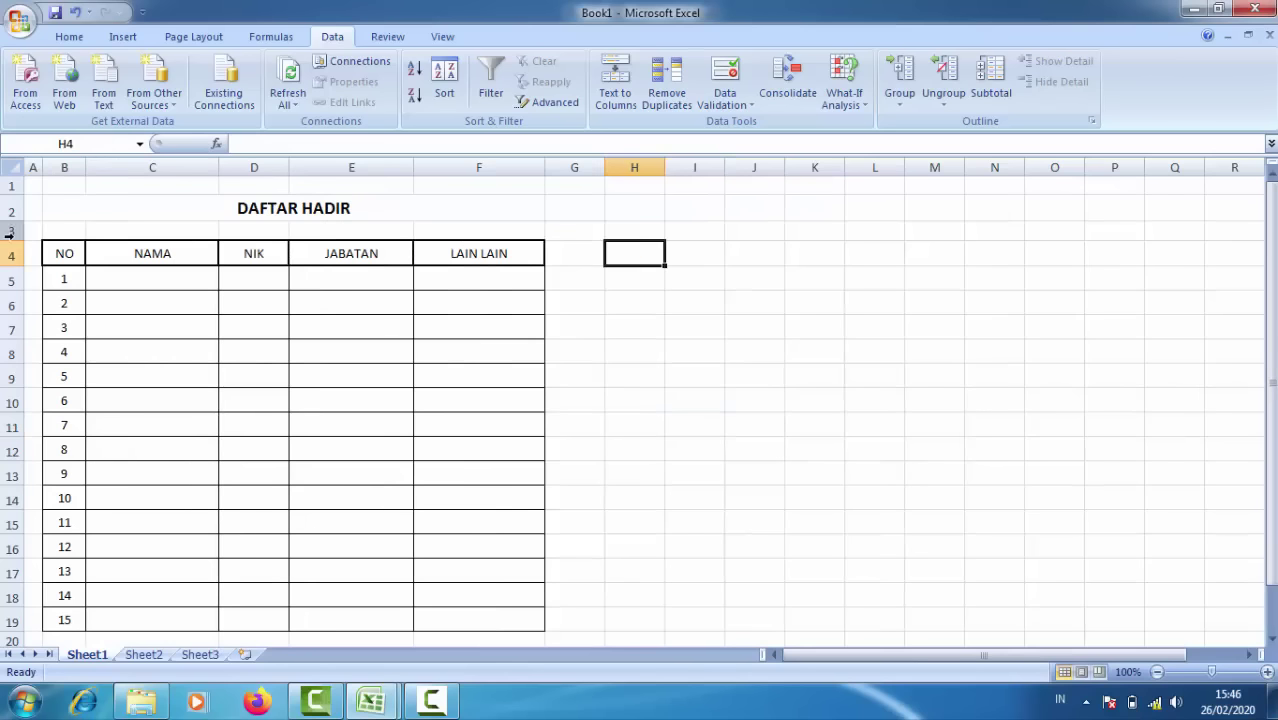
Shrink the heights of empty rows 3 and 1 around the DAFTAR HADIR title.
left_click_drag(12, 241, 12, 226)
left_click(722, 356)
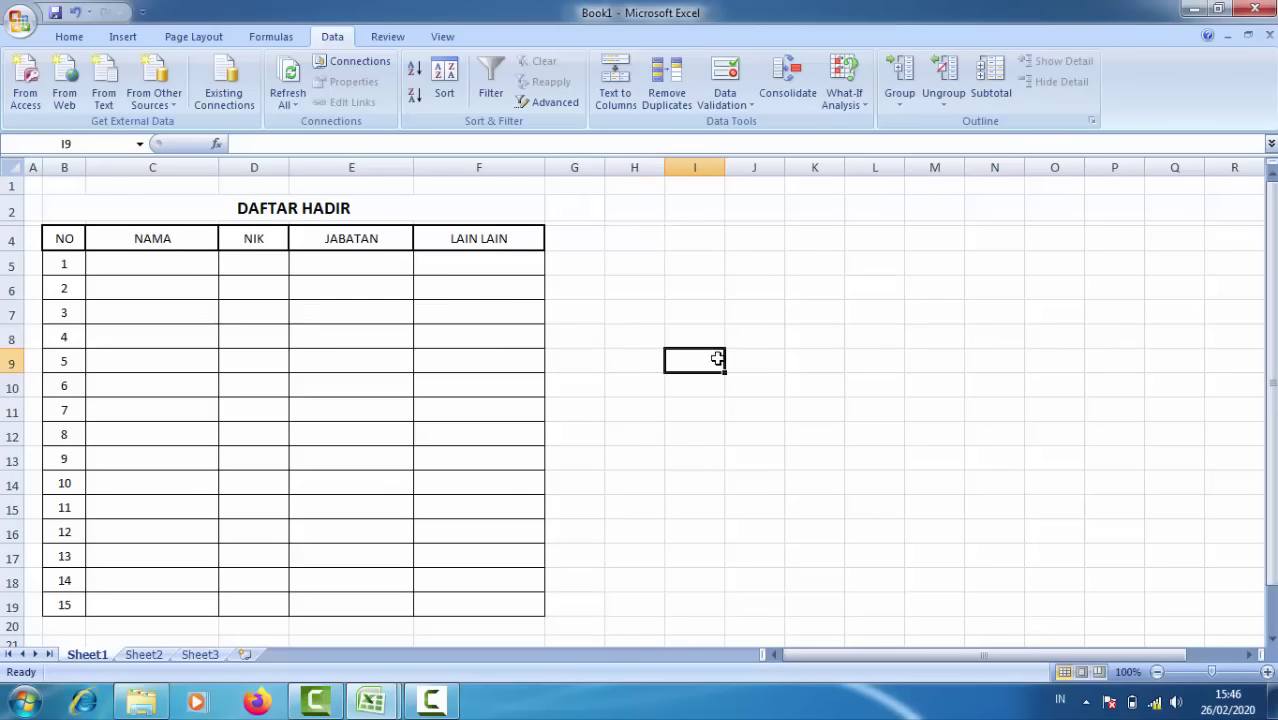
left_click_drag(12, 196, 12, 183)
left_click_drag(12, 181, 12, 182)
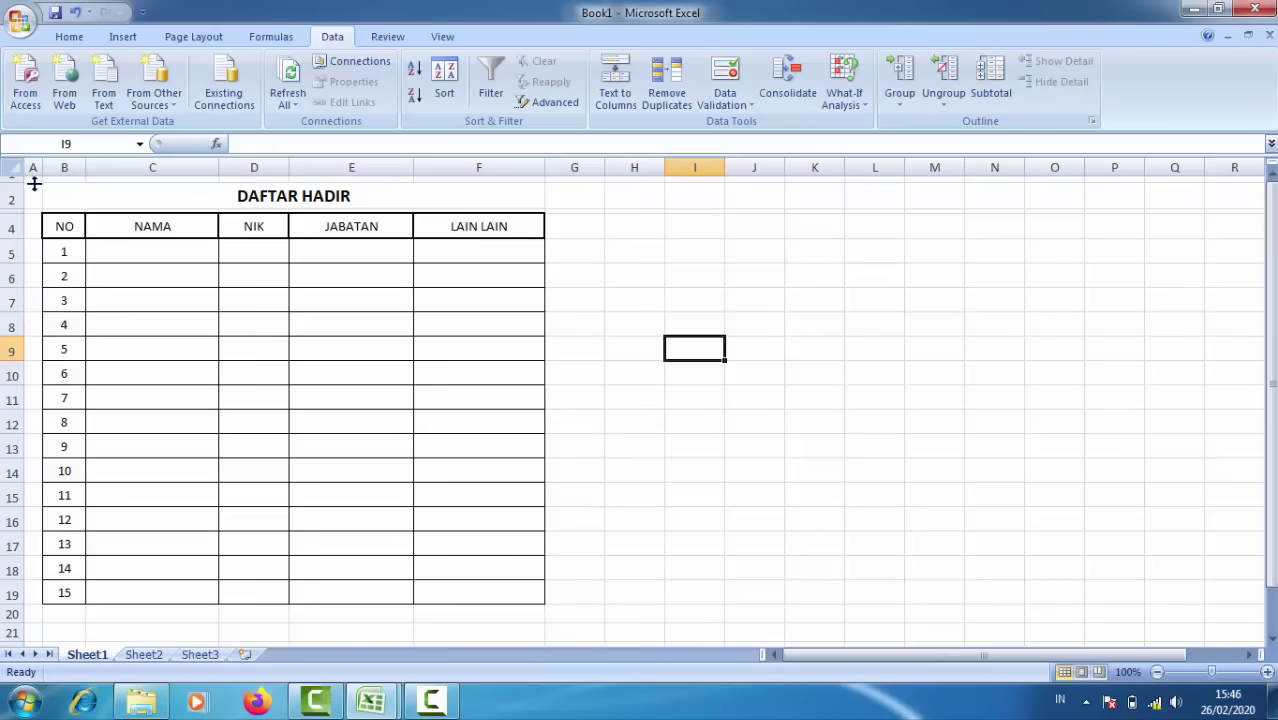
left_click(681, 288)
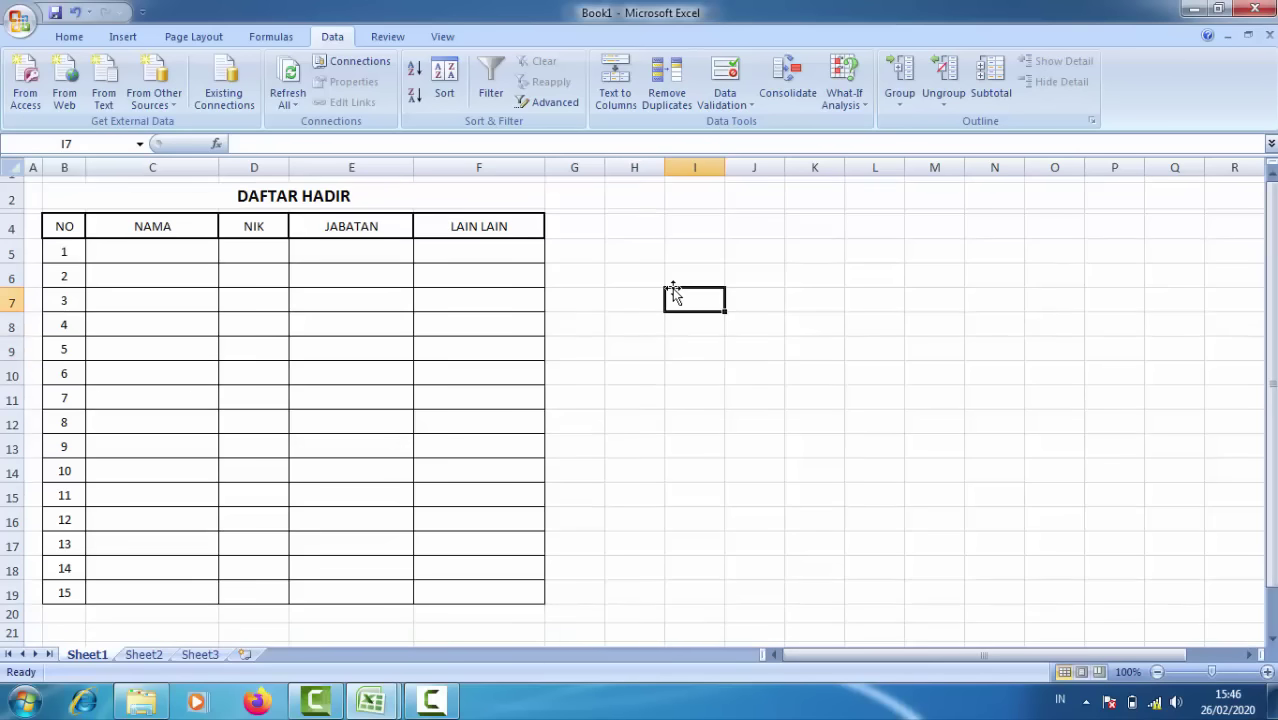
left_click(693, 391)
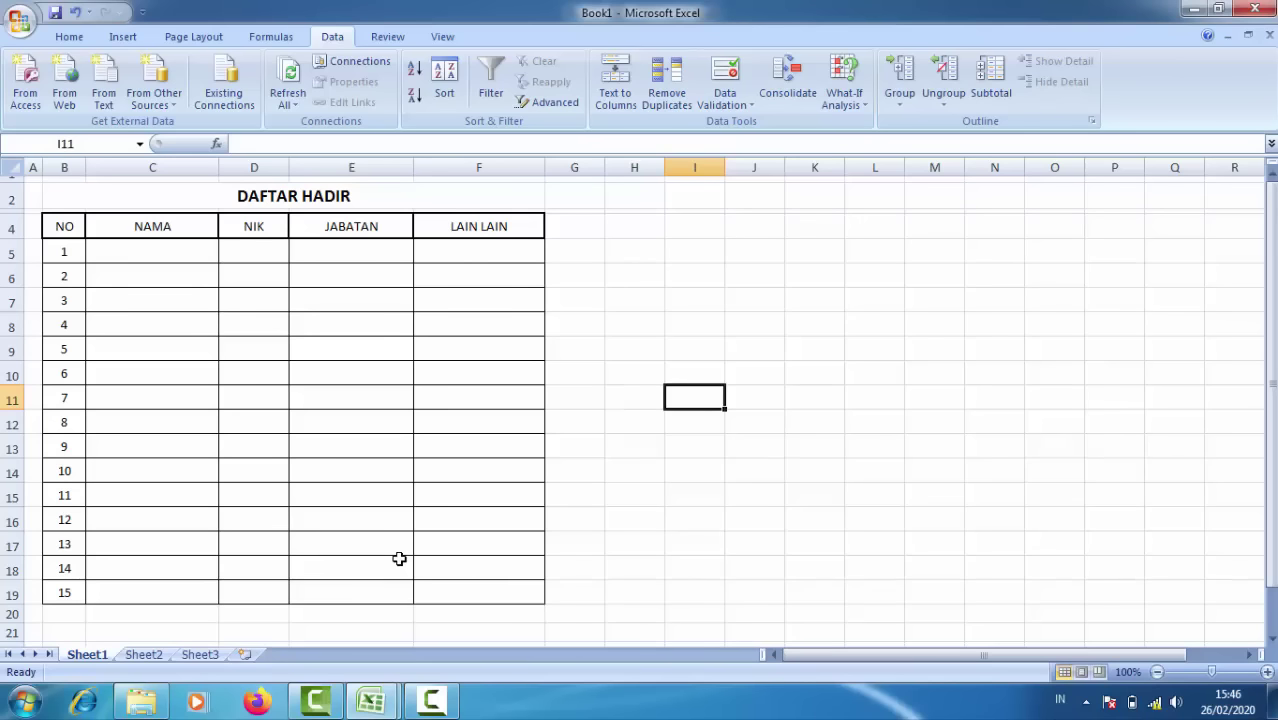
View the COUNTA and IF (2) example sheets in the Rumus Excel workbook.
mouse_move(371, 698)
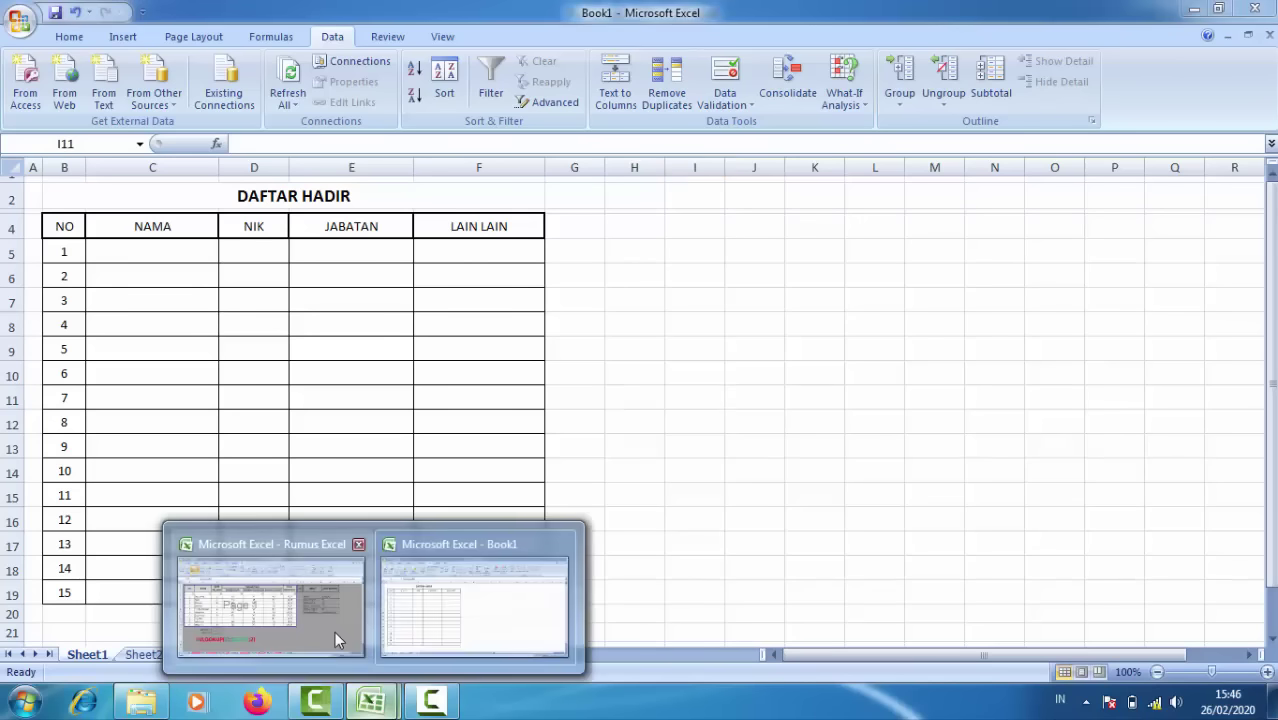
left_click(334, 631)
left_click(121, 655)
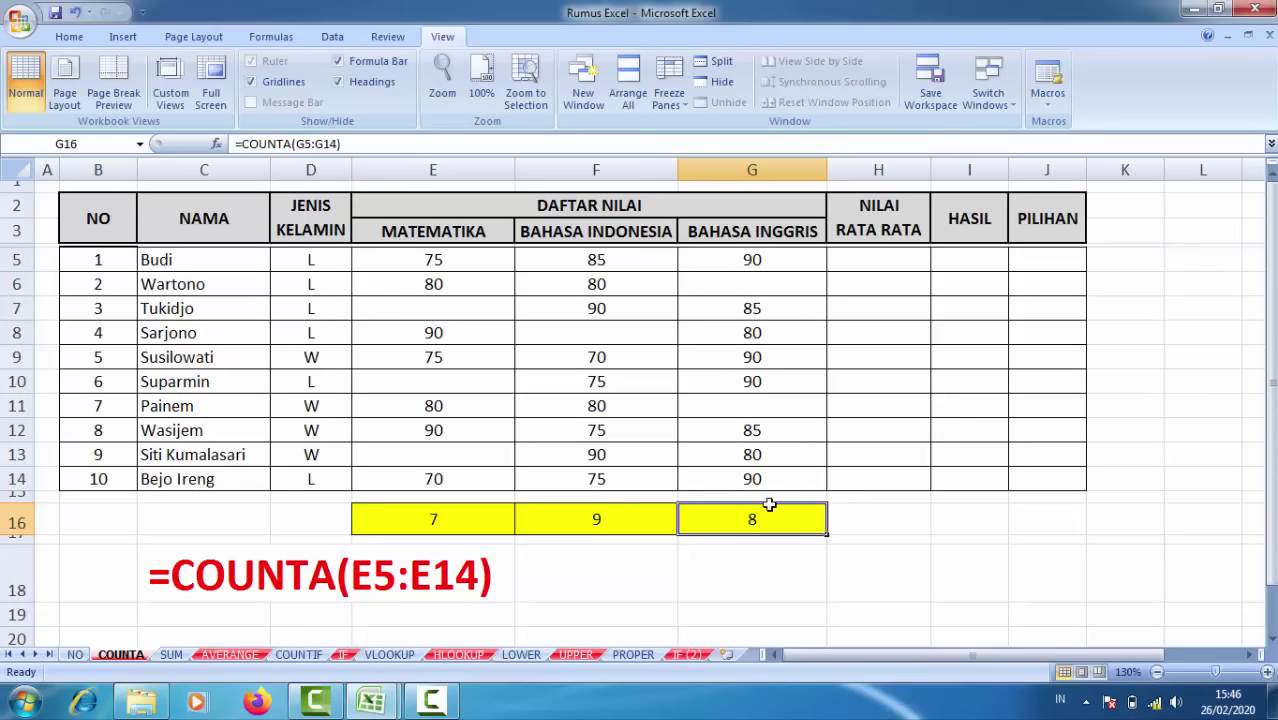
left_click(687, 654)
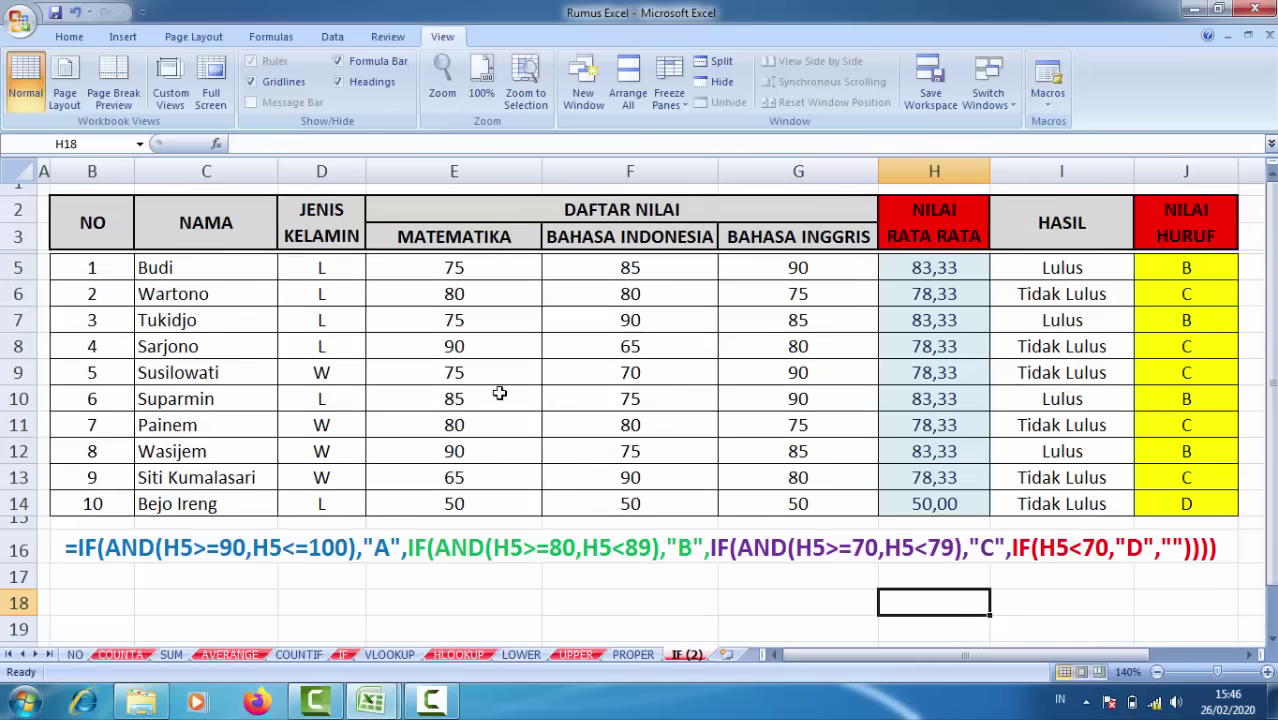
left_click(705, 372)
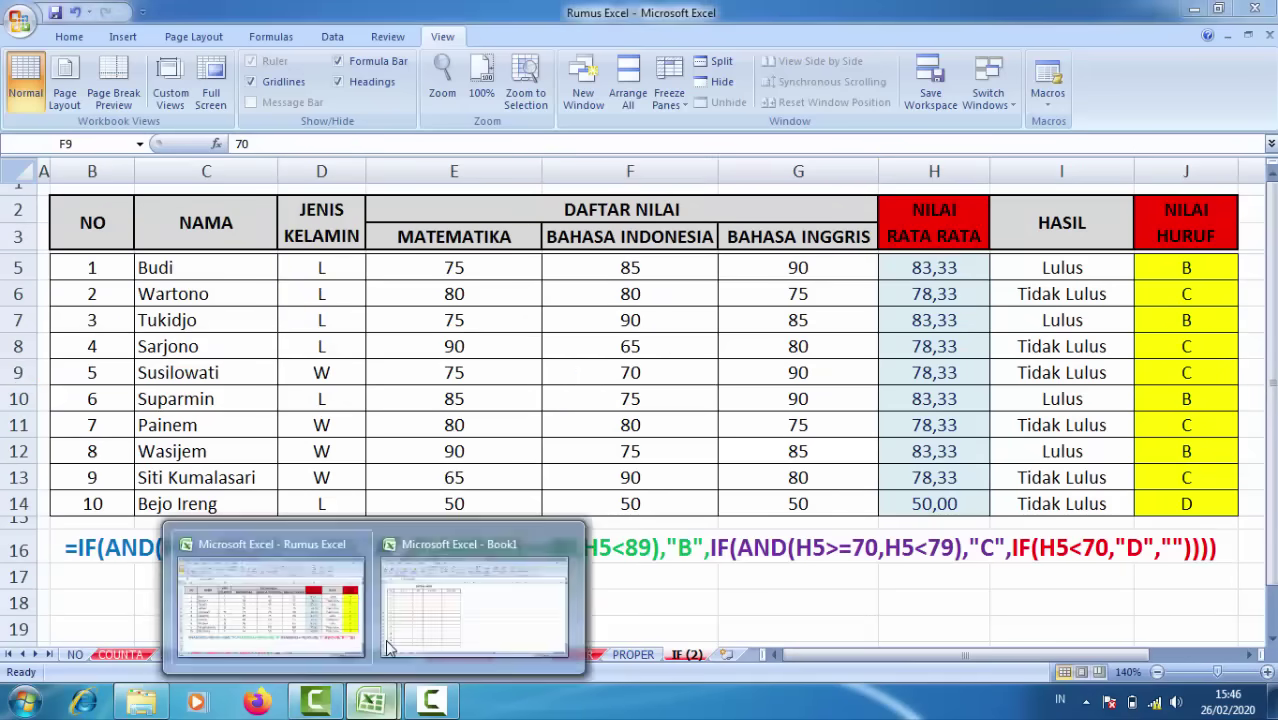
left_click(437, 384)
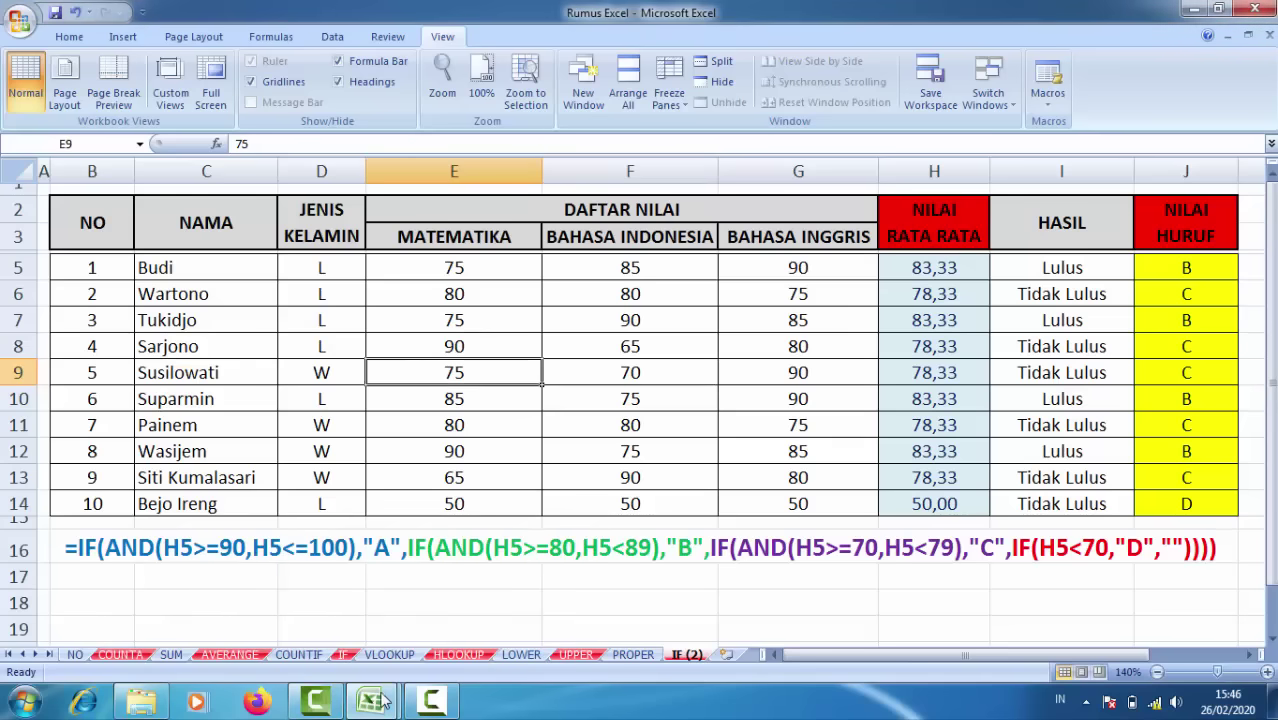
Return to the Book1 workbook and select empty cell H6 beside the attendance table.
mouse_move(371, 700)
left_click(463, 606)
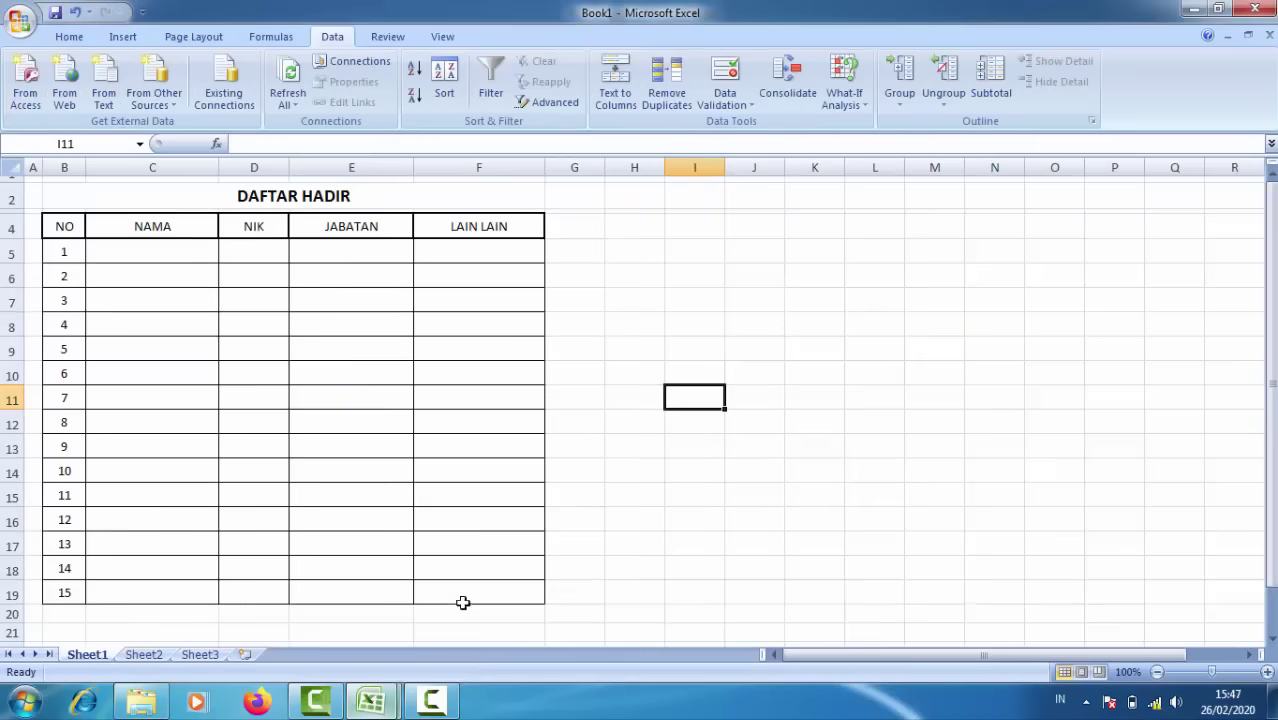
left_click(609, 404)
left_click(720, 313)
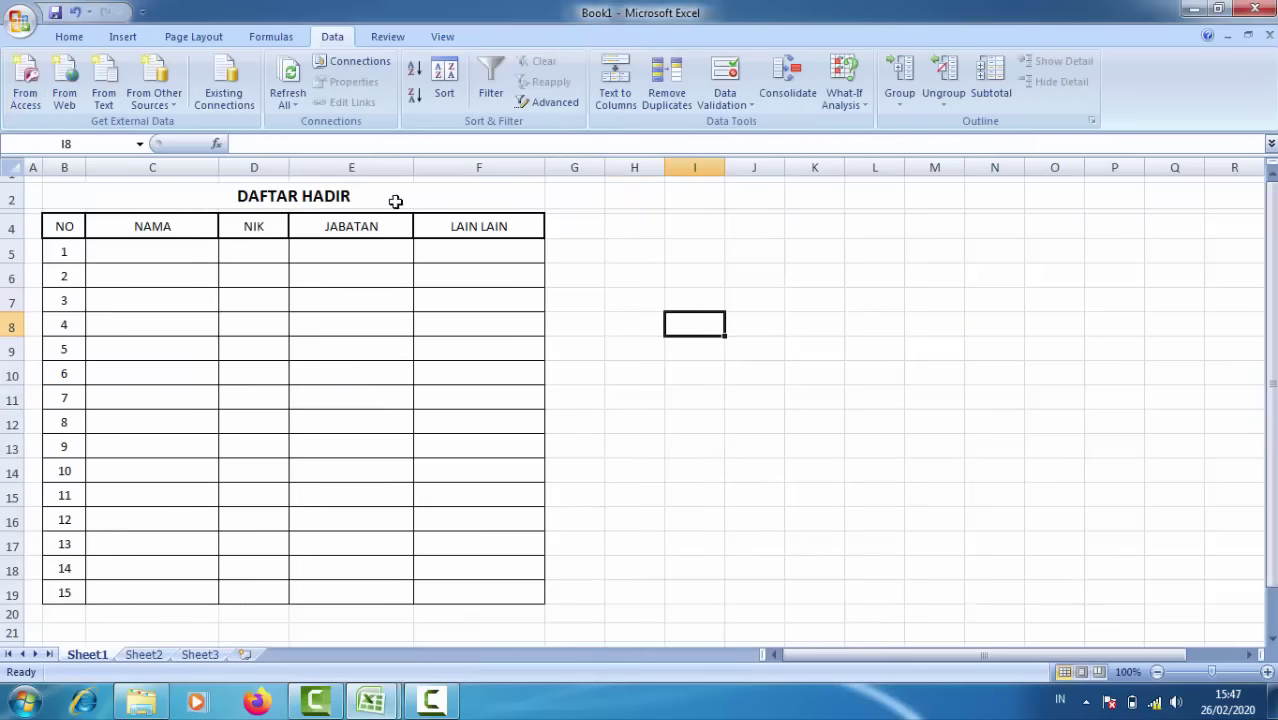
left_click(655, 268)
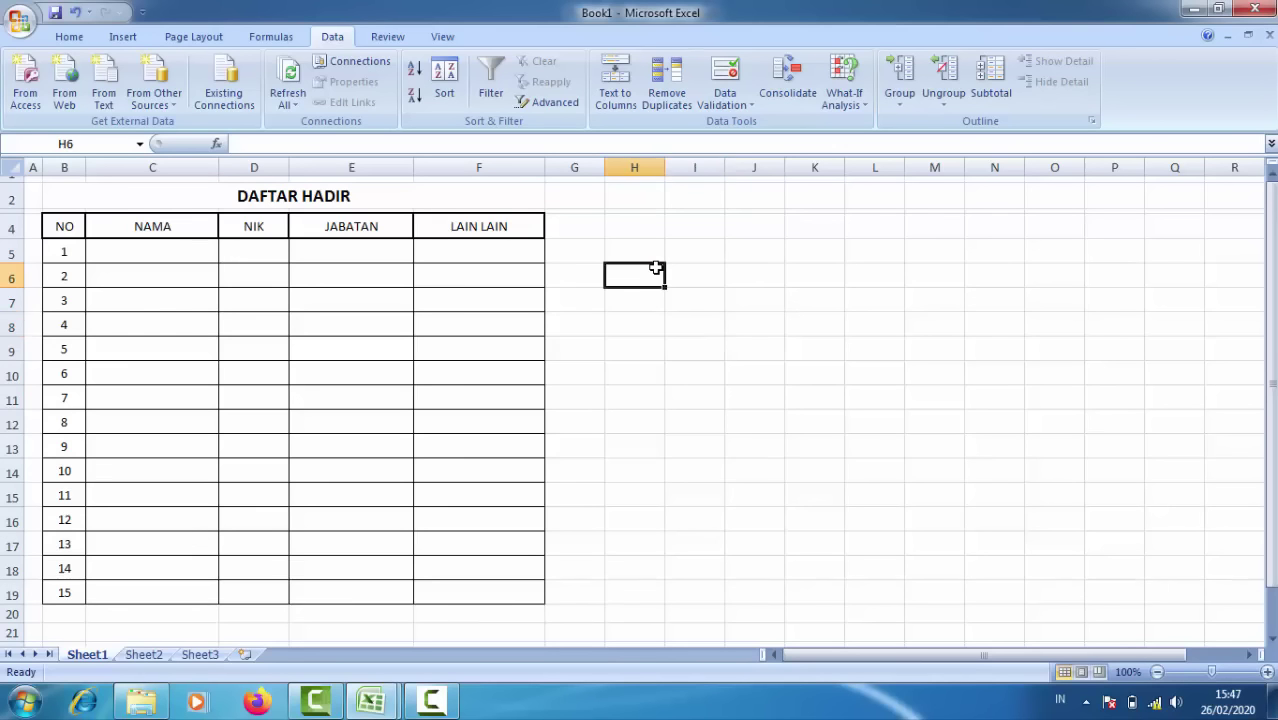